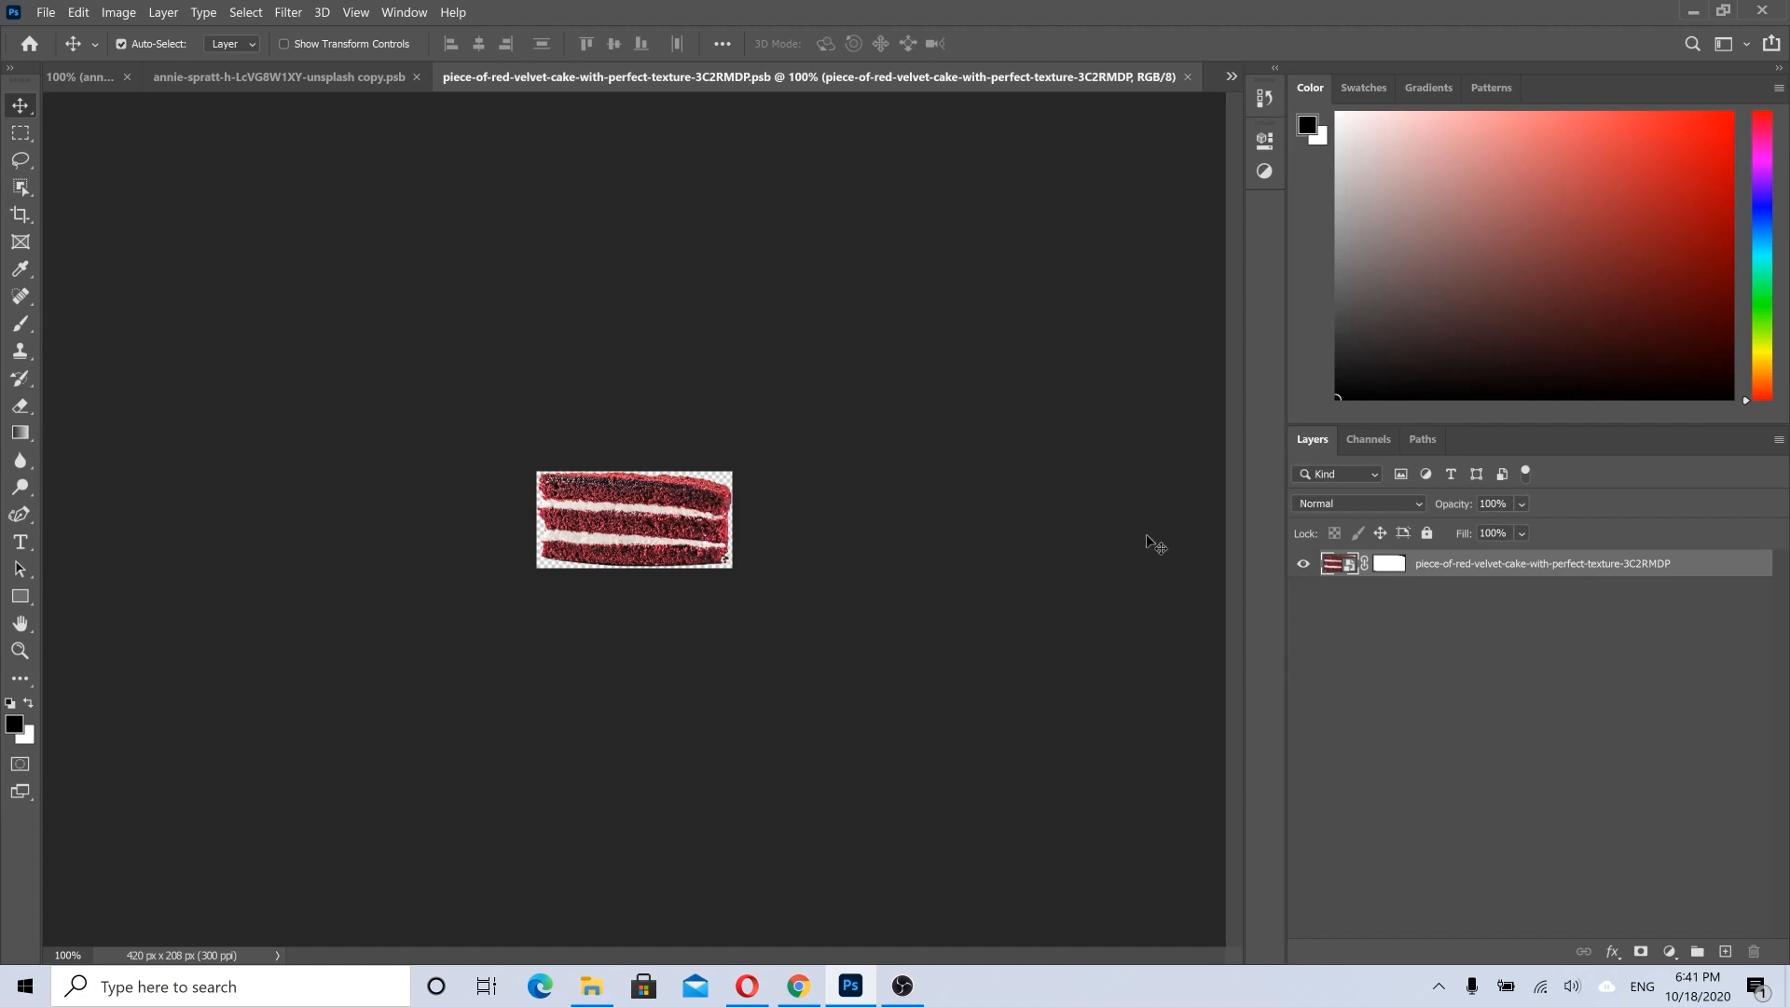
Step: Compare the red velvet cake smart object with its layer mask disabled and enabled, and close that document
left_click(1386, 571, "shift")
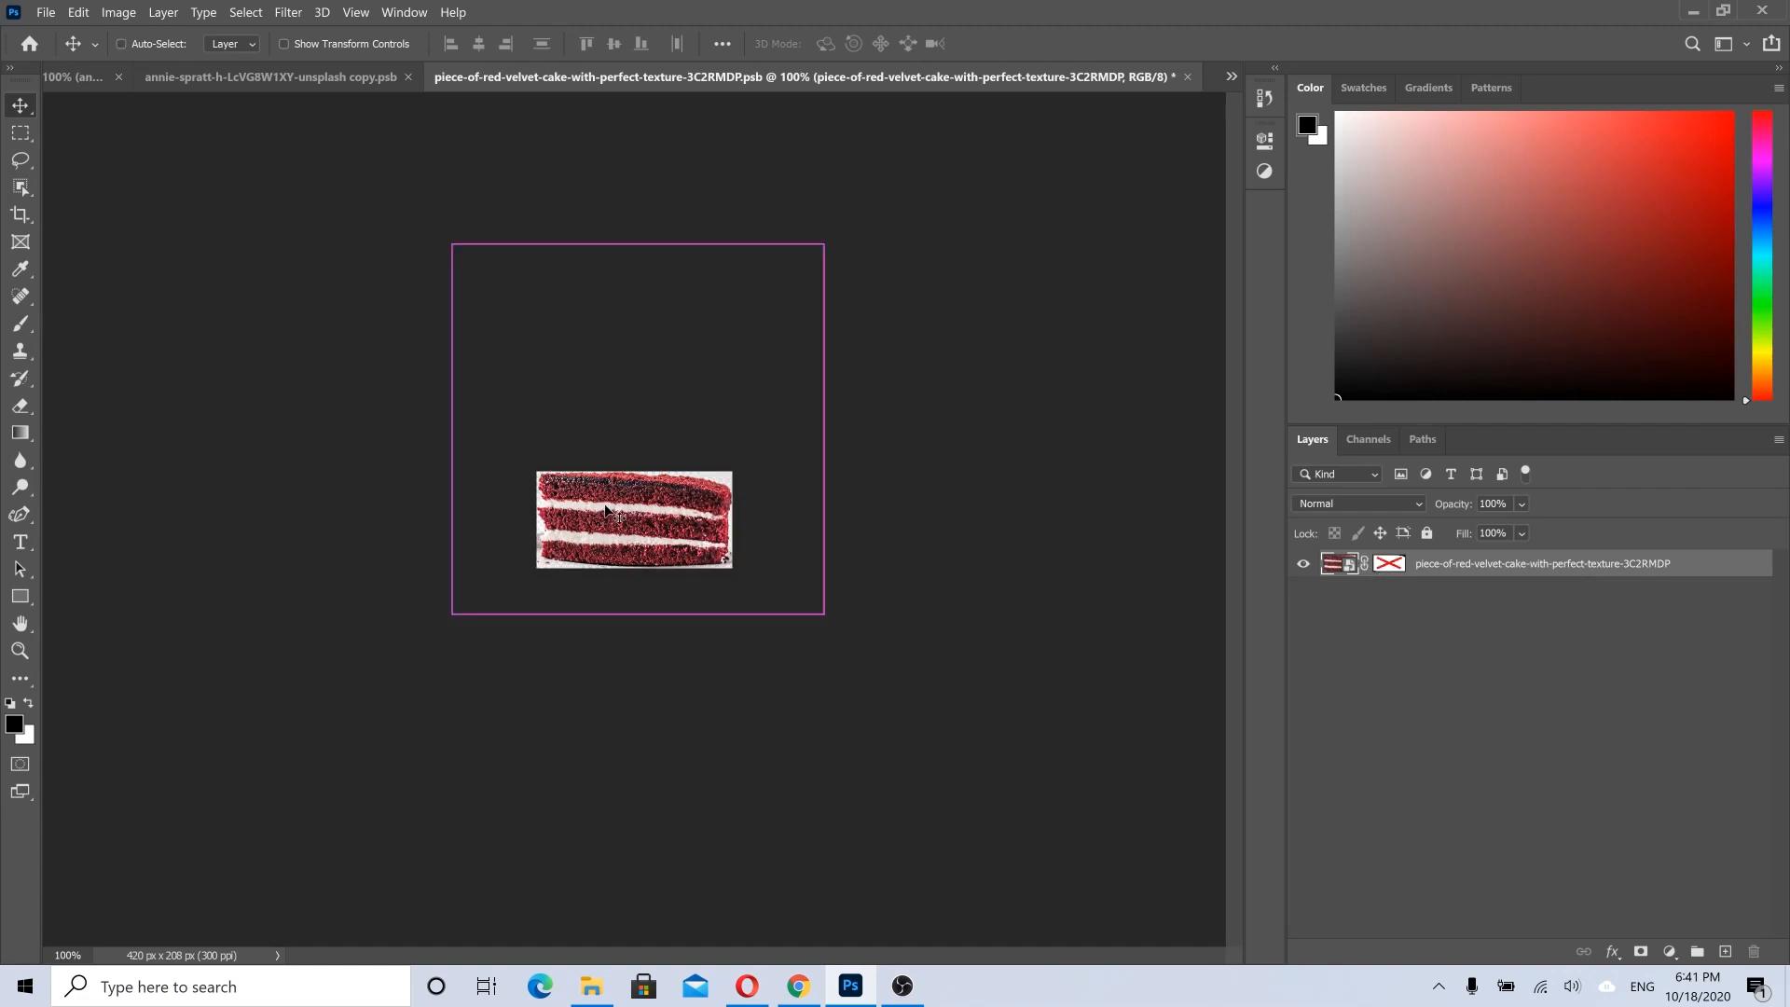
scroll(611, 518, "up", 4)
left_click(1383, 569, "shift")
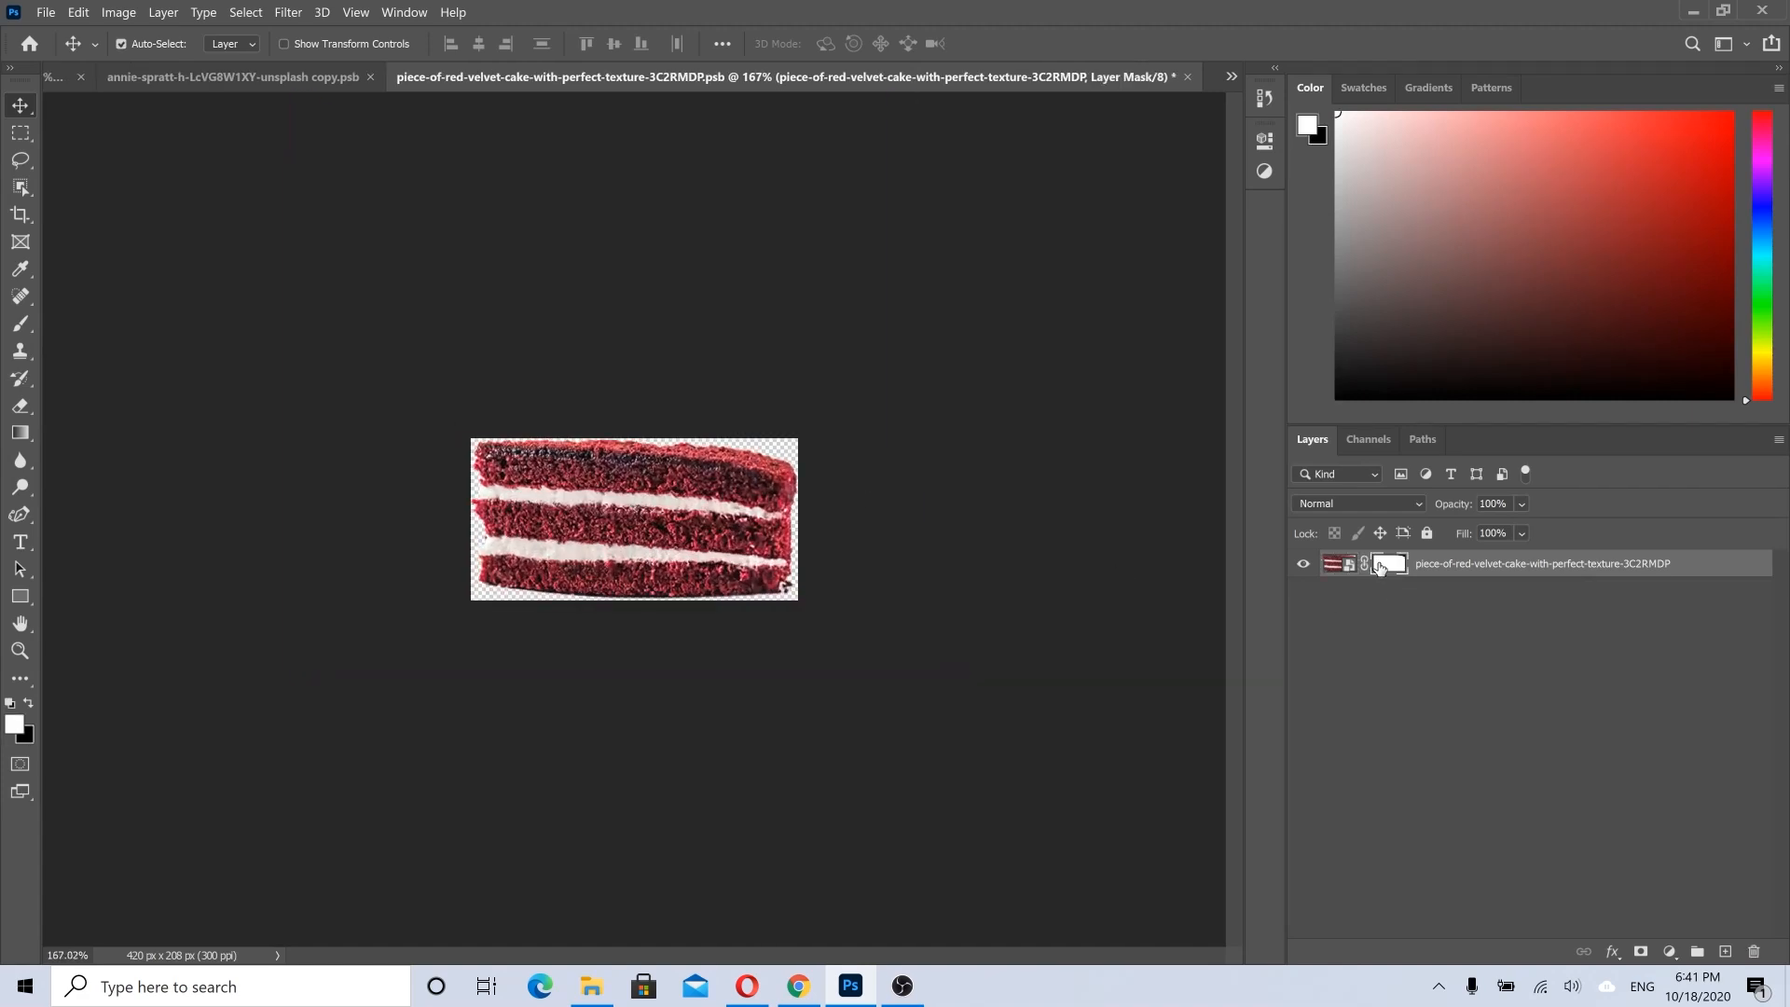
scroll(803, 441, "up", 8)
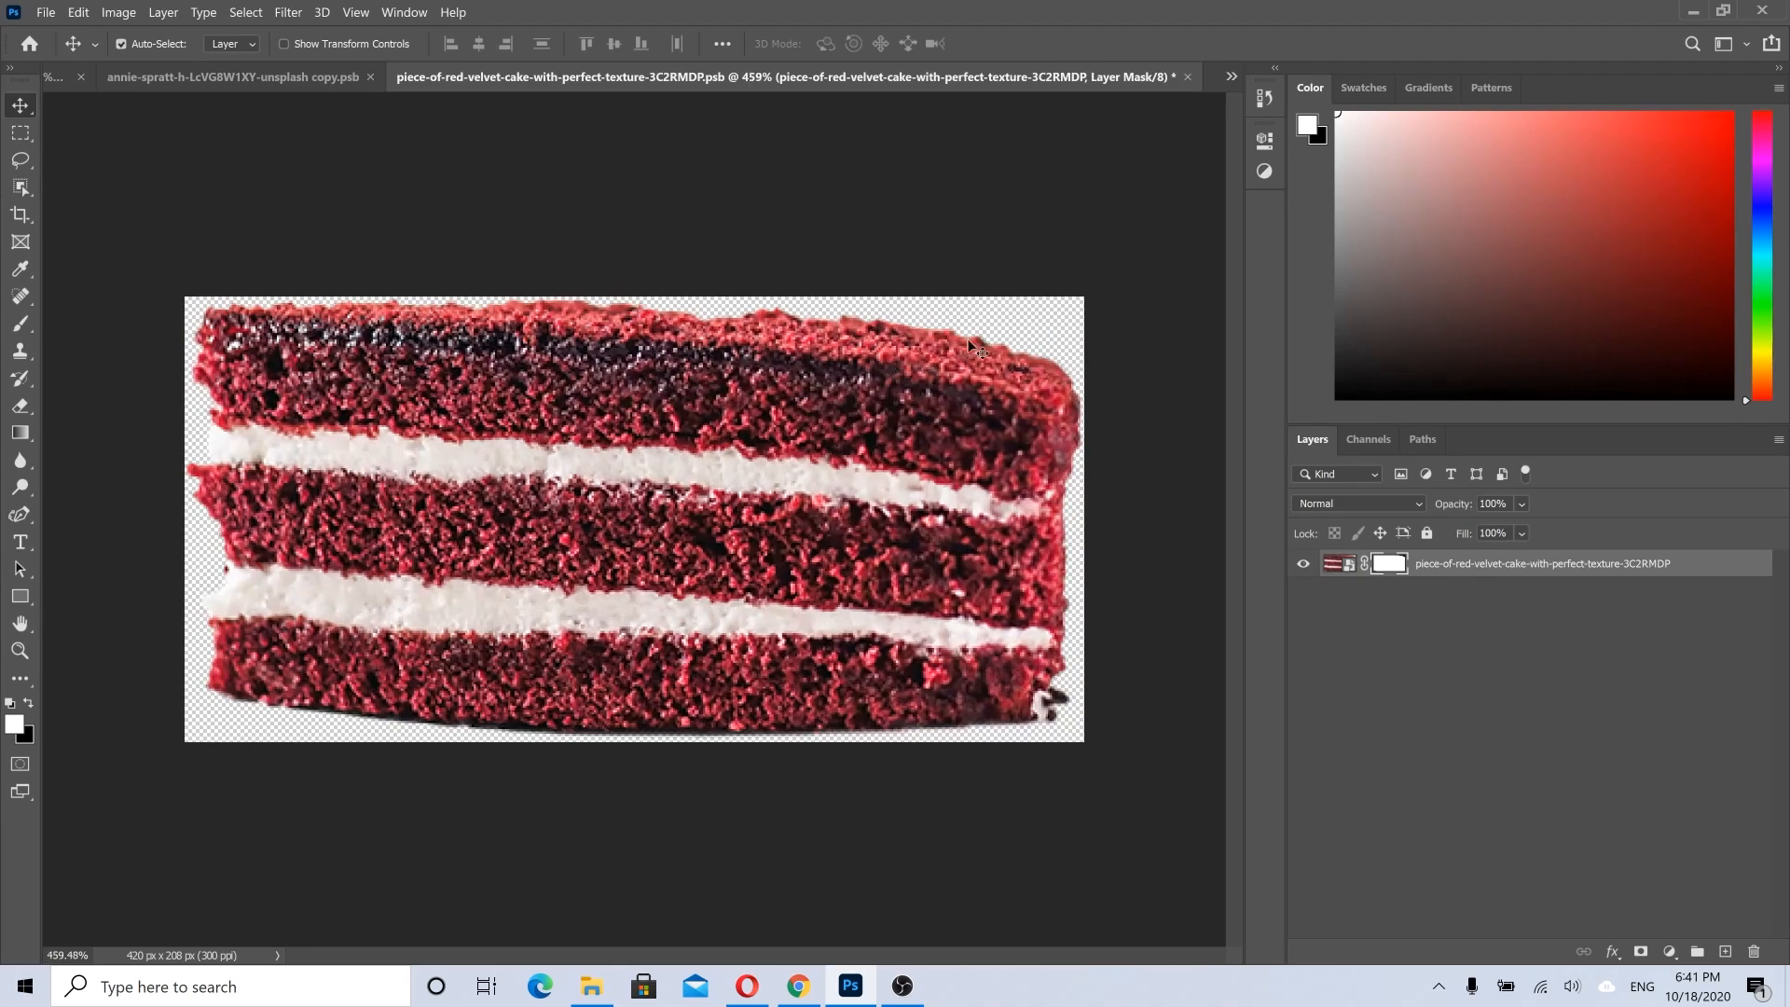
left_click(1187, 77)
Step: Try to skew the upper cake layer vertically with a perspective transform to follow the angle of the face
scroll(787, 520, "up", 1)
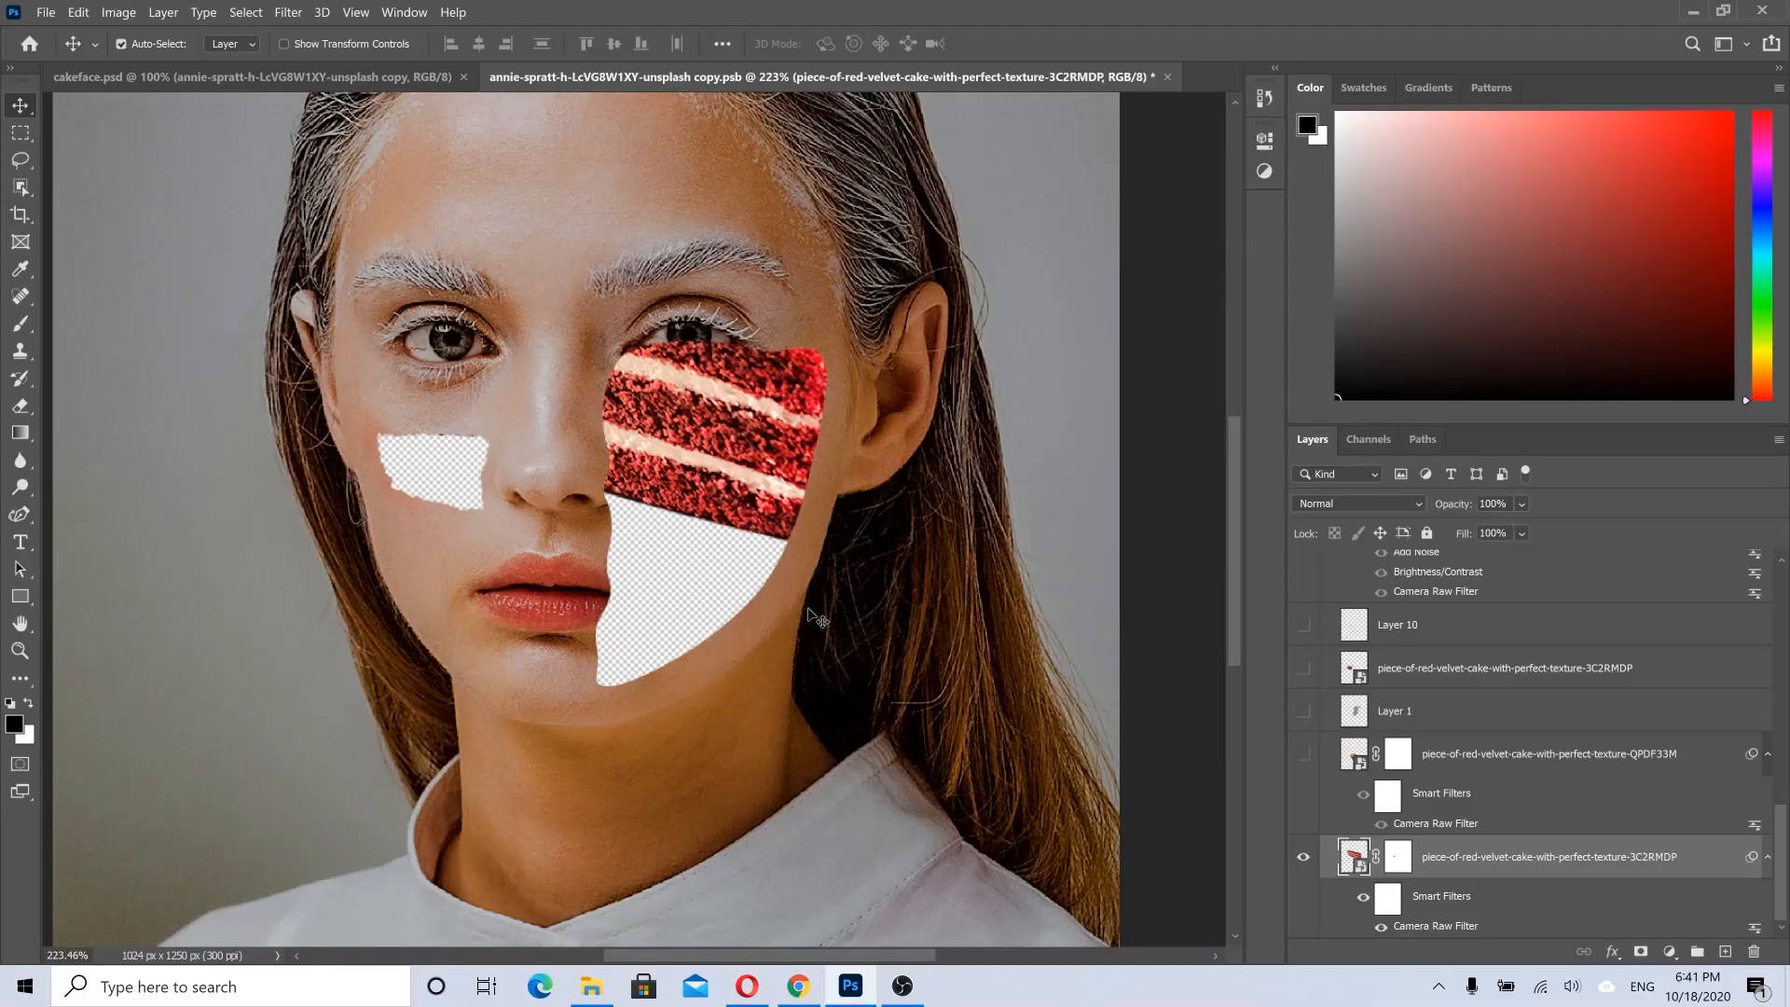
key("ctrl+space")
scroll(818, 427, "down", 2)
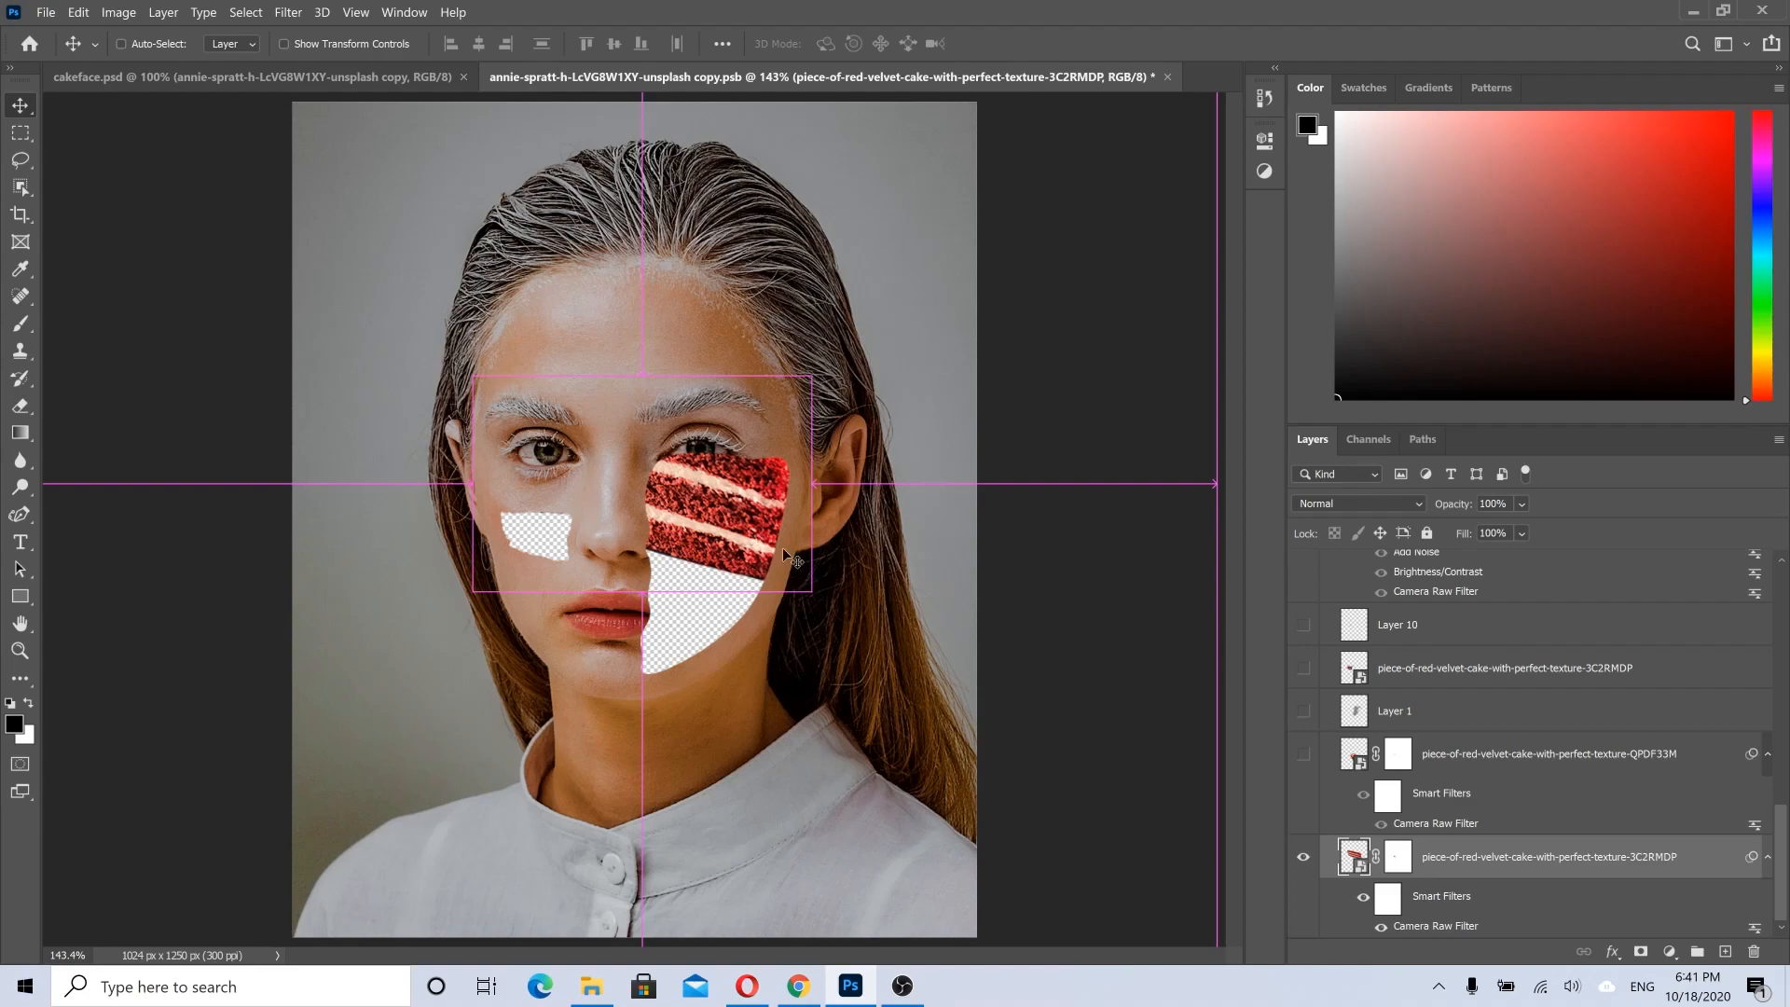
key("ctrl+t")
right_click(708, 507)
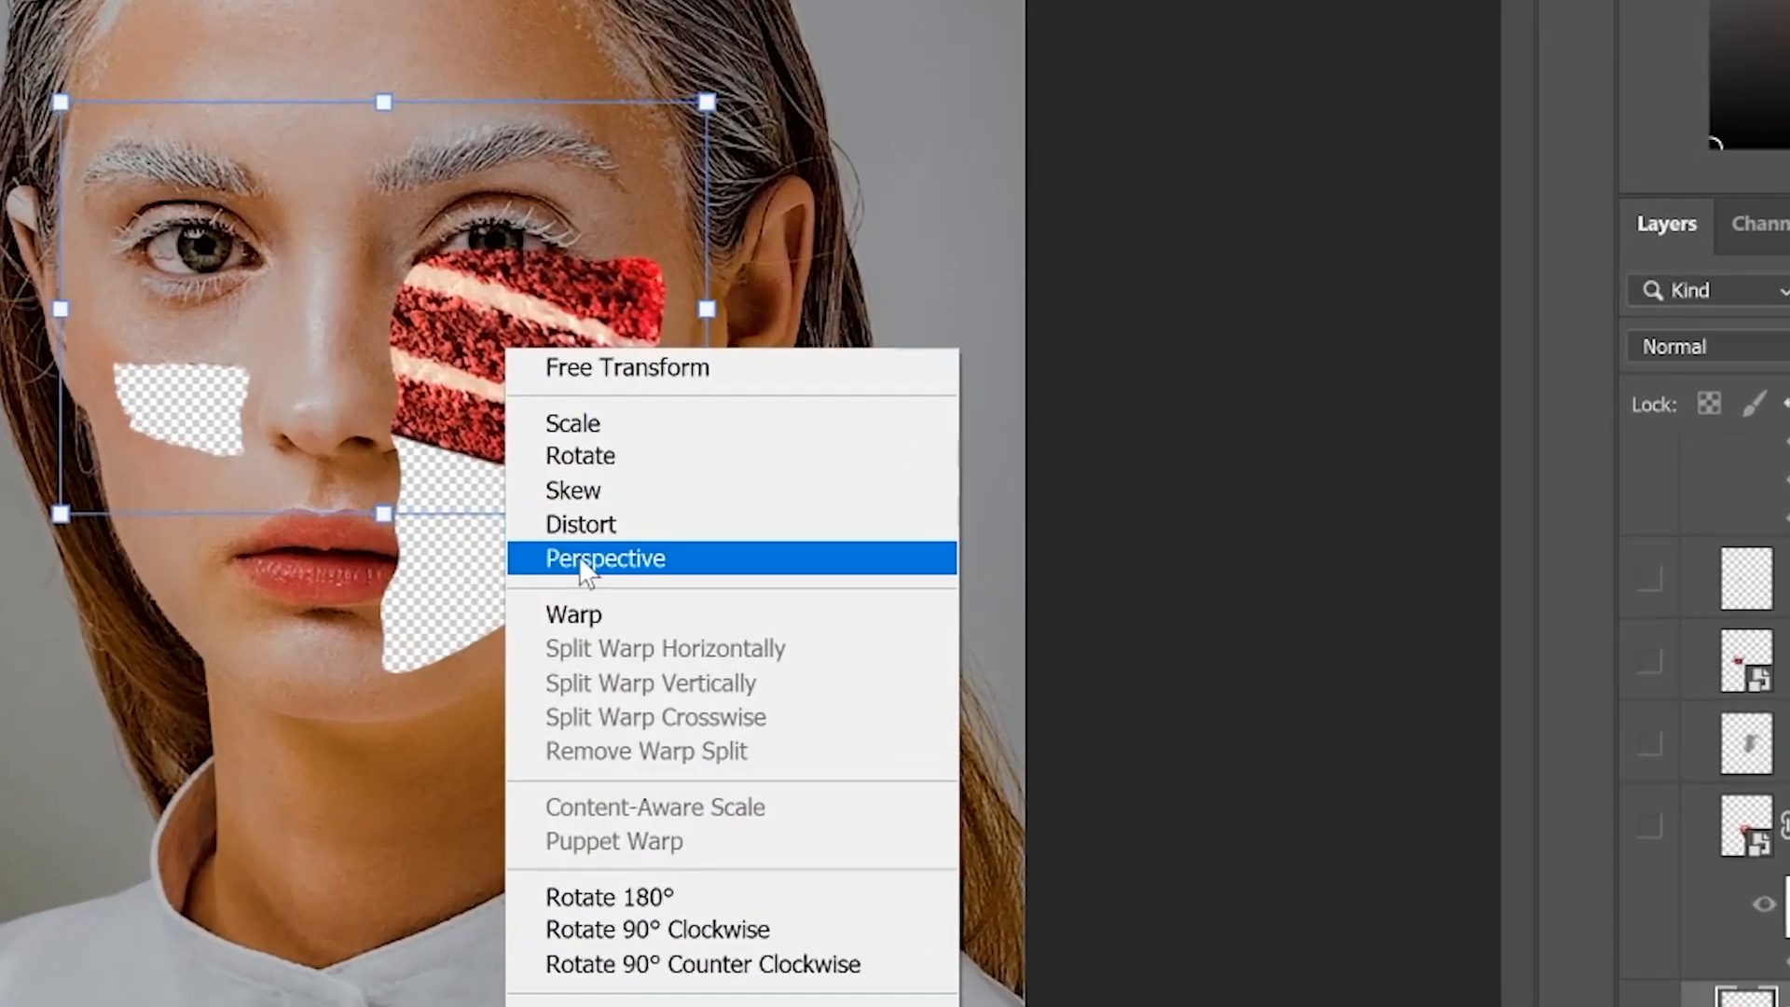
left_click(585, 559)
left_click_drag(60, 309, 119, 231)
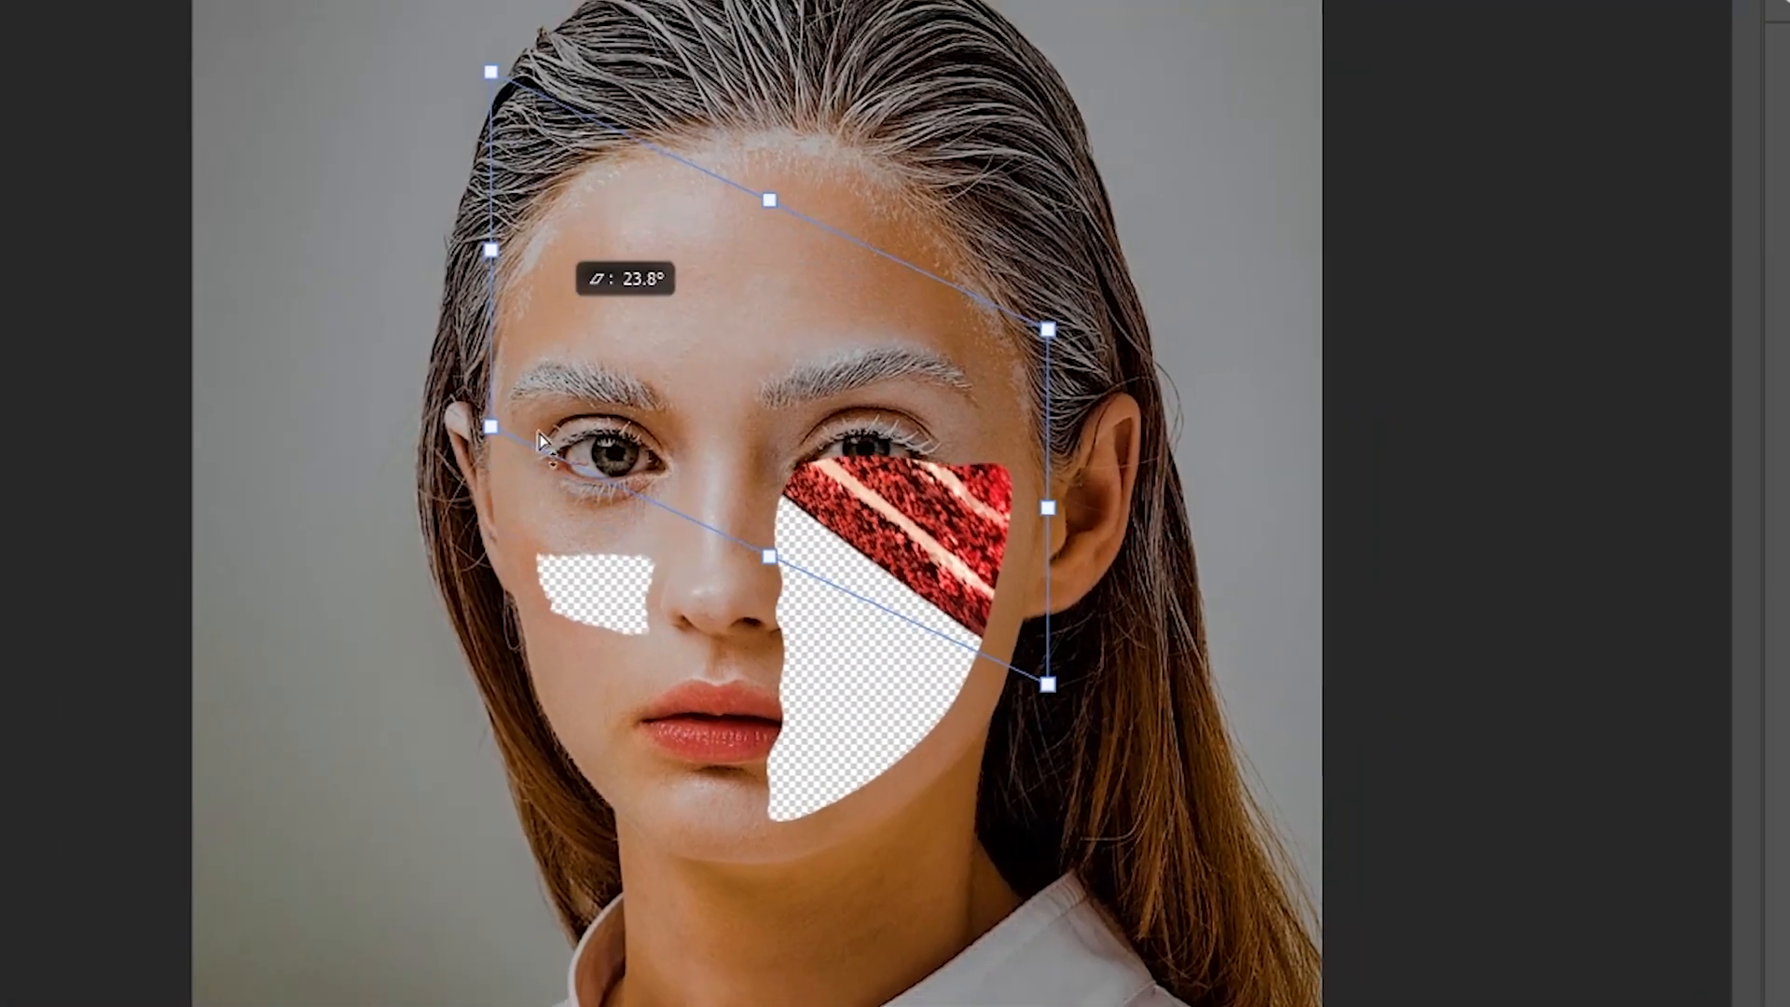
left_click_drag(539, 433, 566, 352)
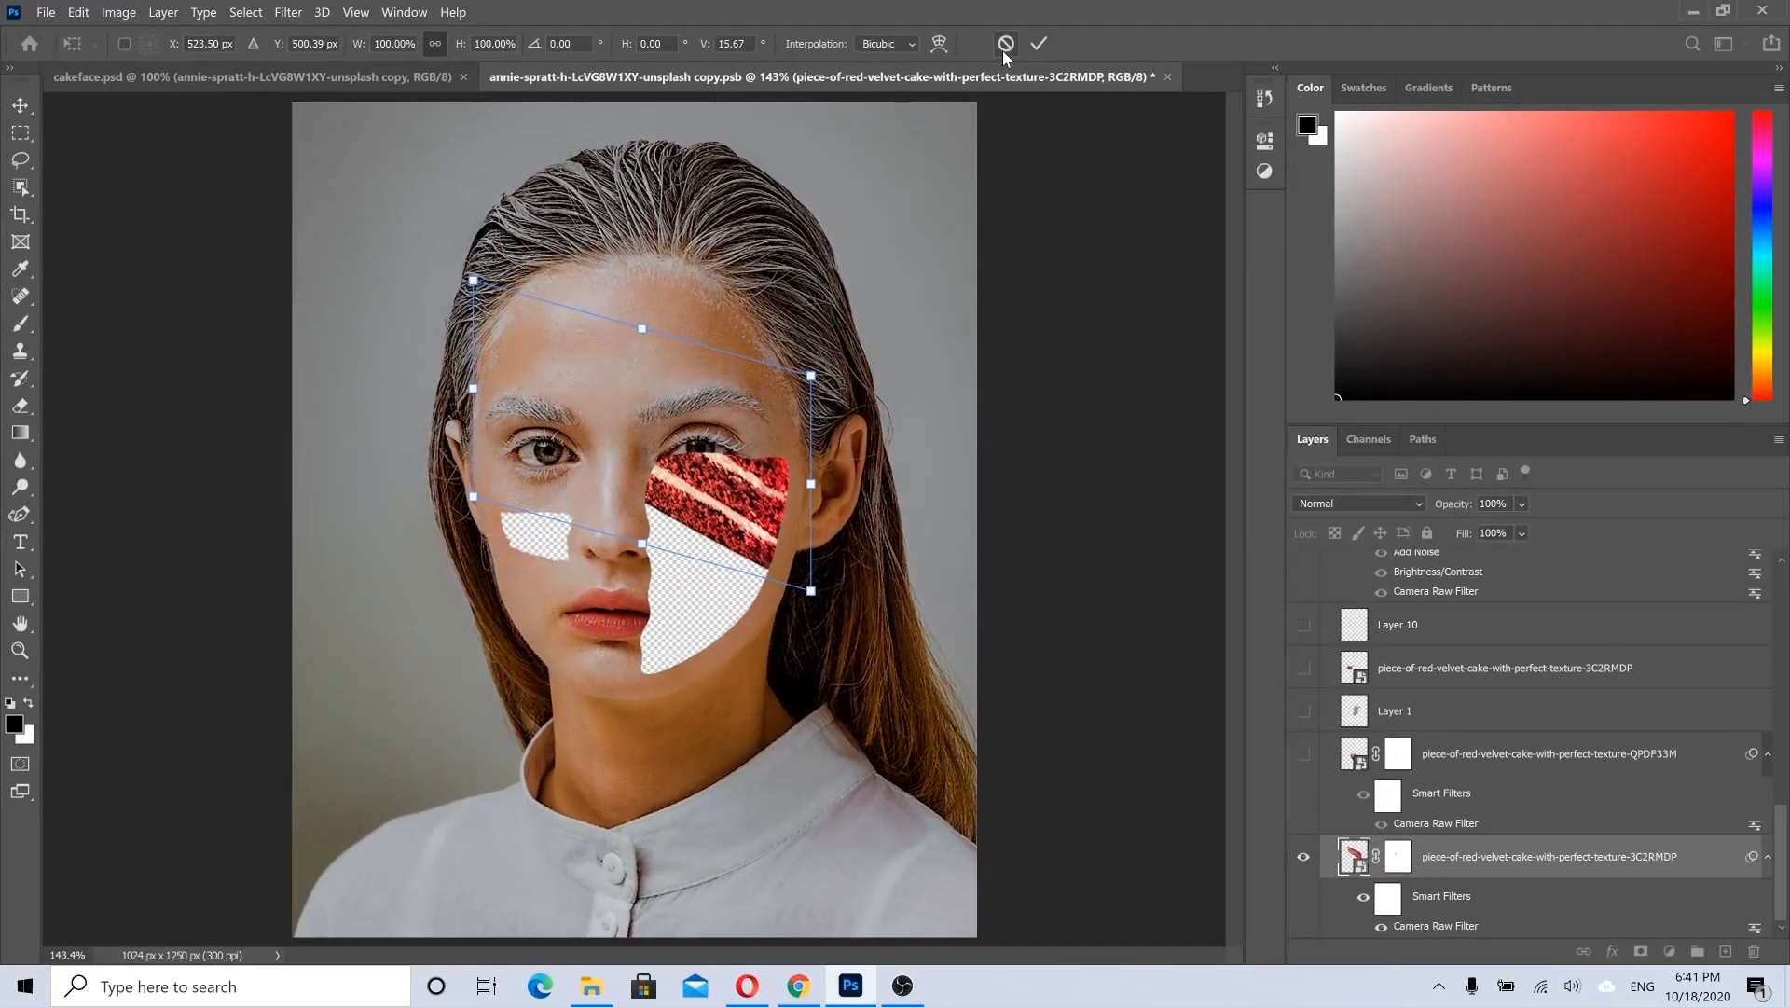
left_click(1002, 46)
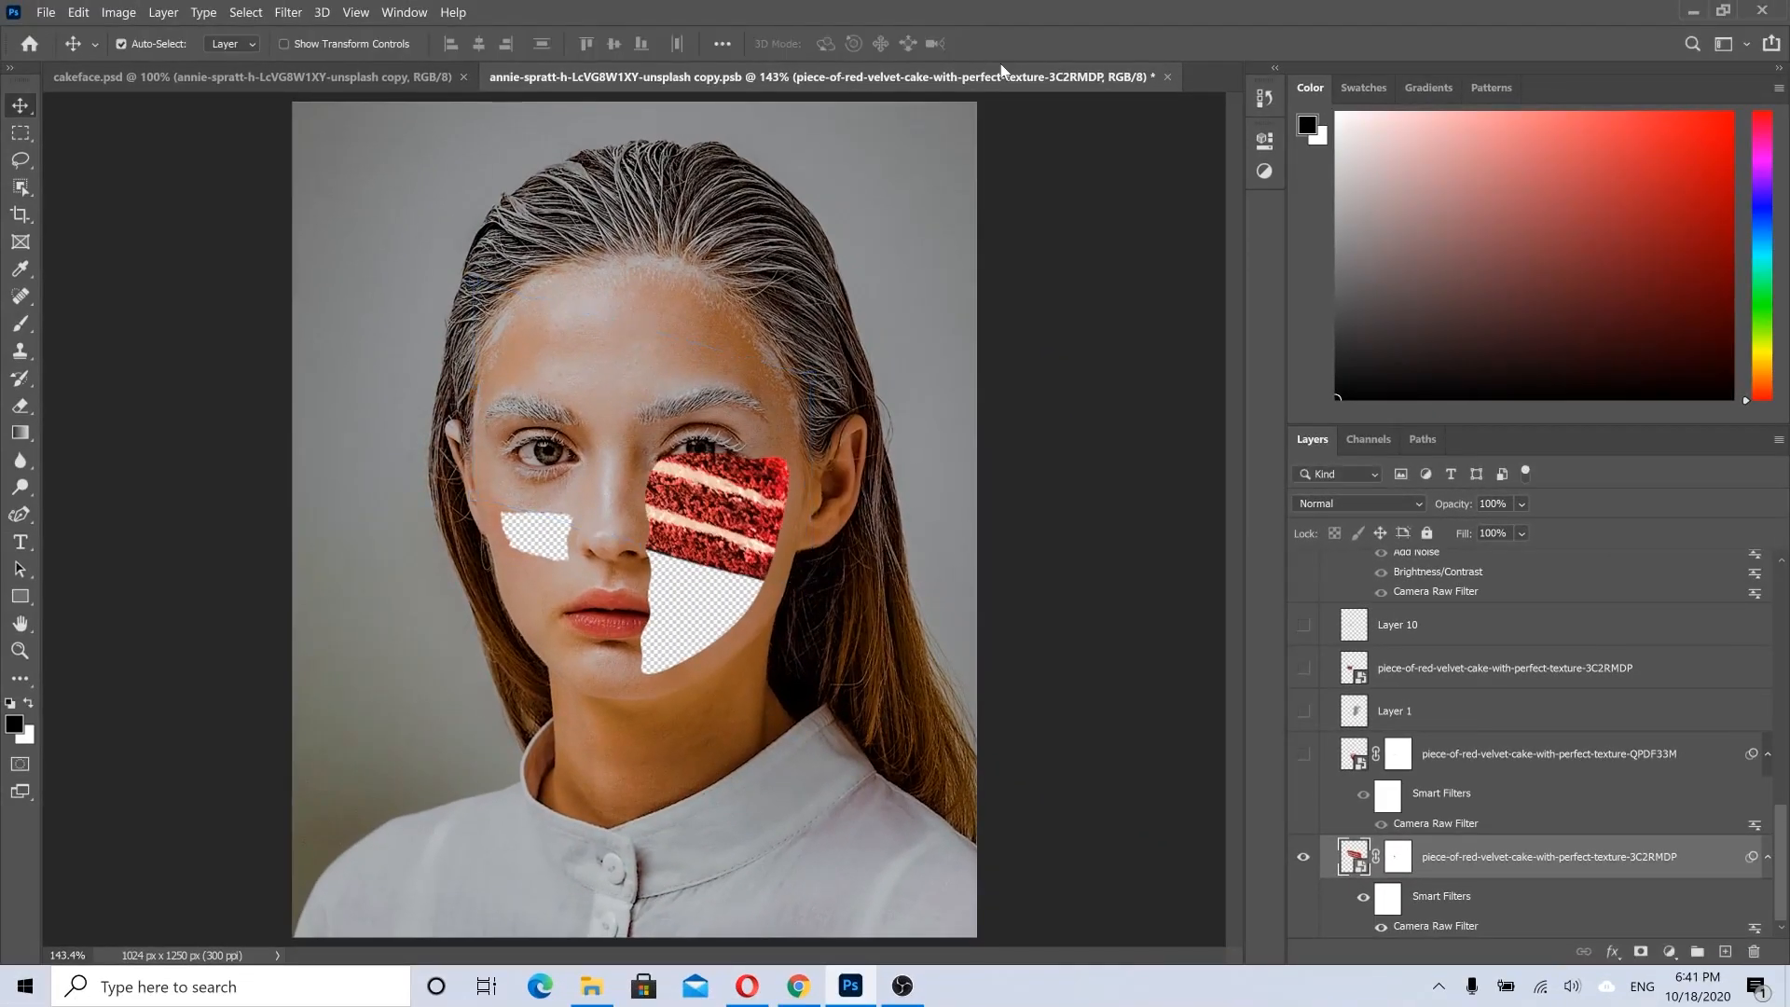
Step: Toggle the upper cake layer's Camera Raw filter and view the source photo piece-of-red-velvet-cake-with-perfect-texture-QPDF33M.jpg from Downloads
left_click(1381, 927)
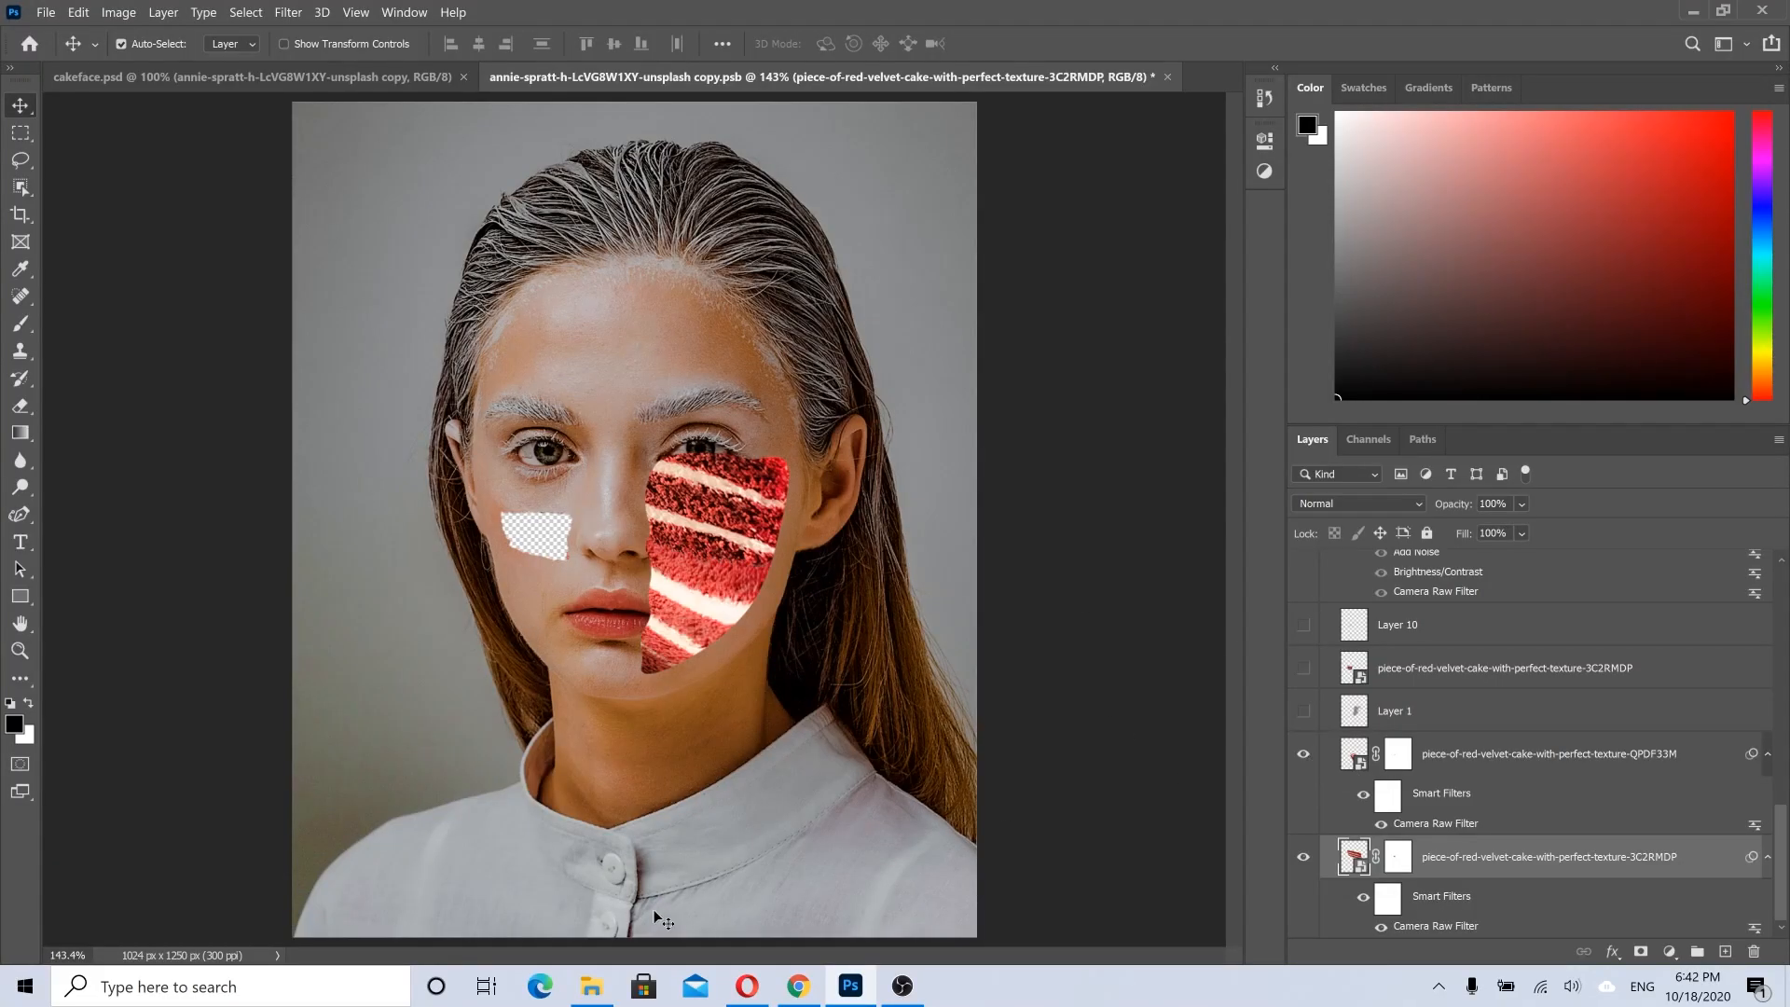
left_click(591, 987)
left_click(1222, 492)
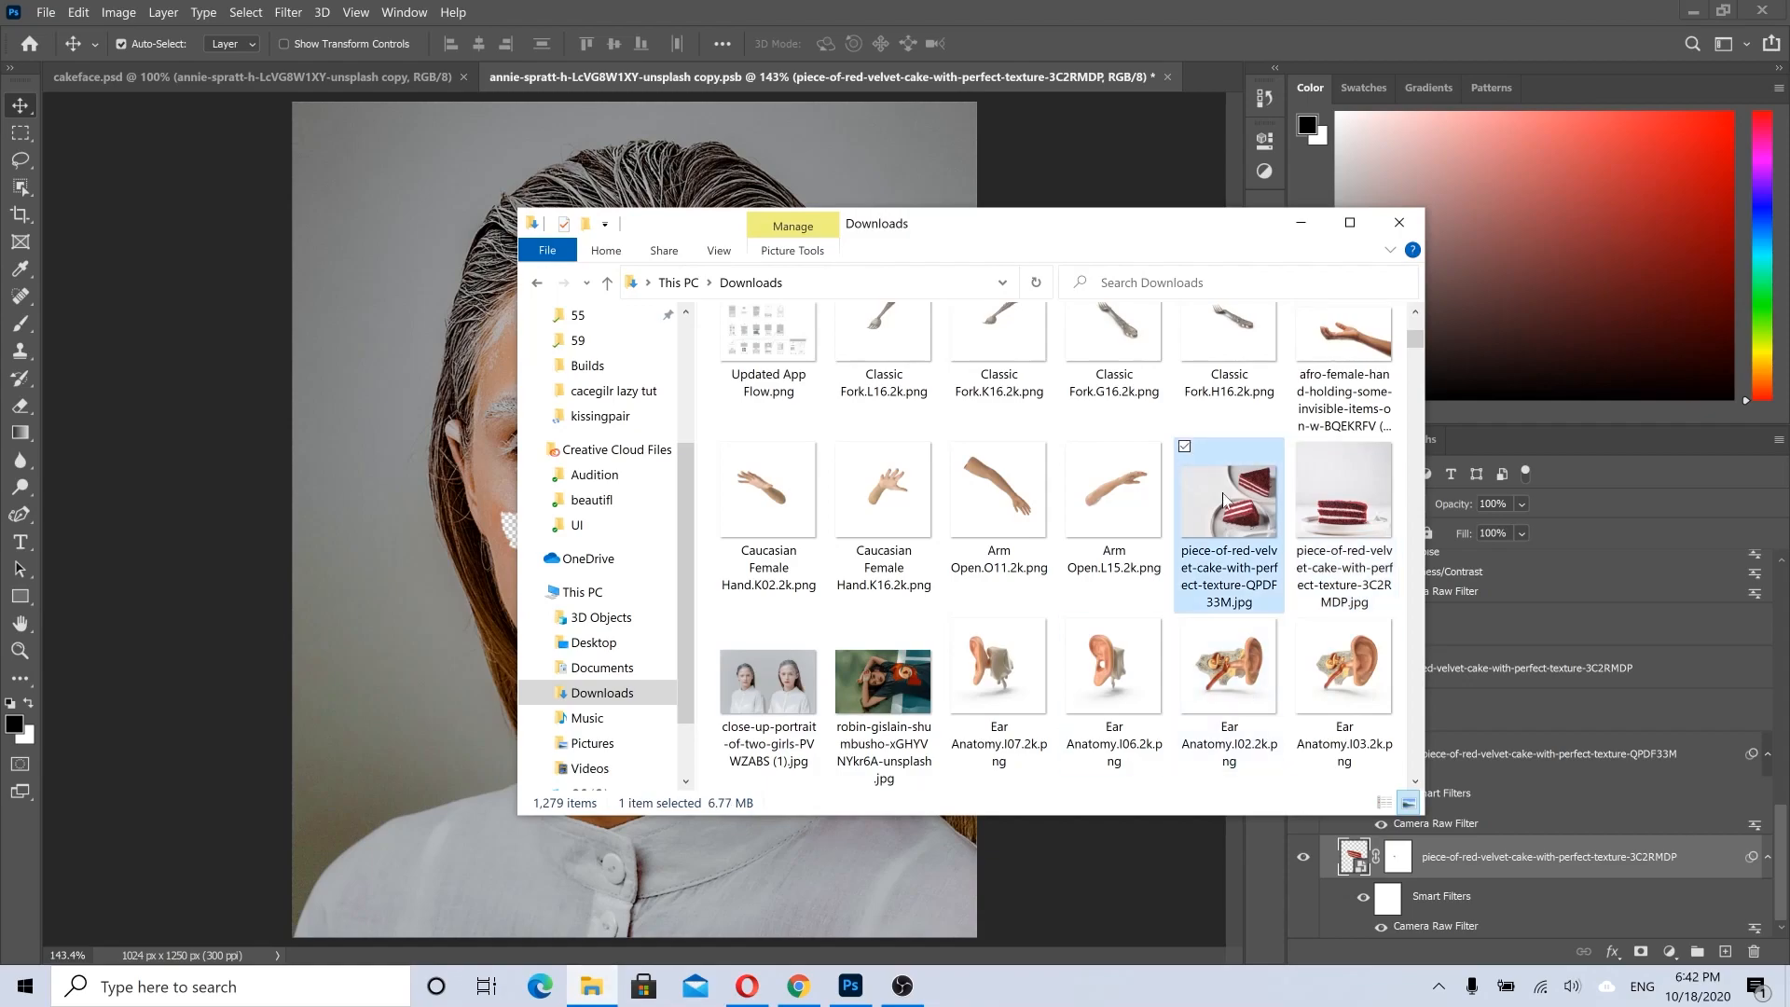
double_click(1223, 493)
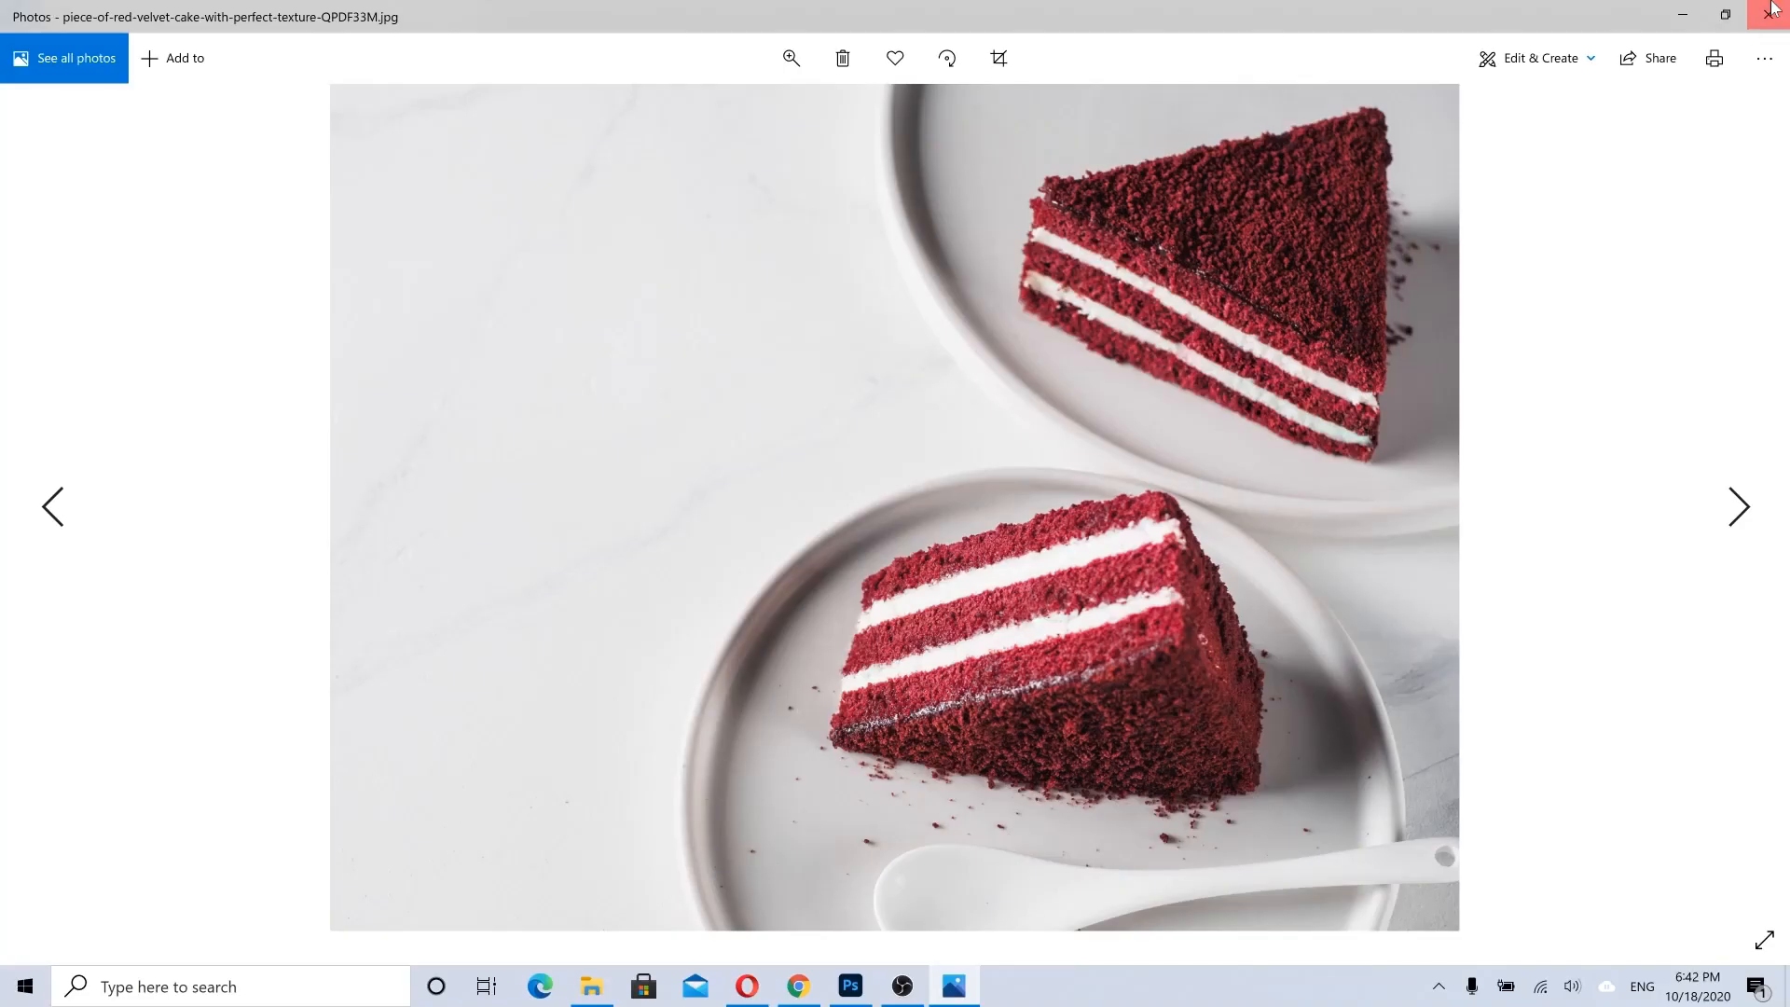
left_click(1771, 9)
left_click(710, 534)
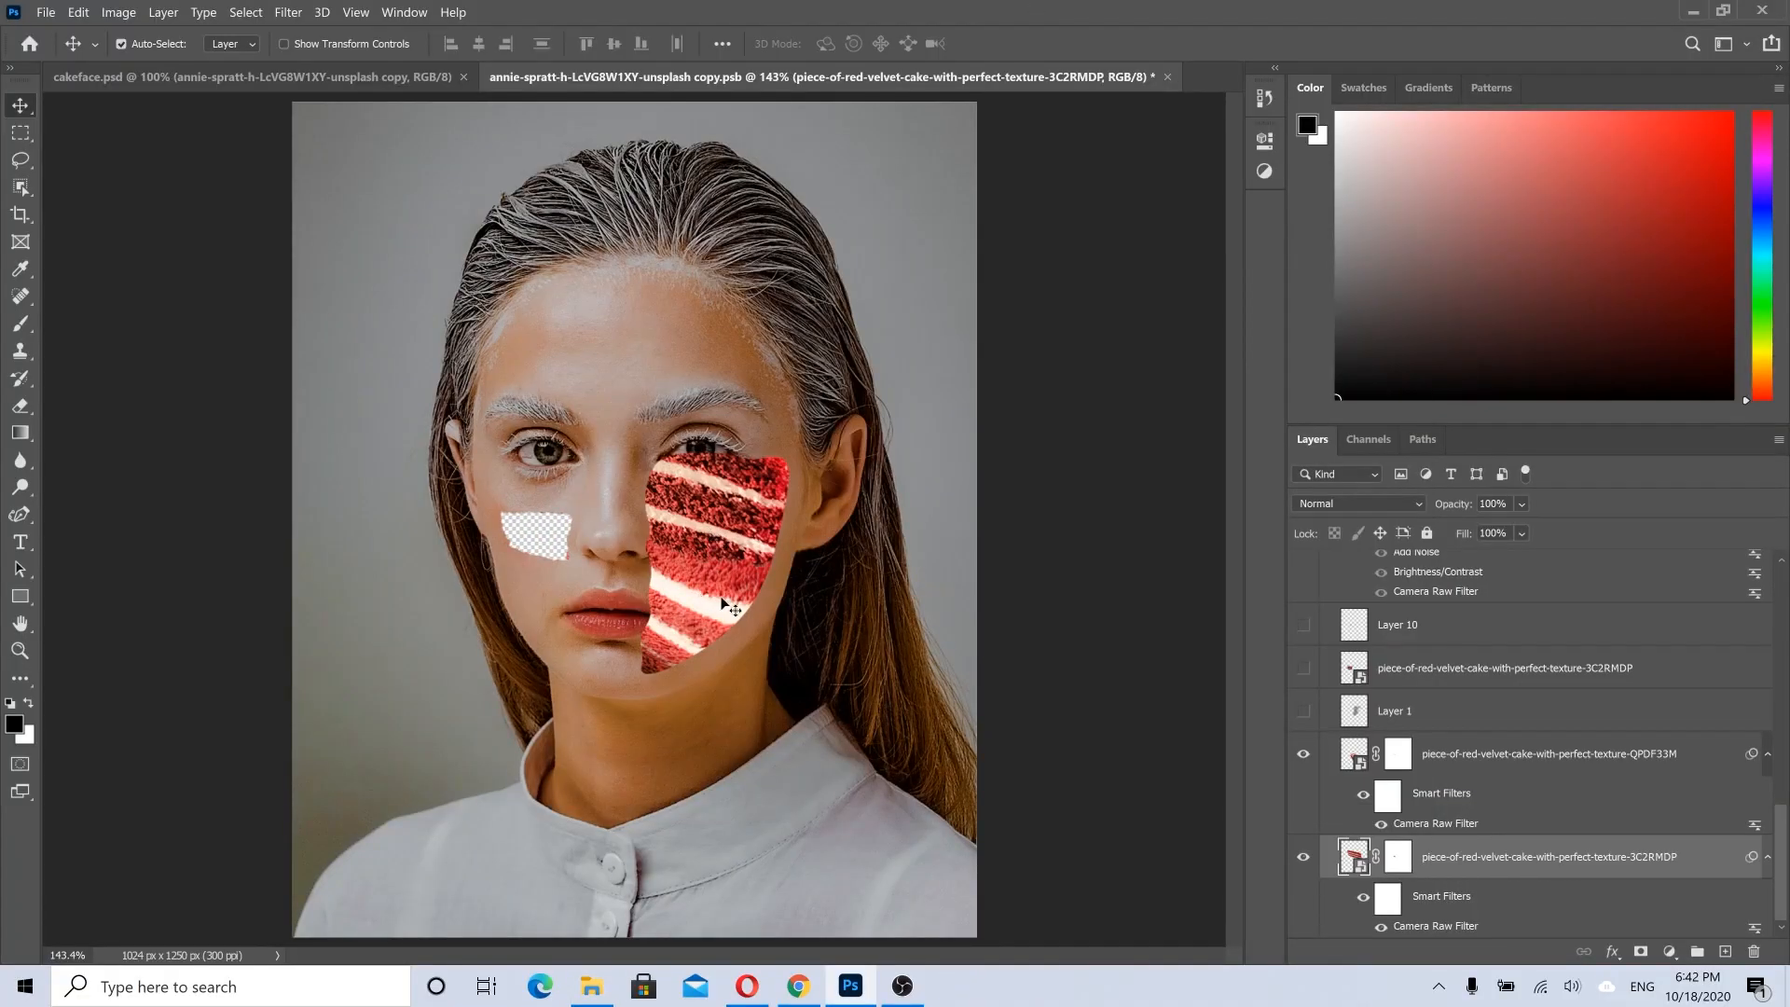
Step: Try to warp the lower cake piece so that it curves around the cheek and jaw
left_click_drag(666, 583, 707, 587)
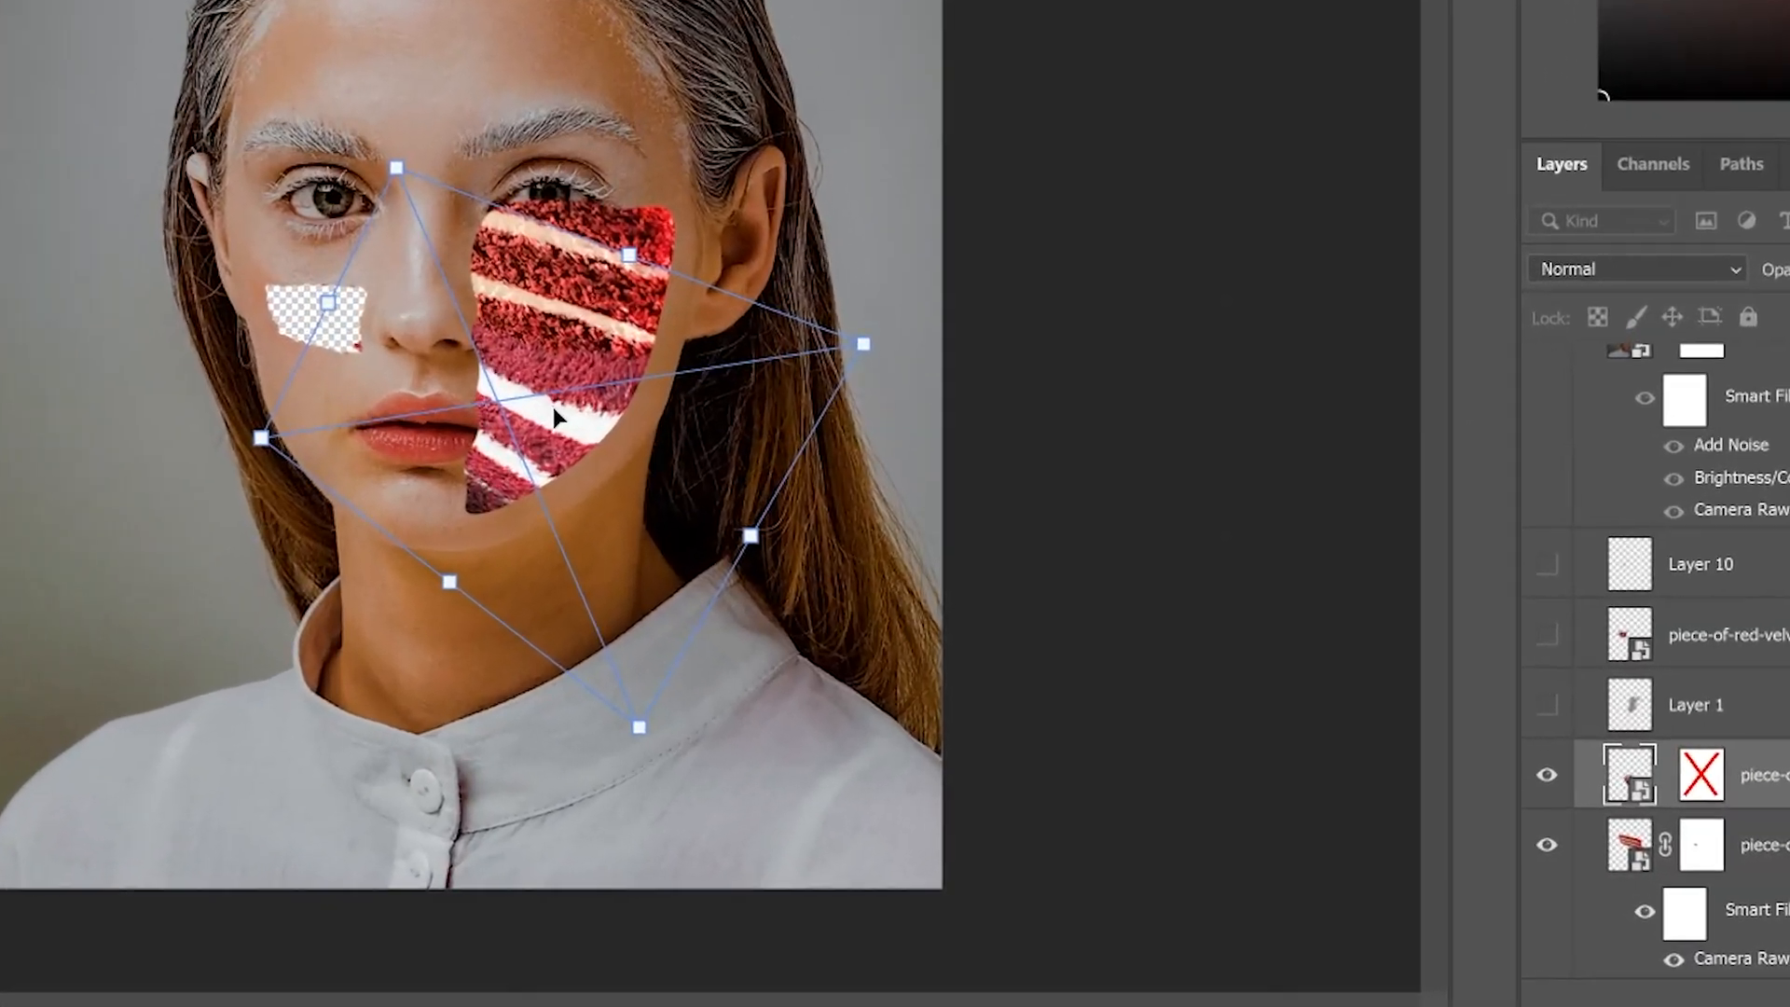
right_click(625, 499)
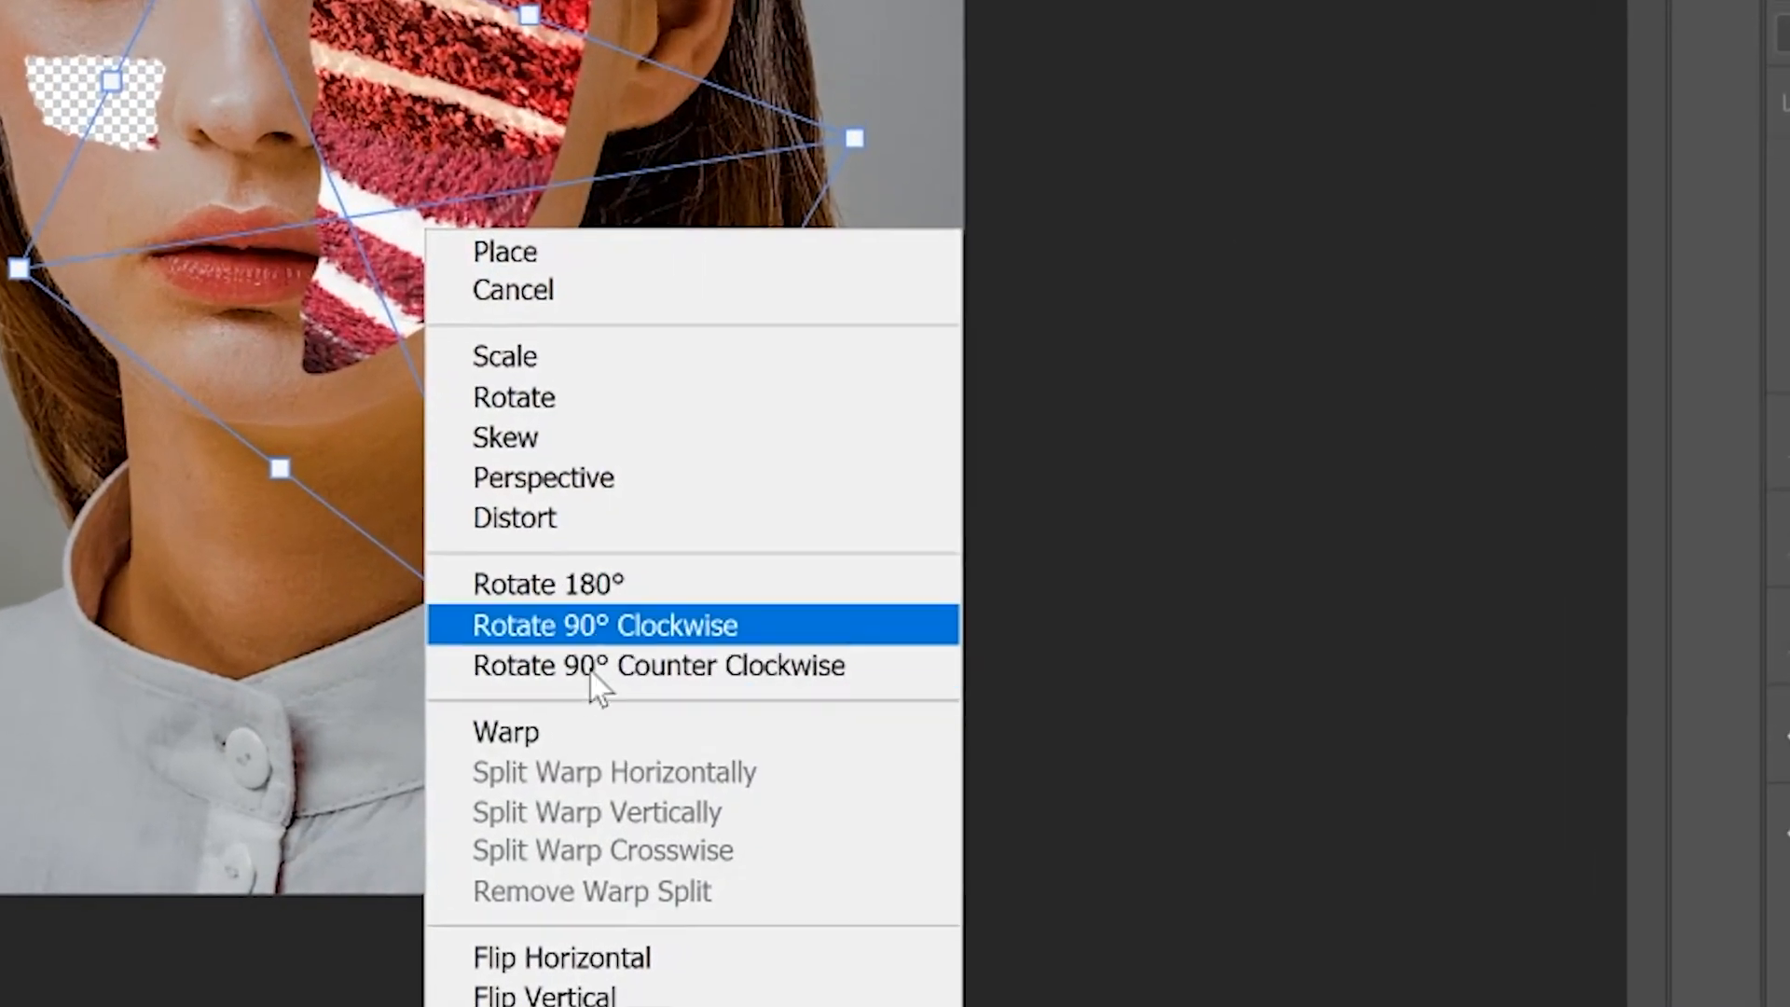
left_click(723, 752)
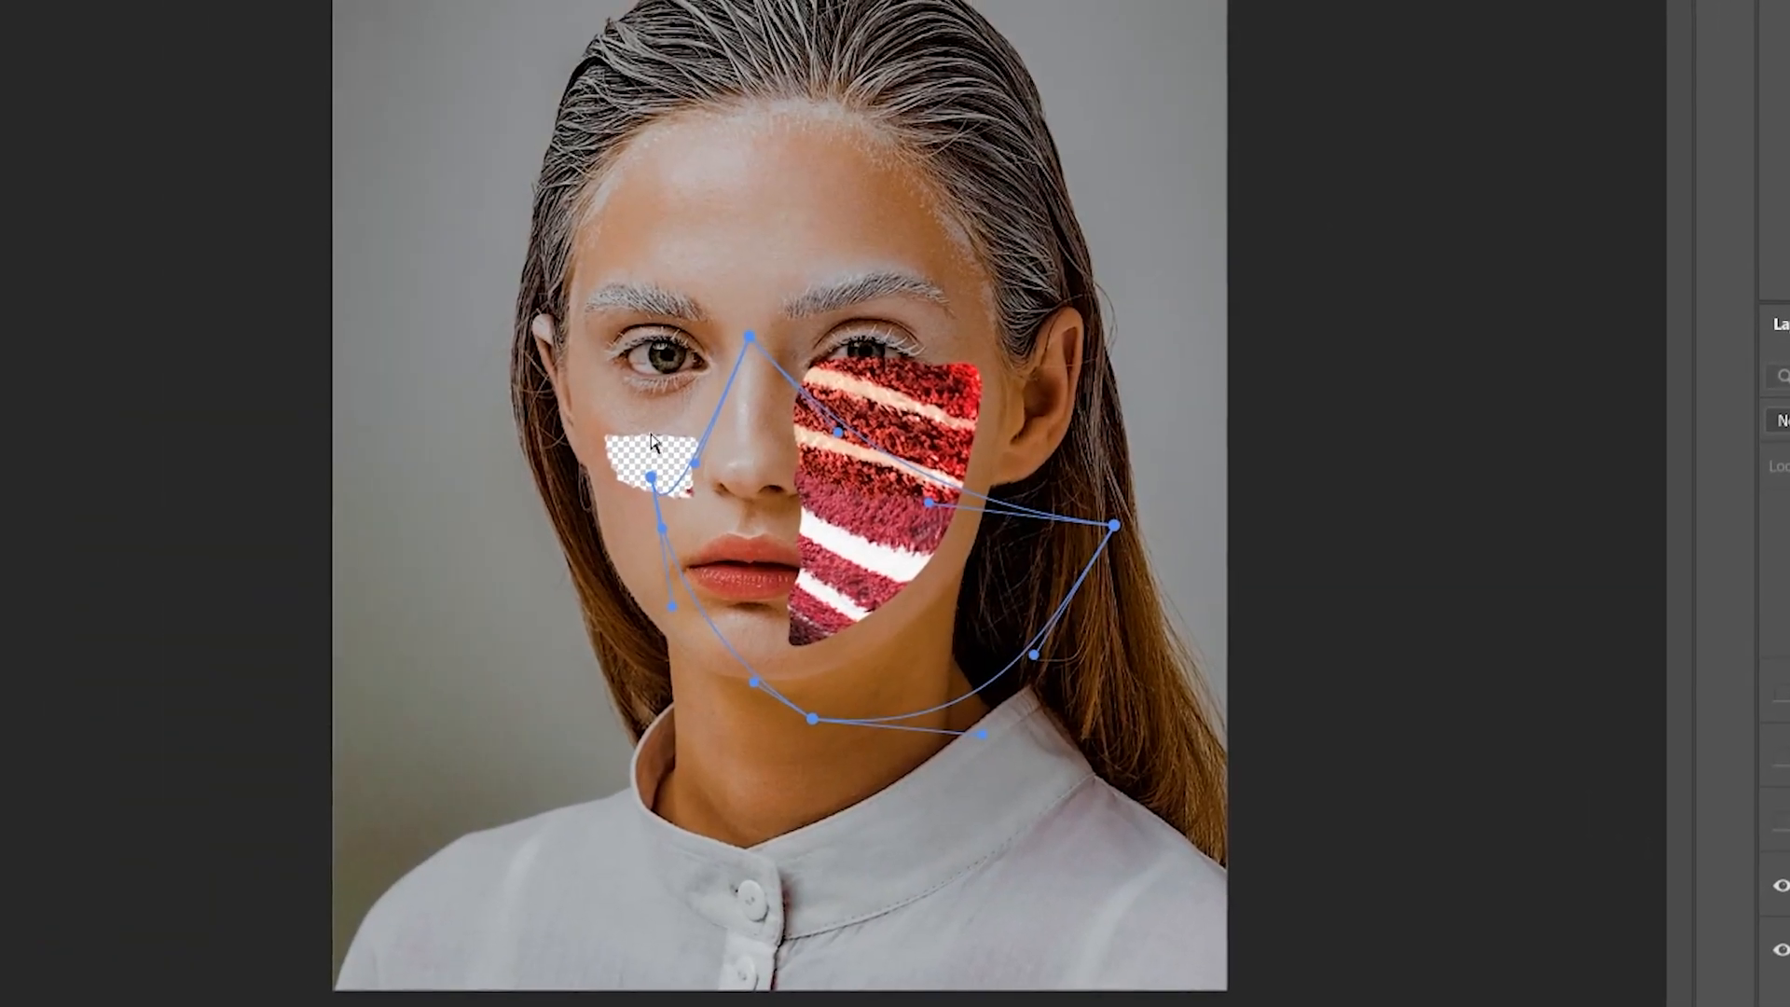
left_click_drag(654, 483, 688, 528)
mouse_move(930, 580)
left_mouse_down()
mouse_move(943, 463)
mouse_move(933, 576)
left_mouse_up()
left_click_drag(829, 757, 686, 738)
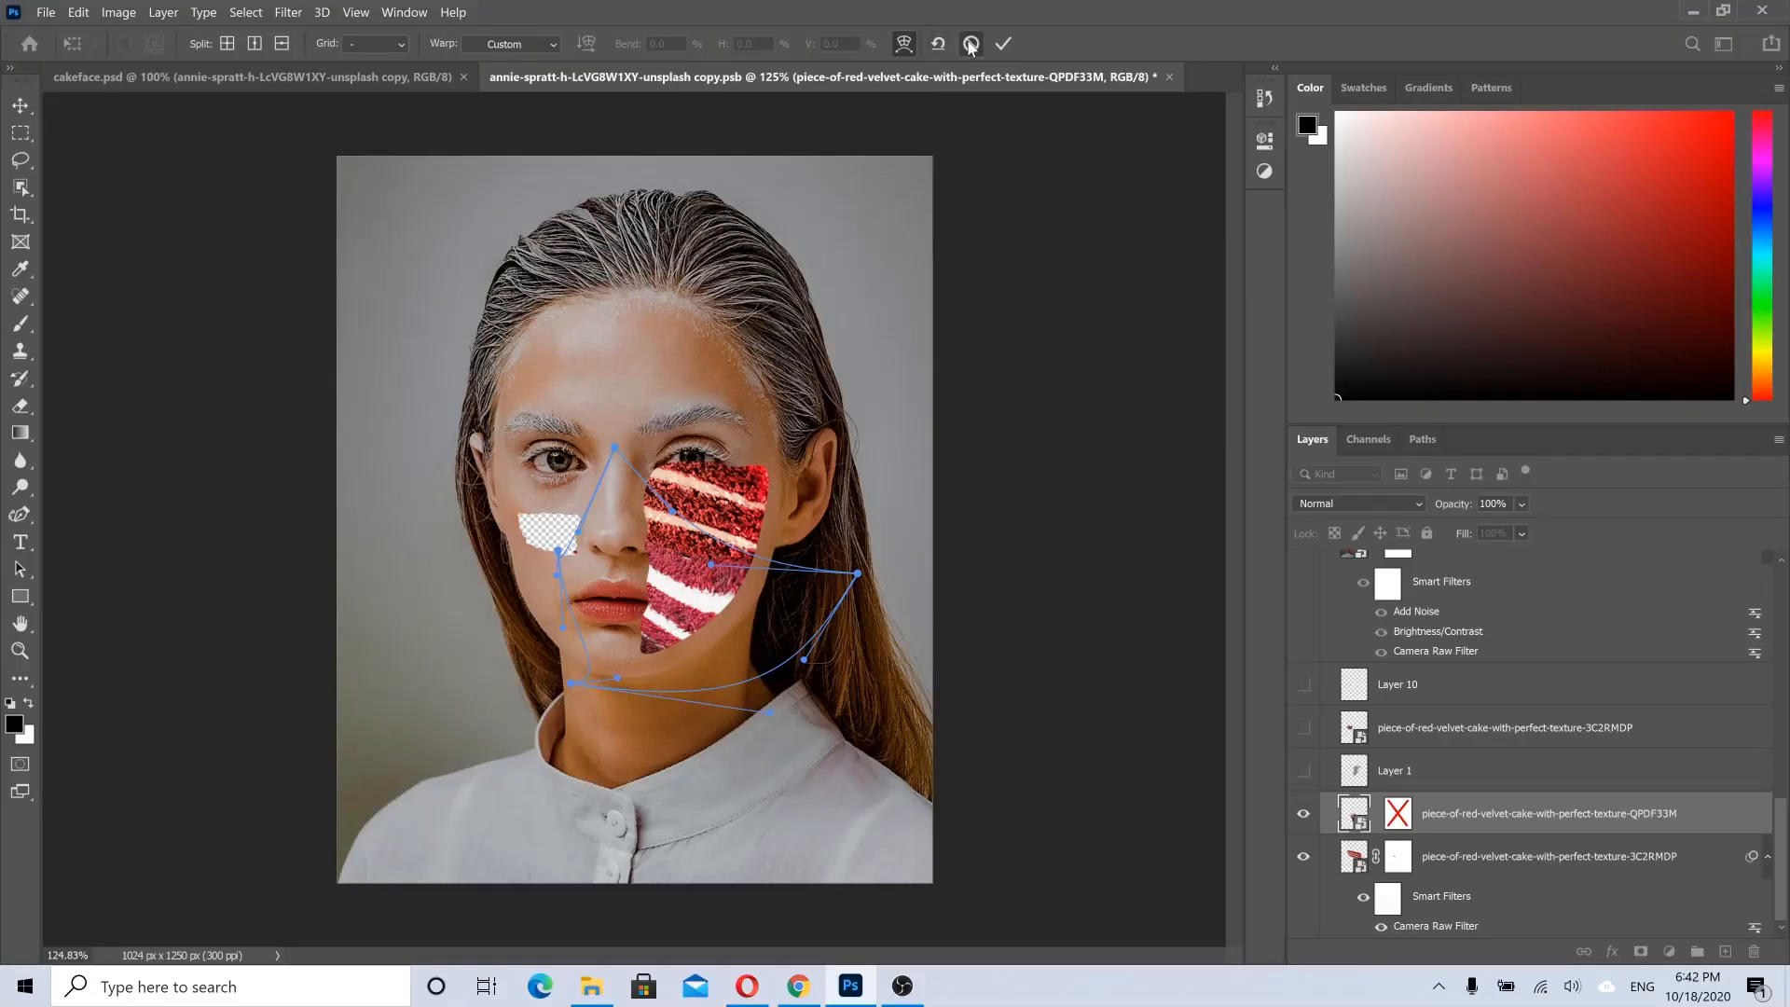
left_click(970, 44)
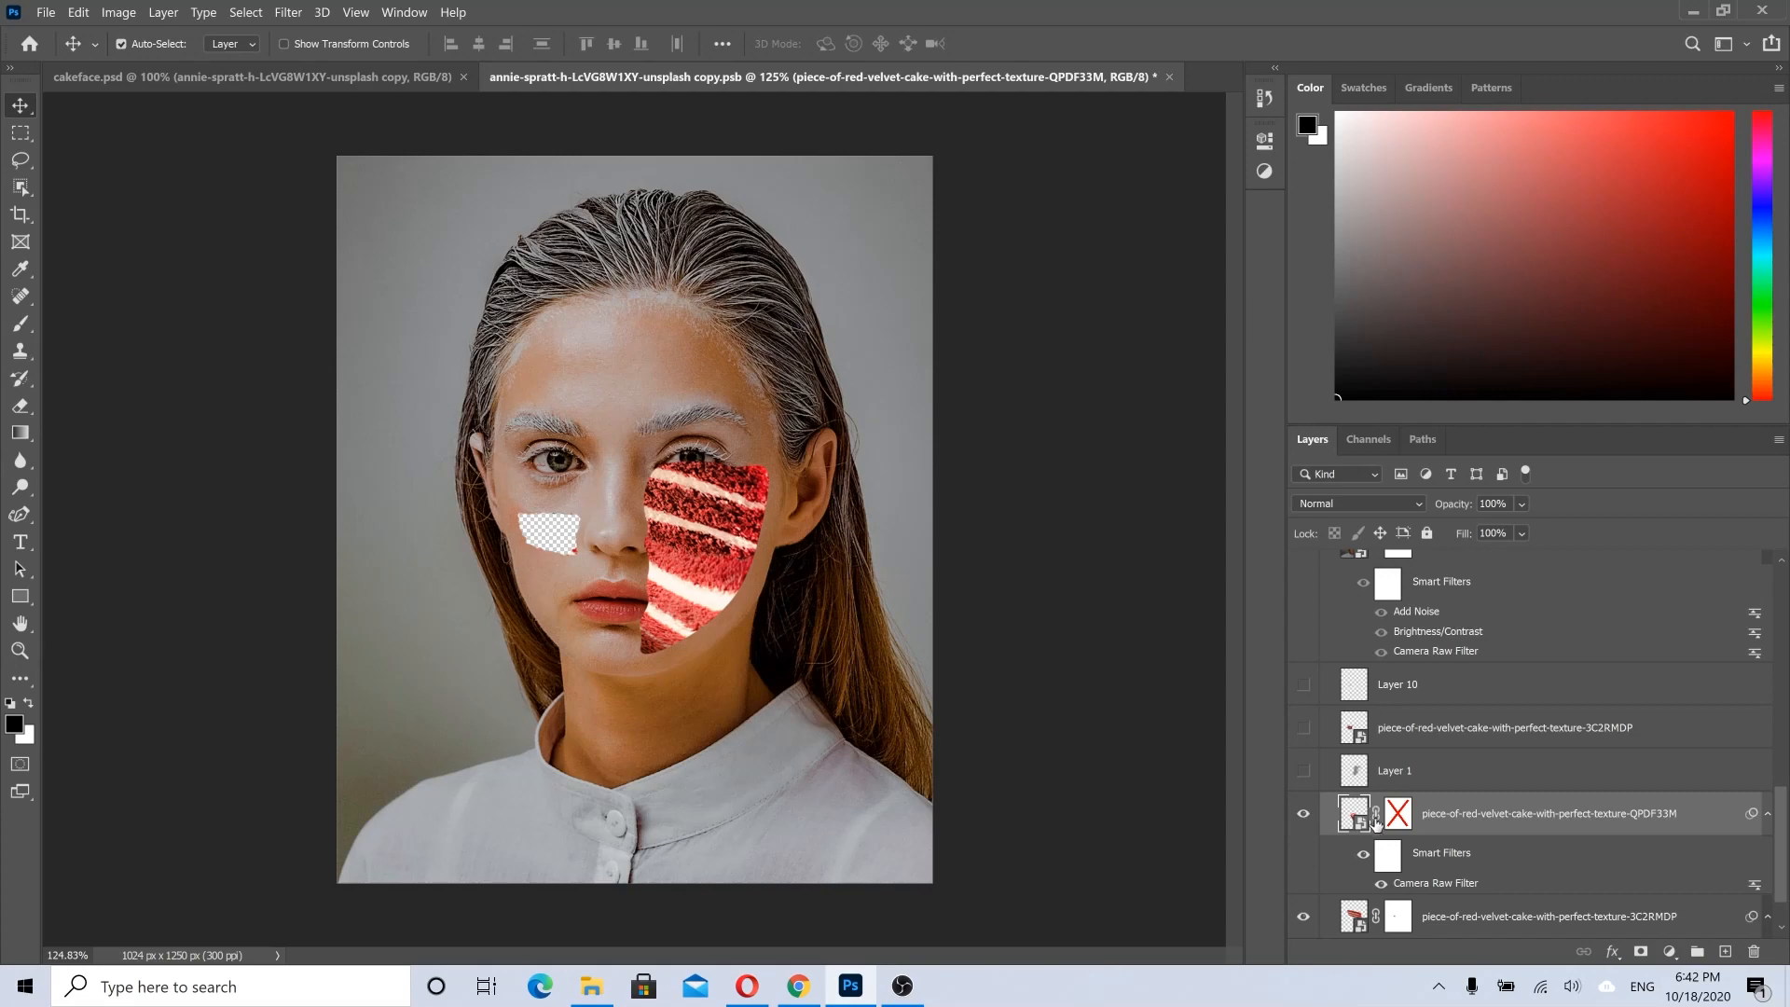
Step: Show and select the dark skin-edge layer close-up-portrait-of-two-girls-PVWZABS (1) copy 2
scroll(1462, 761, "up", 3)
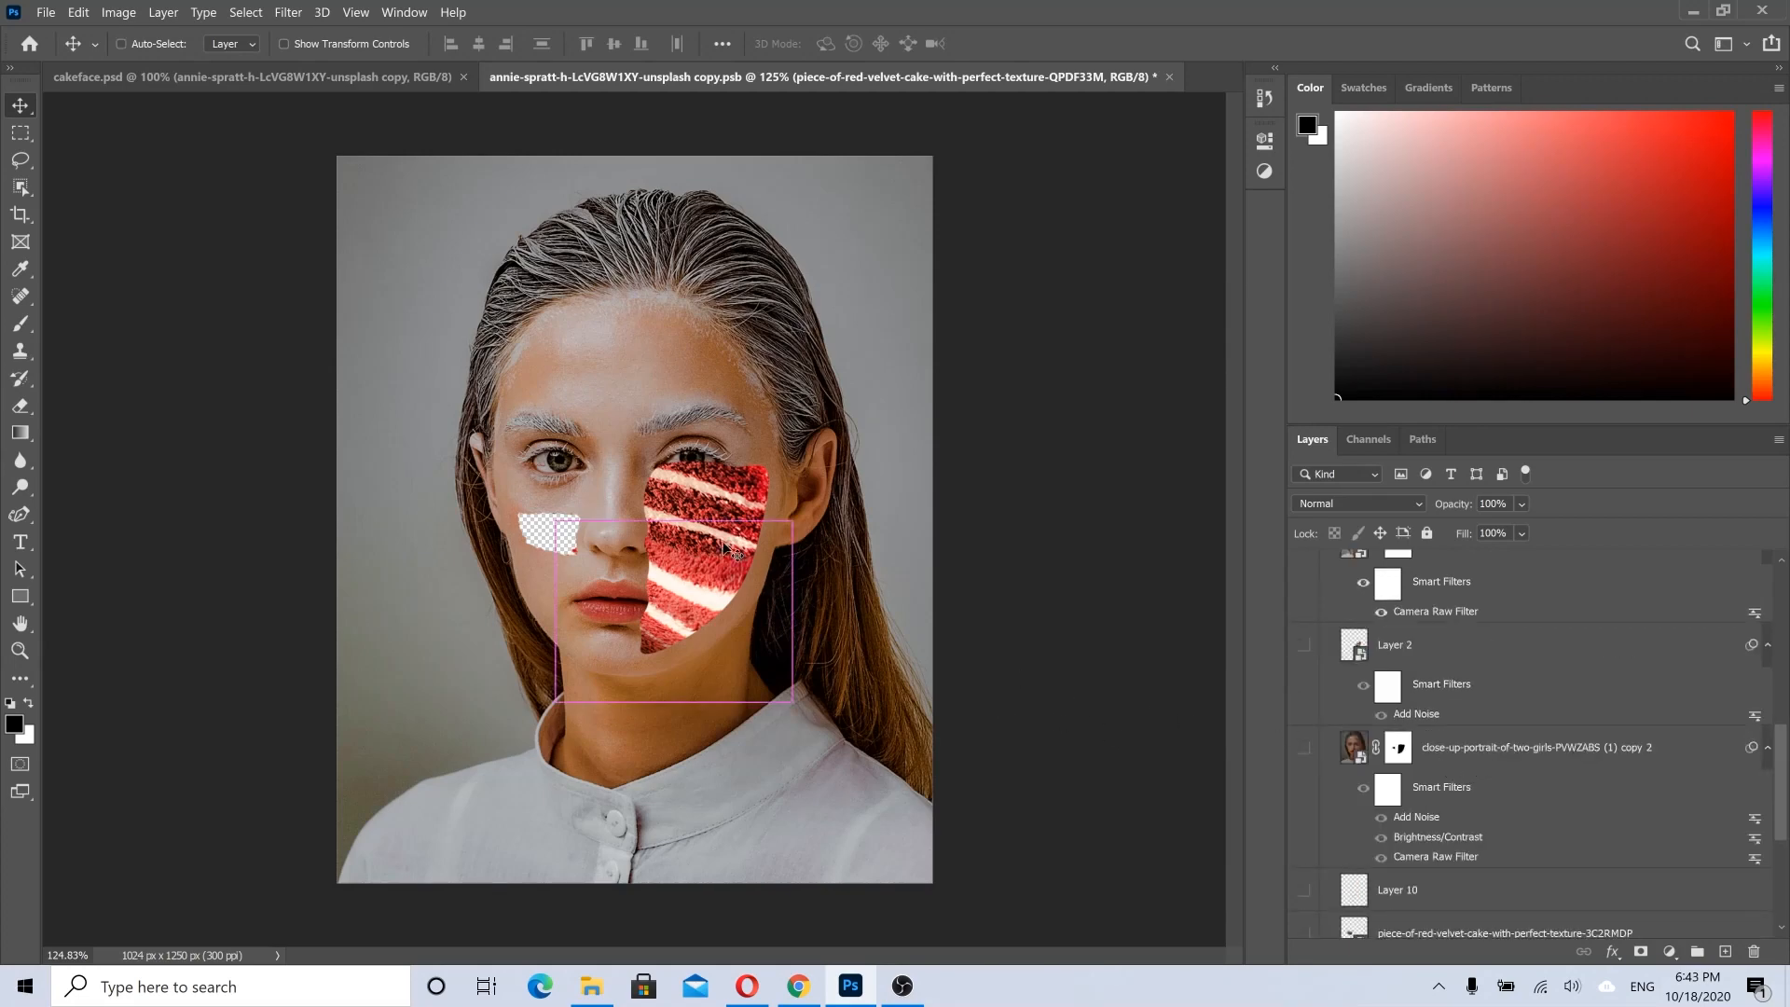
scroll(729, 544, "up", 3)
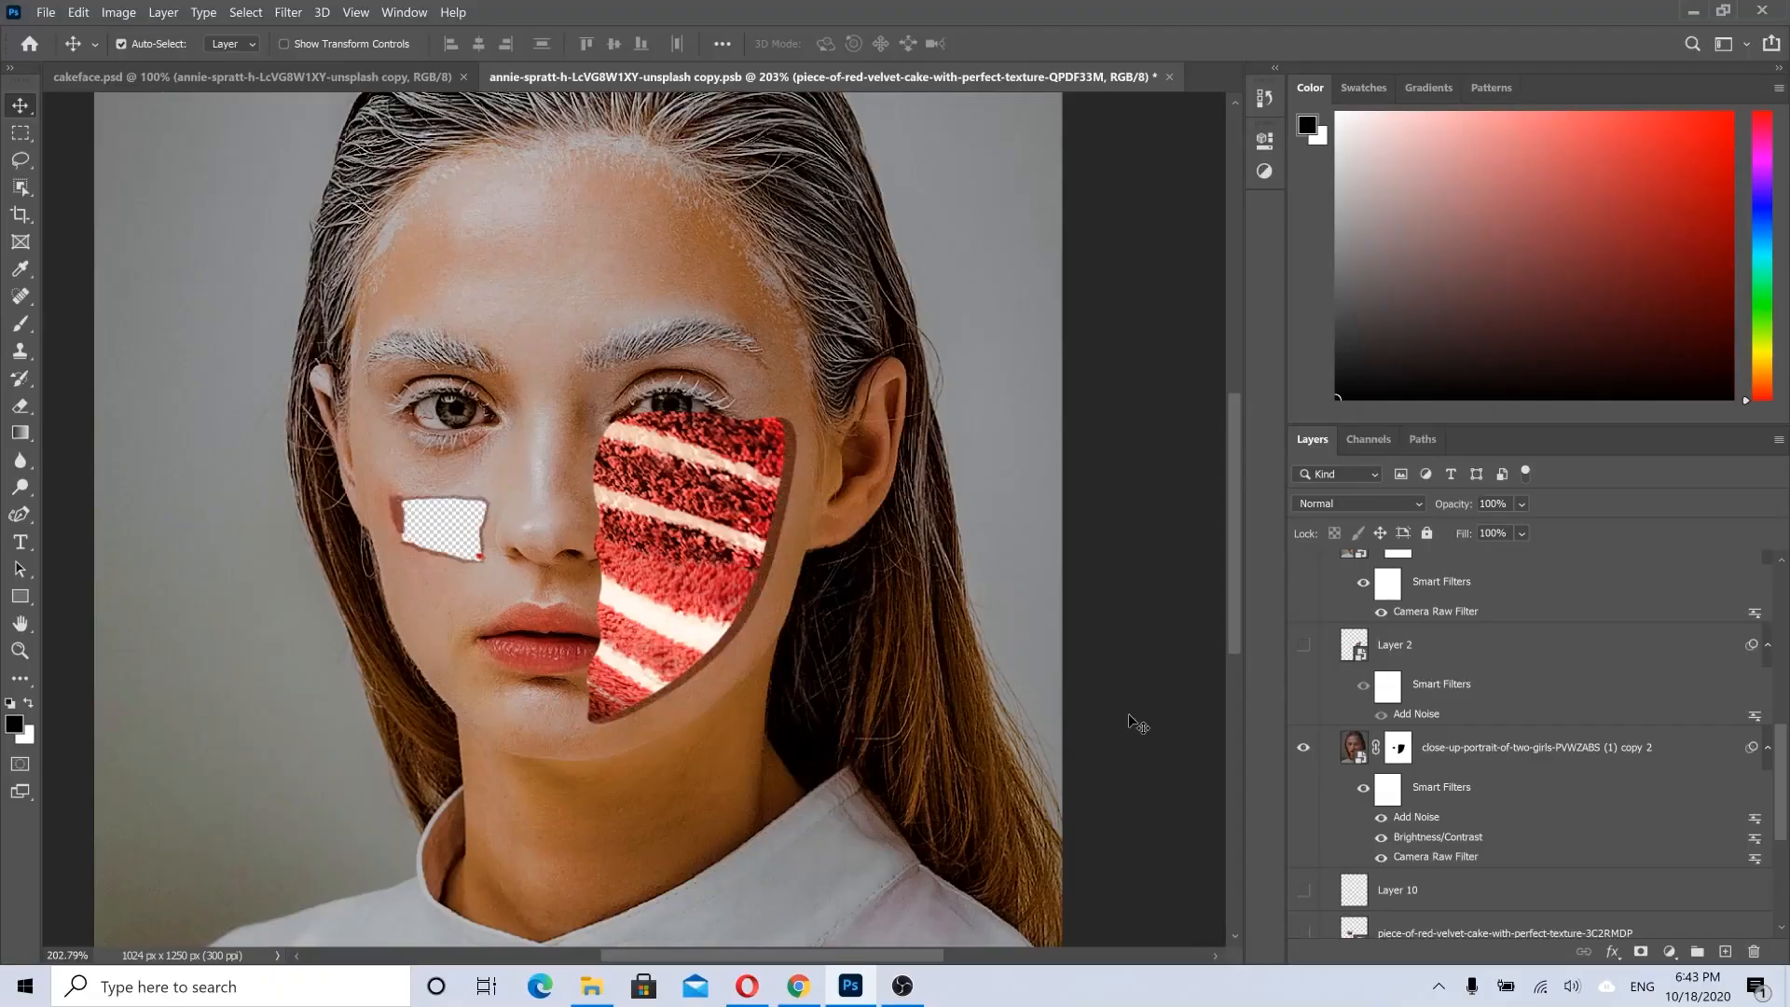
scroll(818, 623, "up", 3)
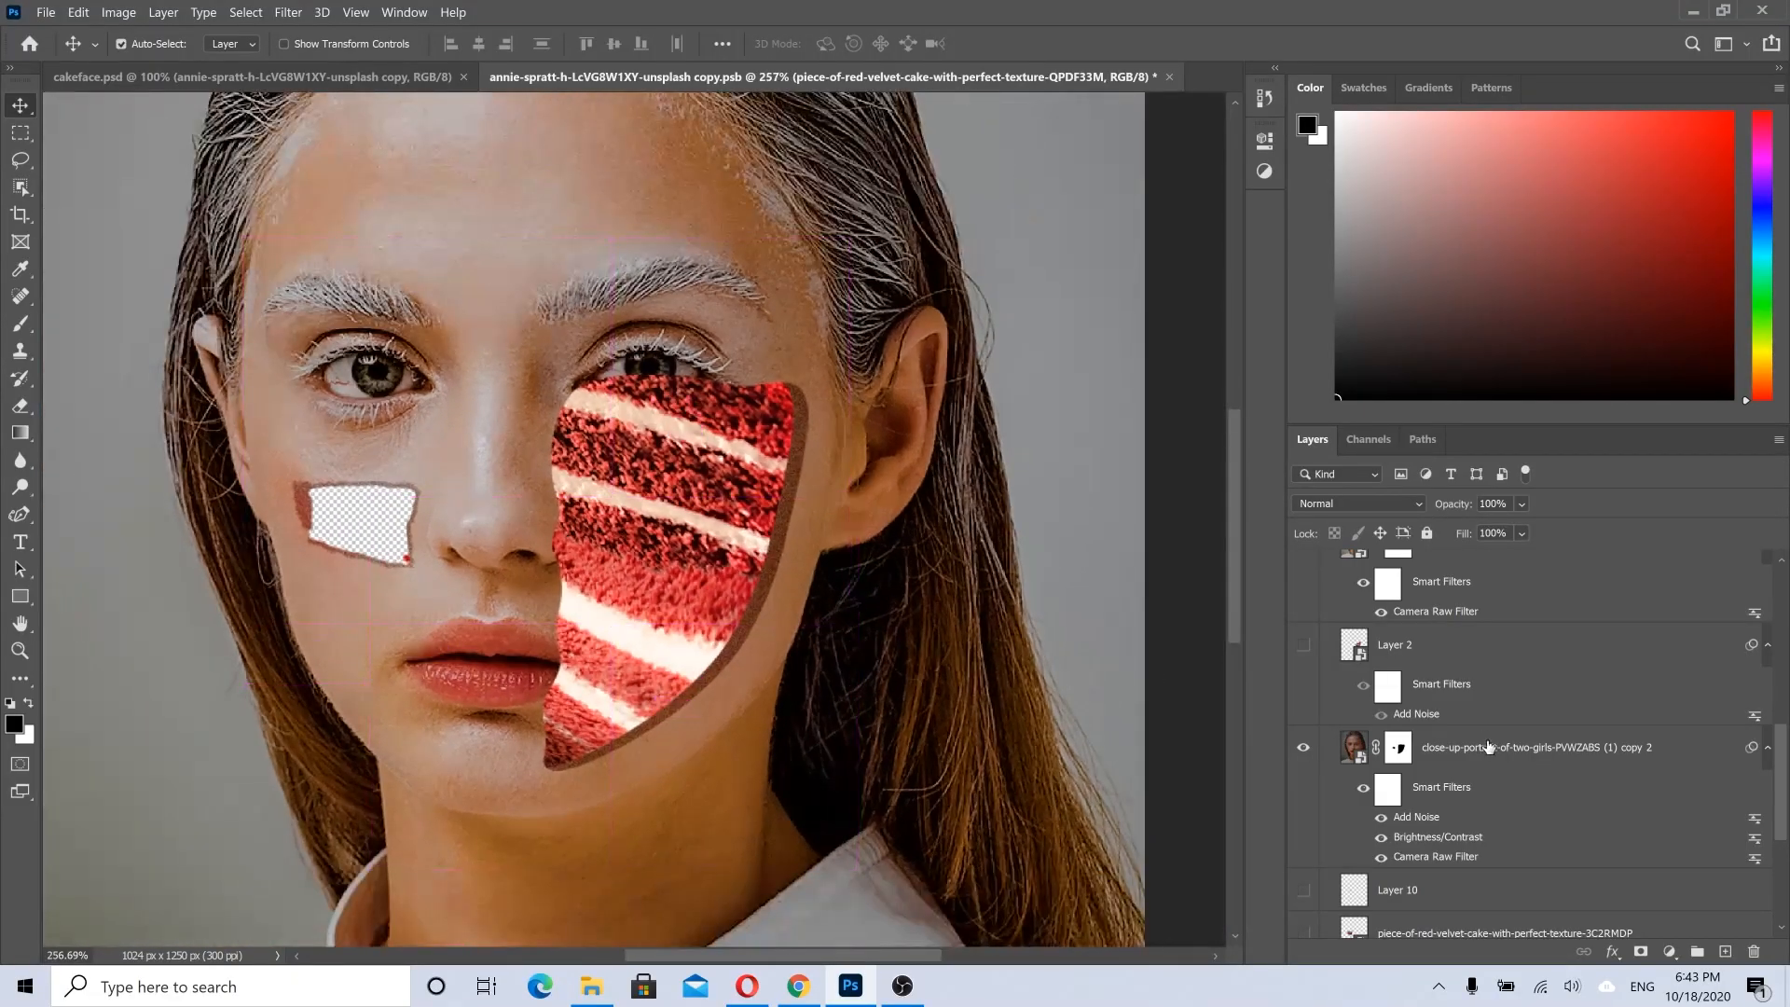
left_click(1488, 760)
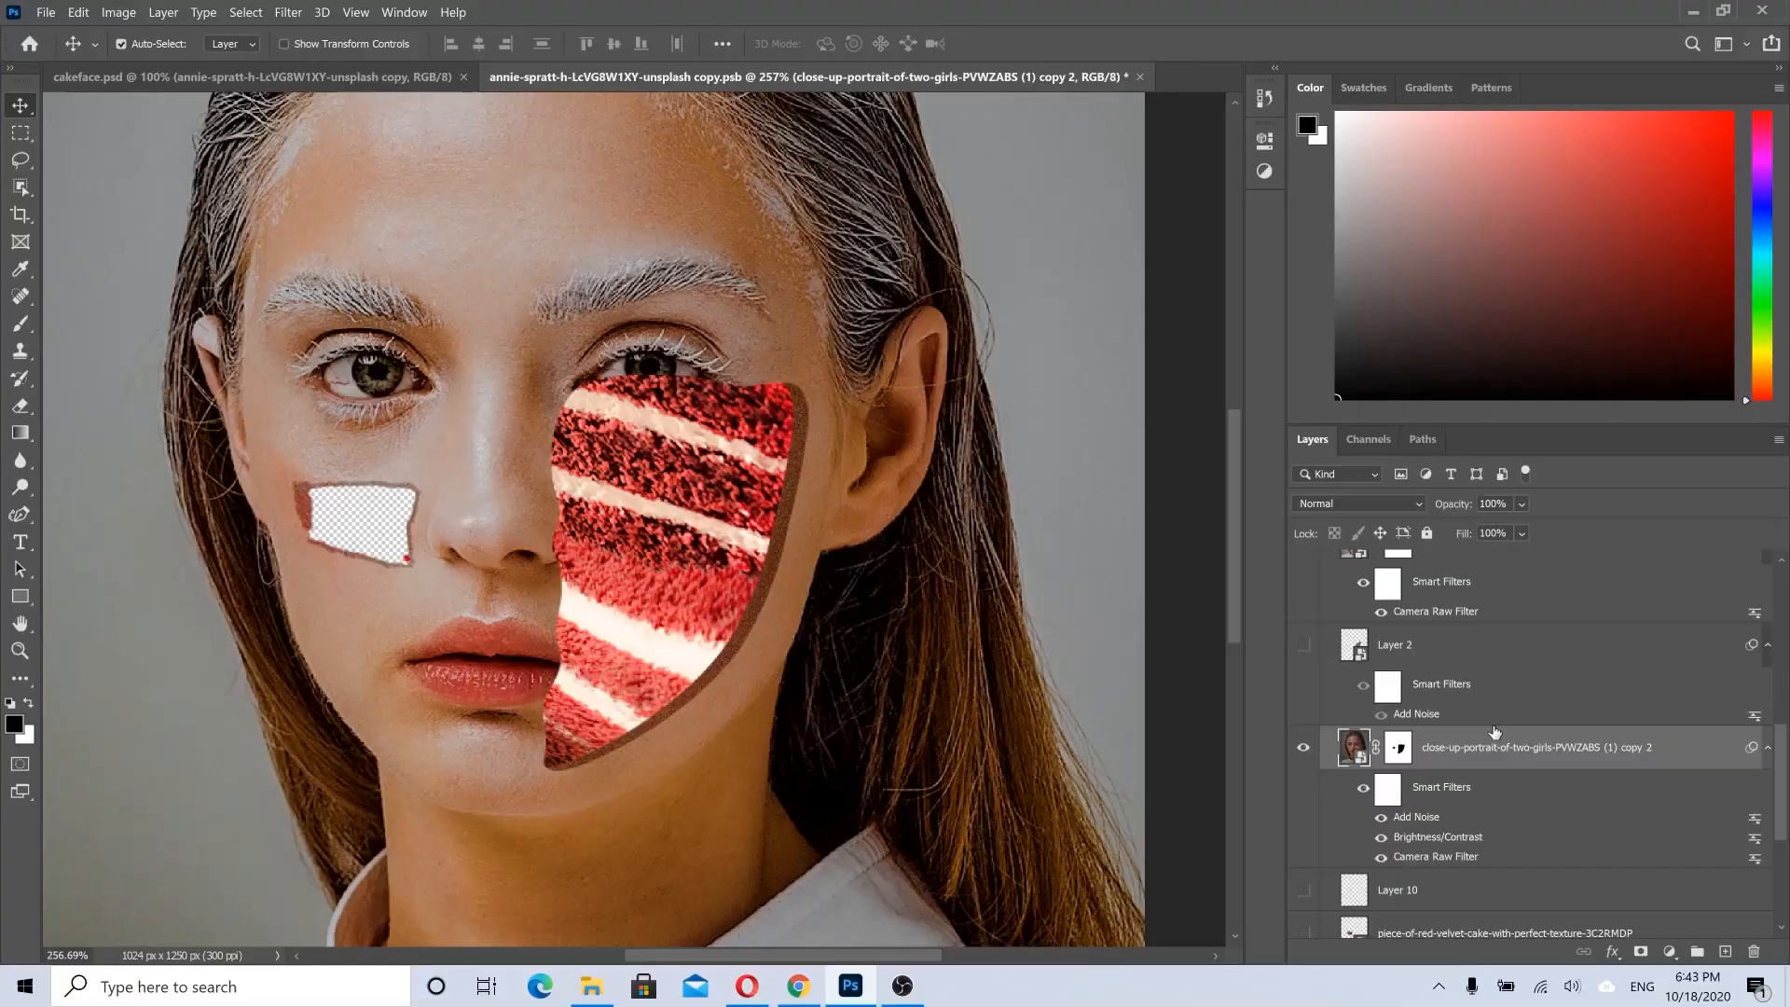
Step: Isolate the copy 2 portrait layer by temporarily hiding the portrait copy above it, and compare its Brightness/Contrast and Add Noise filters on and off
scroll(1495, 733, "up", 2)
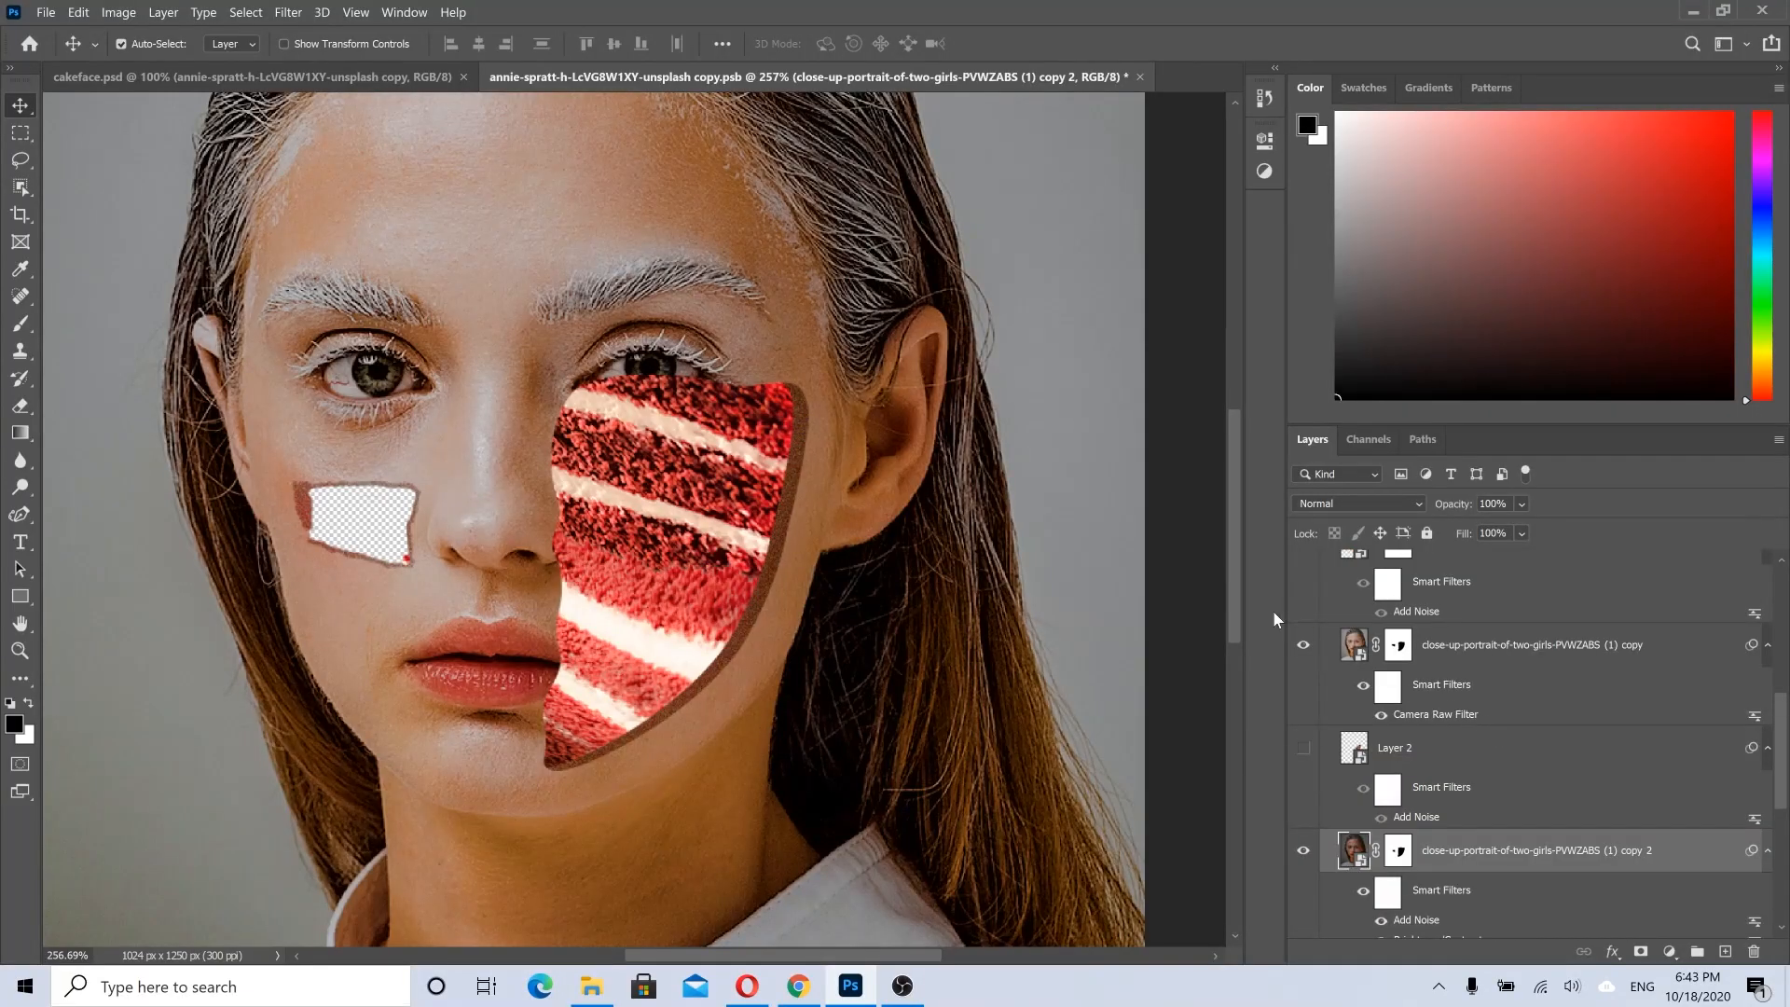
left_click(1305, 645)
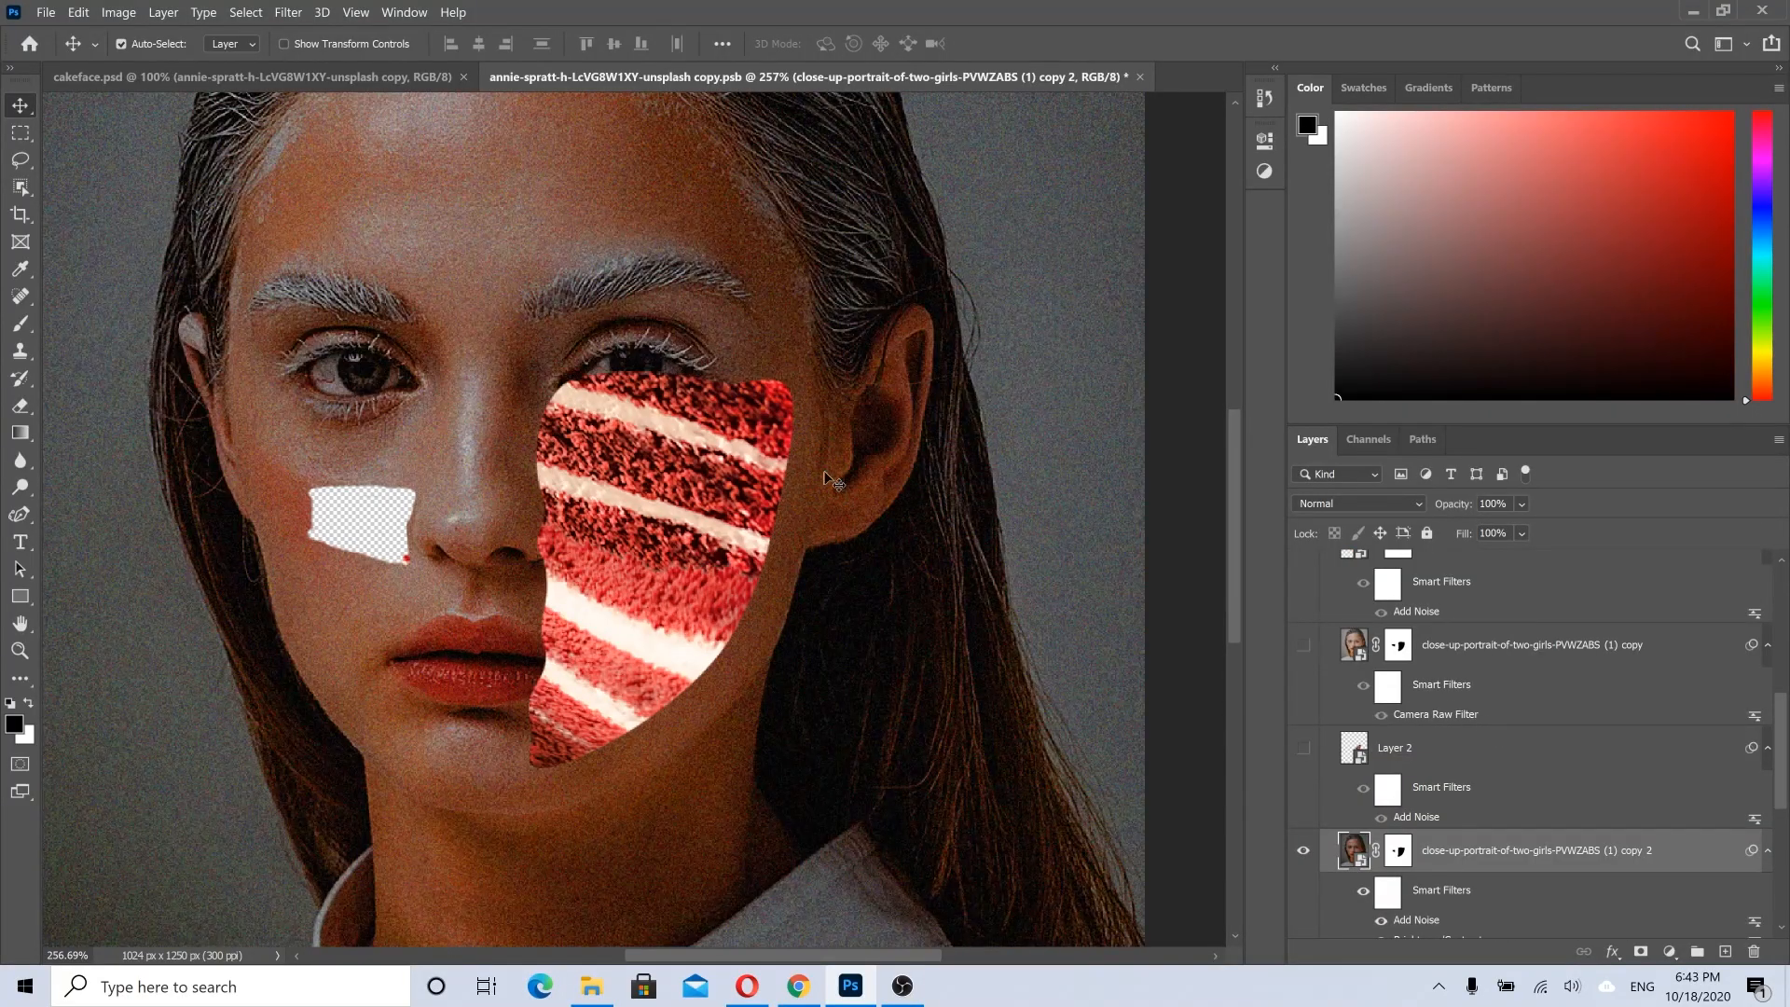
scroll(1511, 807, "down", 2)
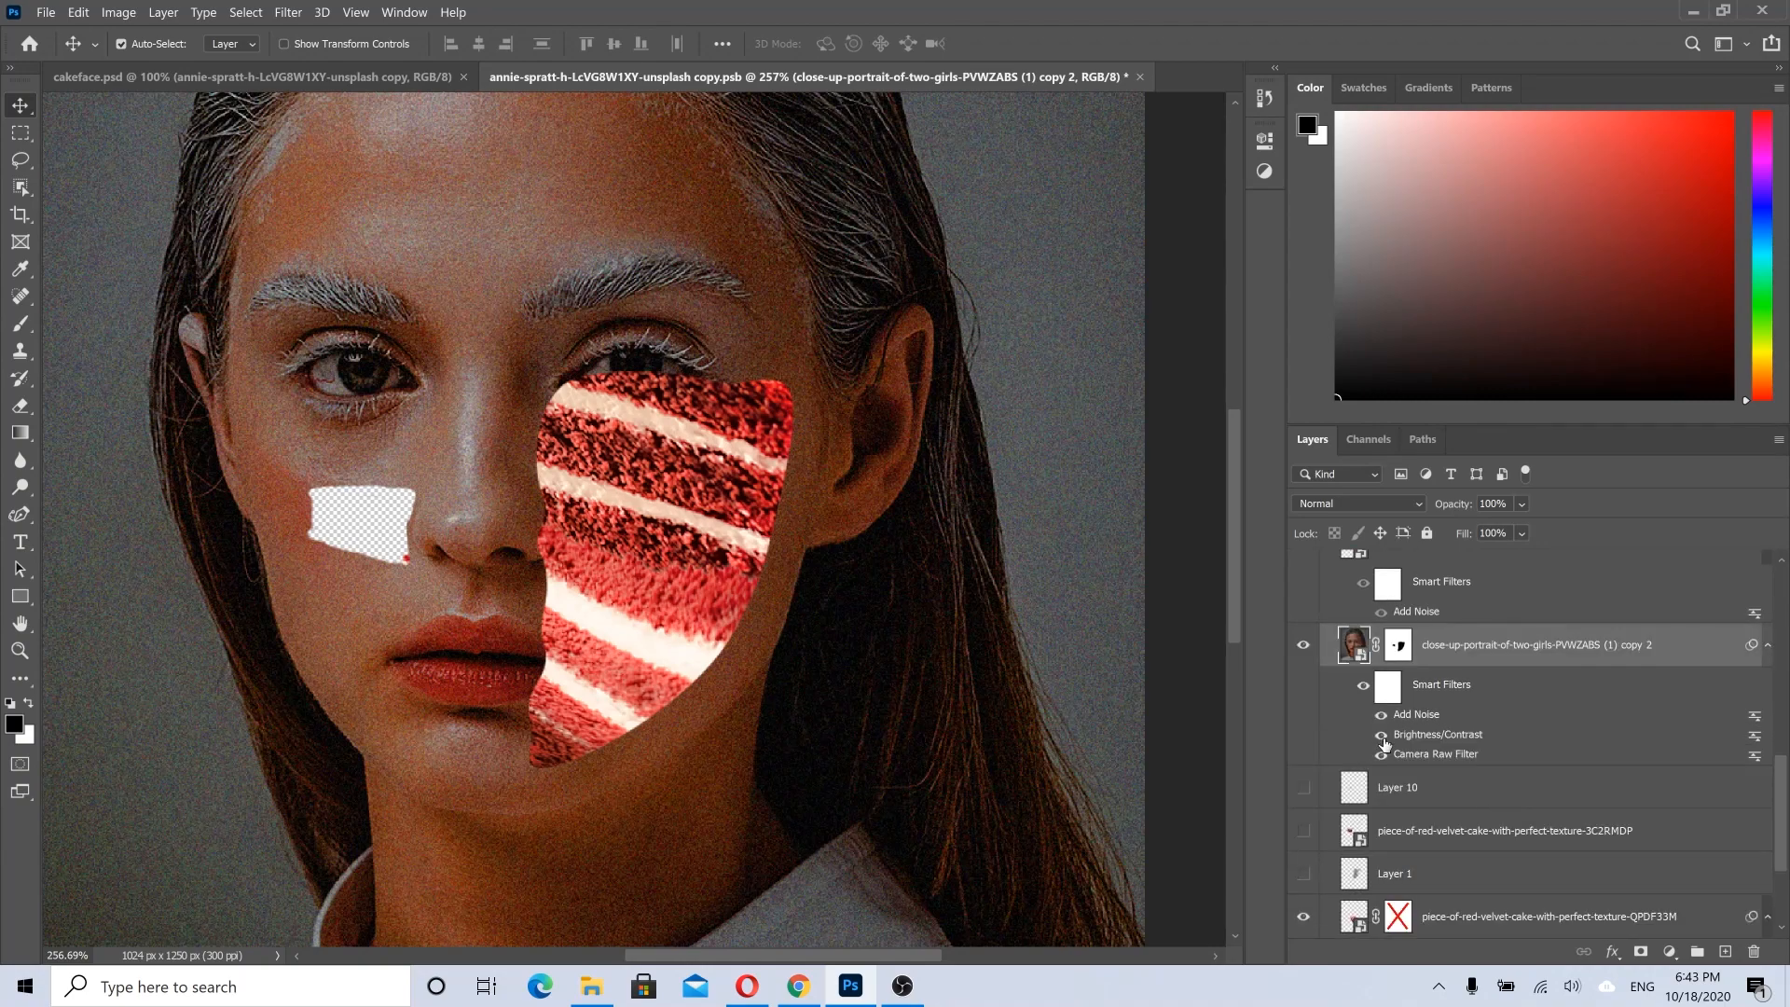
left_click(1381, 737)
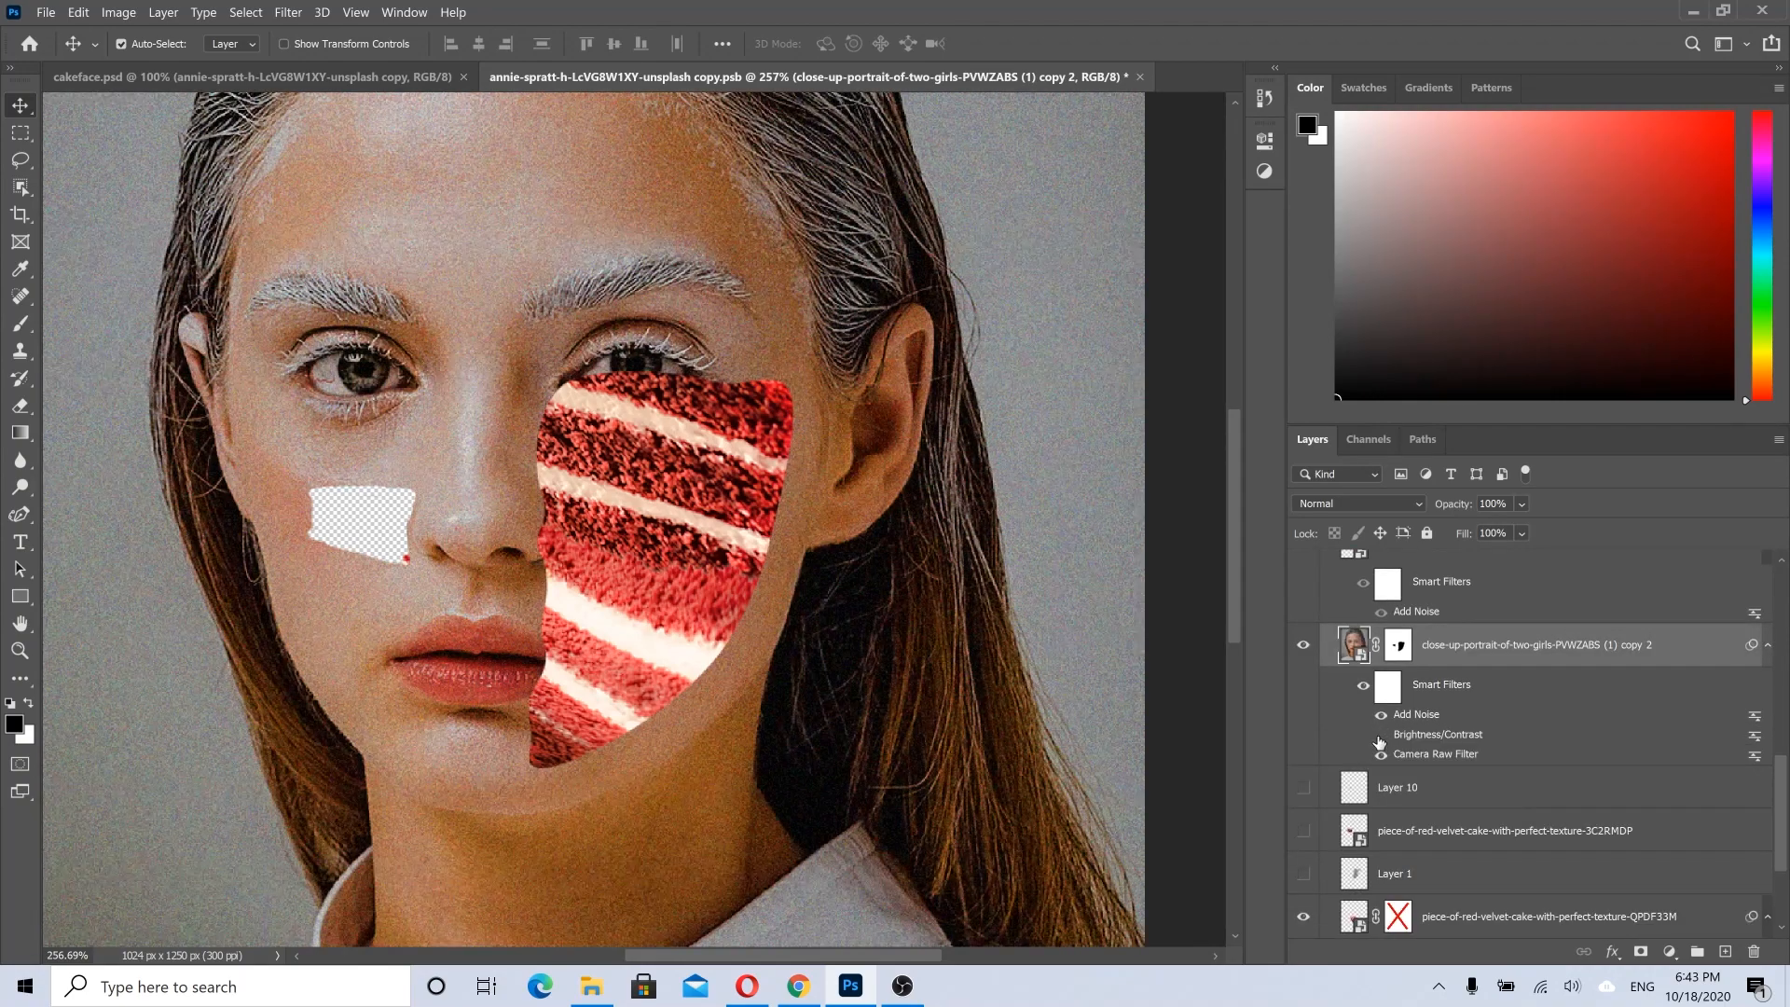
left_click(1382, 716)
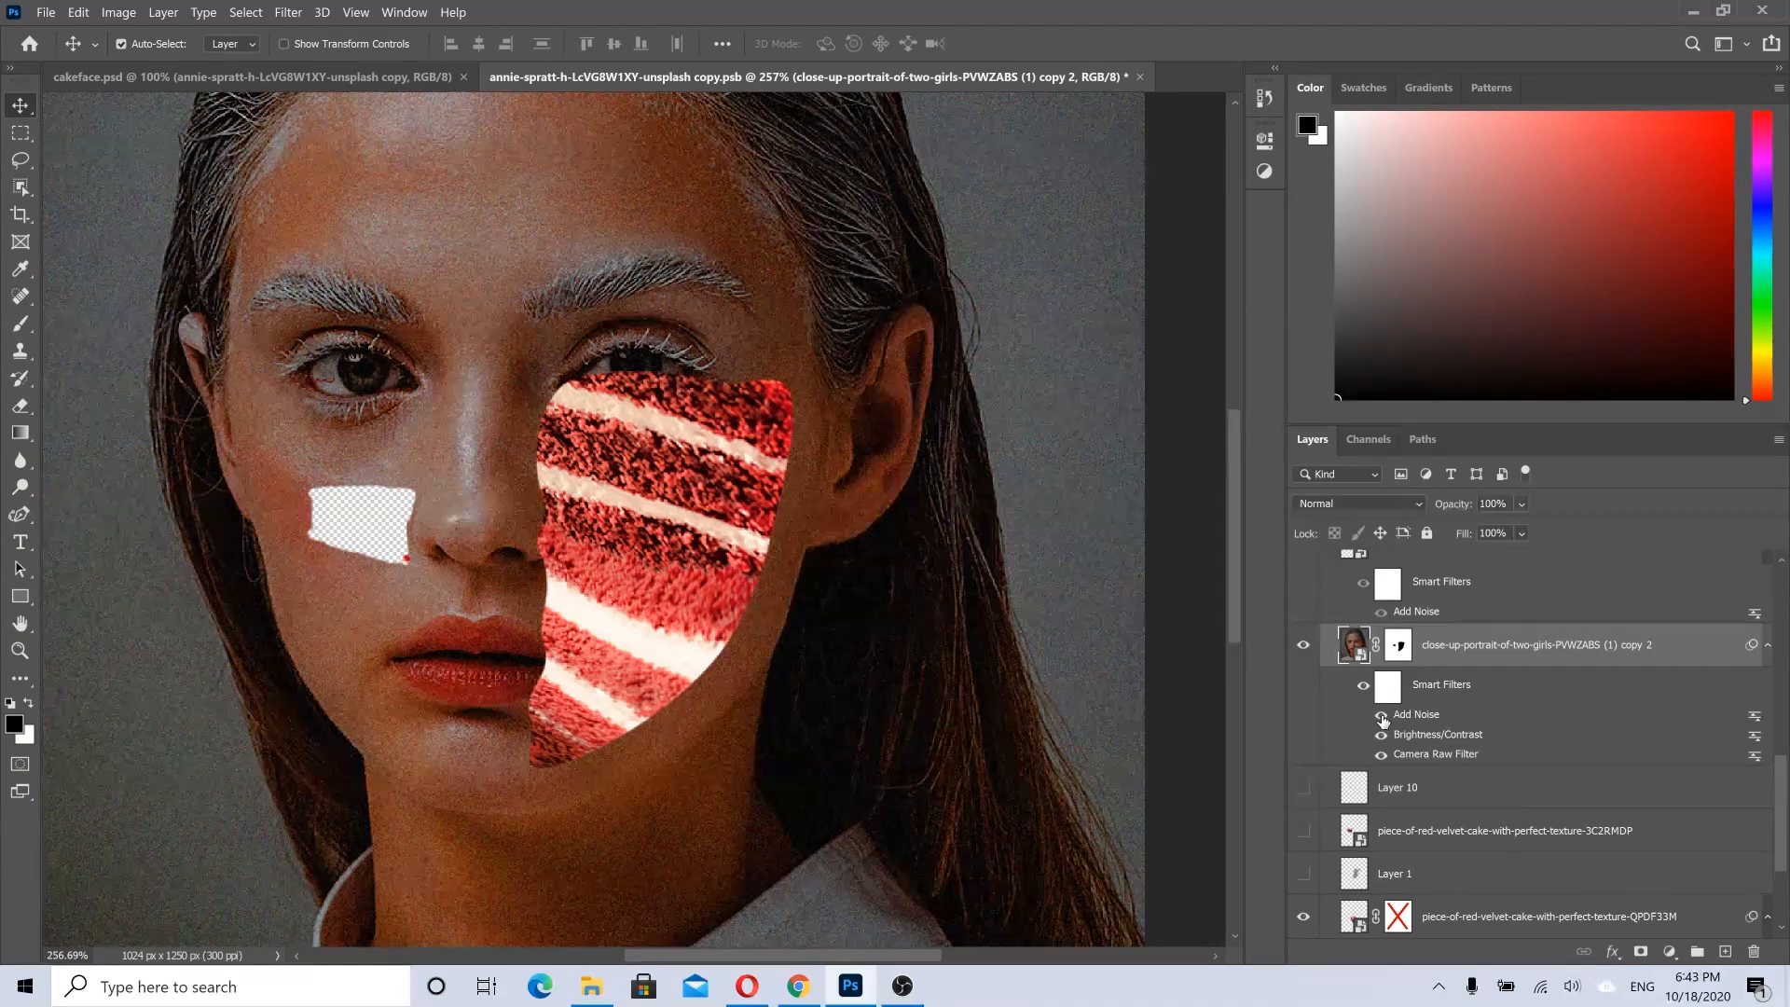
scroll(591, 205, "up", 3)
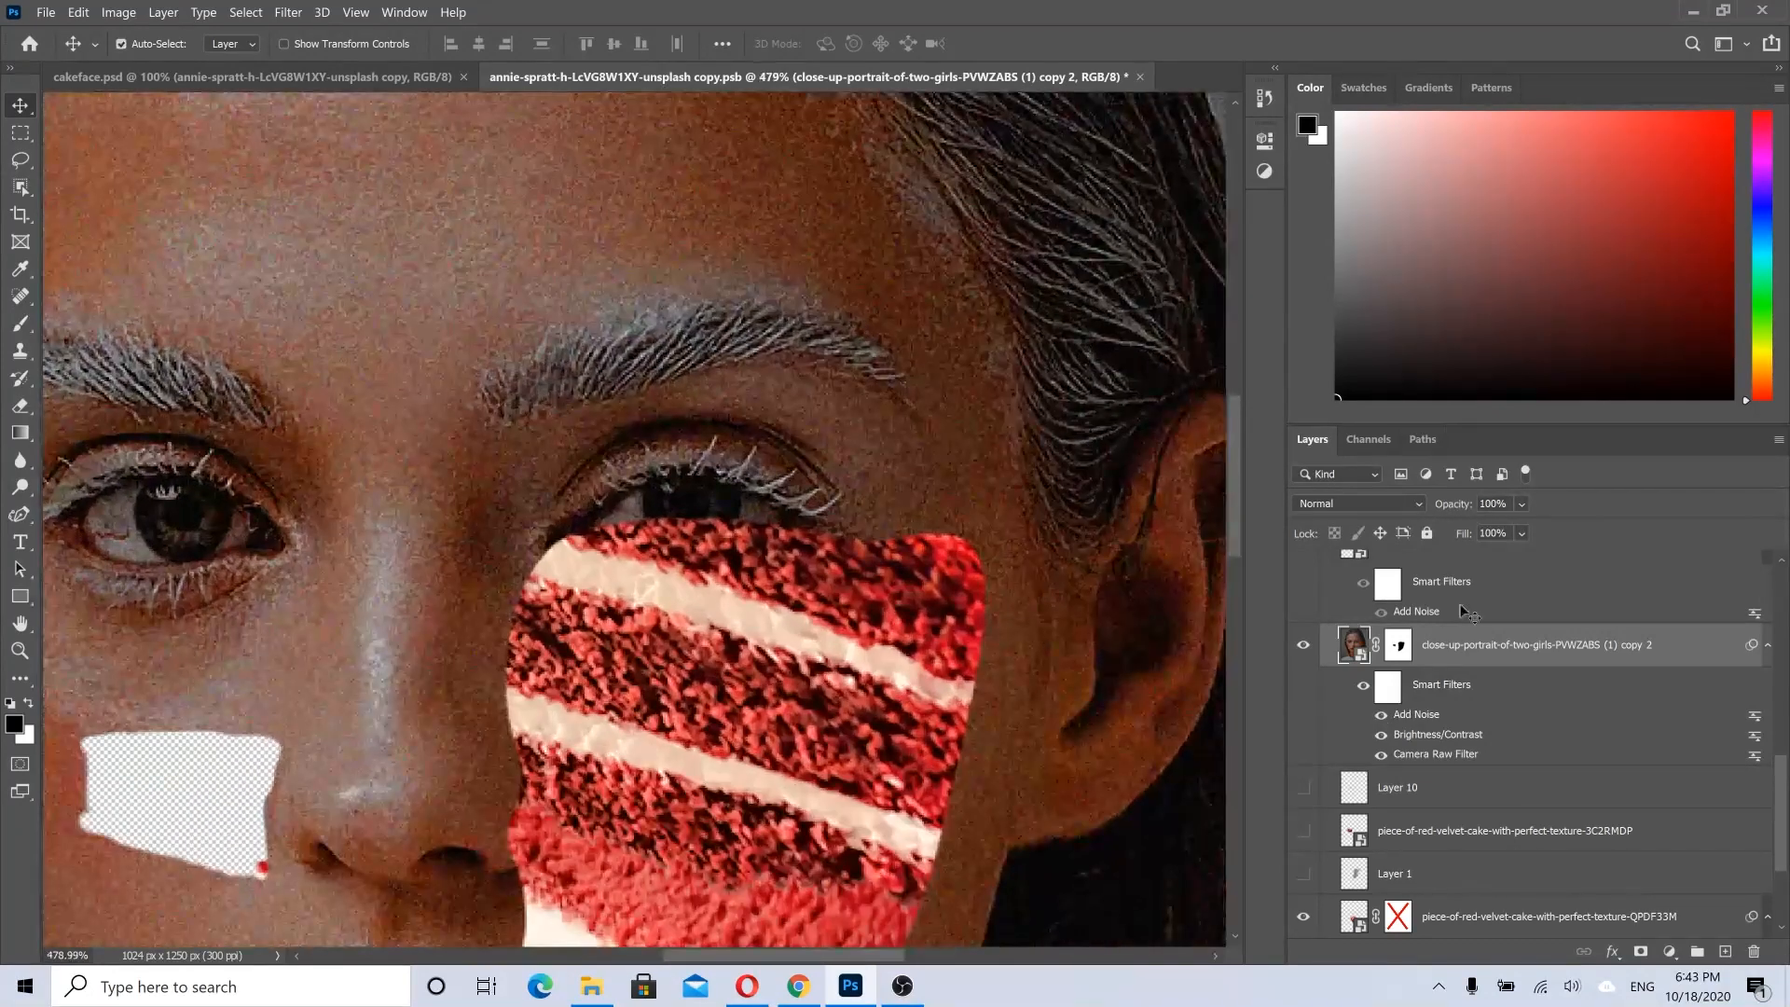
left_click(1381, 715)
left_click(1381, 715)
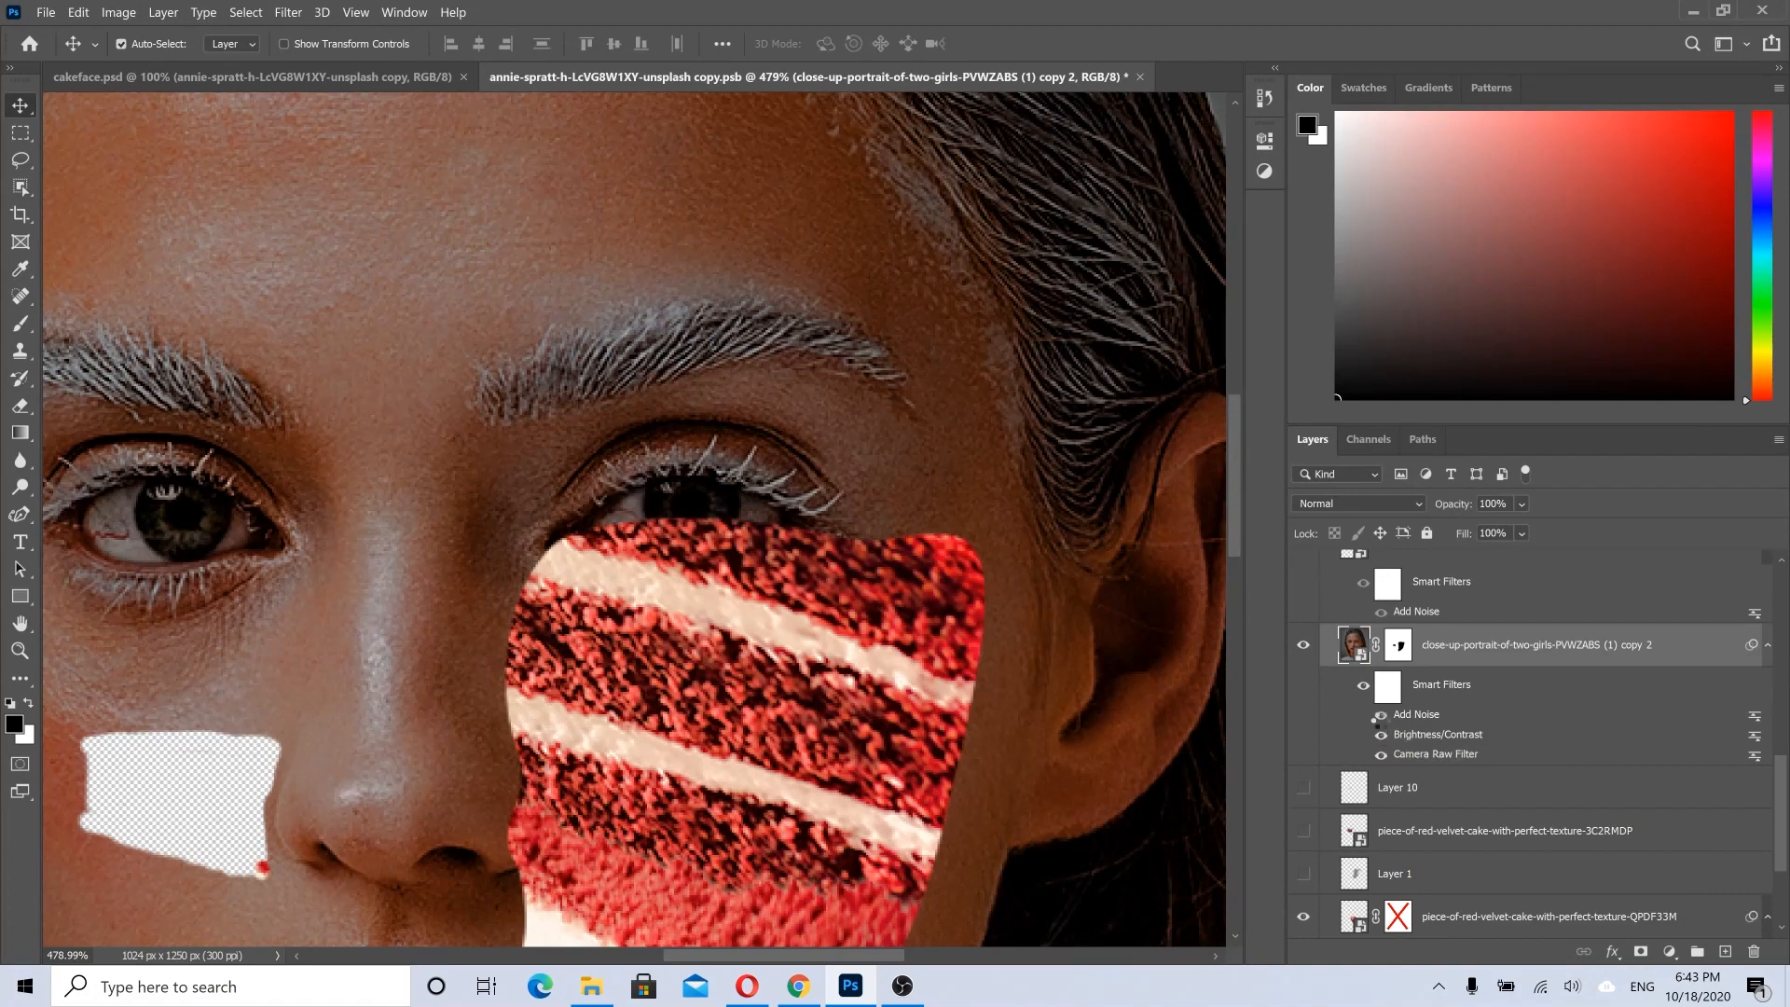
scroll(1343, 672, "up", 3)
left_click(1305, 646)
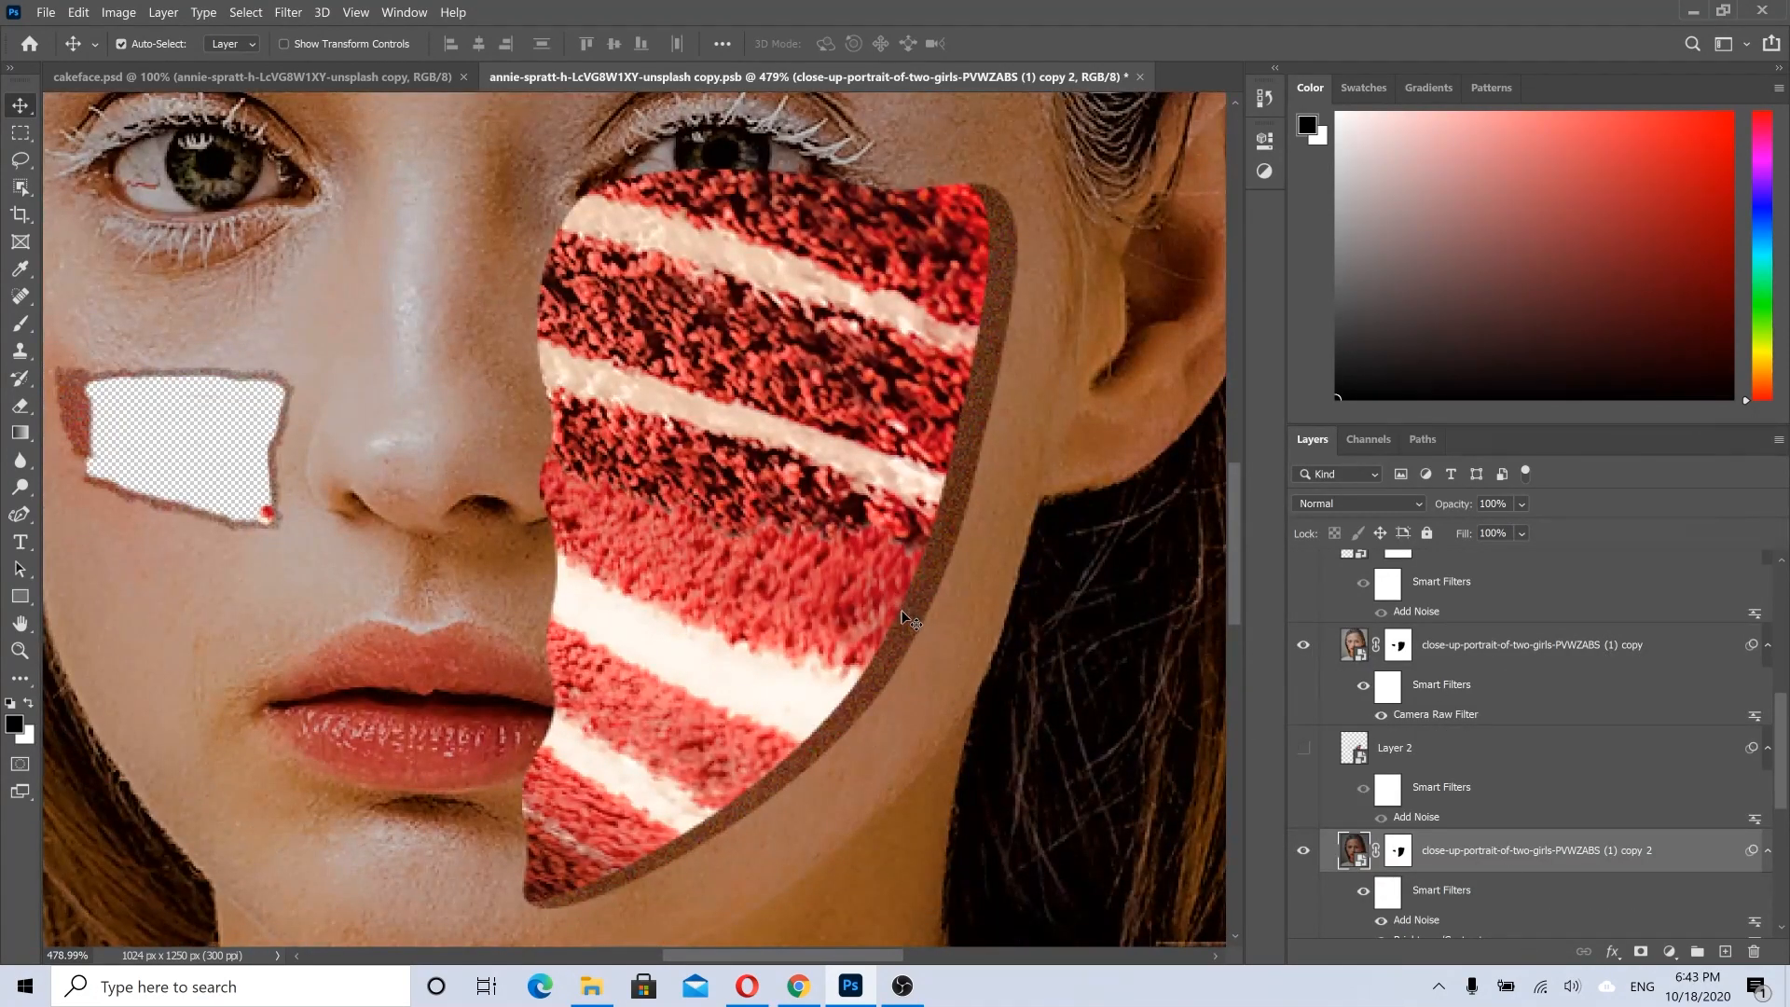
Step: Try shifting the copy 2 portrait layer slightly to widen the skin edge around the cake, and undo the move
mouse_move(902, 612)
left_mouse_down()
mouse_move(923, 616)
mouse_move(893, 616)
left_mouse_up()
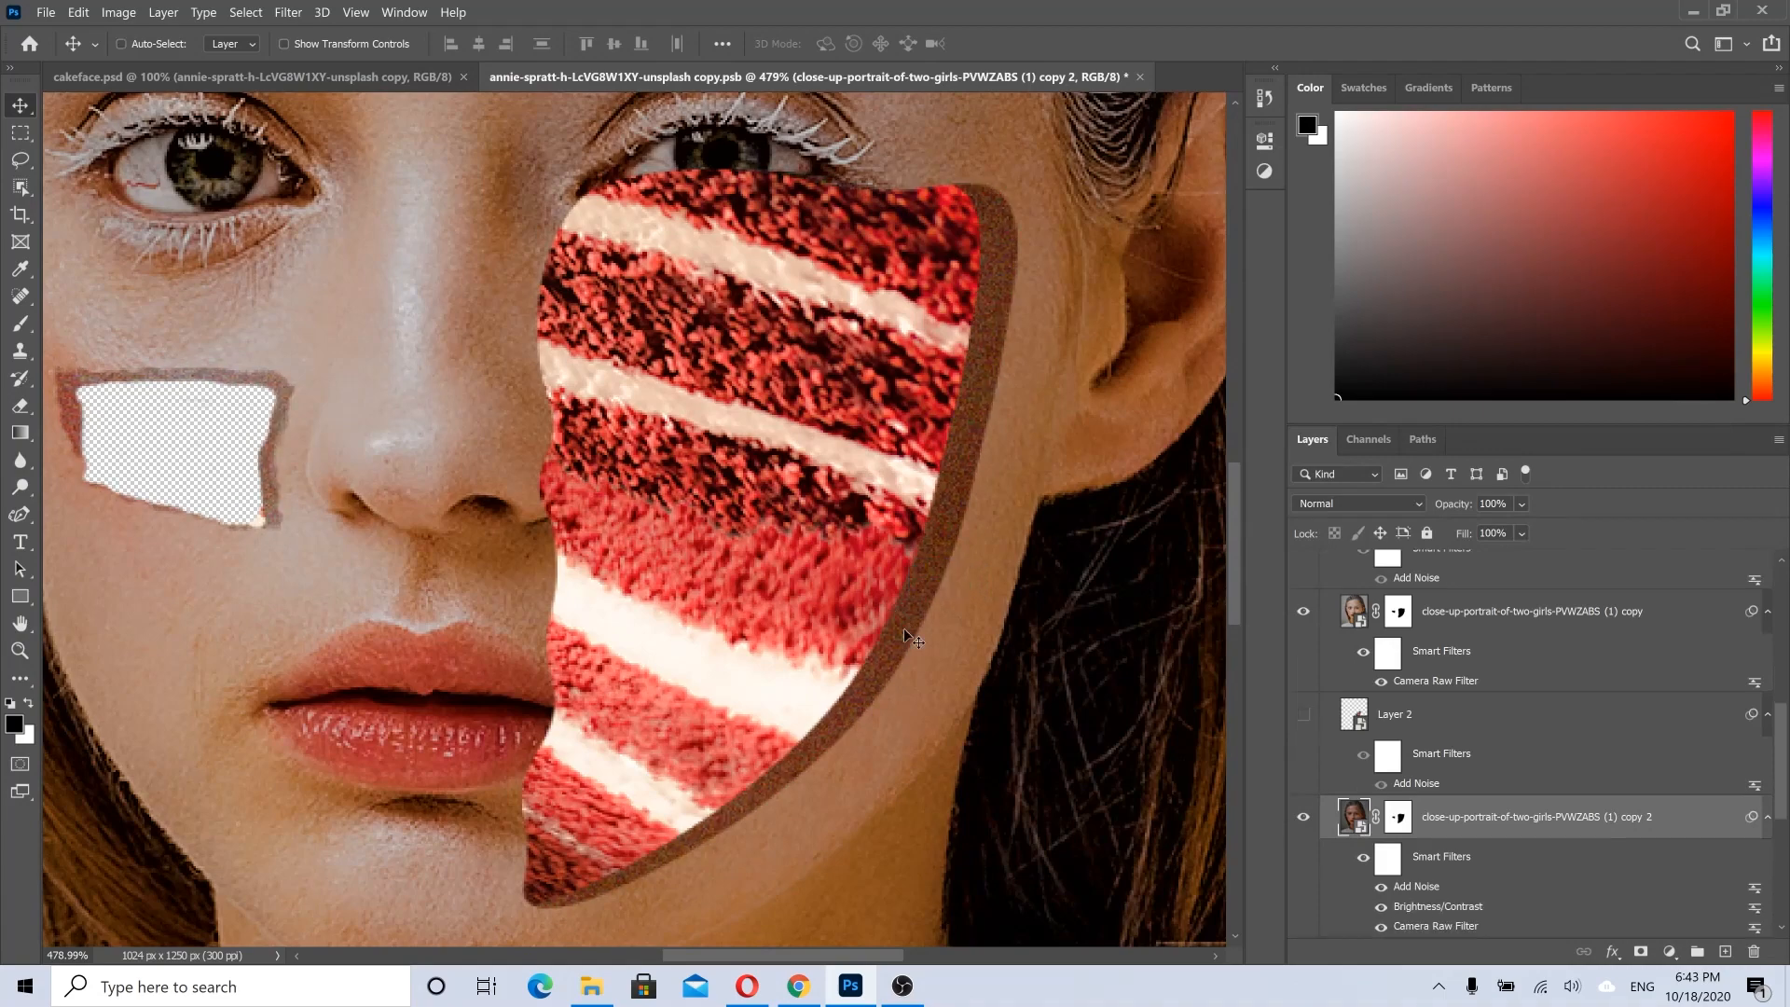
key("ctrl+z")
Step: Show and select Layer 1, the shading layer above the cake pieces
scroll(909, 502, "down", 5)
scroll(1305, 843, "down", 3)
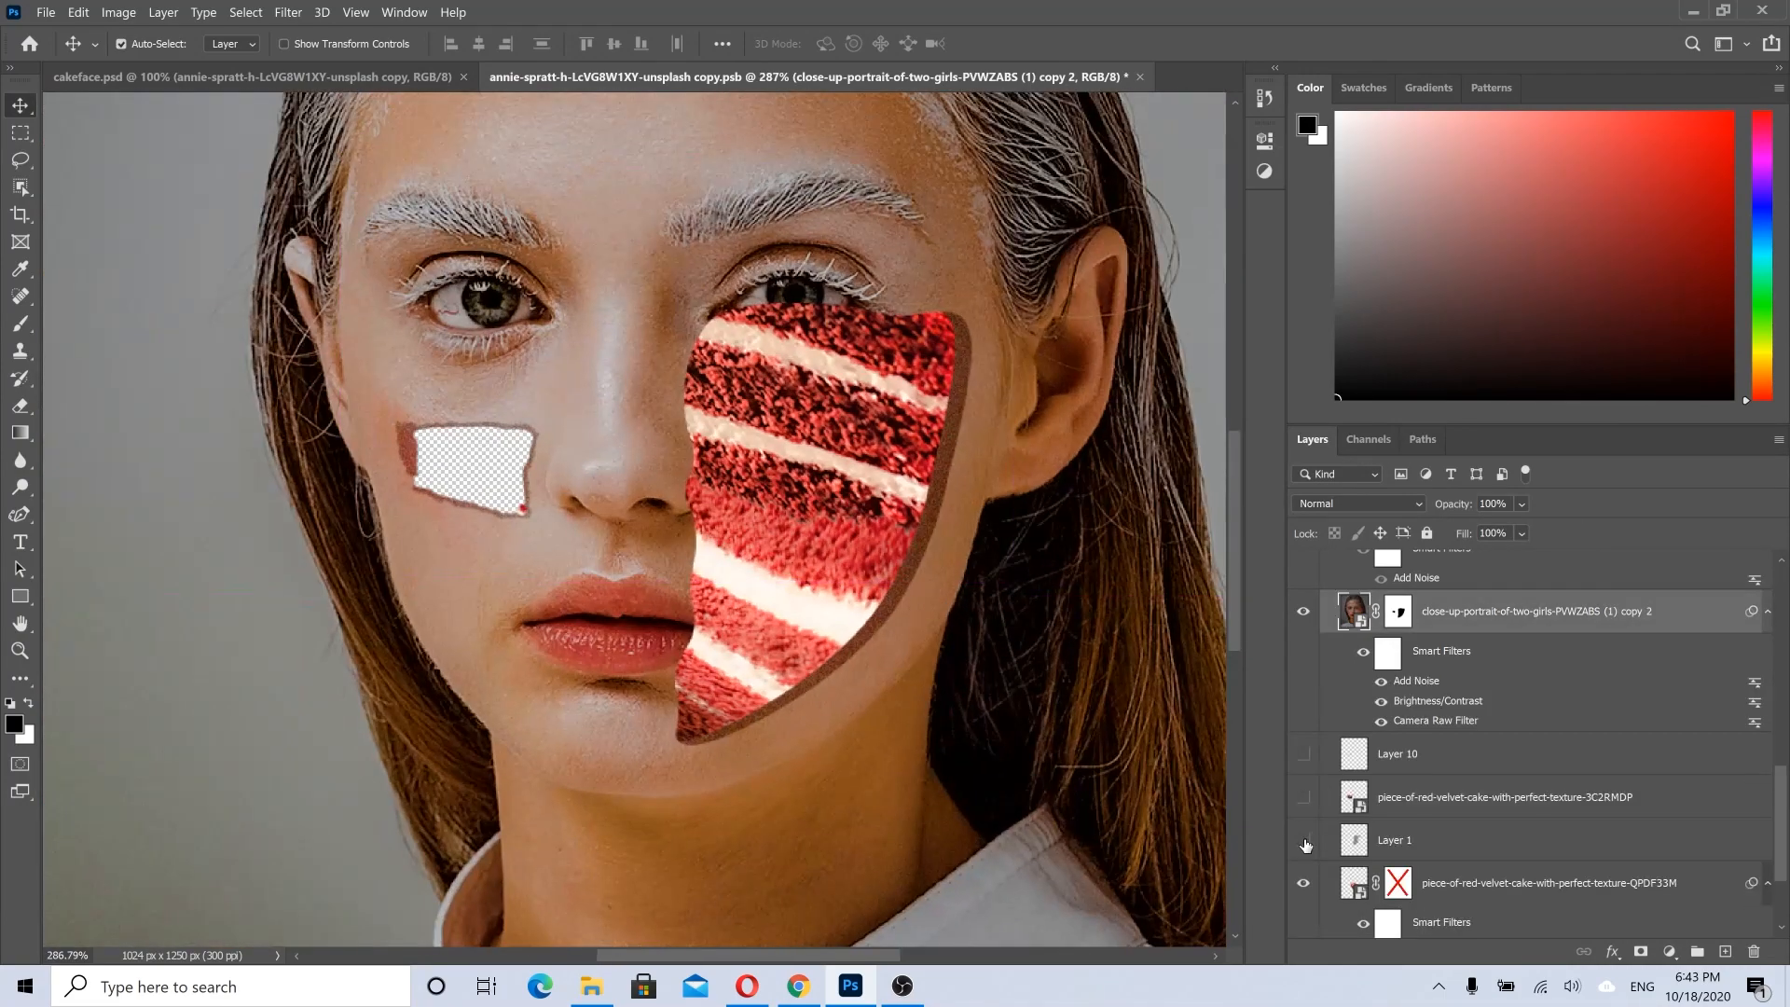
left_click(1304, 842)
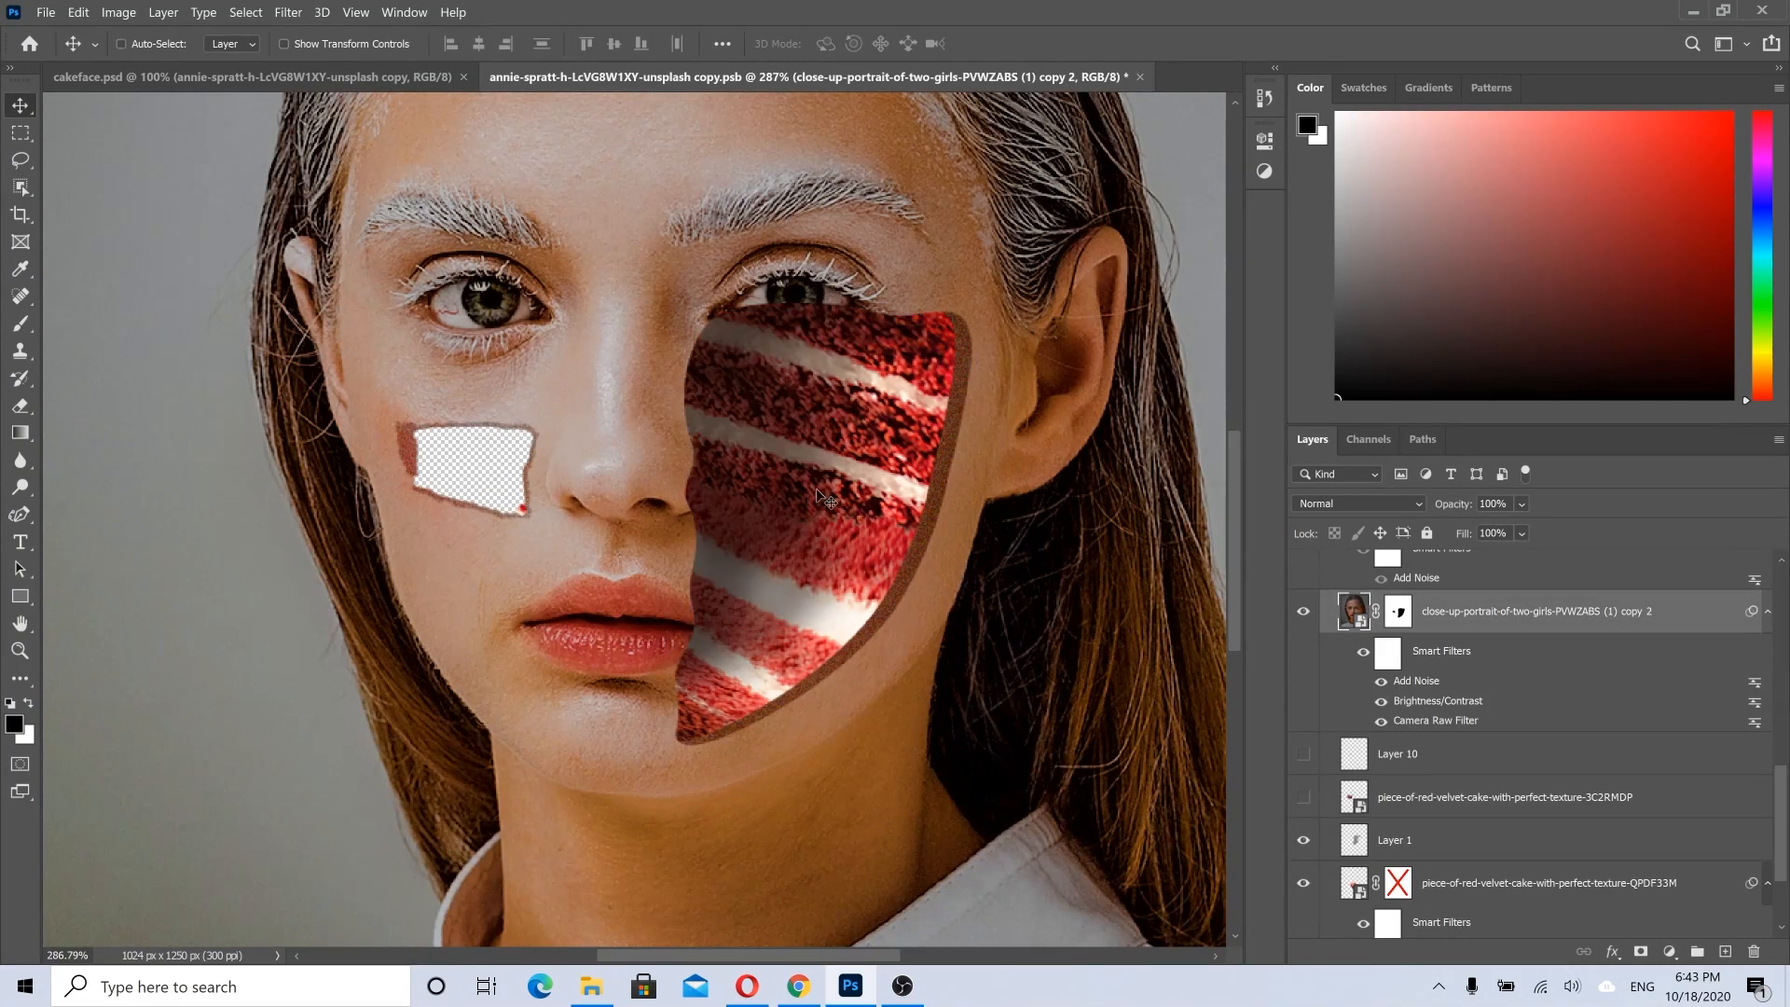
scroll(817, 491, "down", 5)
scroll(817, 492, "up", 4)
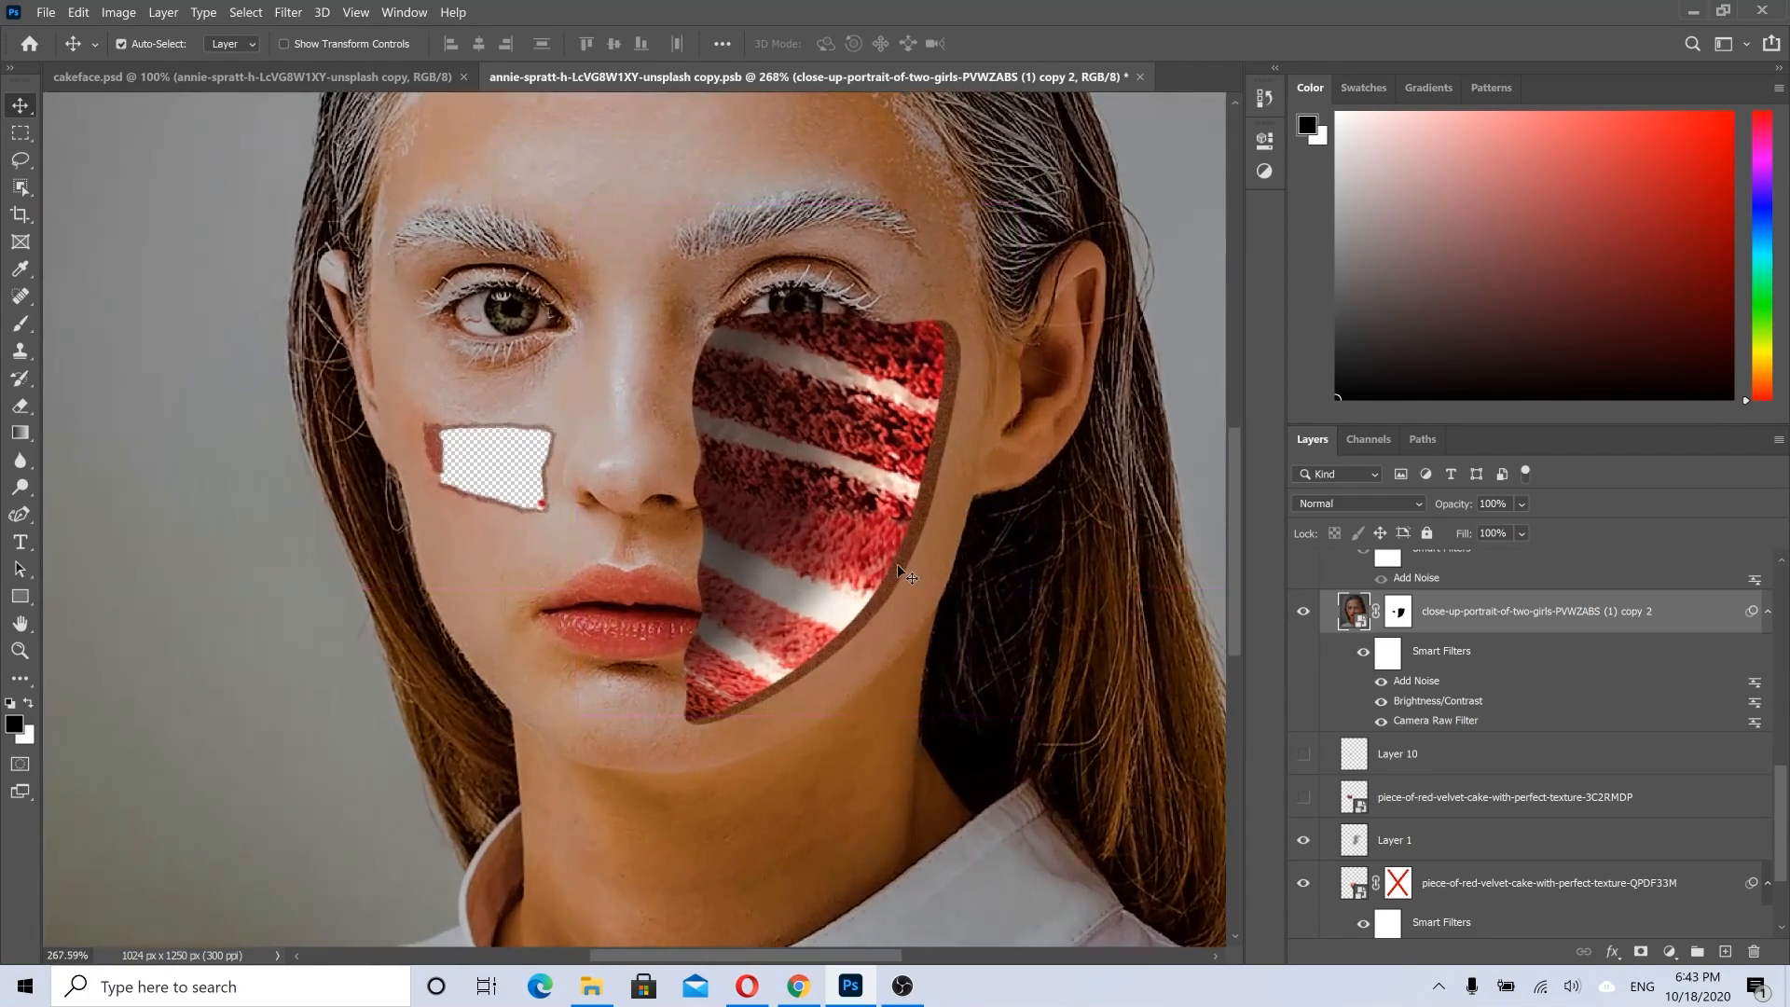
left_click(1408, 845)
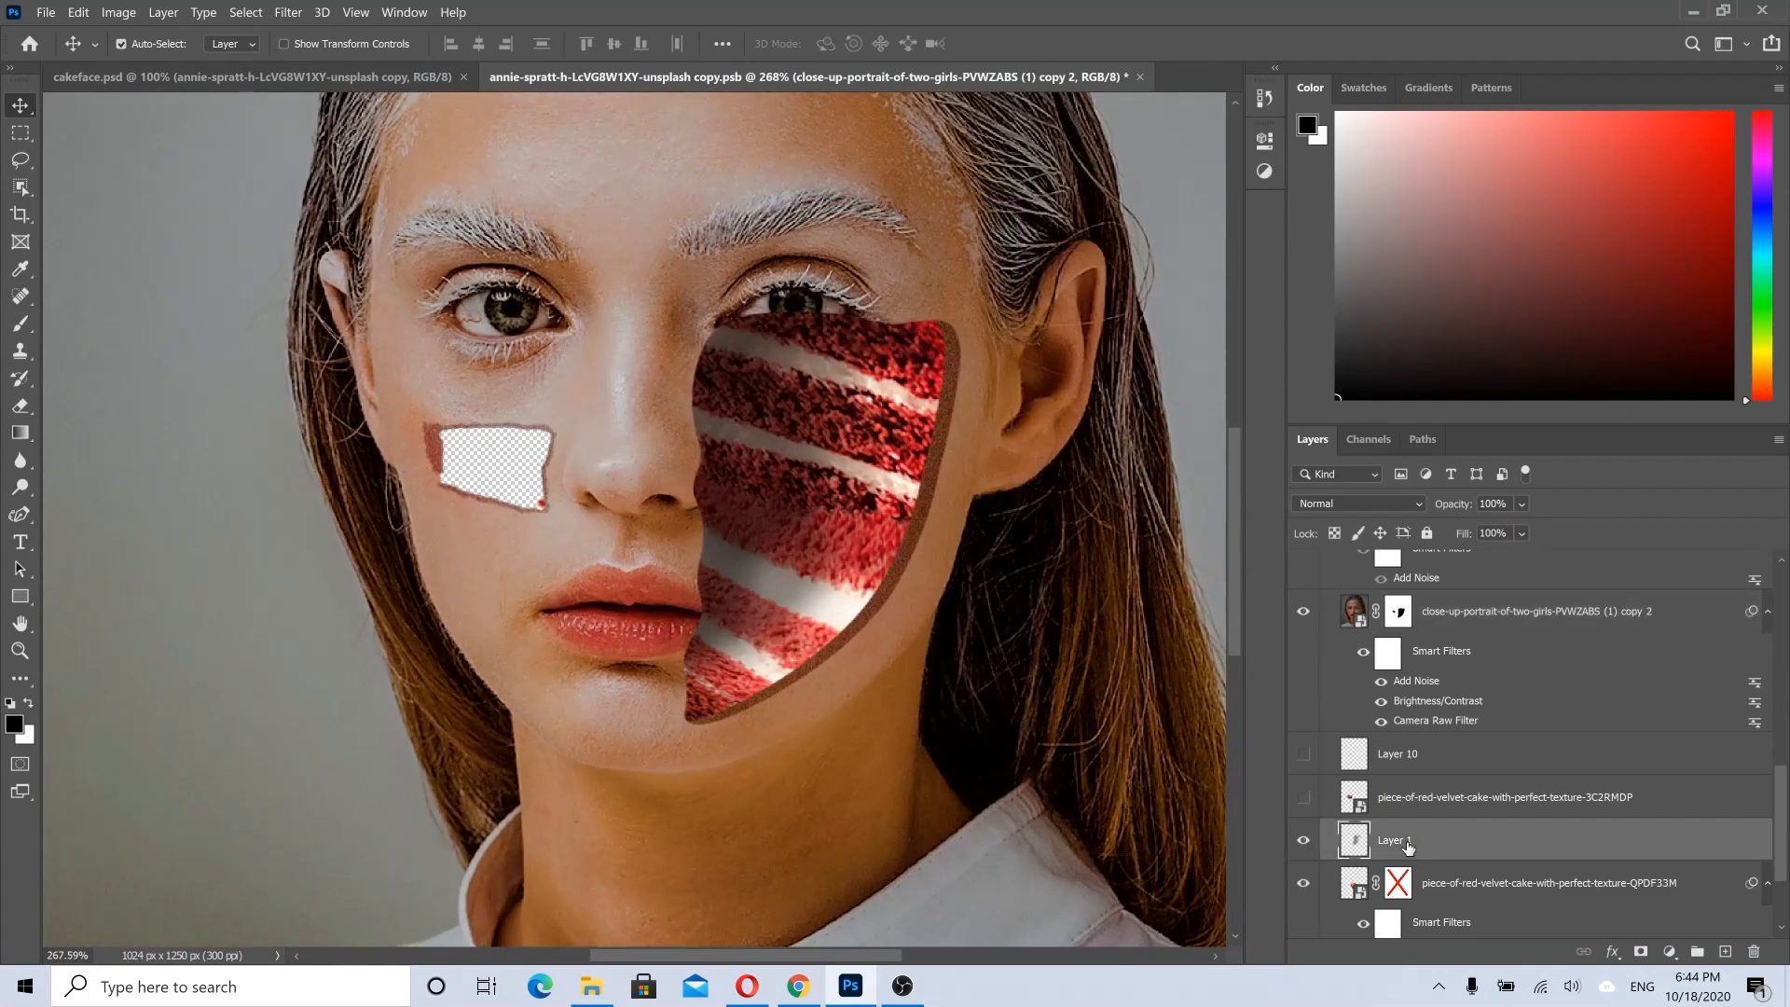
Step: Try painting soft black shading over the large cake's outer edge on Layer 1 at 21% opacity and 23% flow, and undo the strokes
left_click(26, 330)
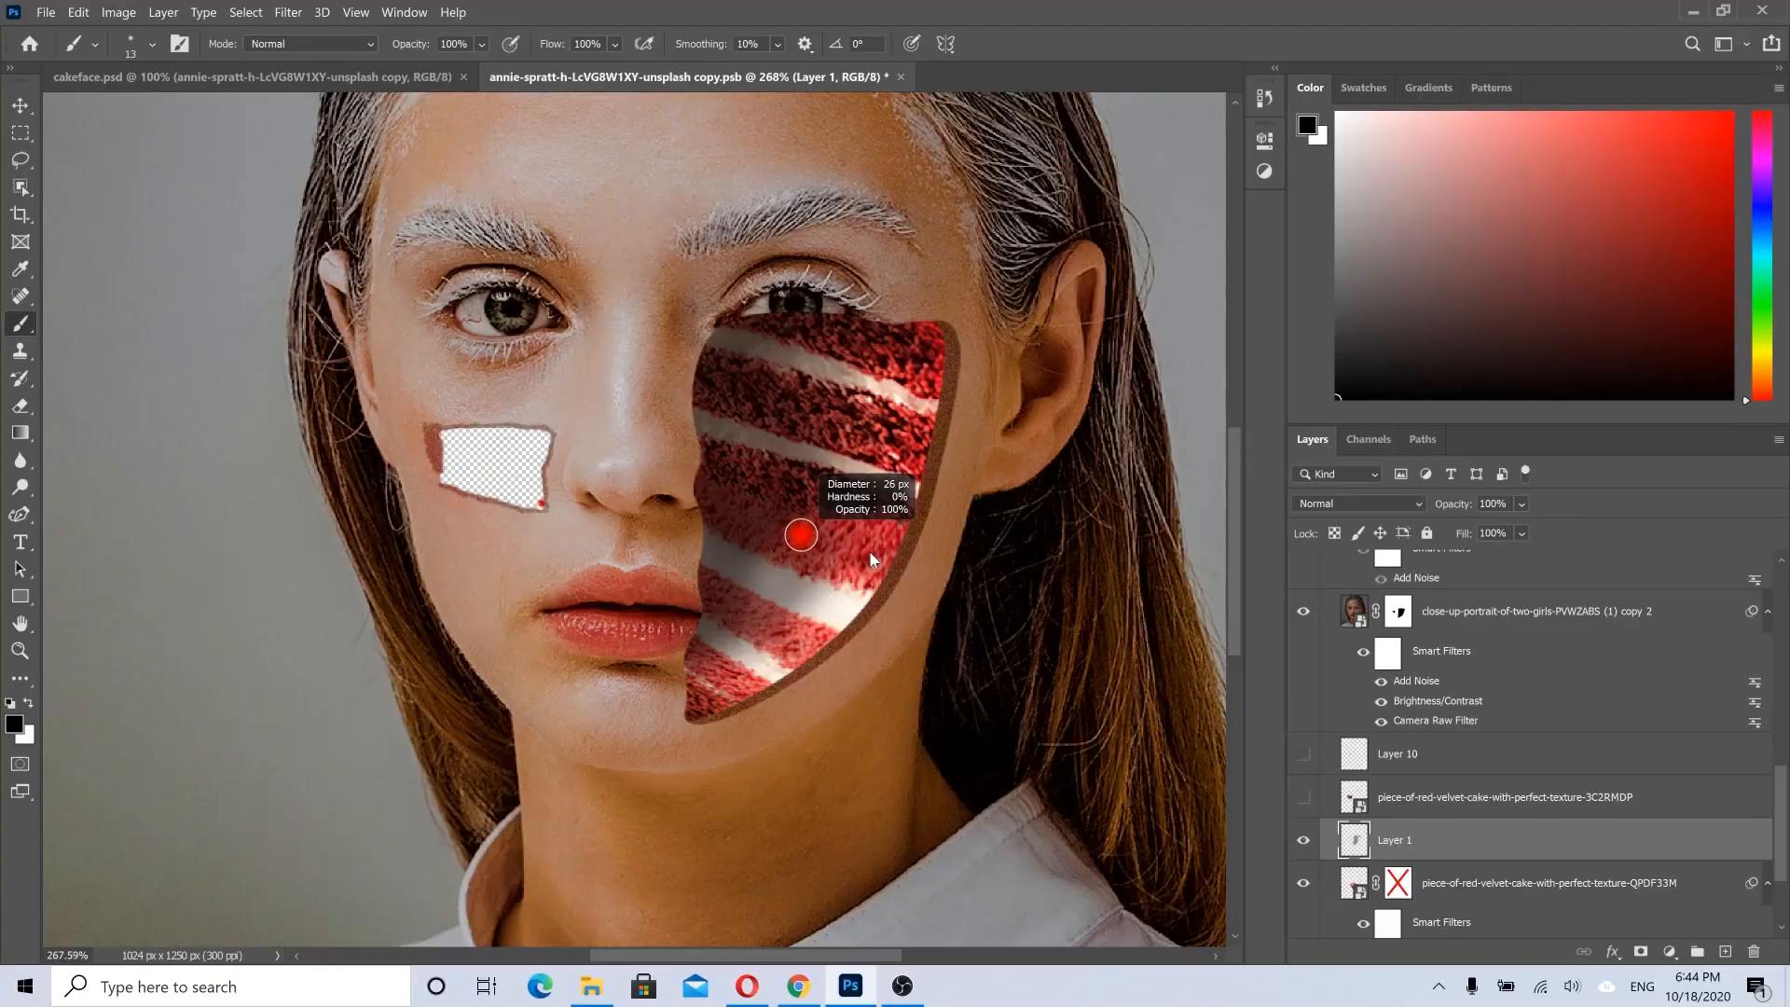
left_click(482, 44)
left_click(465, 67)
left_click(615, 44)
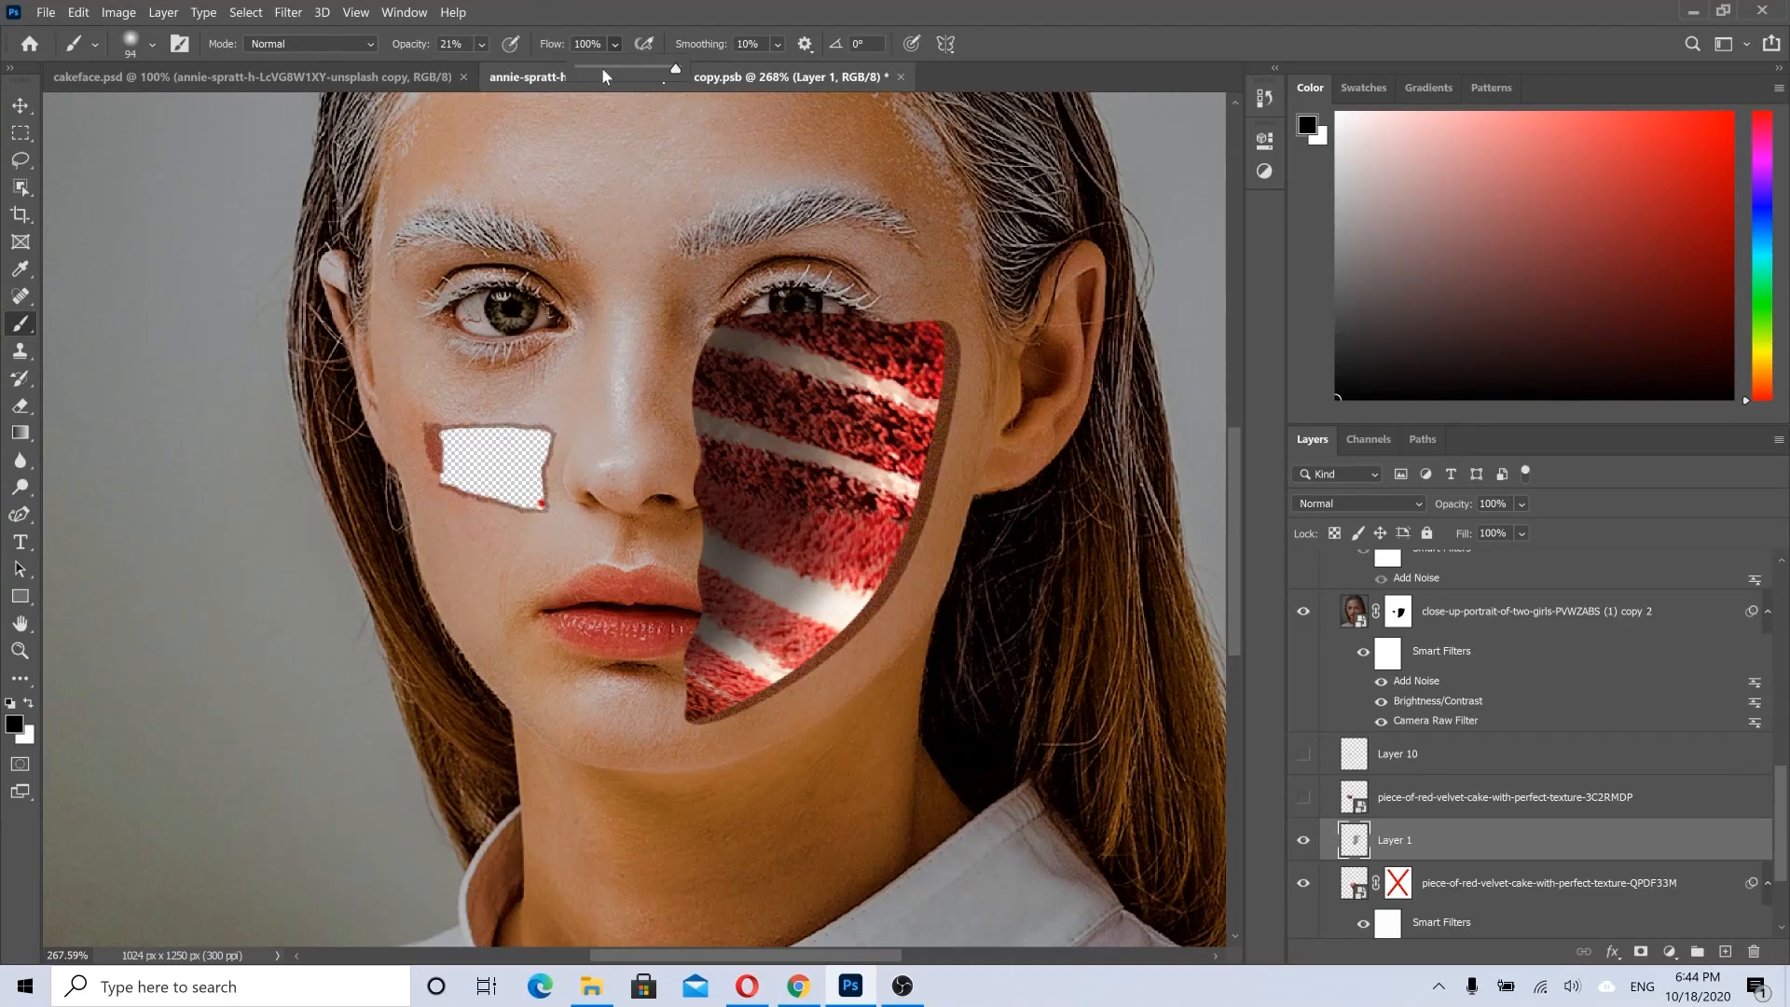
left_click(632, 21)
mouse_move(907, 395)
left_mouse_down()
mouse_move(885, 452)
mouse_move(904, 366)
mouse_move(830, 569)
mouse_move(900, 394)
mouse_move(881, 392)
mouse_move(866, 576)
mouse_move(825, 541)
mouse_move(830, 601)
left_mouse_up()
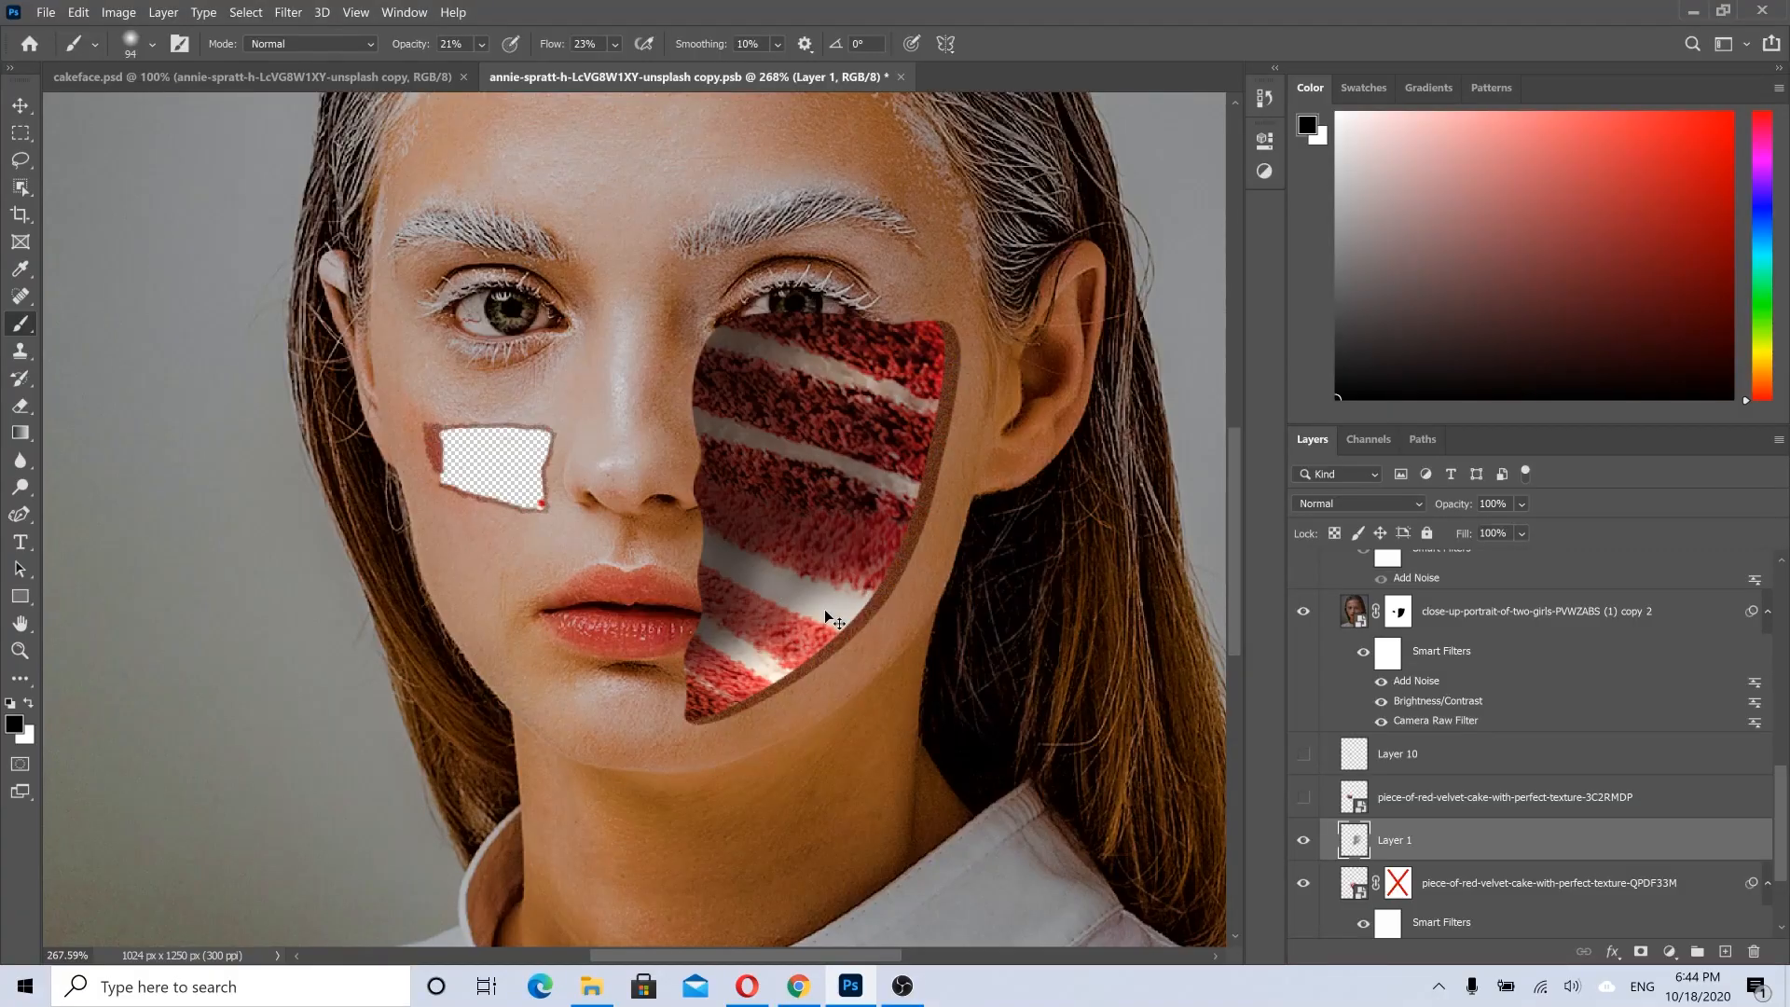
key("ctrl+z")
key("ctrl+z")
key("ctrl+z")
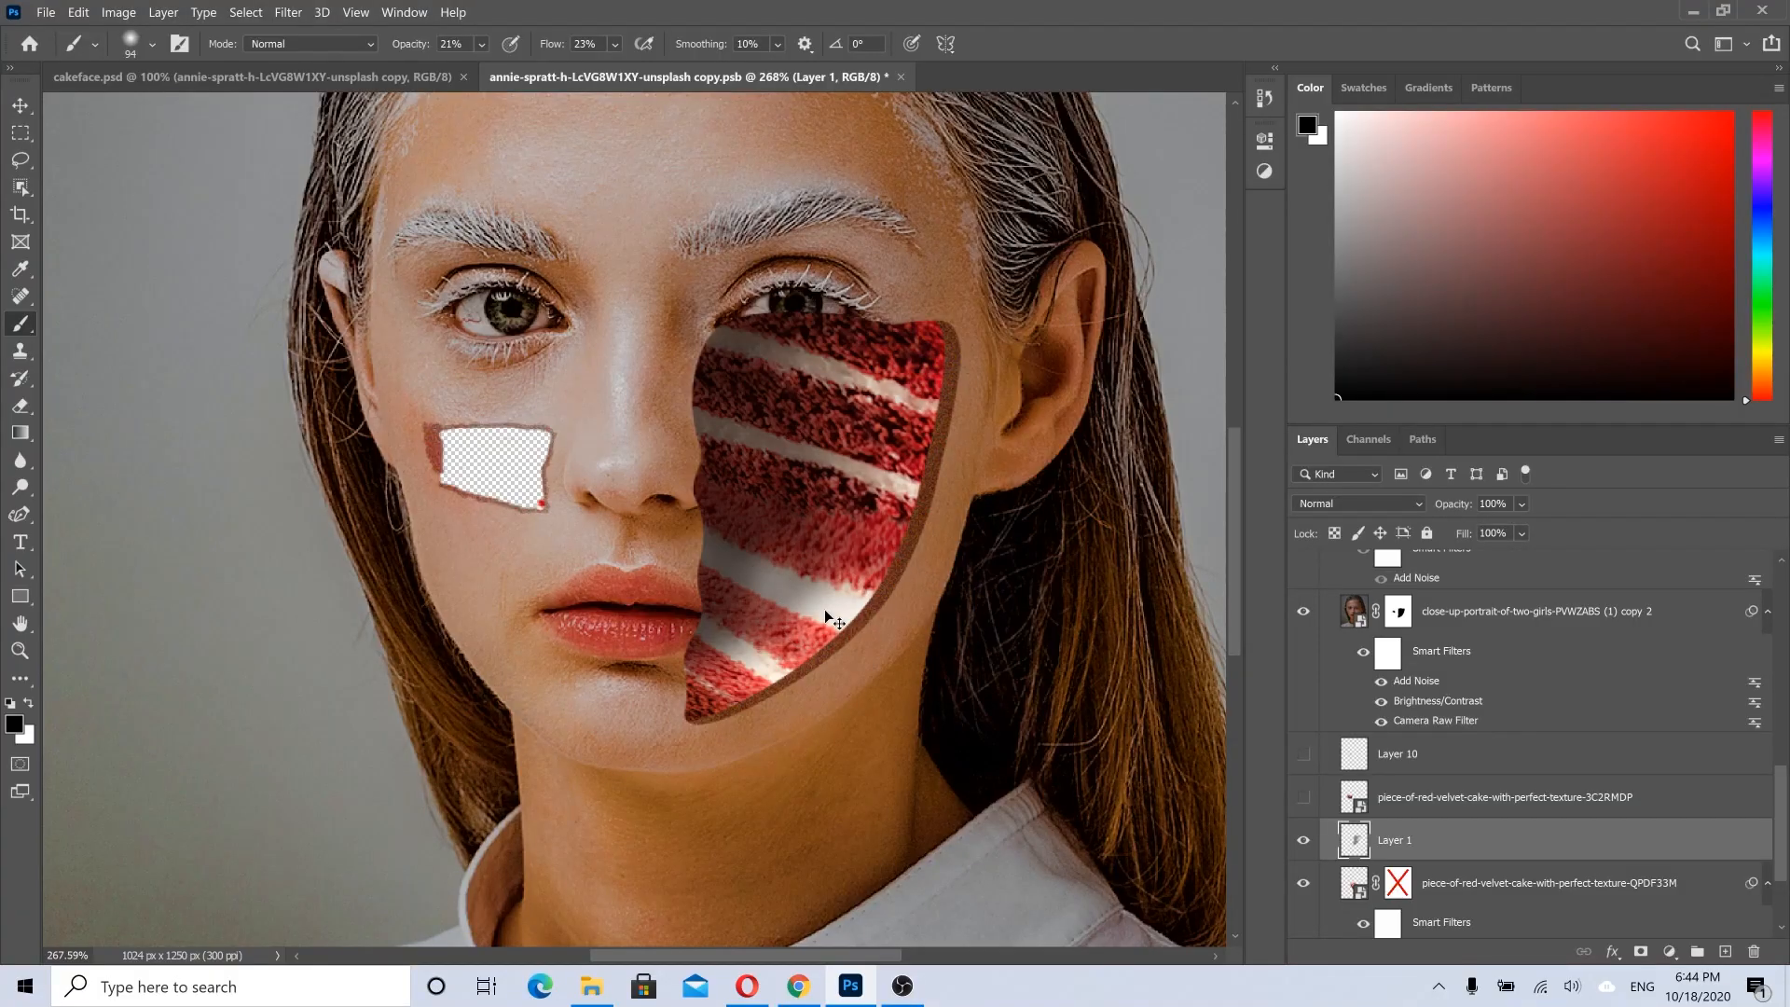
key("ctrl+z")
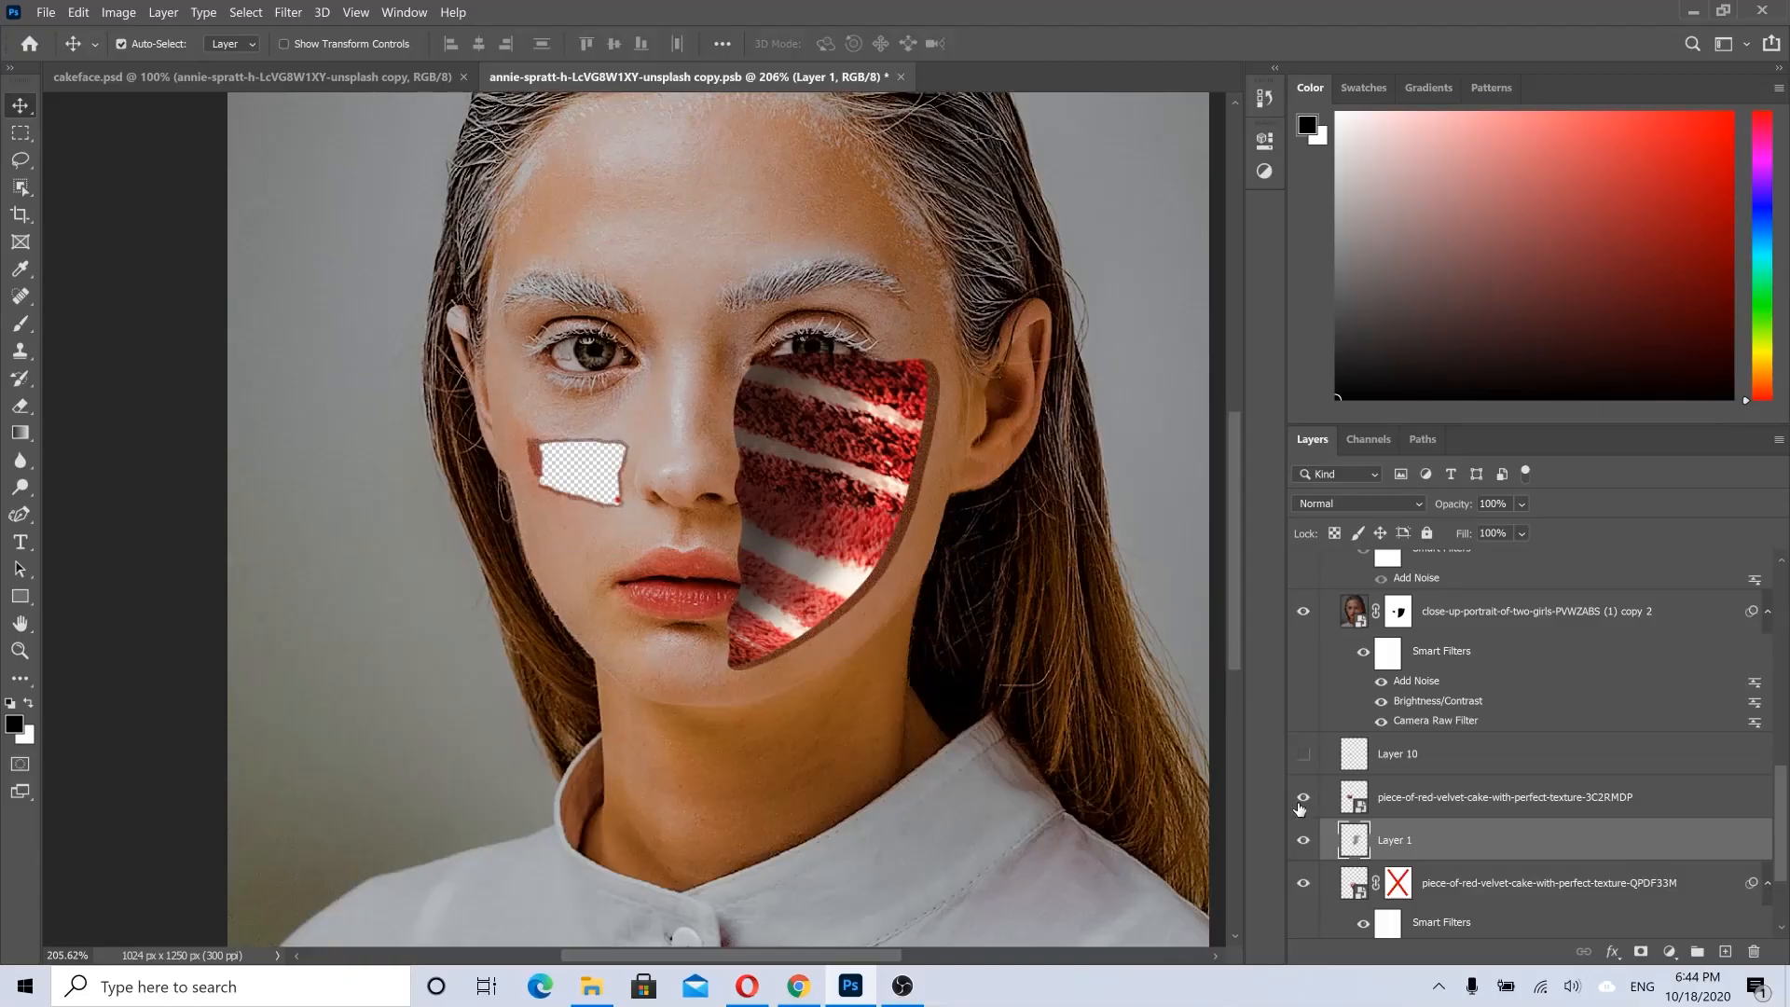
Step: Briefly check the small cheek cake piece and Layer 10, leaving both hidden
left_click(1302, 799)
left_click(1302, 799)
left_click(1303, 755)
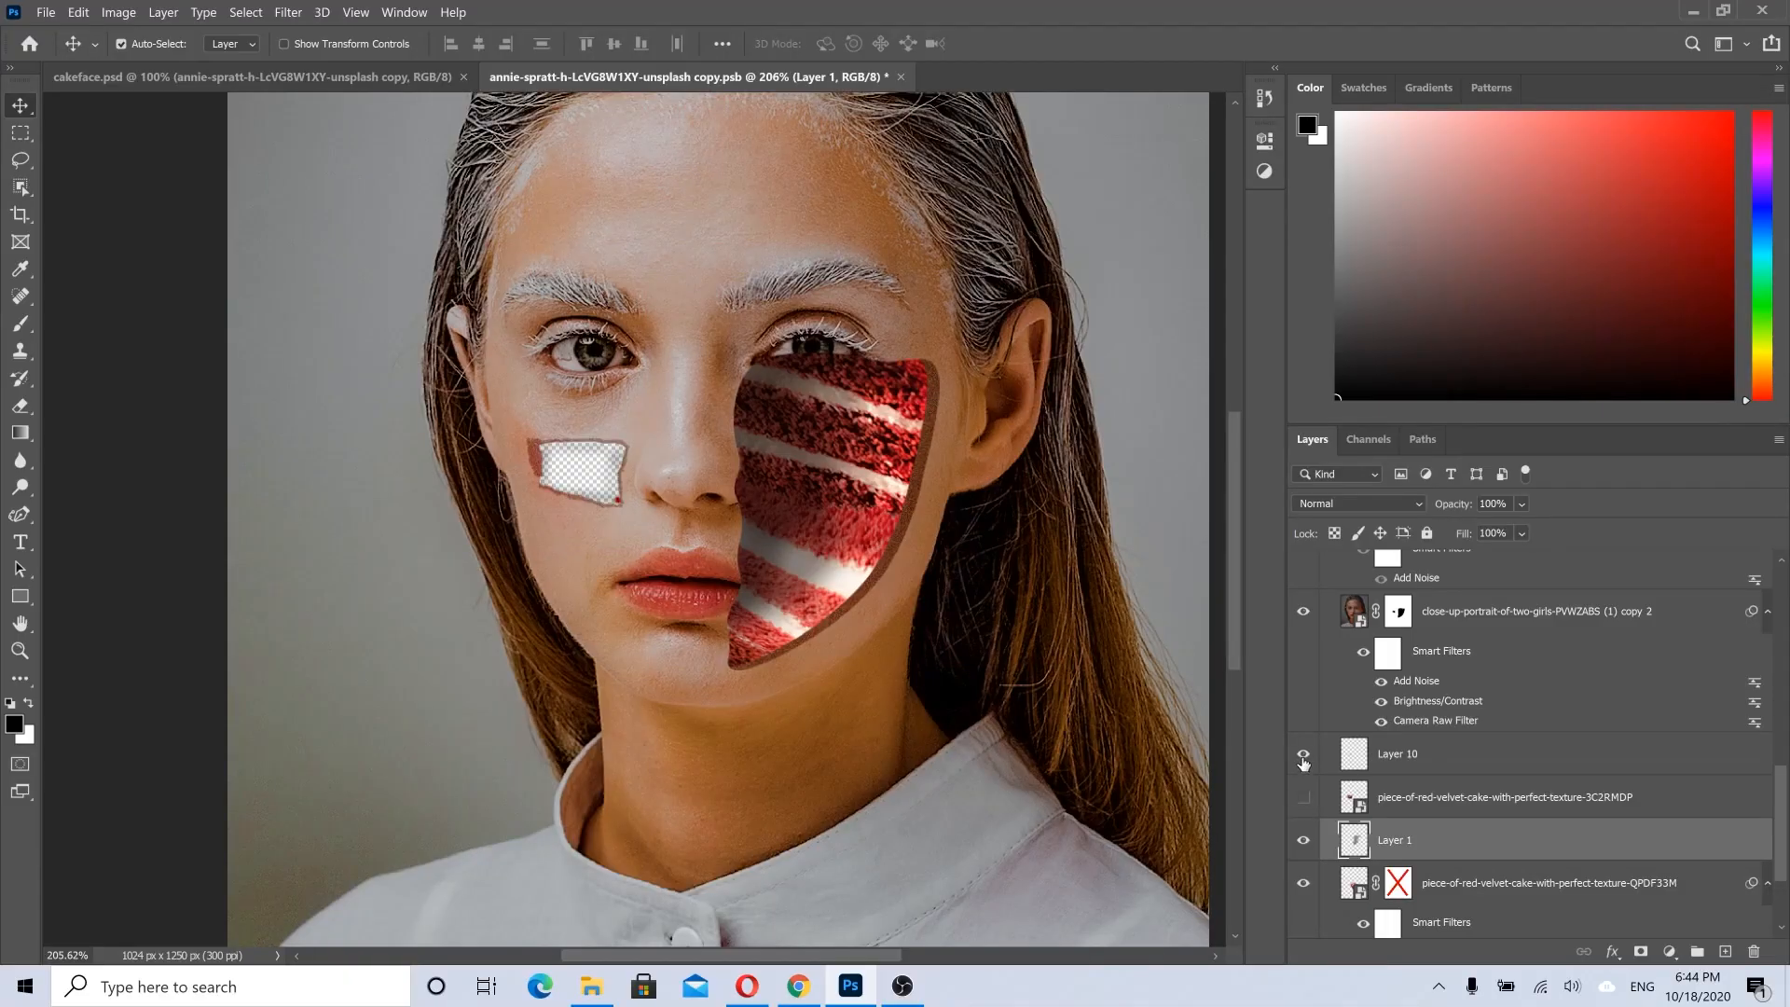
scroll(1440, 818, "down", 3)
scroll(1439, 817, "up", 5)
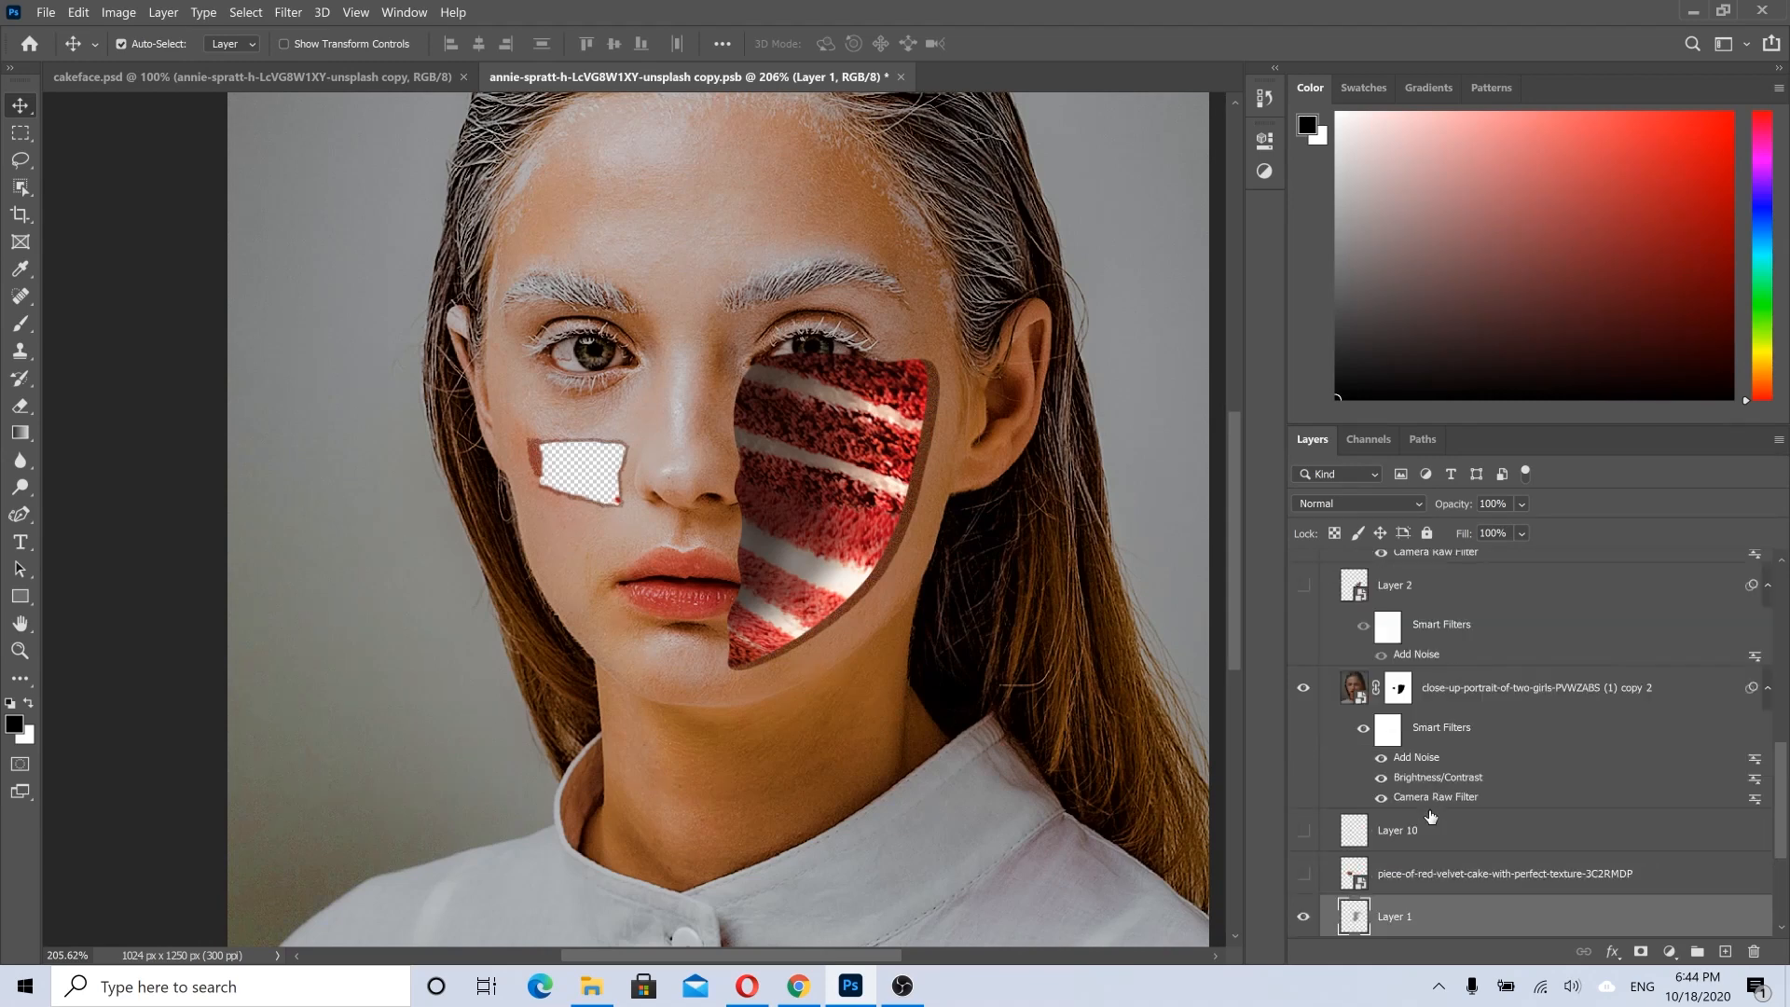
Step: Show Layer 2, the noise-filtered shading over the large cake area, and examine its effect up close
left_click(1302, 588)
left_click_drag(792, 443, 814, 448)
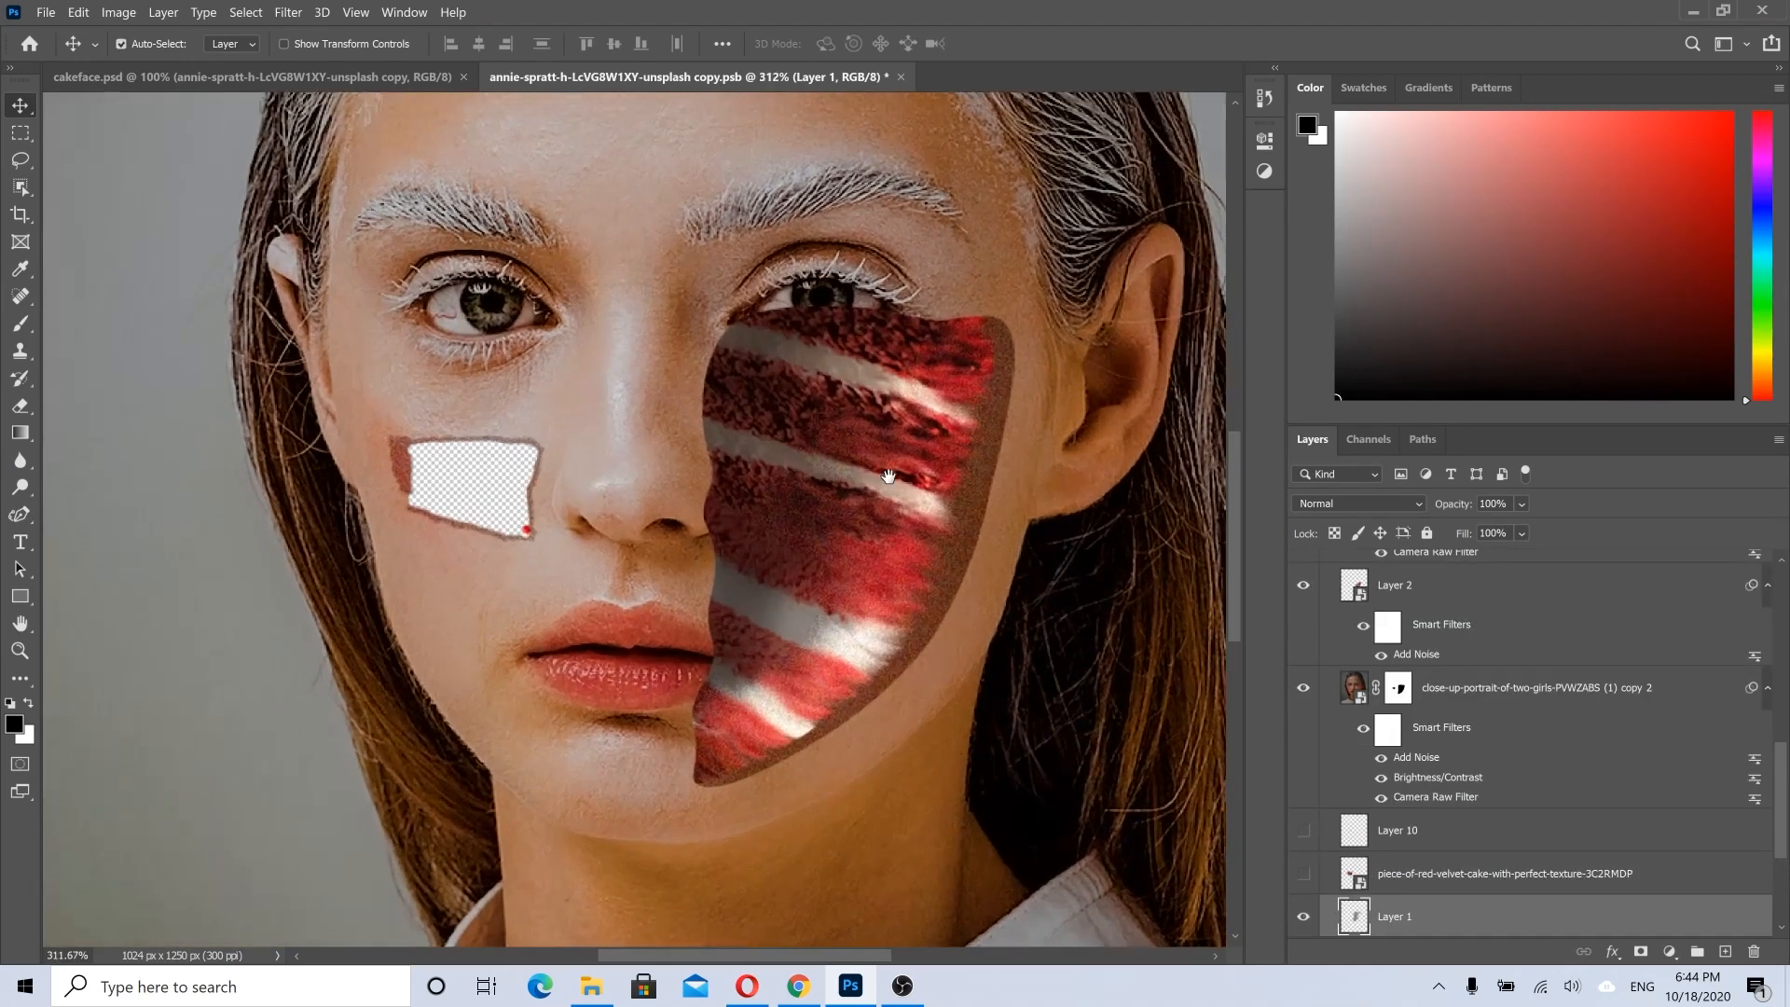
left_click_drag(921, 474, 893, 477)
scroll(893, 483, "down", 3)
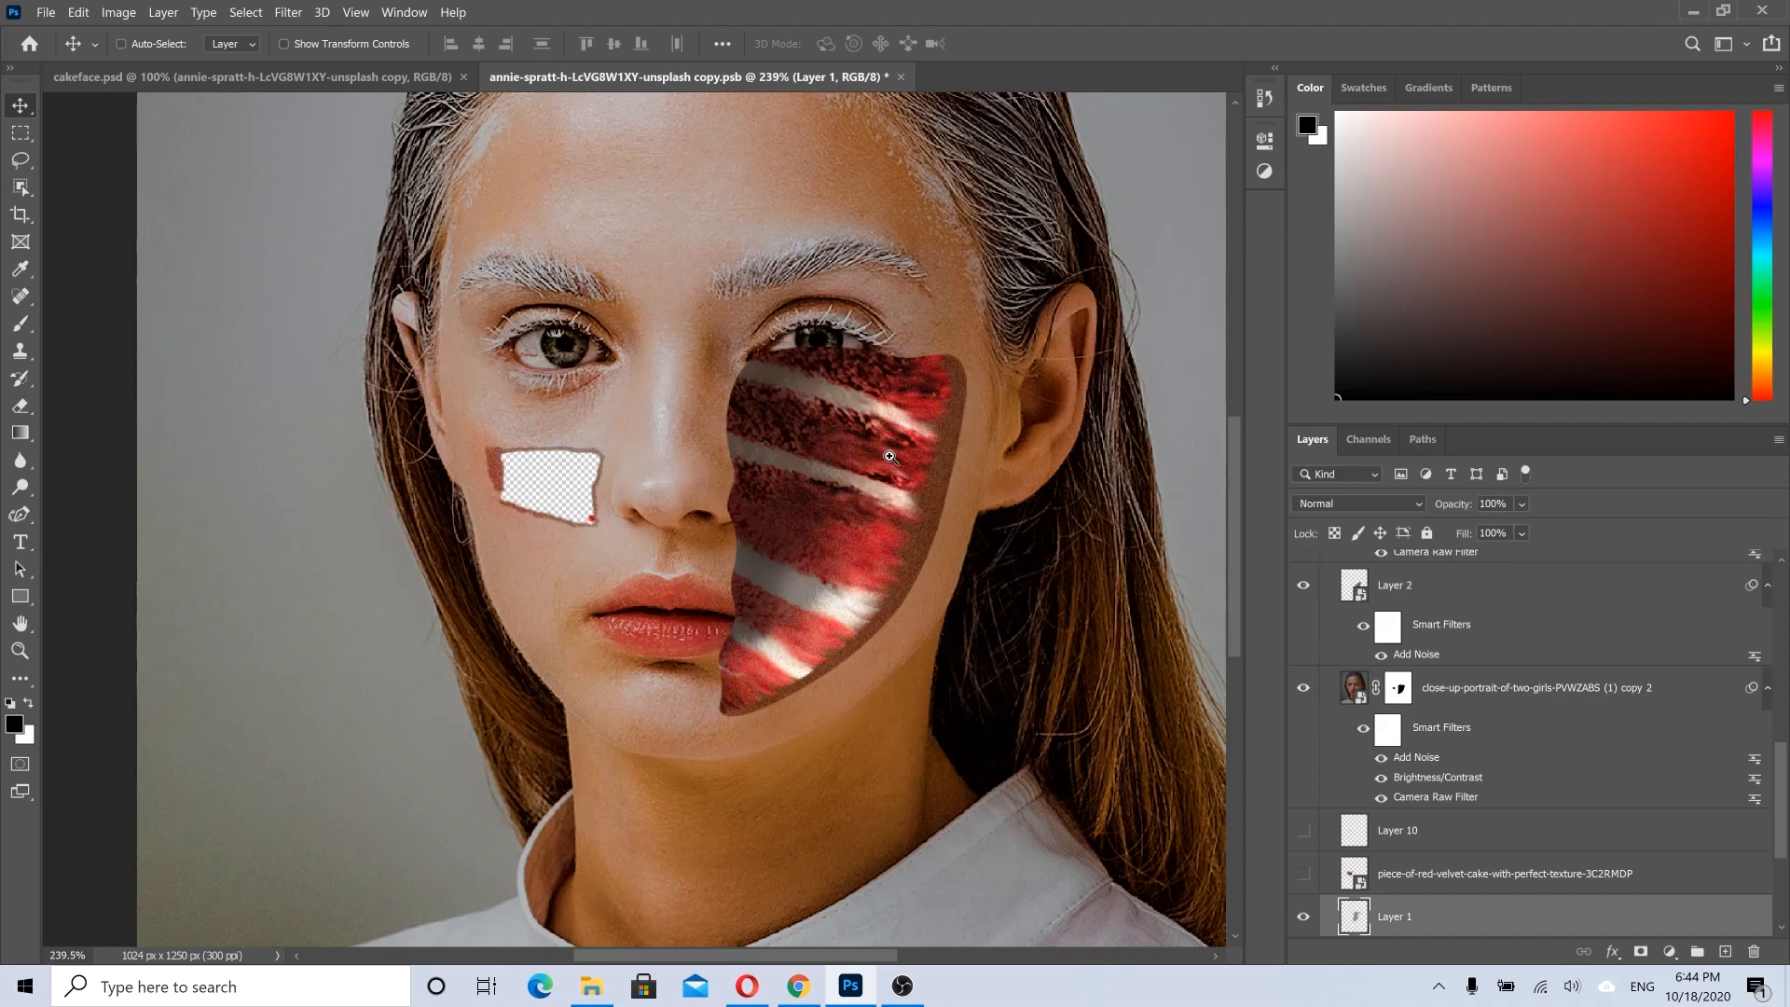
scroll(891, 456, "down", 5)
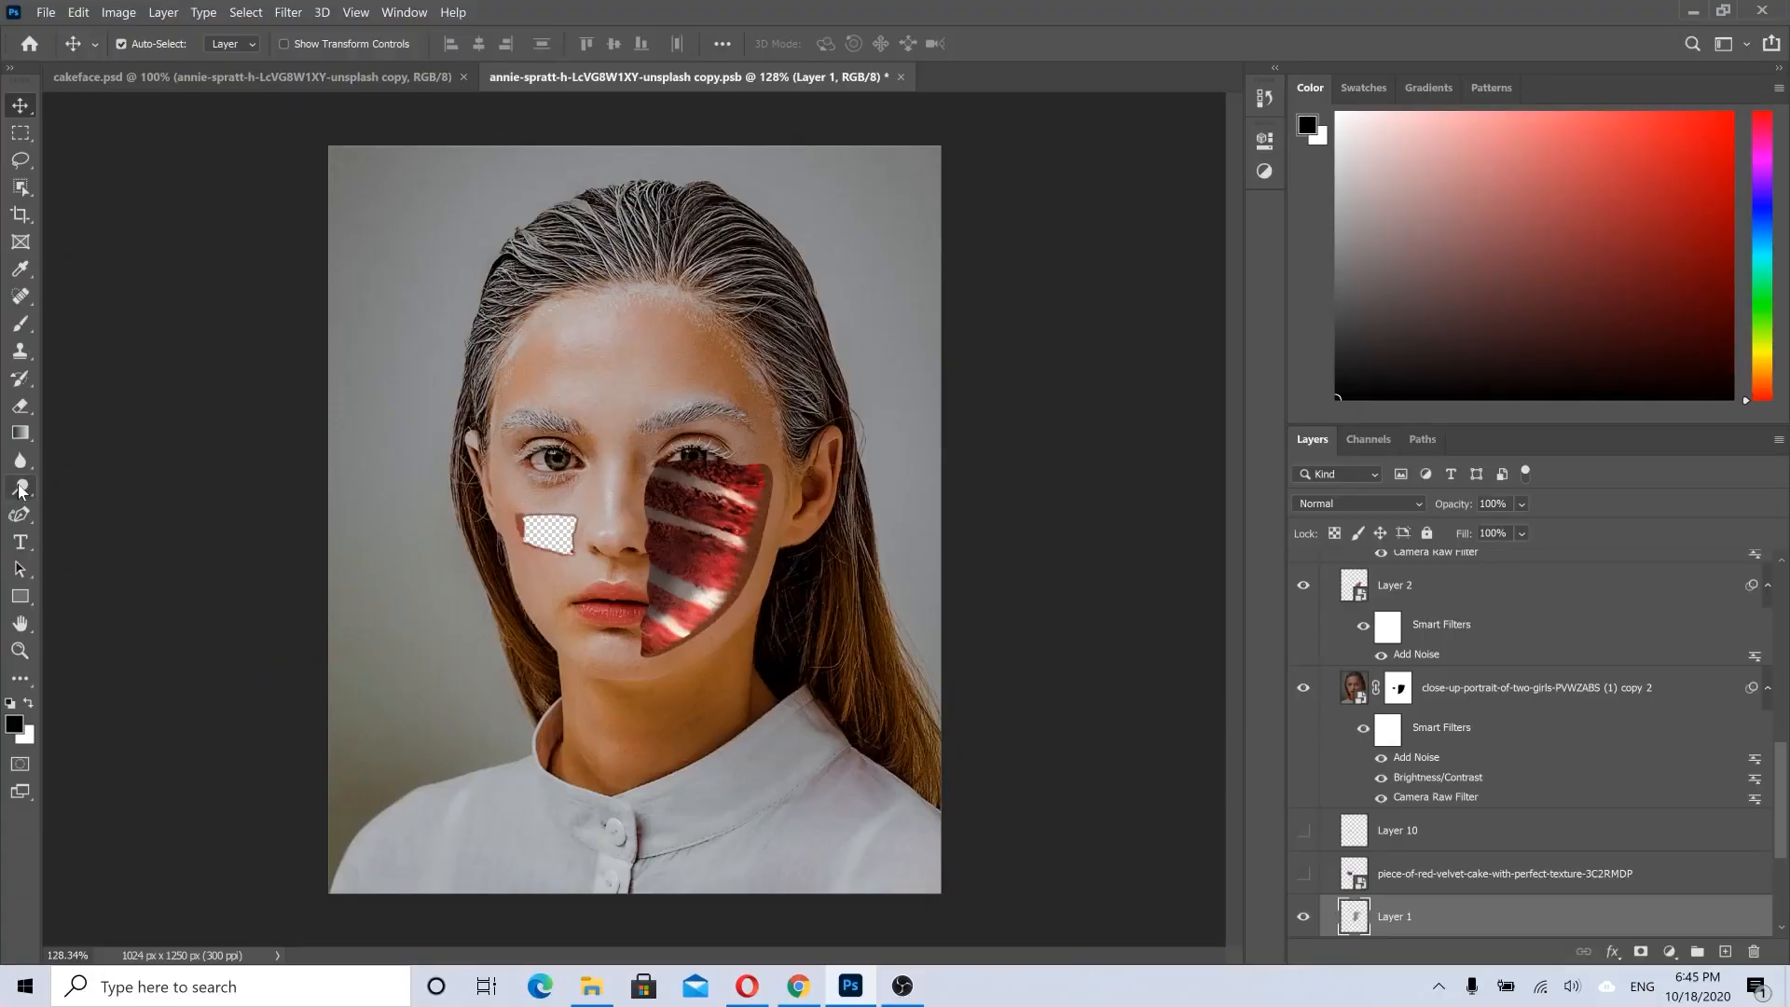
Step: Set up the Smudge tool with Sample All Layers enabled and a larger brush
left_click(20, 487)
left_click(20, 460)
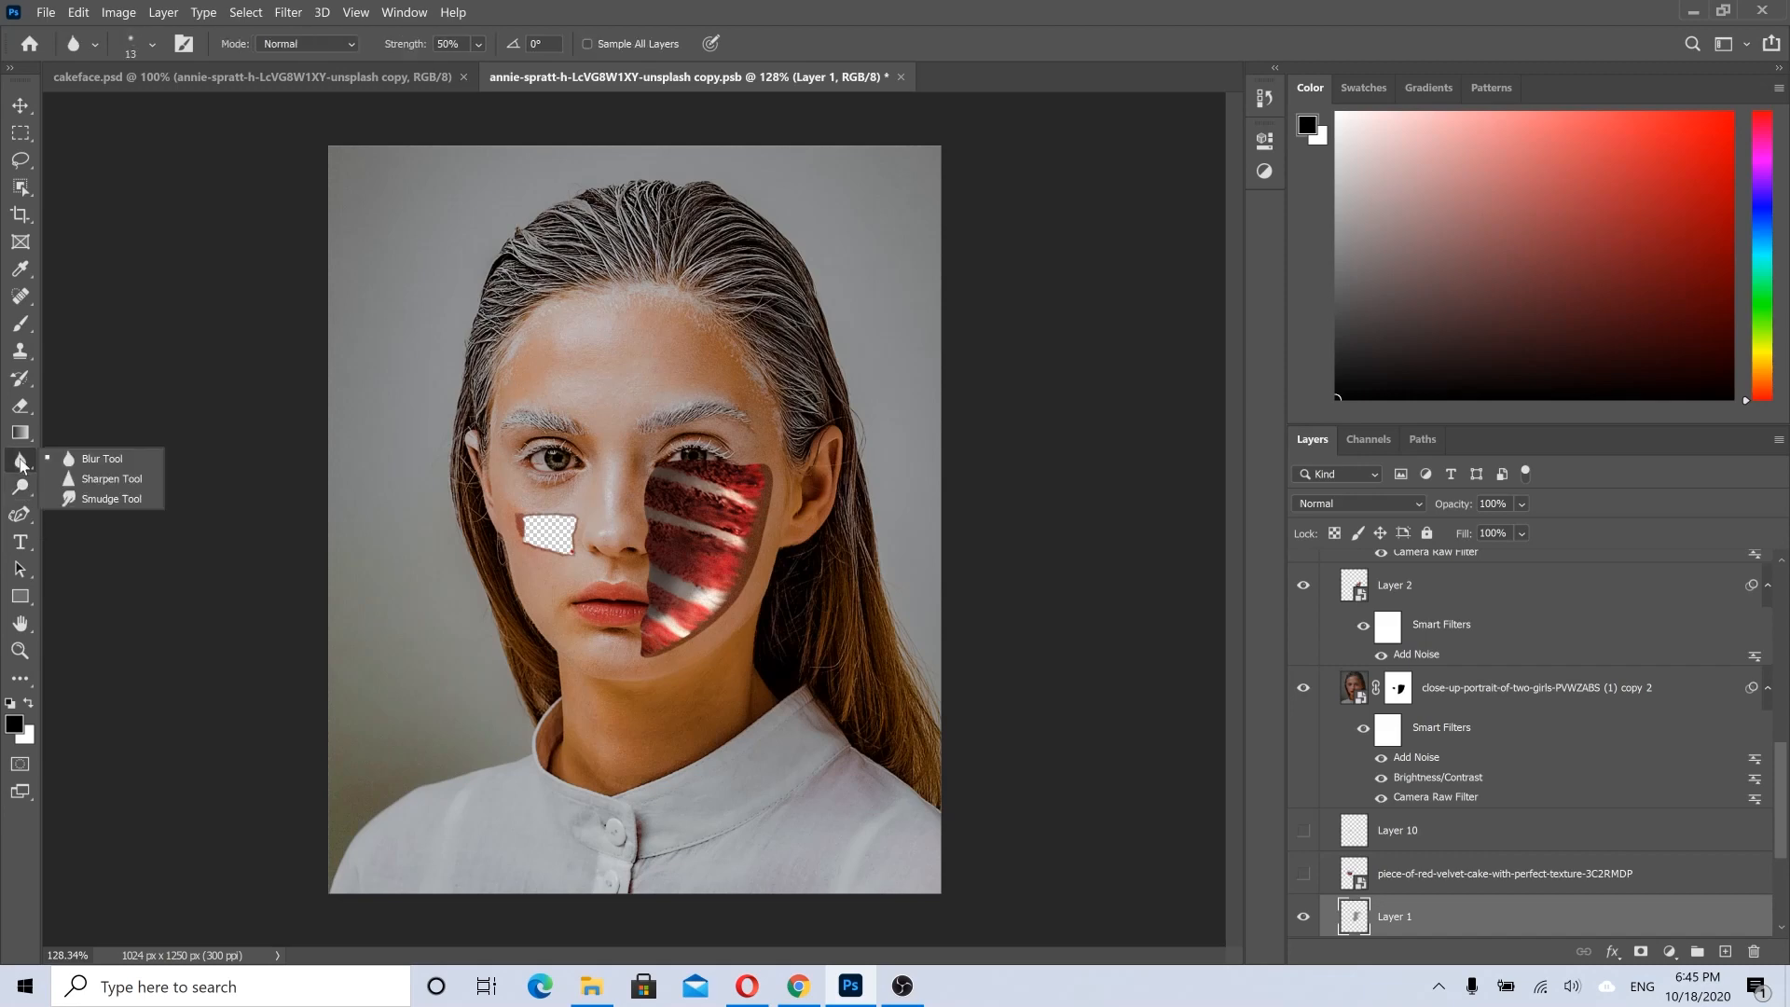
left_click(91, 501)
scroll(657, 393, "up", 2)
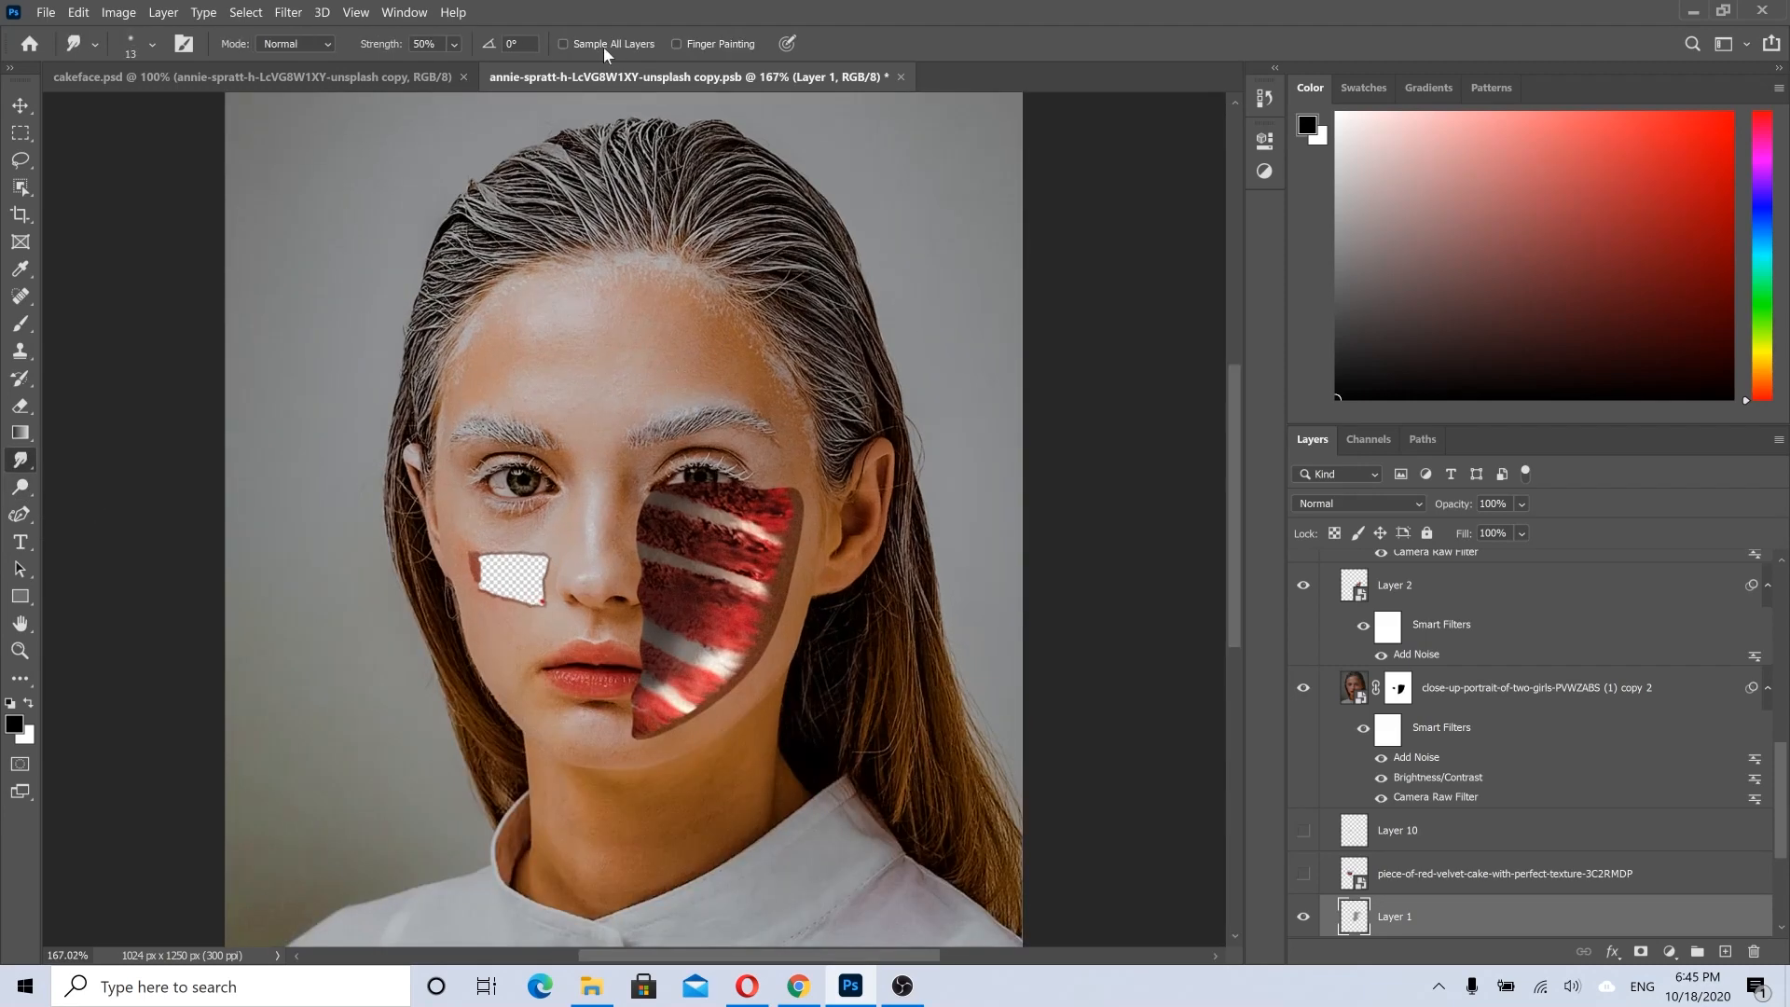
left_click_drag(612, 422, 657, 436)
scroll(1375, 740, "down", 3)
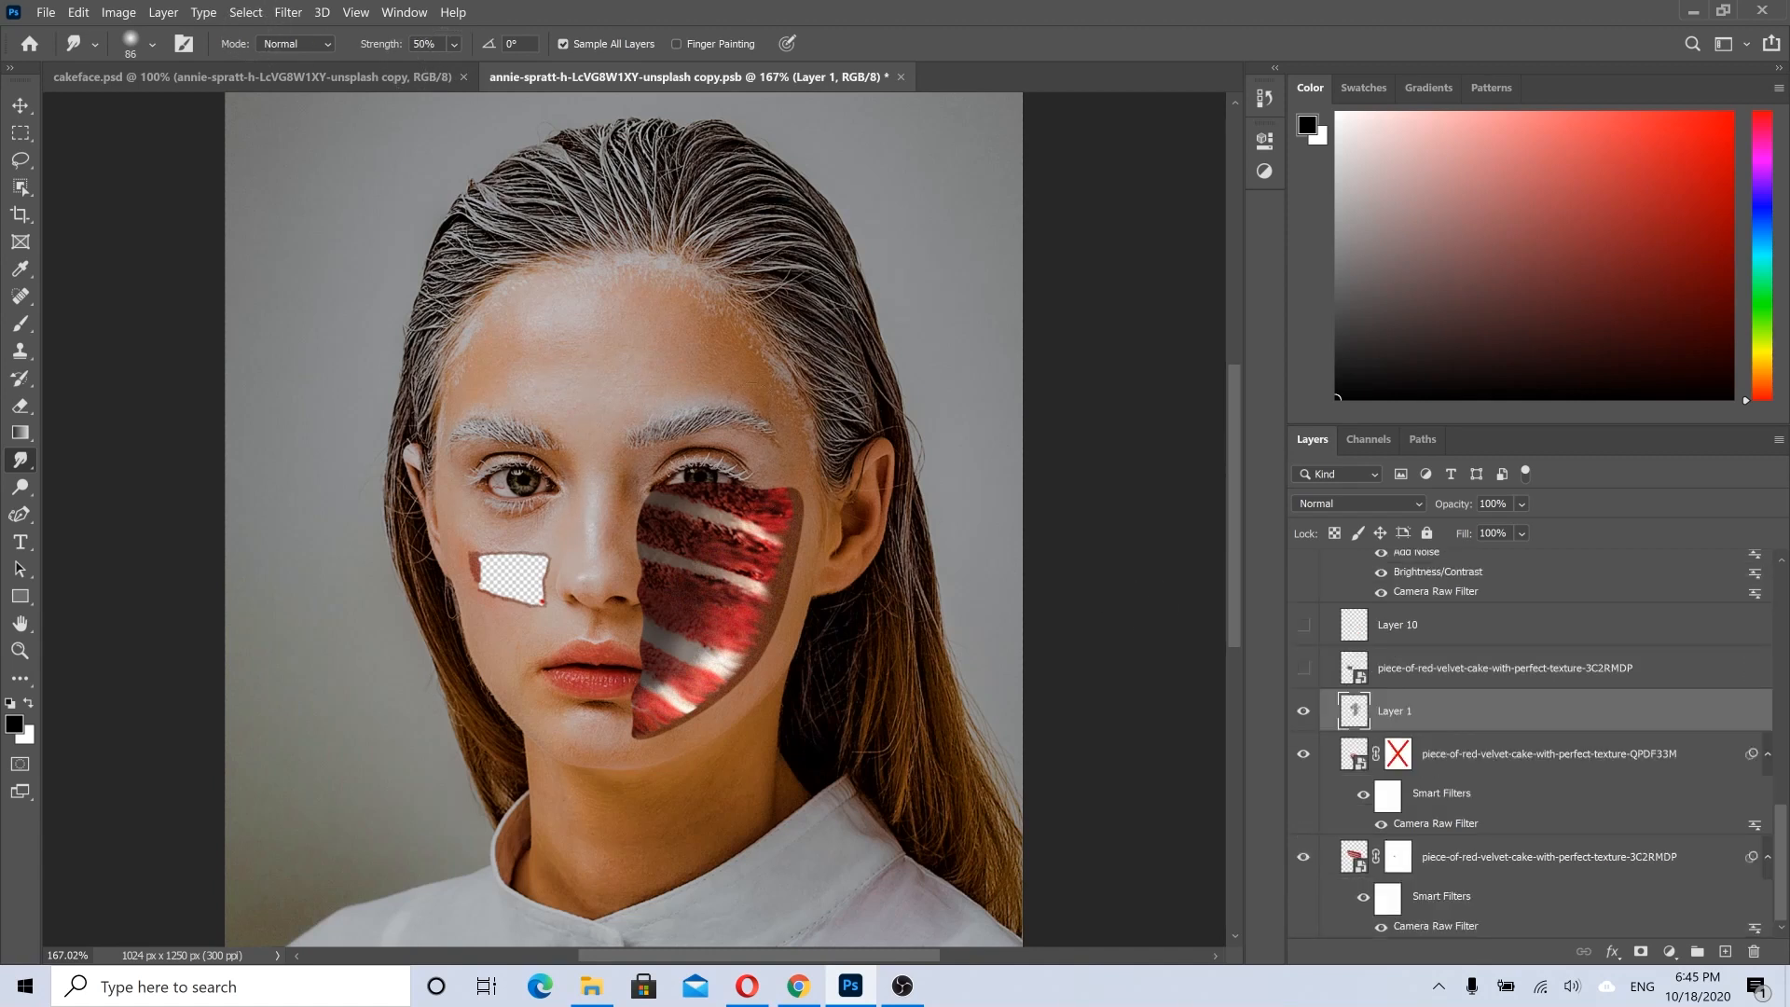
scroll(1504, 760, "up", 5)
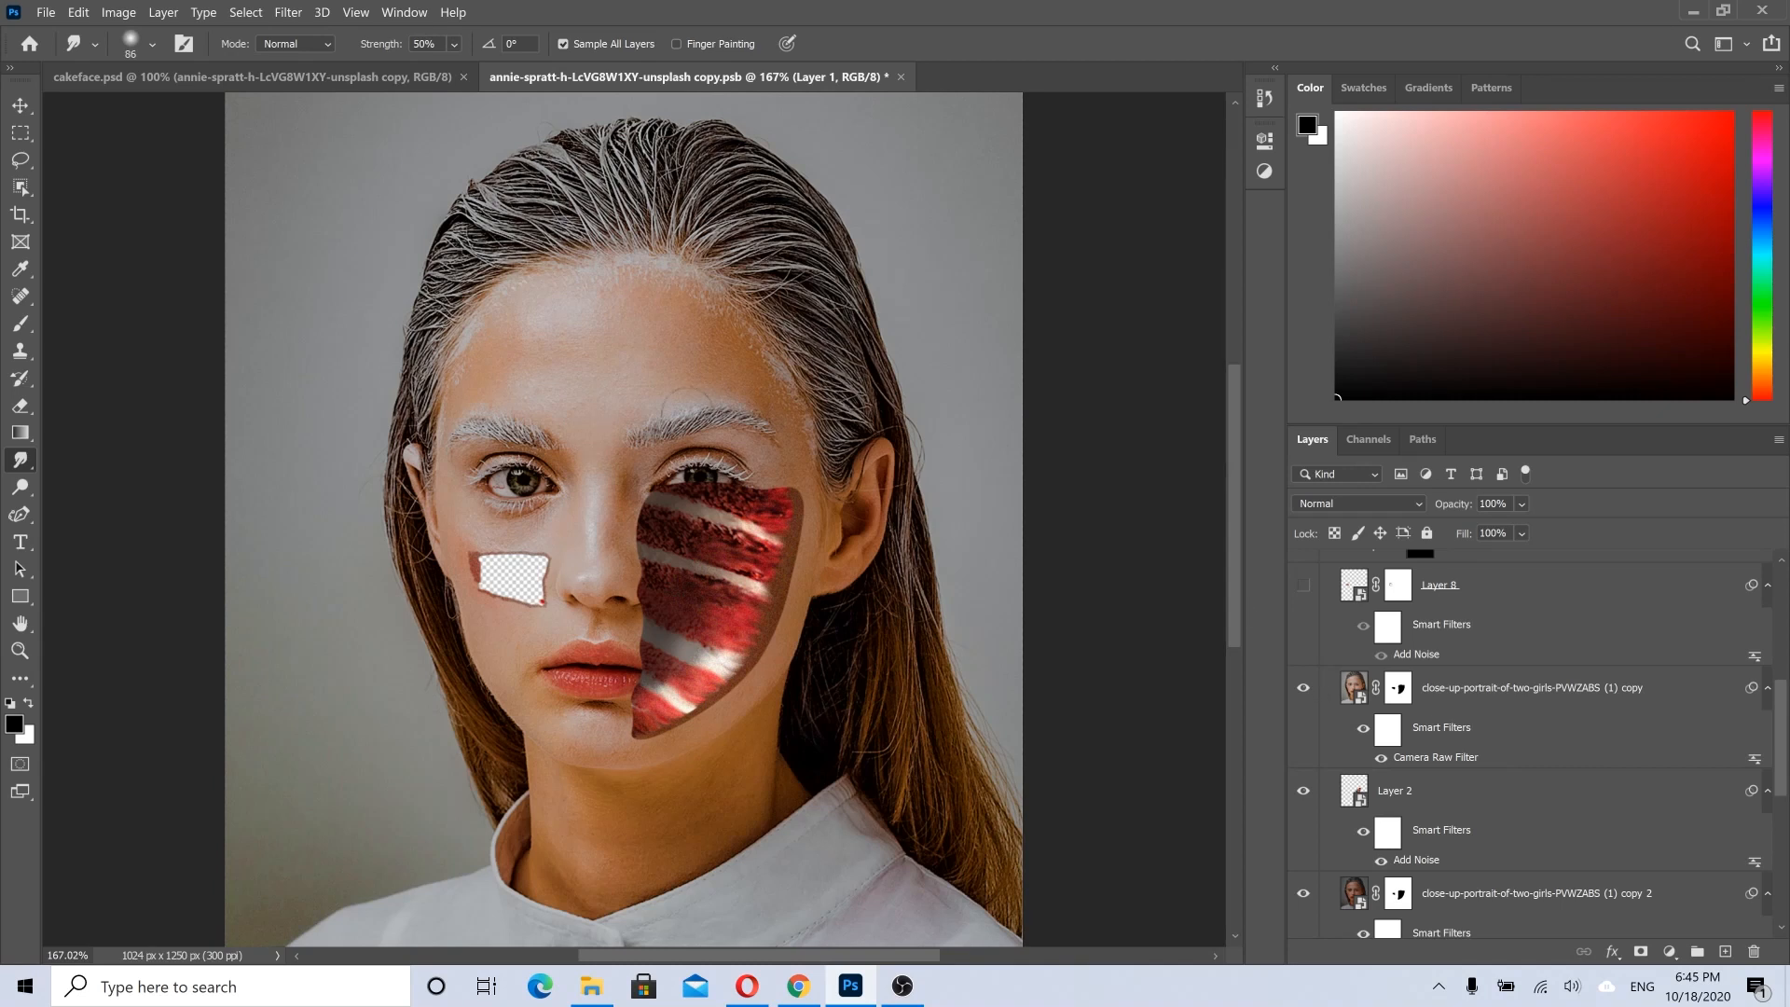
Step: Add an empty layer directly above close-up-portrait-of-two-girls-PVWZABS (1) copy to hold the smudging
left_click(1478, 691)
key("ctrl+shift+alt+n")
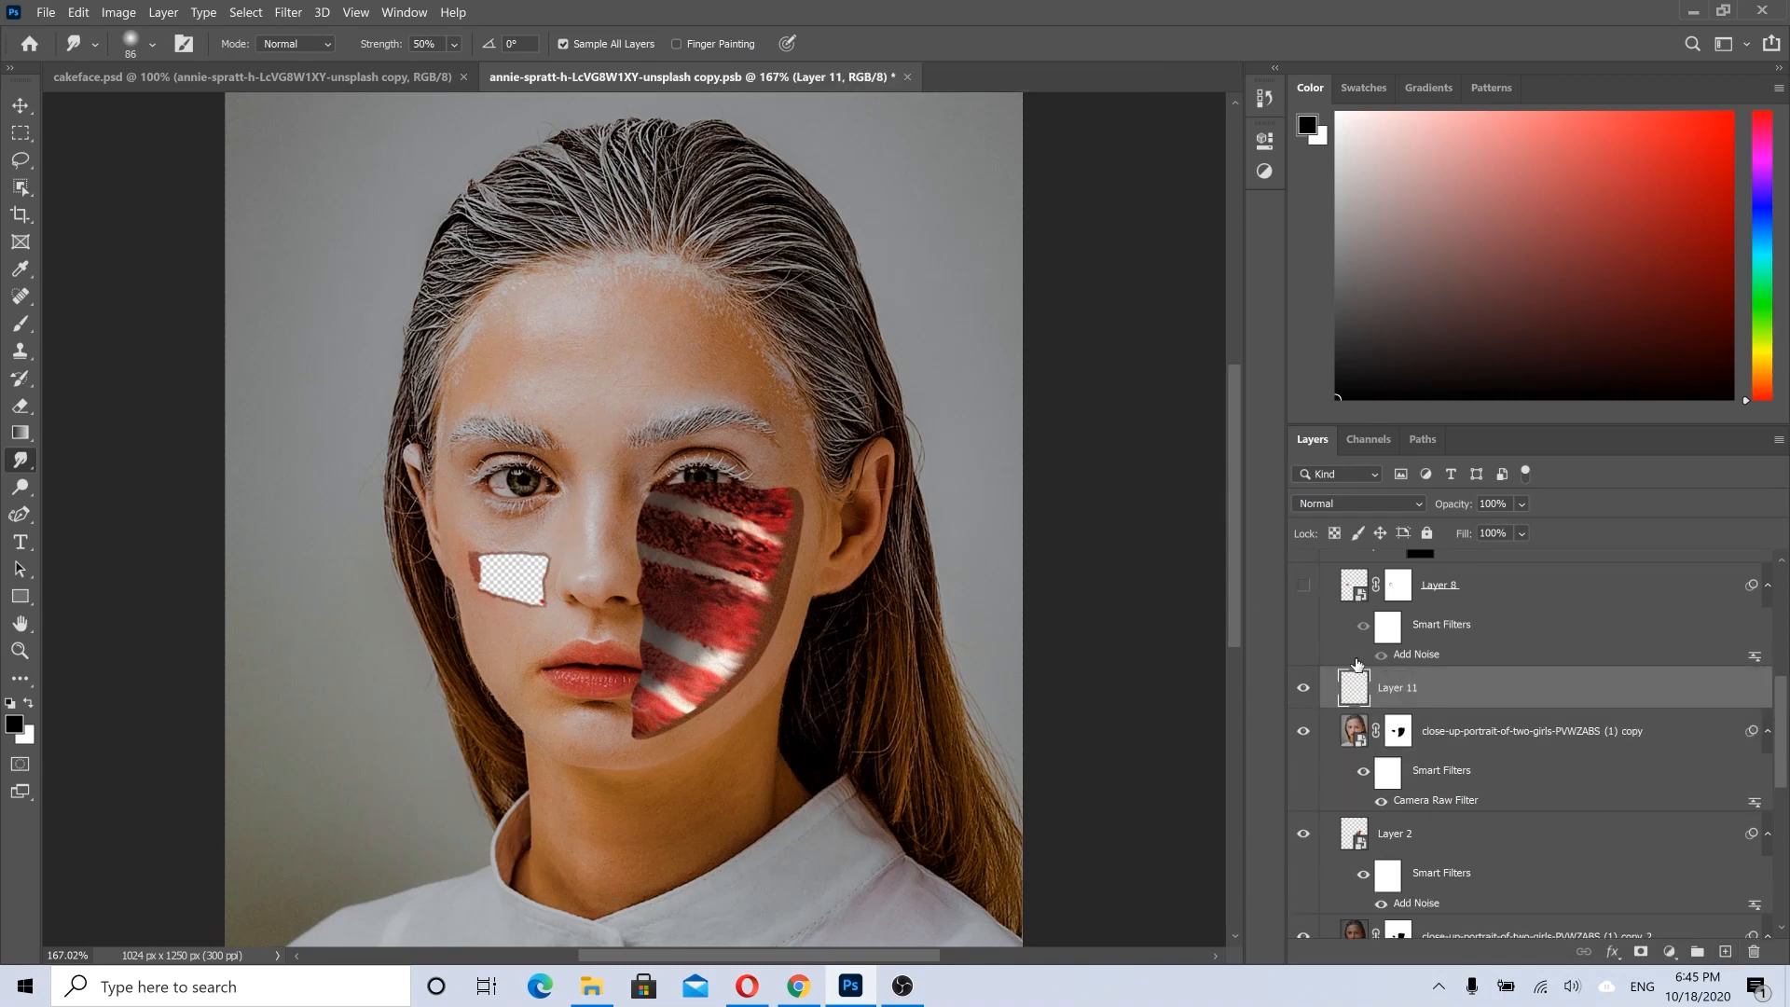
left_click_drag(679, 417, 585, 530)
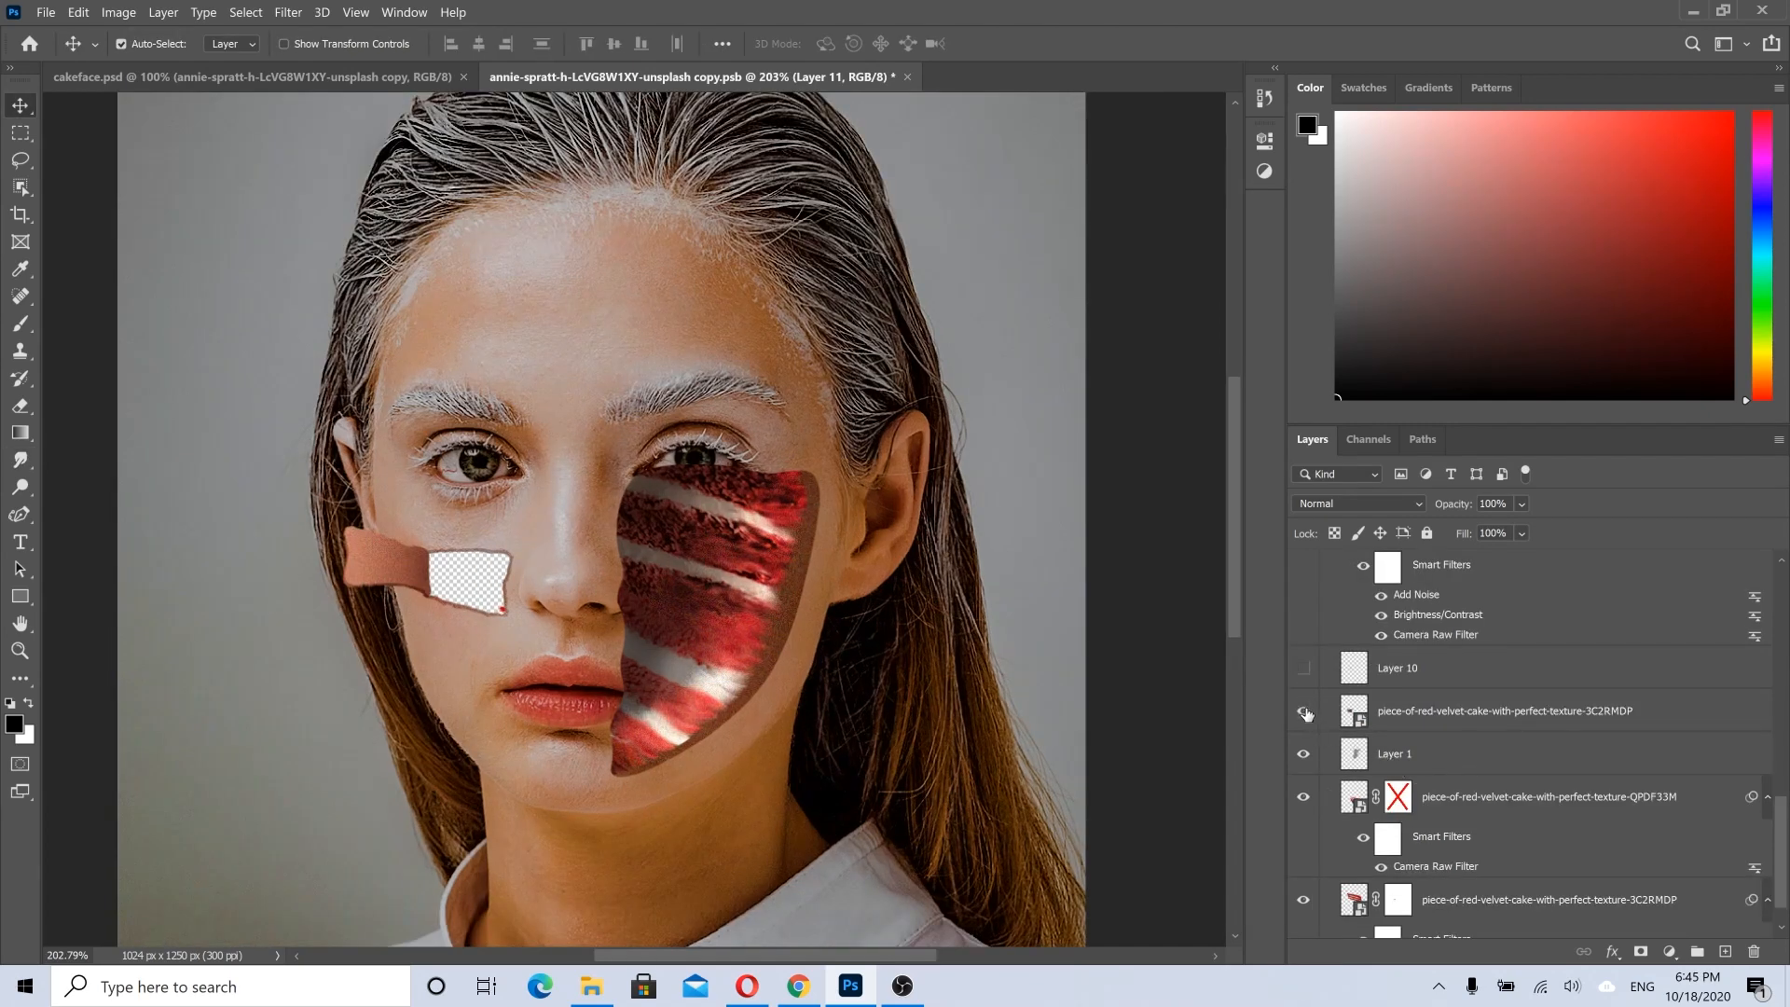
Step: Show the small cake piece piece-of-red-velvet-cake-with-perfect-texture-3C2RMDP in the cheek cut-out together with its shading, Layer 10
left_click(1305, 711)
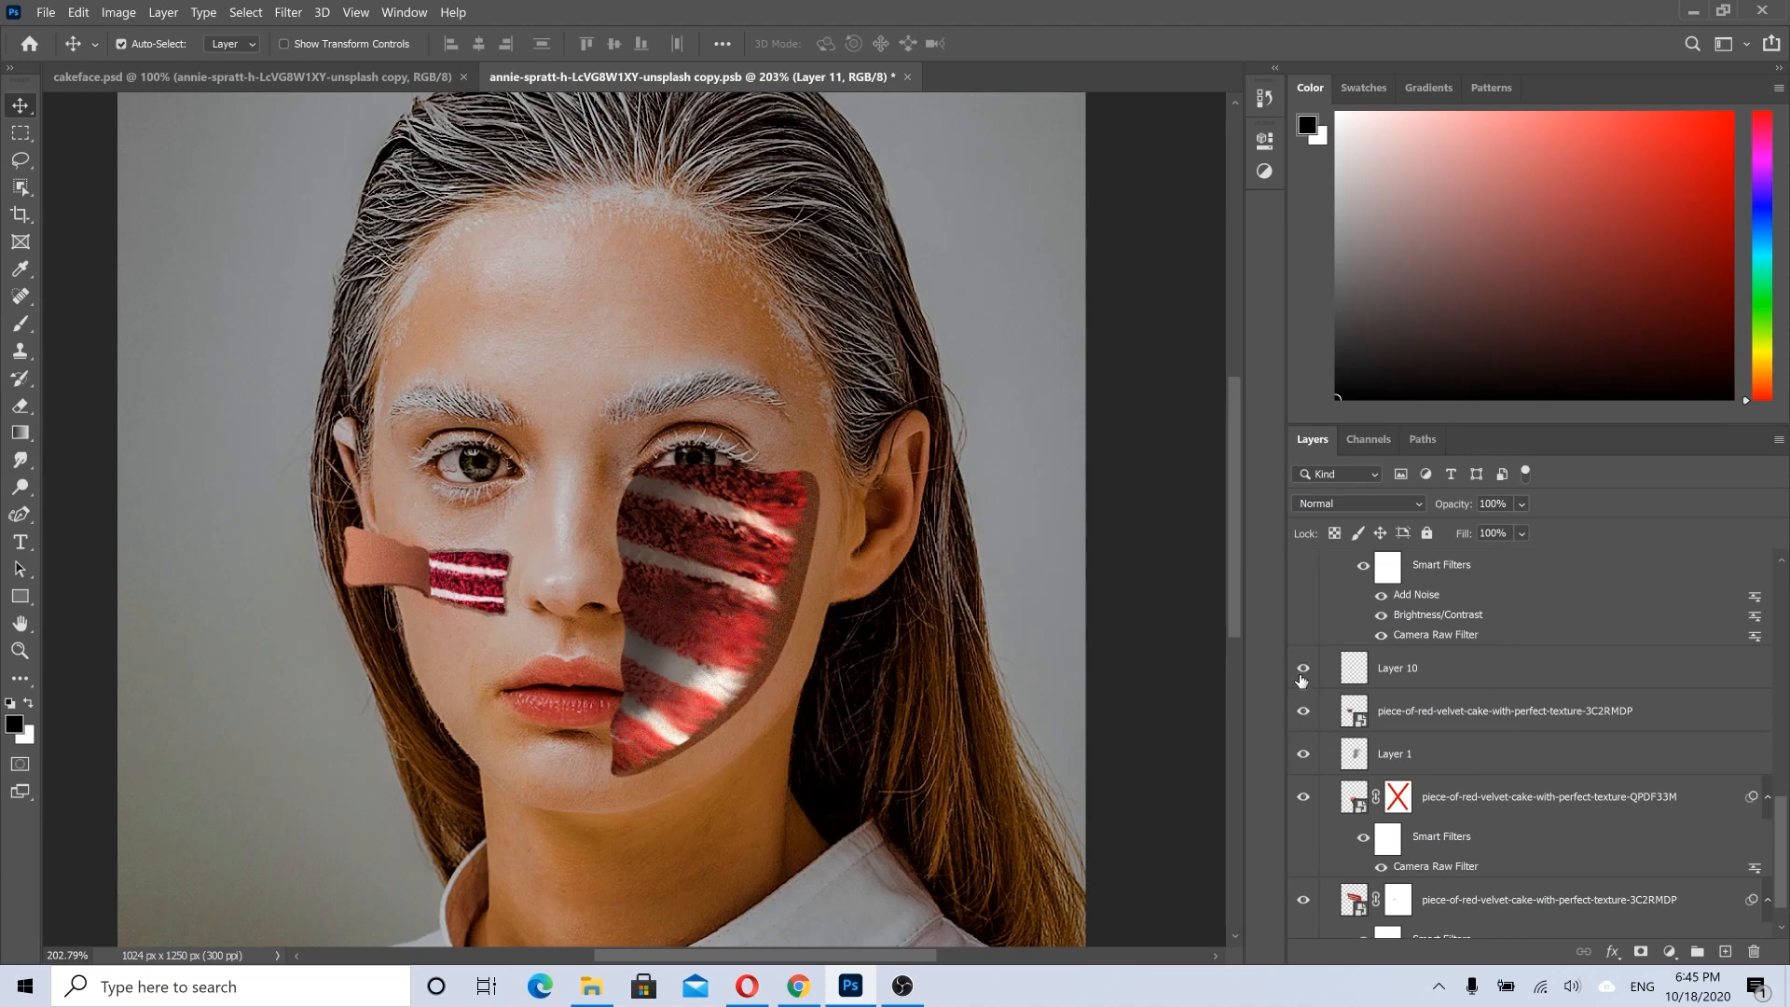
left_click_drag(483, 594, 525, 602)
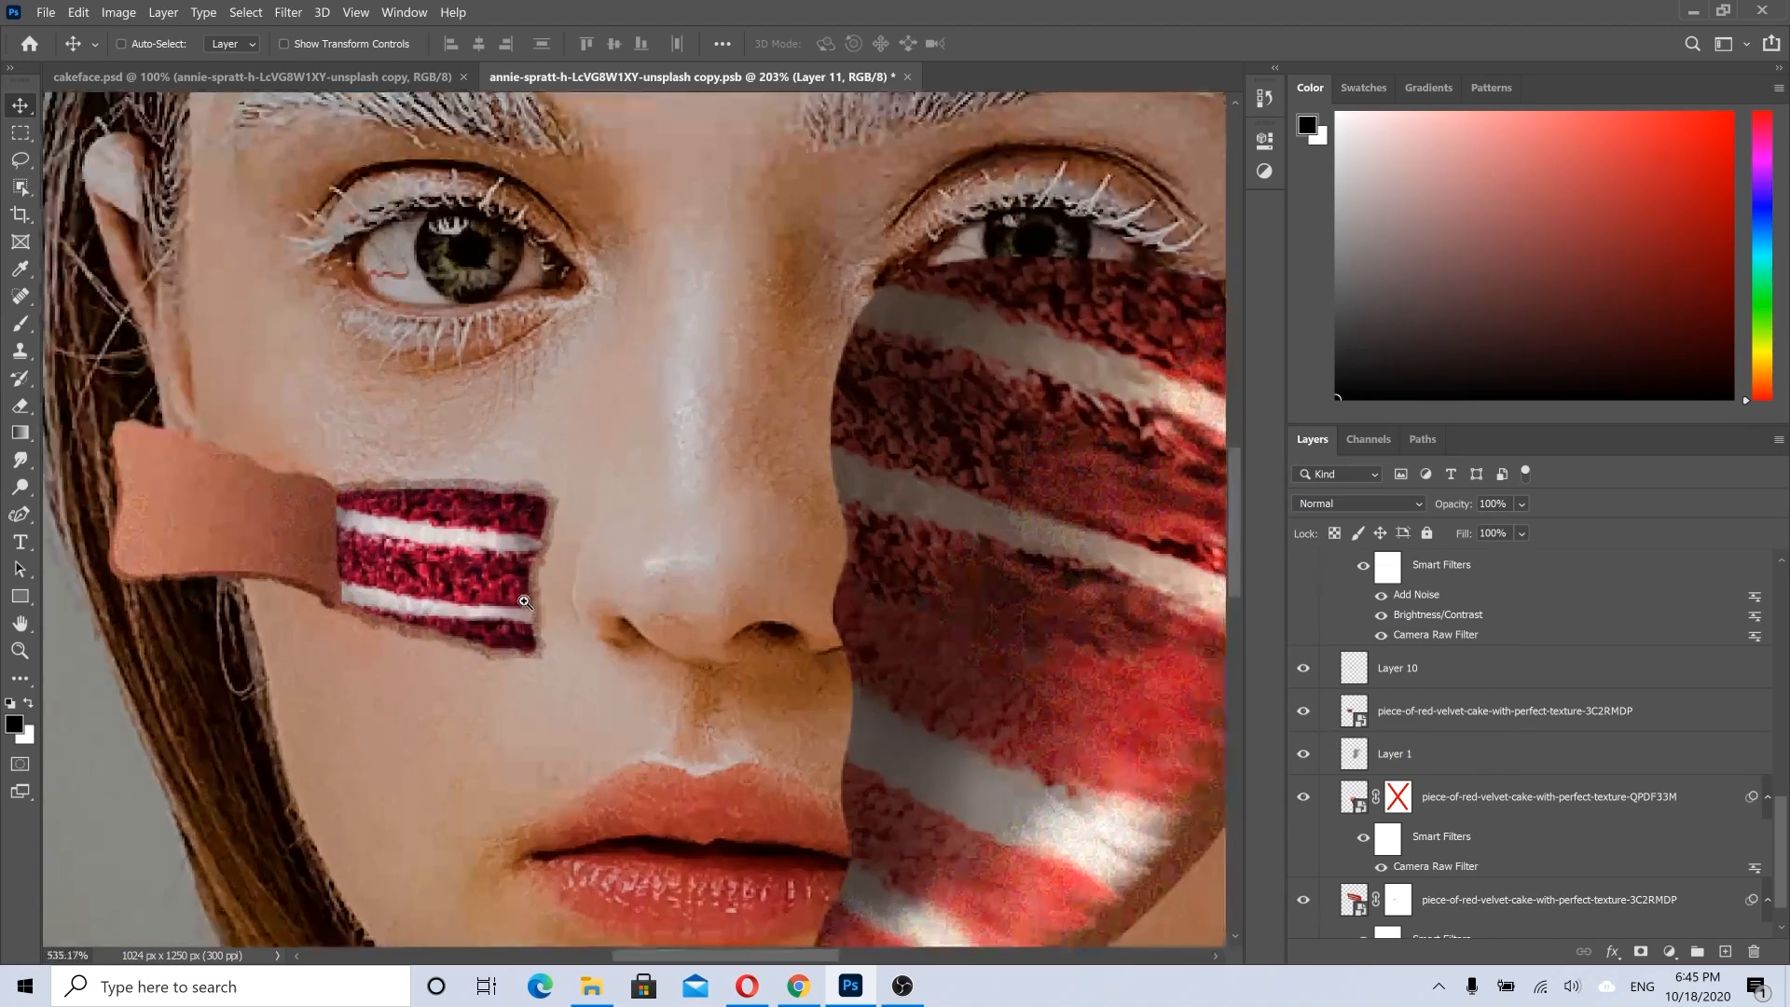
left_click(1304, 669)
left_click_drag(805, 598, 622, 611)
Step: Select Layer 8, the skin flap beside the cheek cake, and compare the portrait with it off and on
left_click(422, 550)
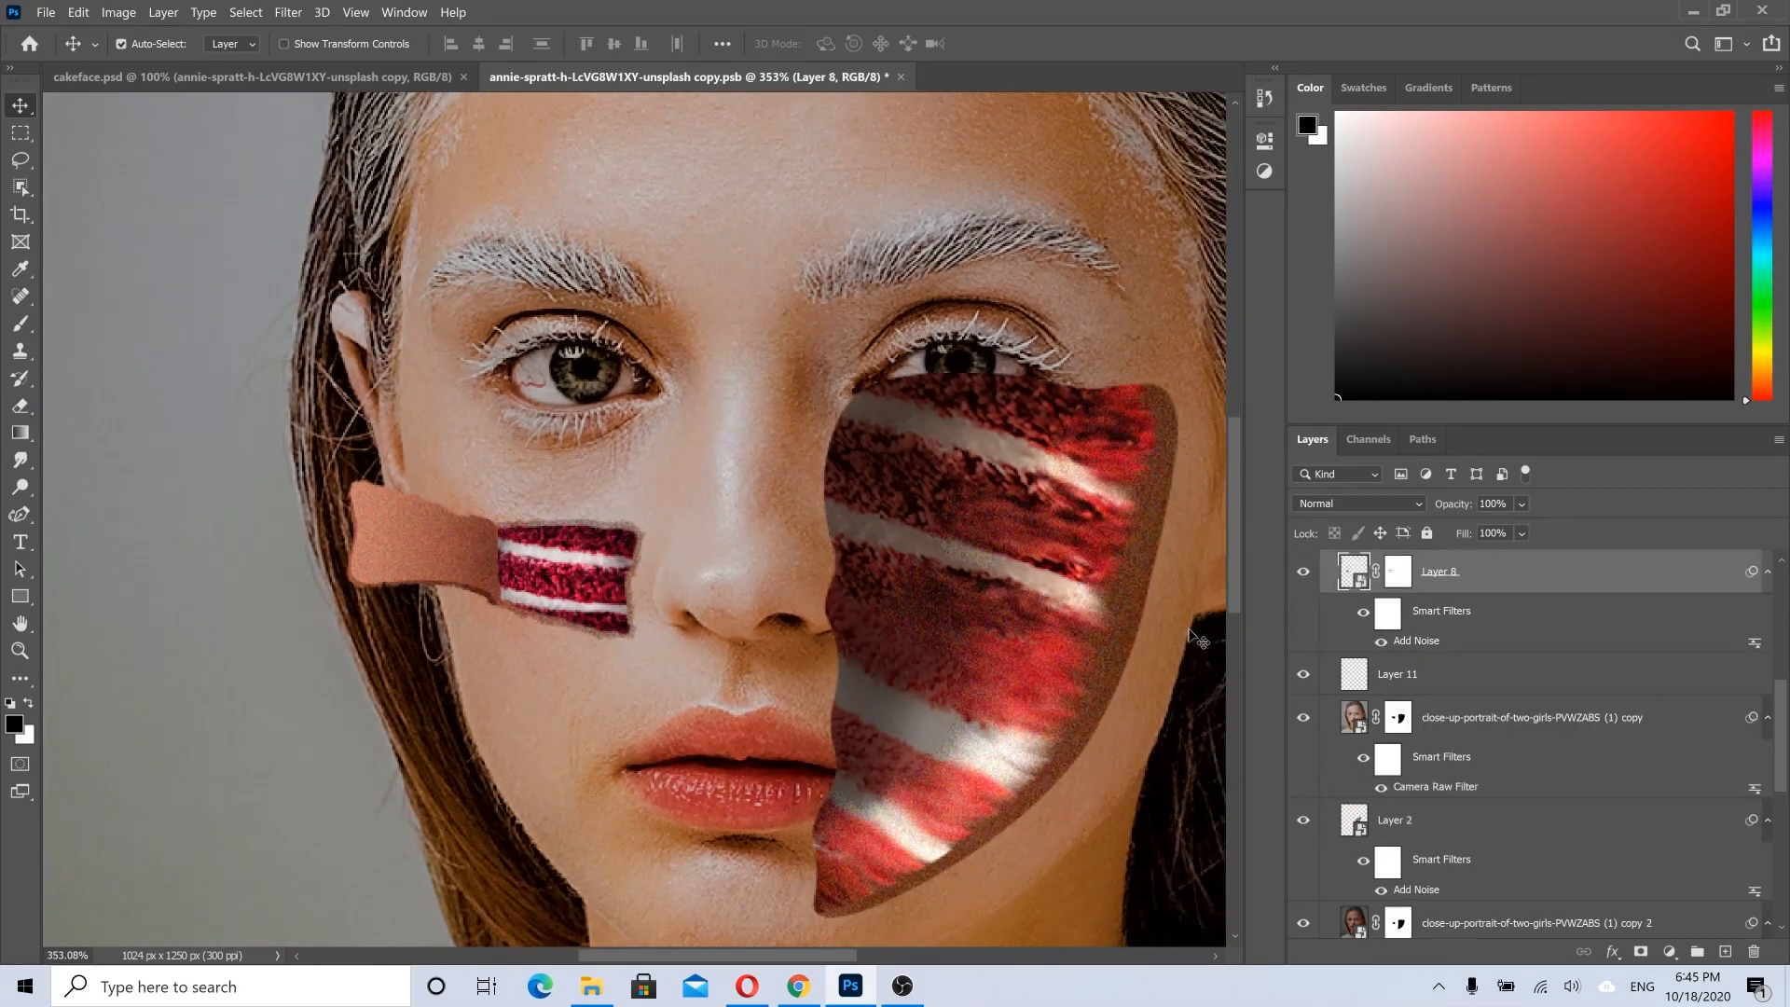
left_click(1303, 572)
left_click(1302, 571)
left_click_drag(412, 531, 439, 534)
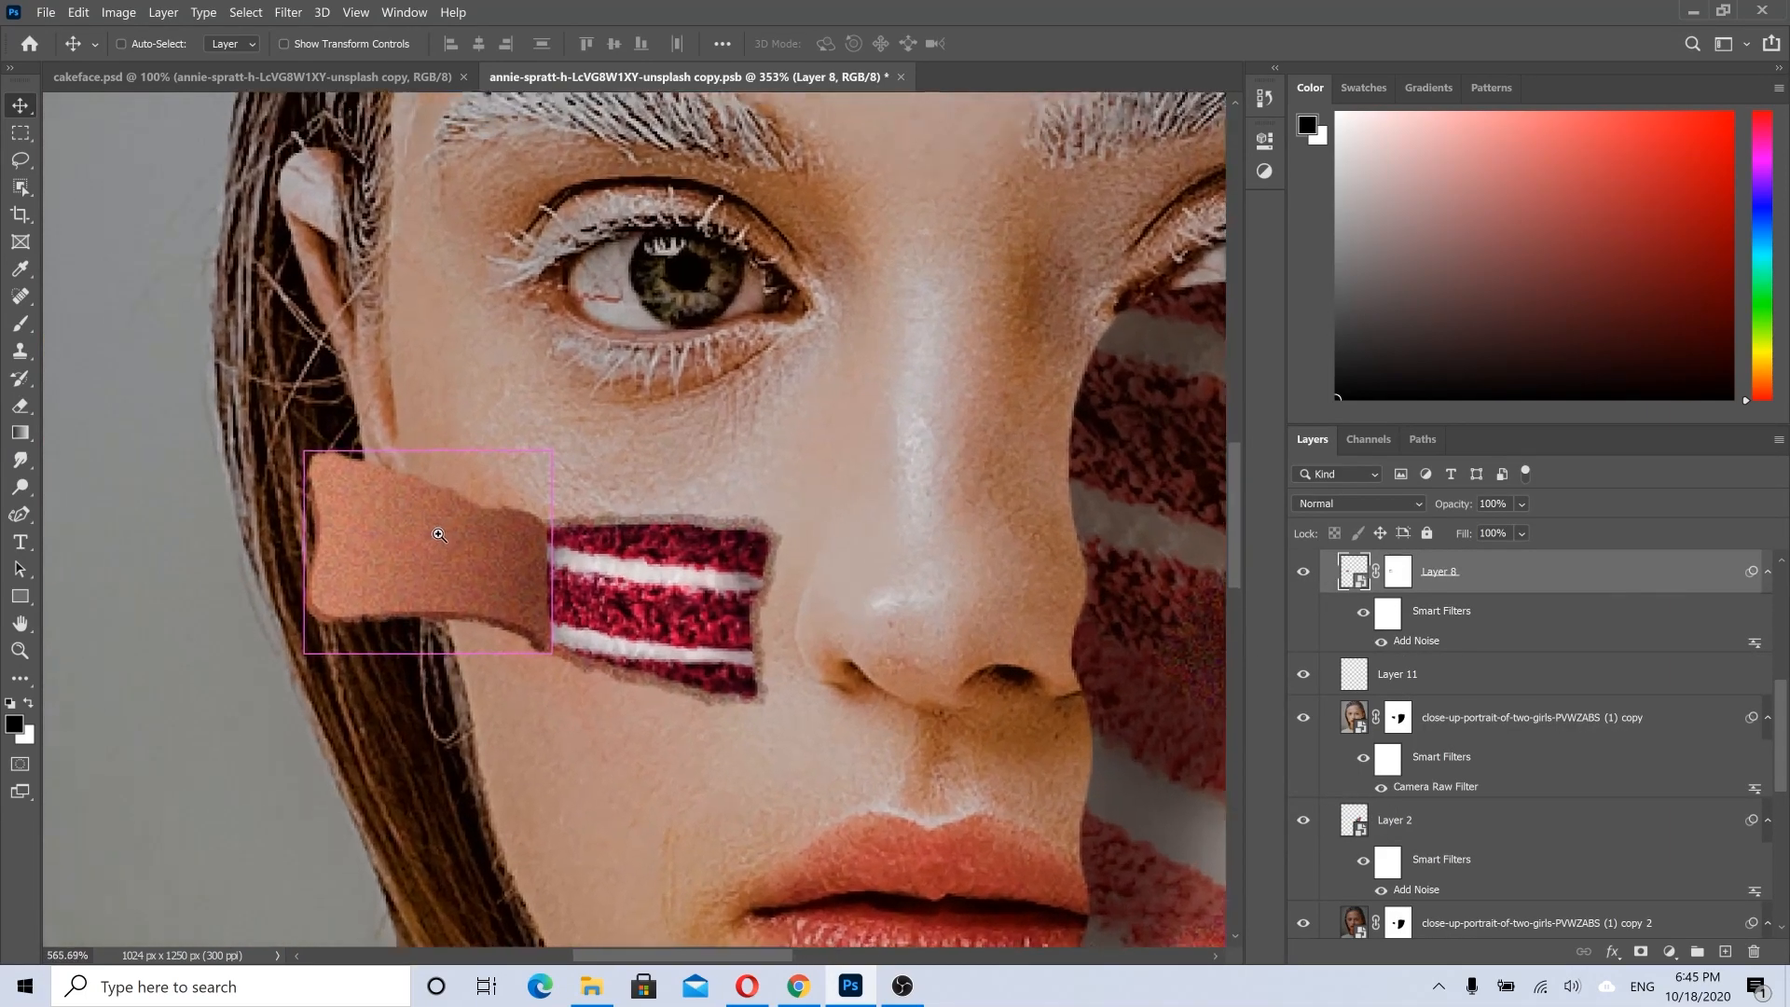
Step: Open the contents of the Layer 8 smart object and select Shape 1, the front face of the skin flap
double_click(1355, 572)
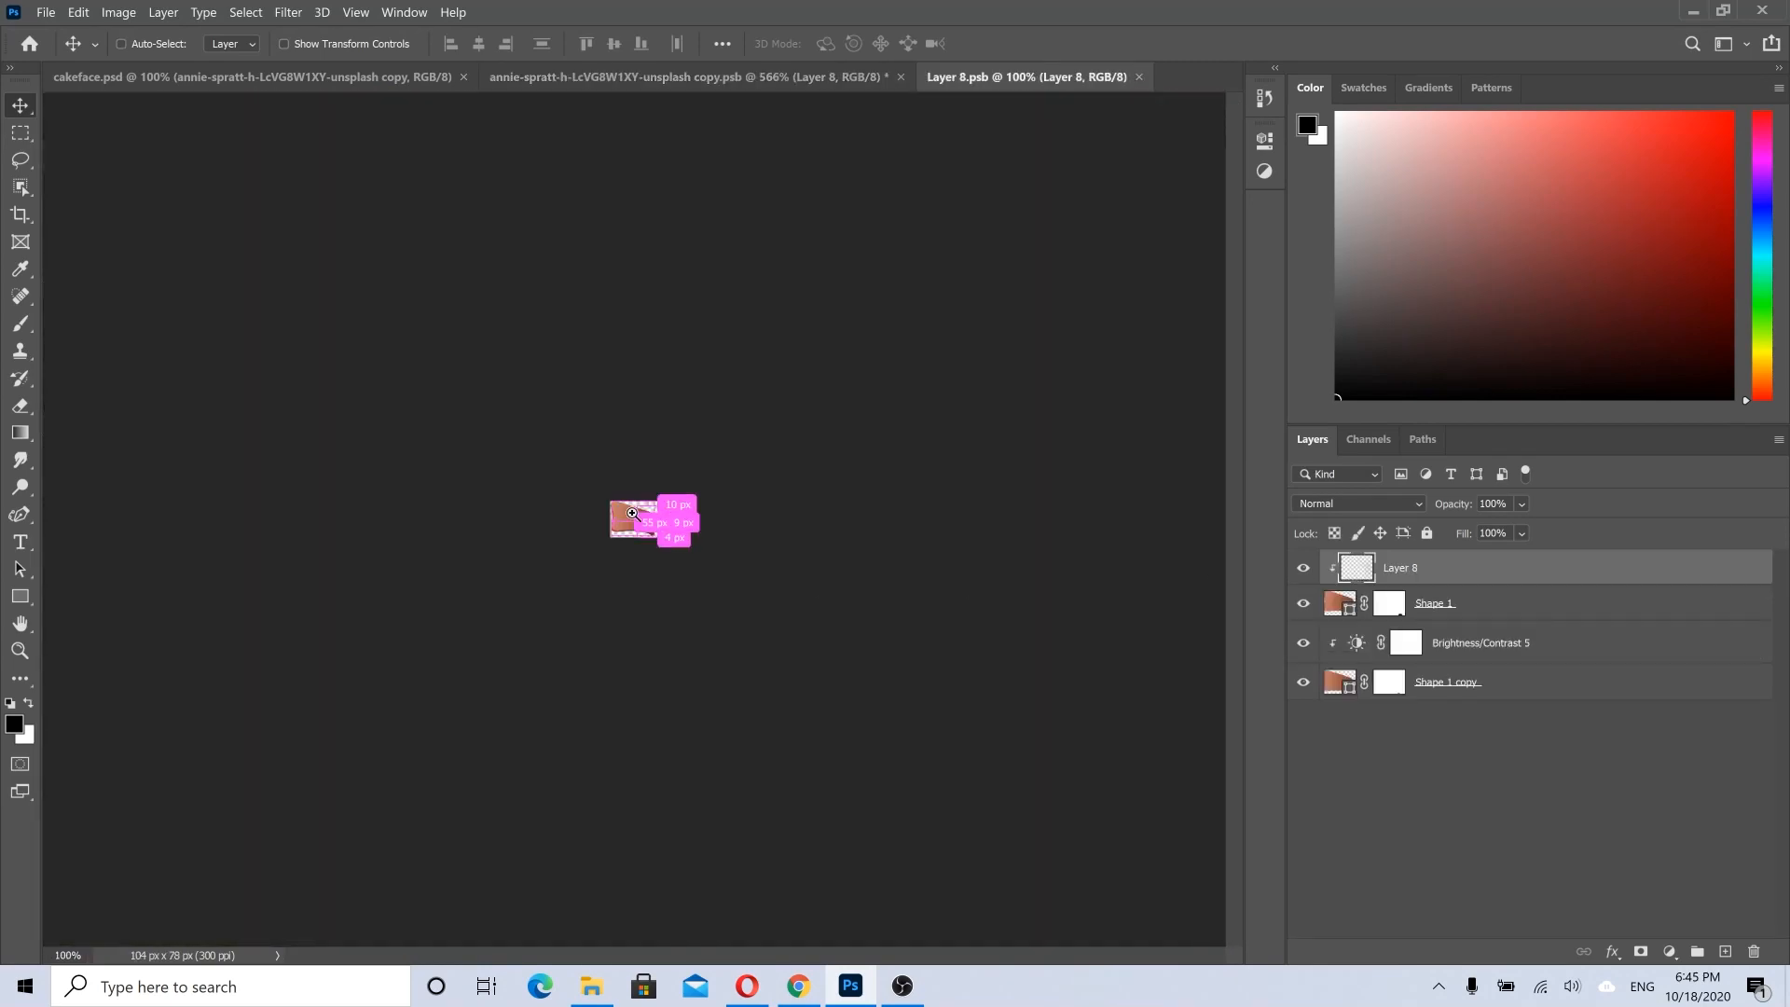
scroll(682, 520, "up", 12)
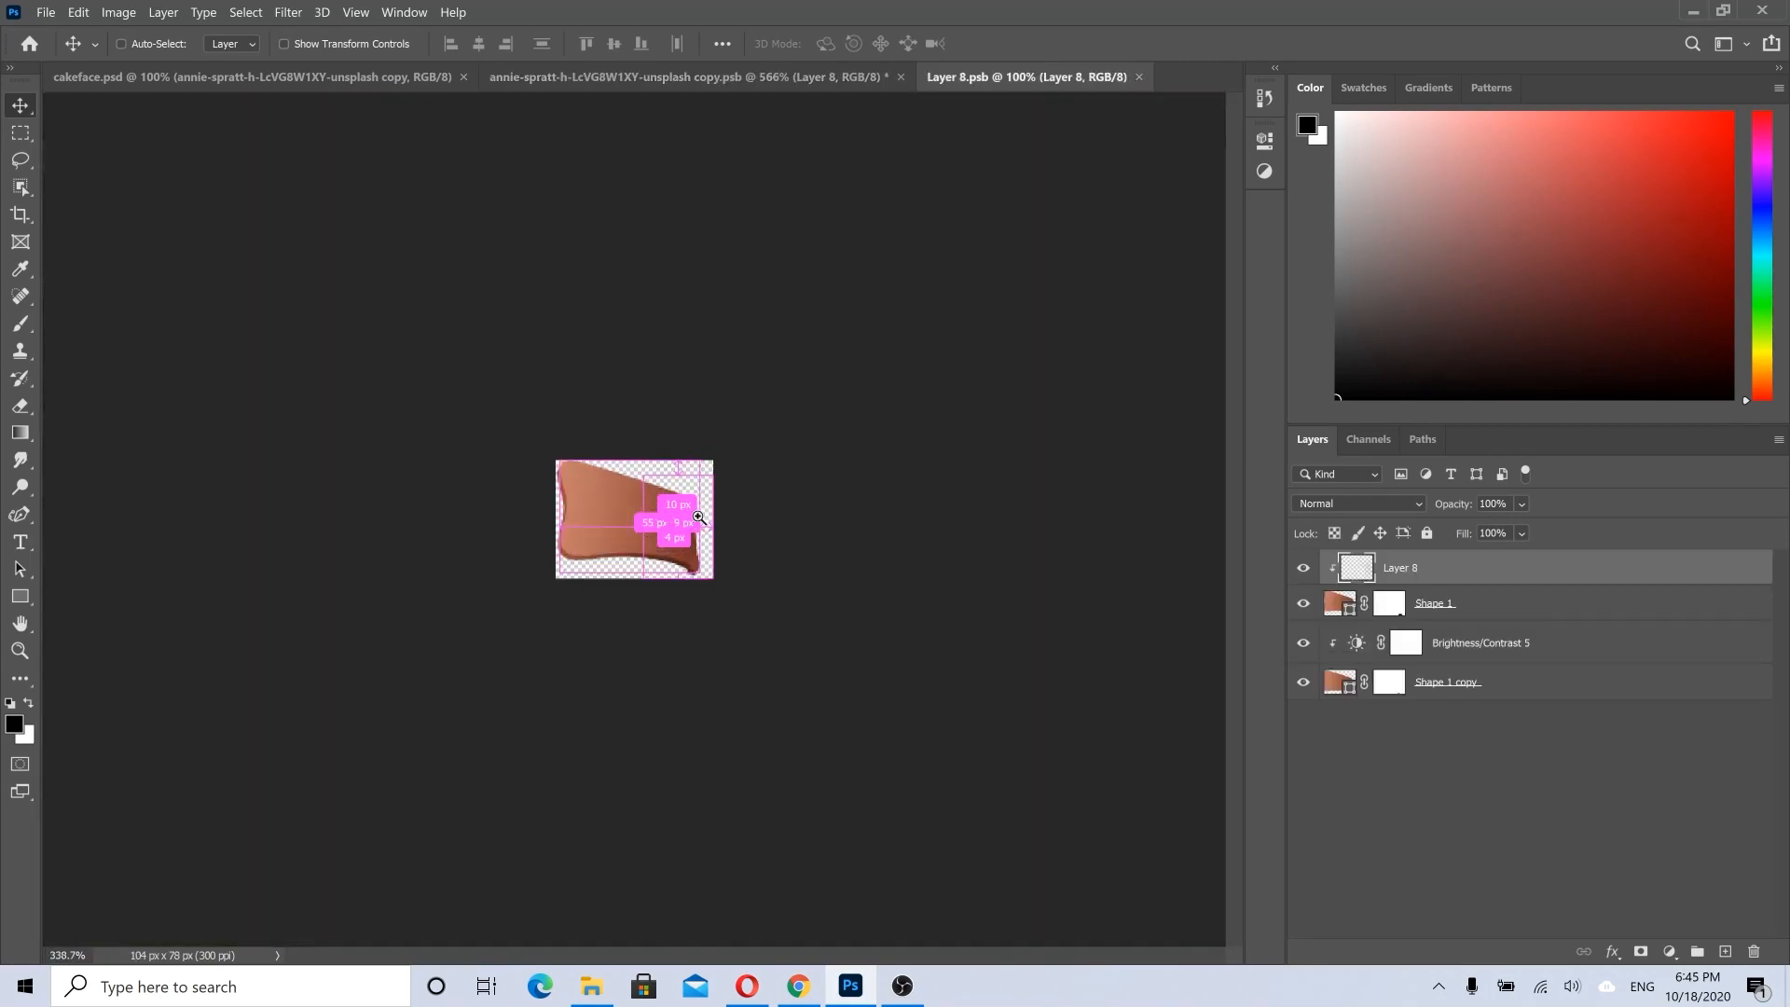
left_click(1336, 606)
left_click(20, 514)
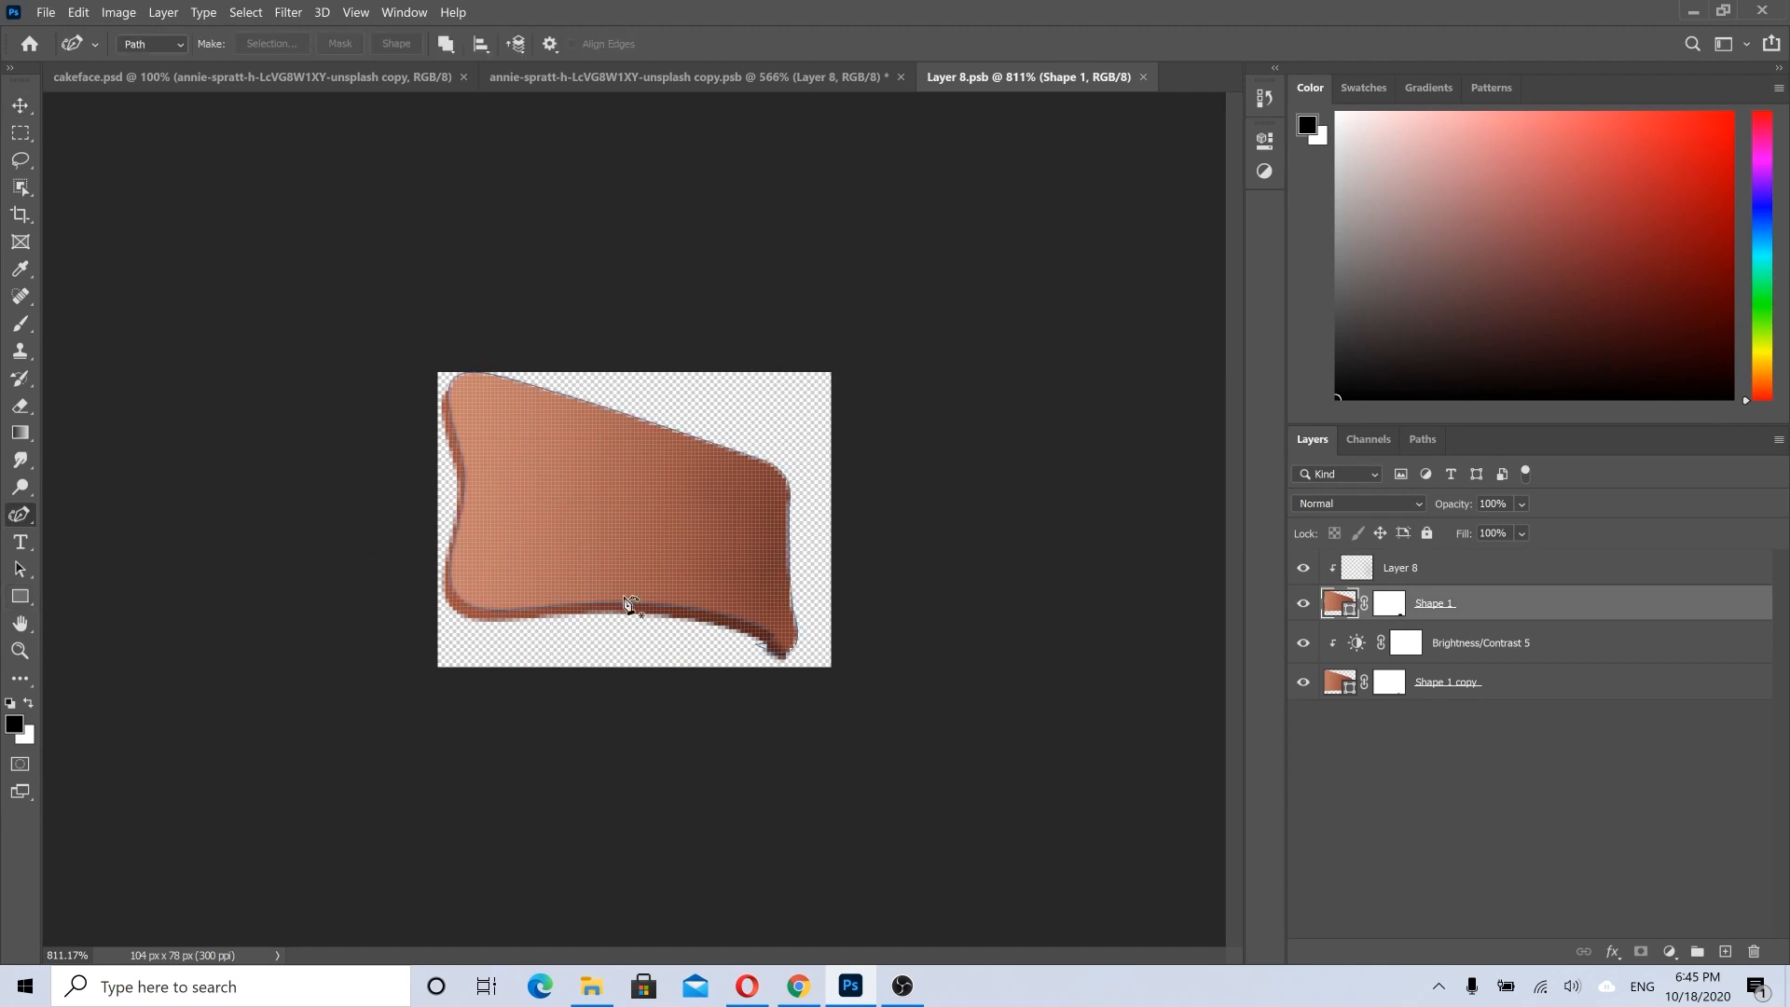
left_click(19, 105)
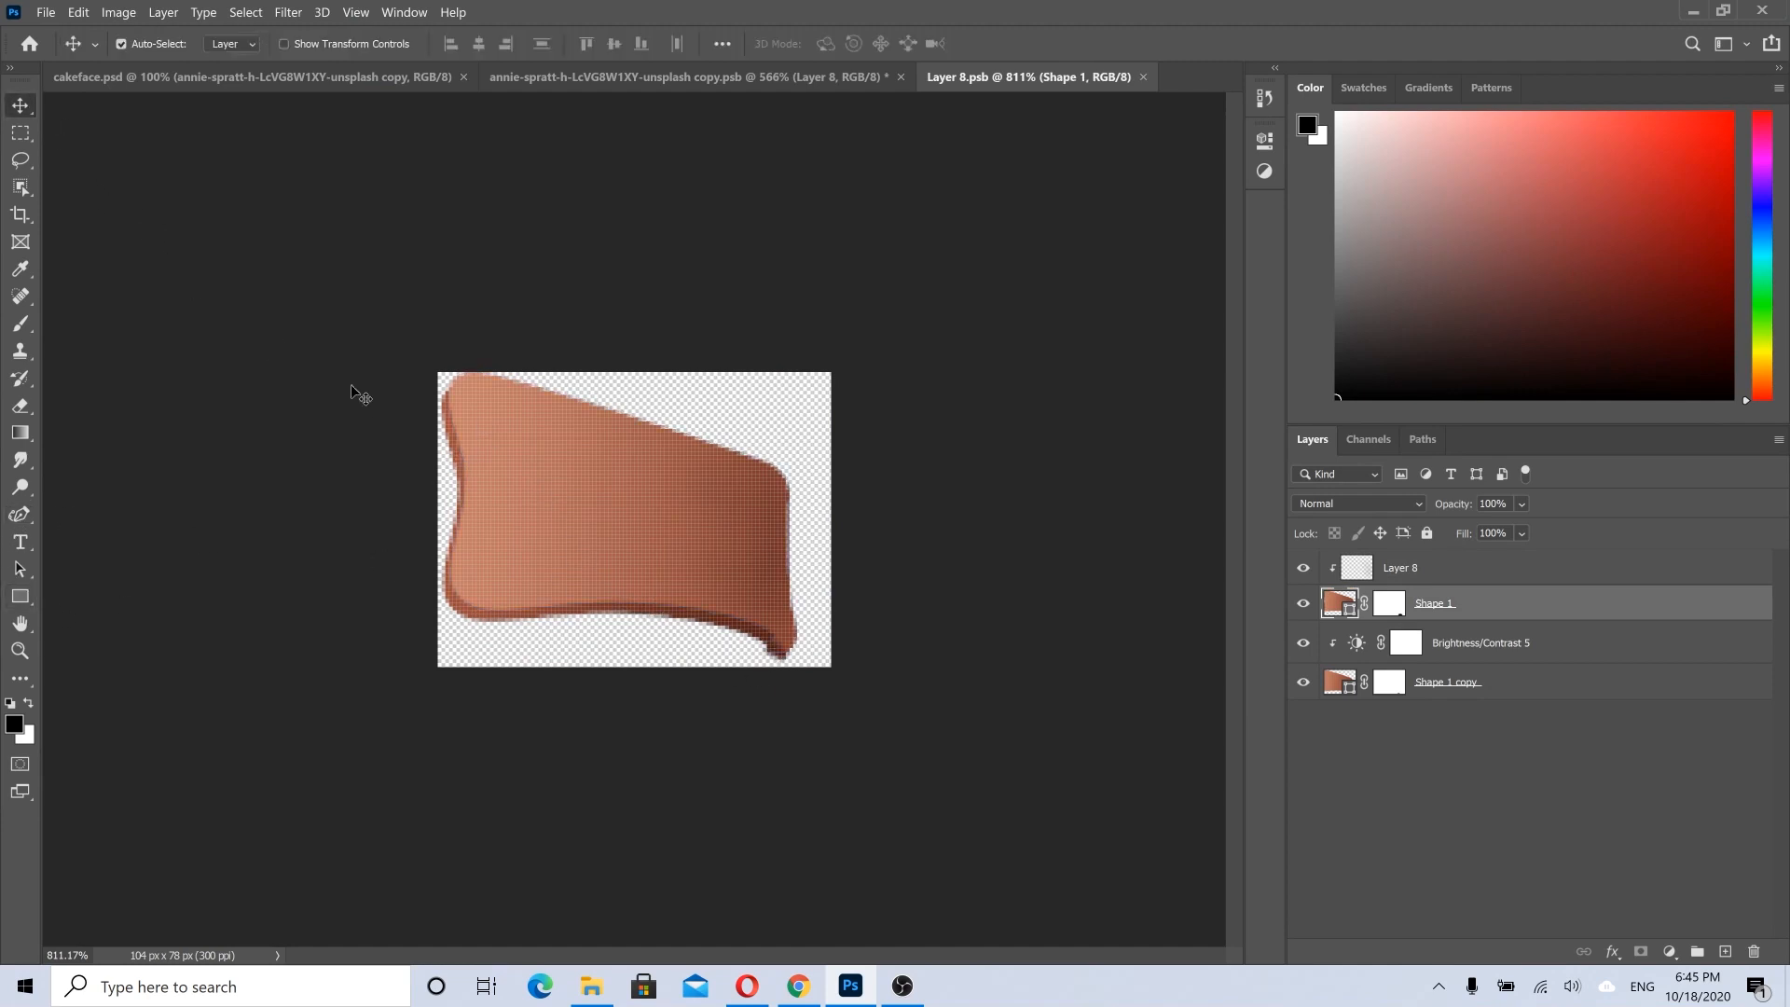
Step: Select Shape 1 copy, the flap's darker edge, and compare it and its Brightness/Contrast 5 adjustment off and on
scroll(611, 543, "up", 5)
left_click(356, 688)
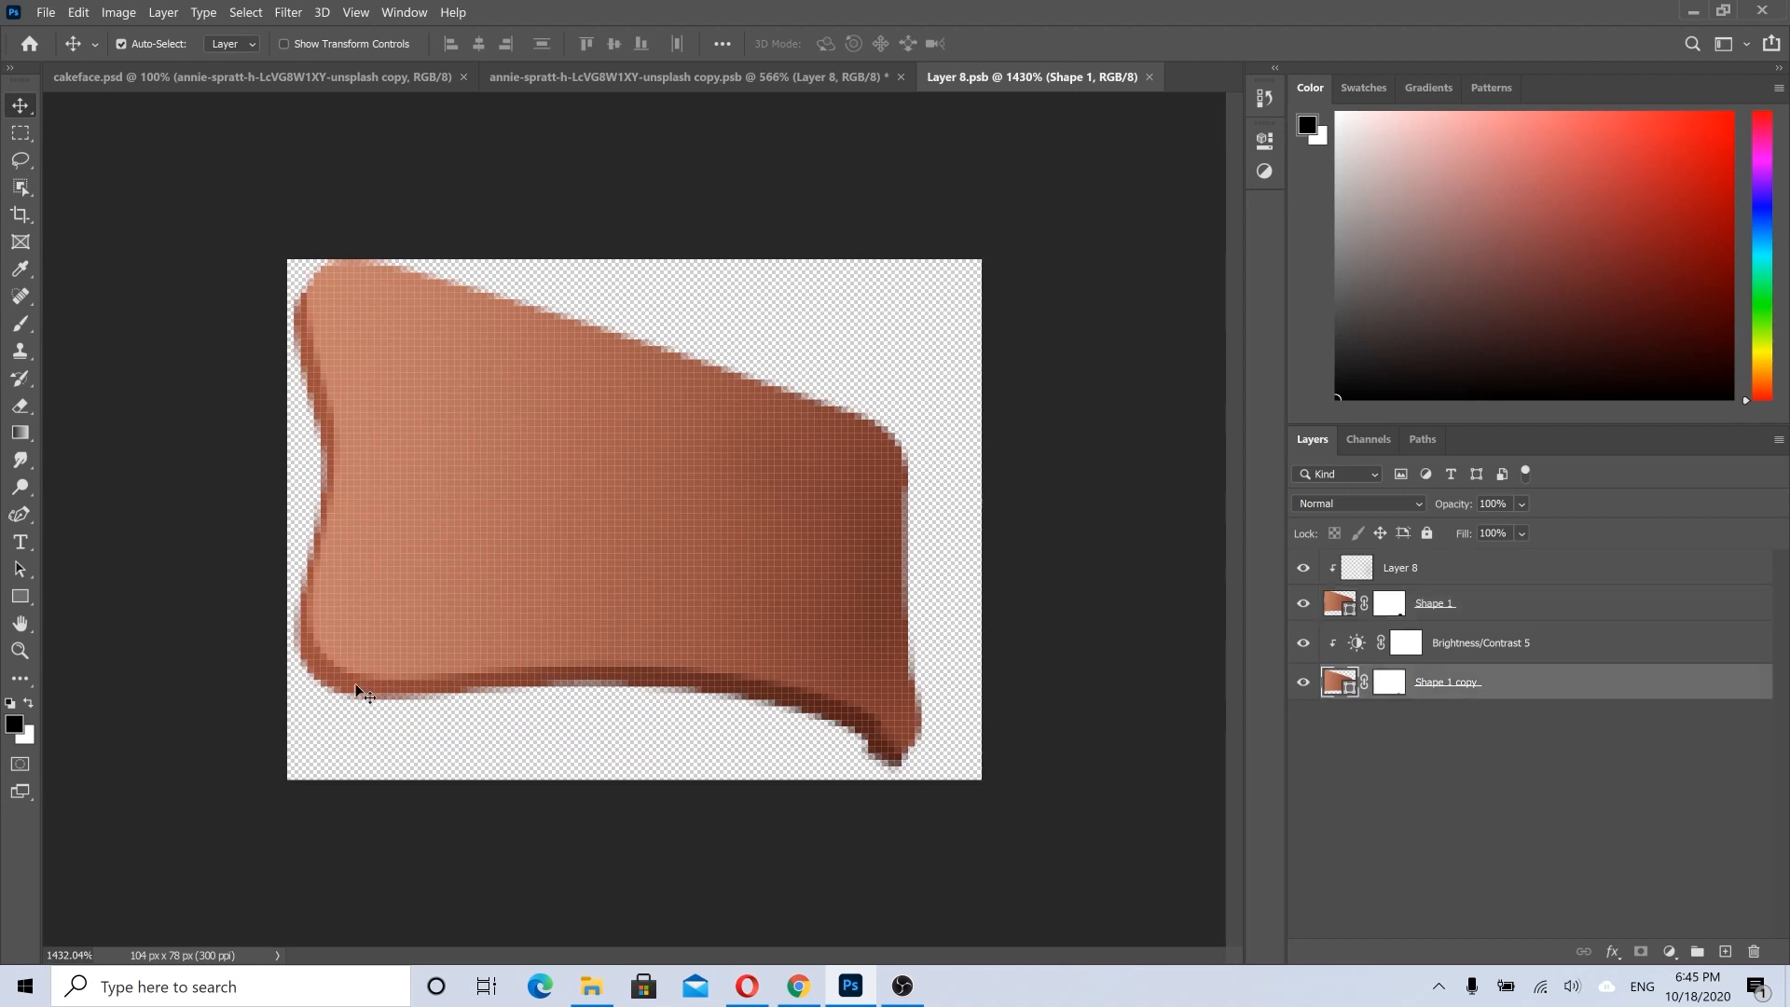
left_click(1304, 683)
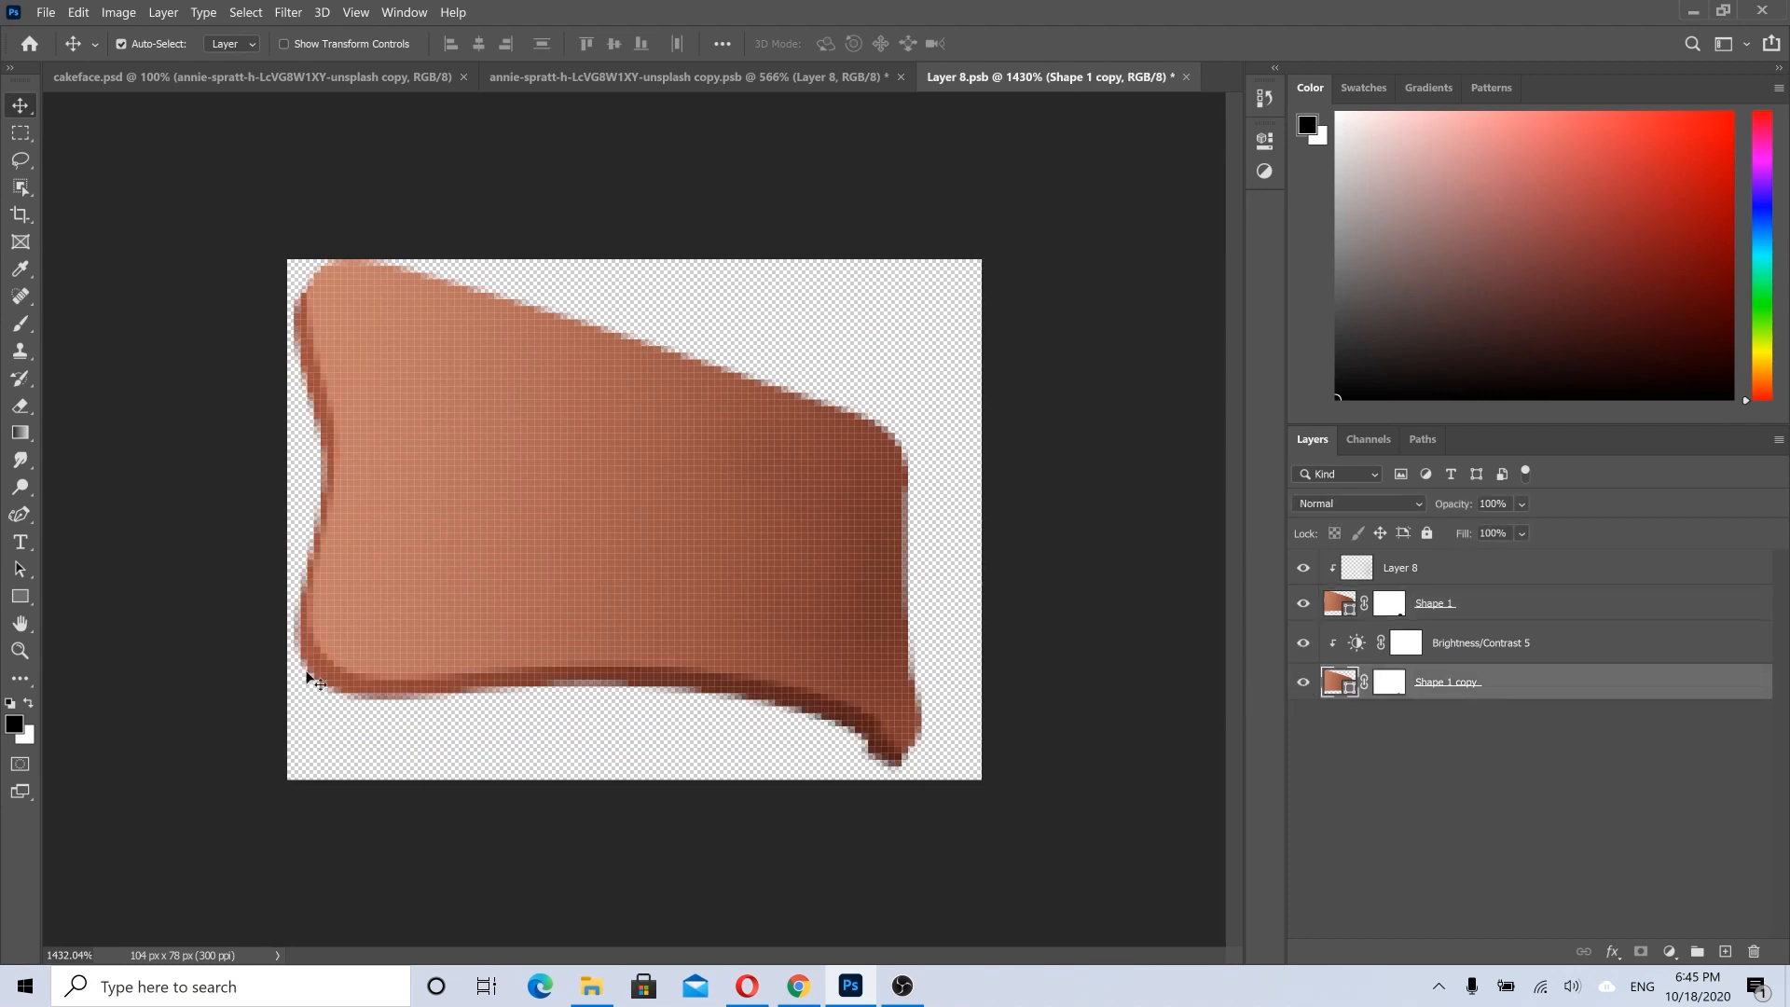
left_click(1304, 642)
left_click(1303, 643)
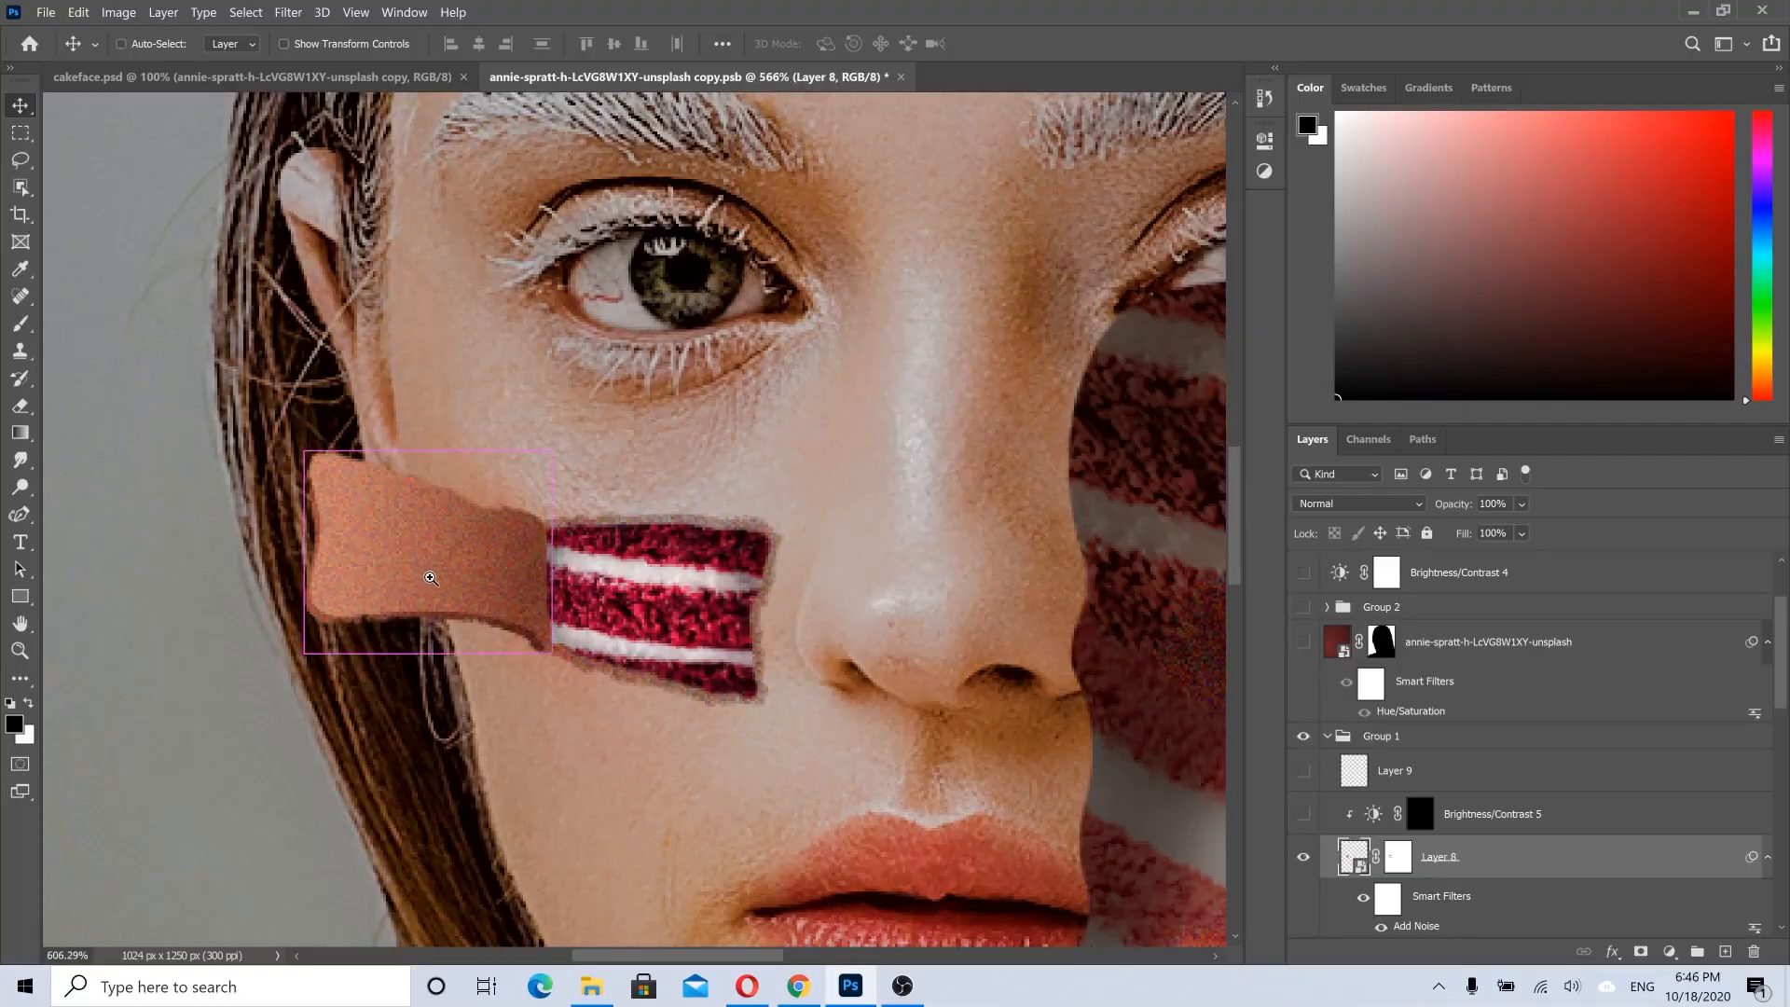
Step: In the main portrait, expand Group 2 and hide its fork, shading and face layers above the large cake slice
scroll(448, 576, "up", 3)
scroll(1399, 867, "down", 2)
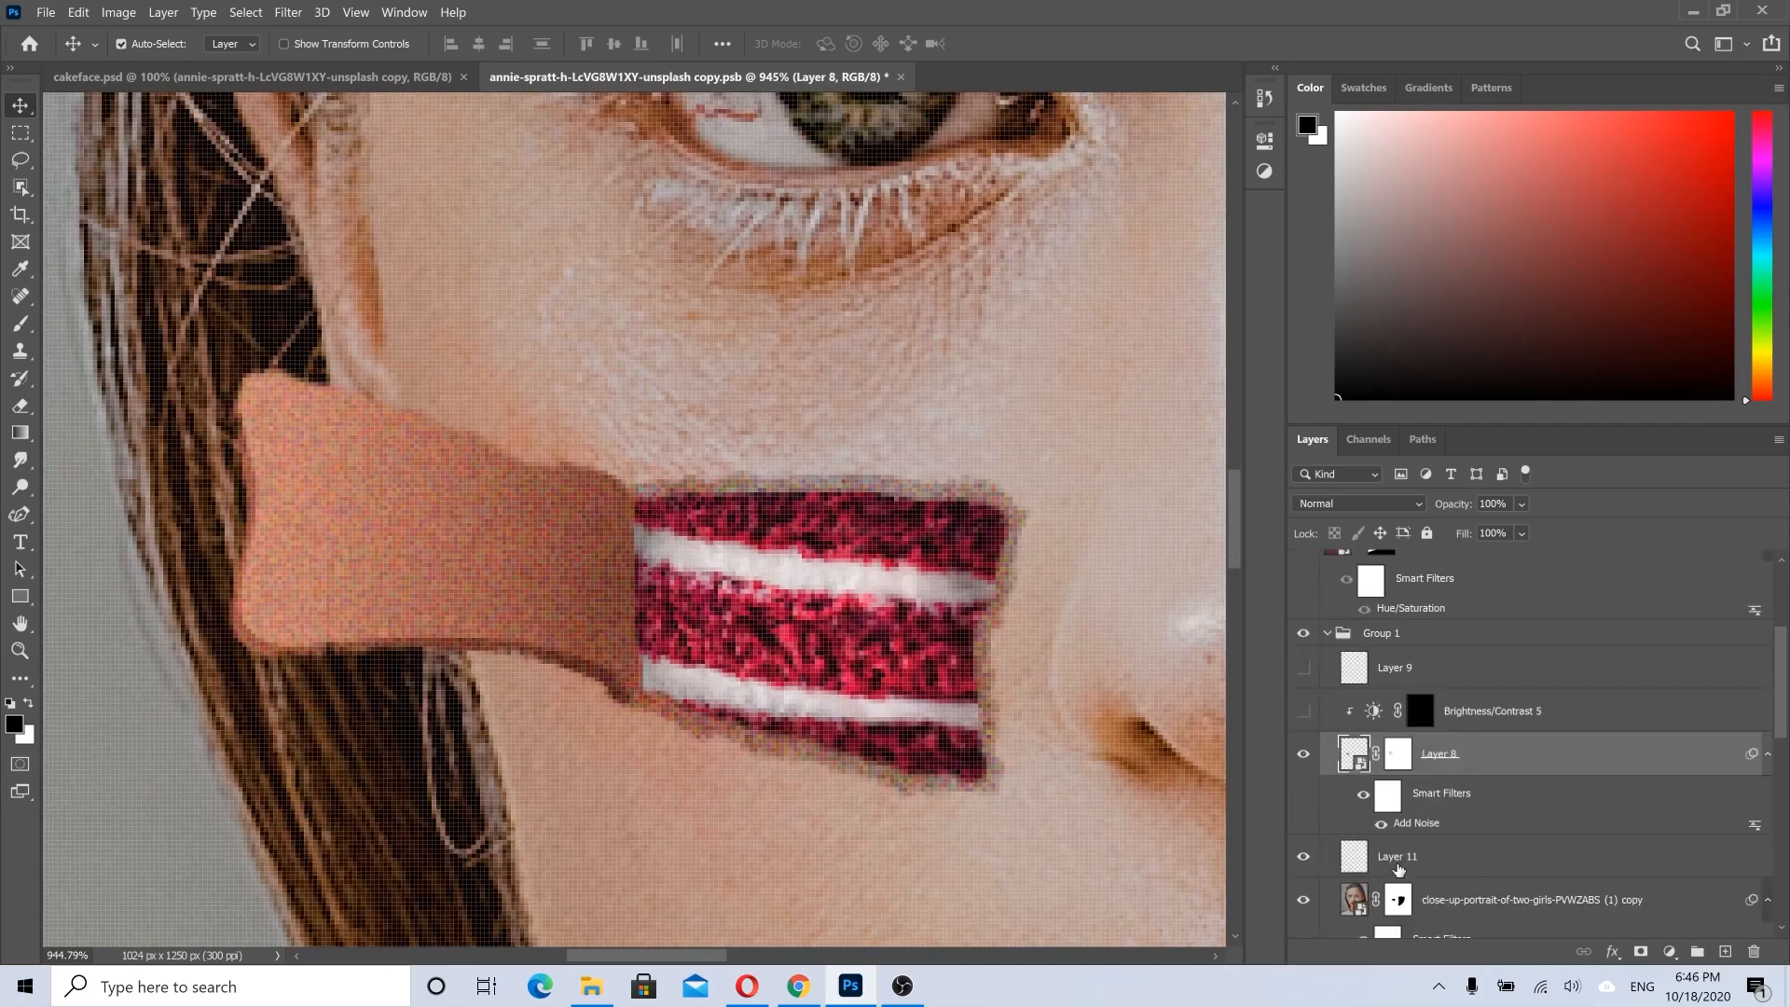
scroll(447, 549, "down", 3)
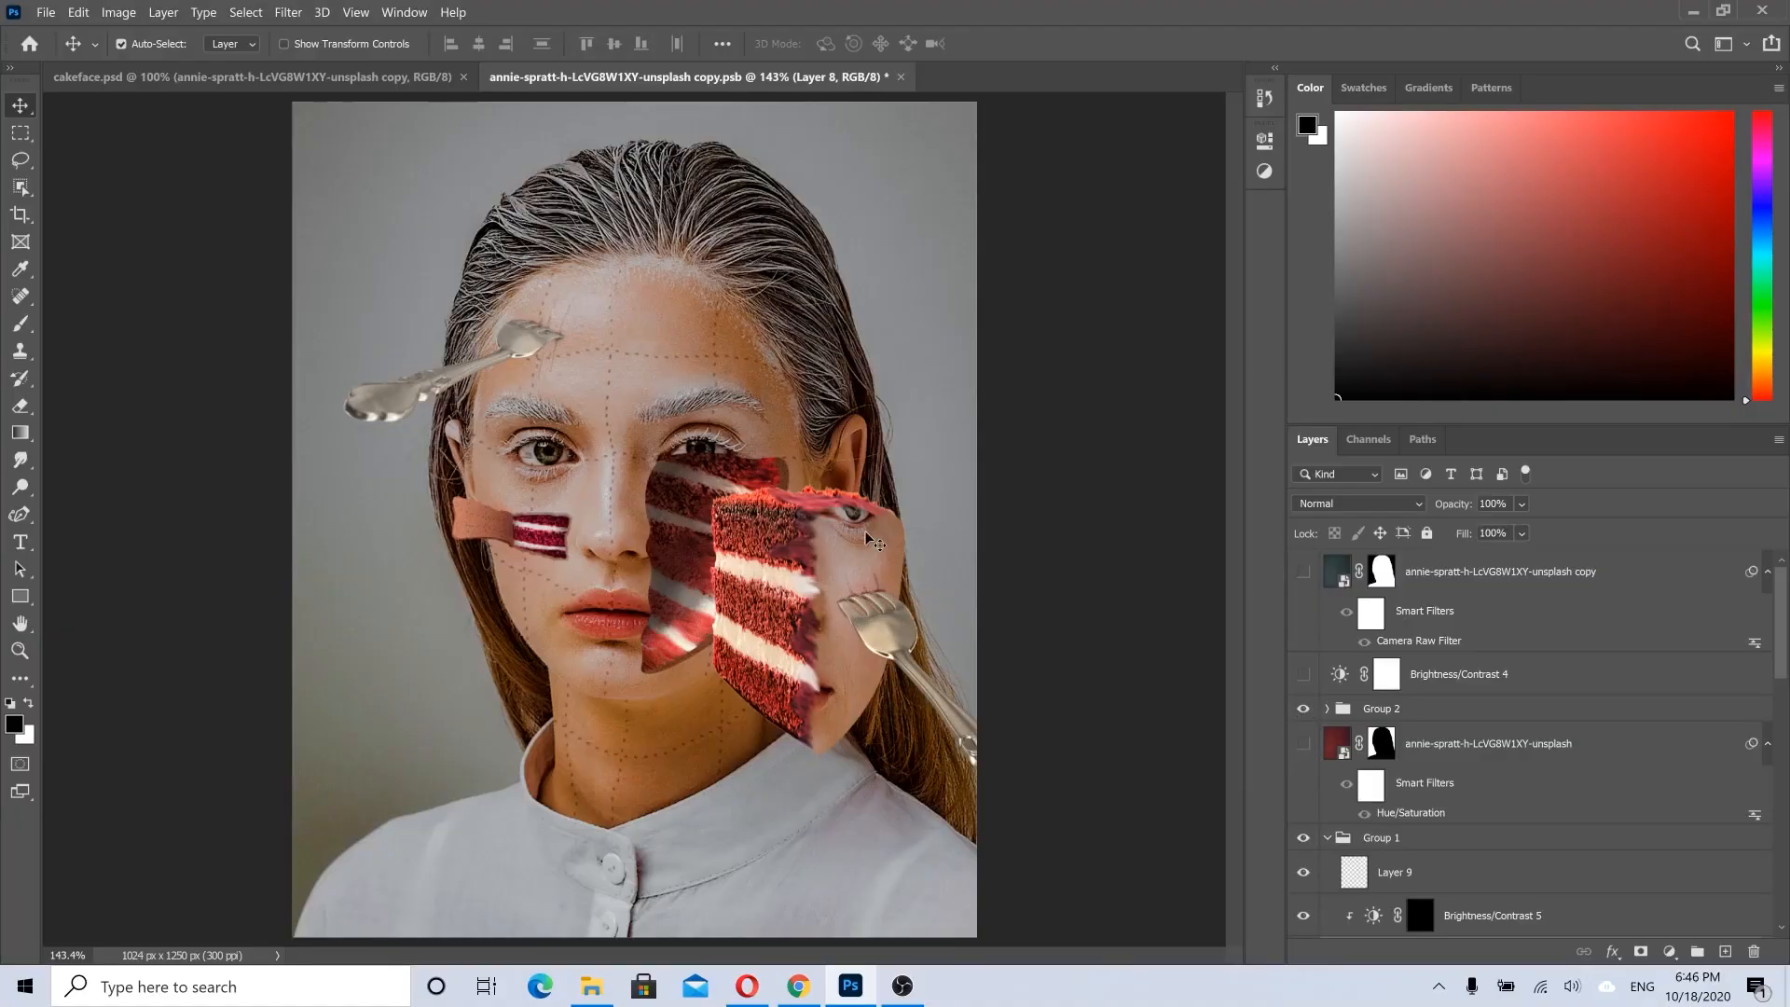
left_click(1327, 710)
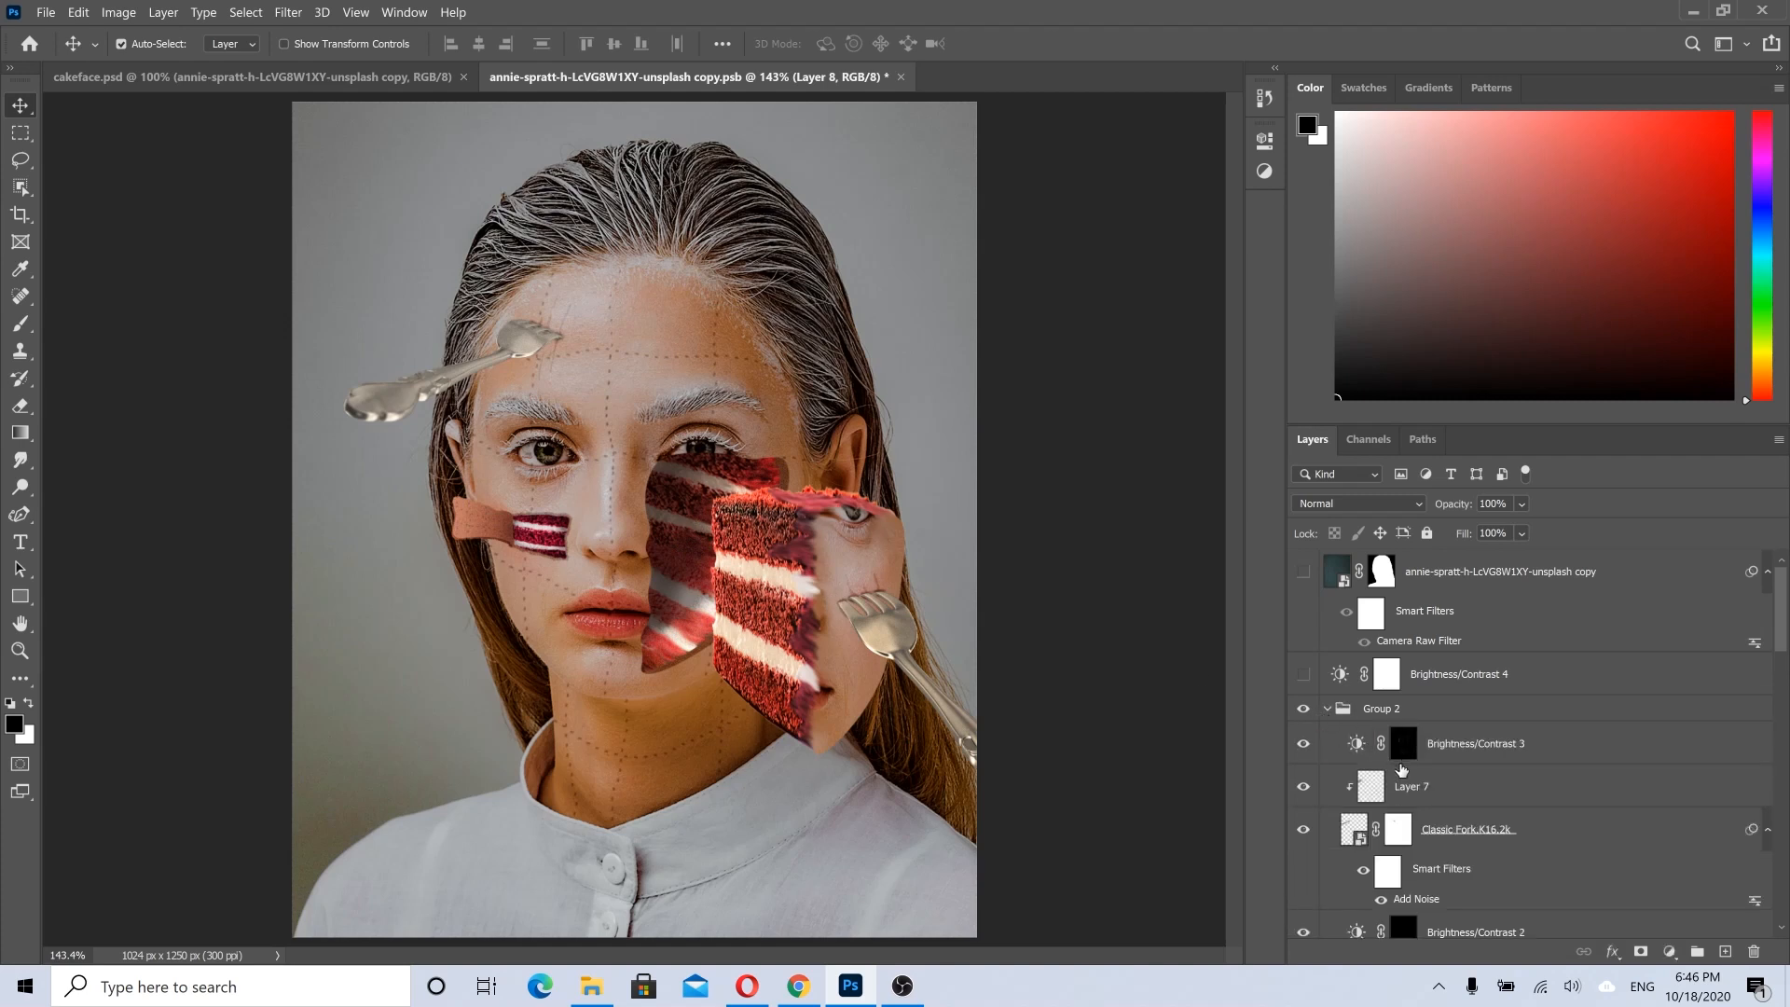
scroll(1308, 692, "down", 2)
left_click_drag(1304, 643, 1308, 741)
scroll(1395, 833, "down", 4)
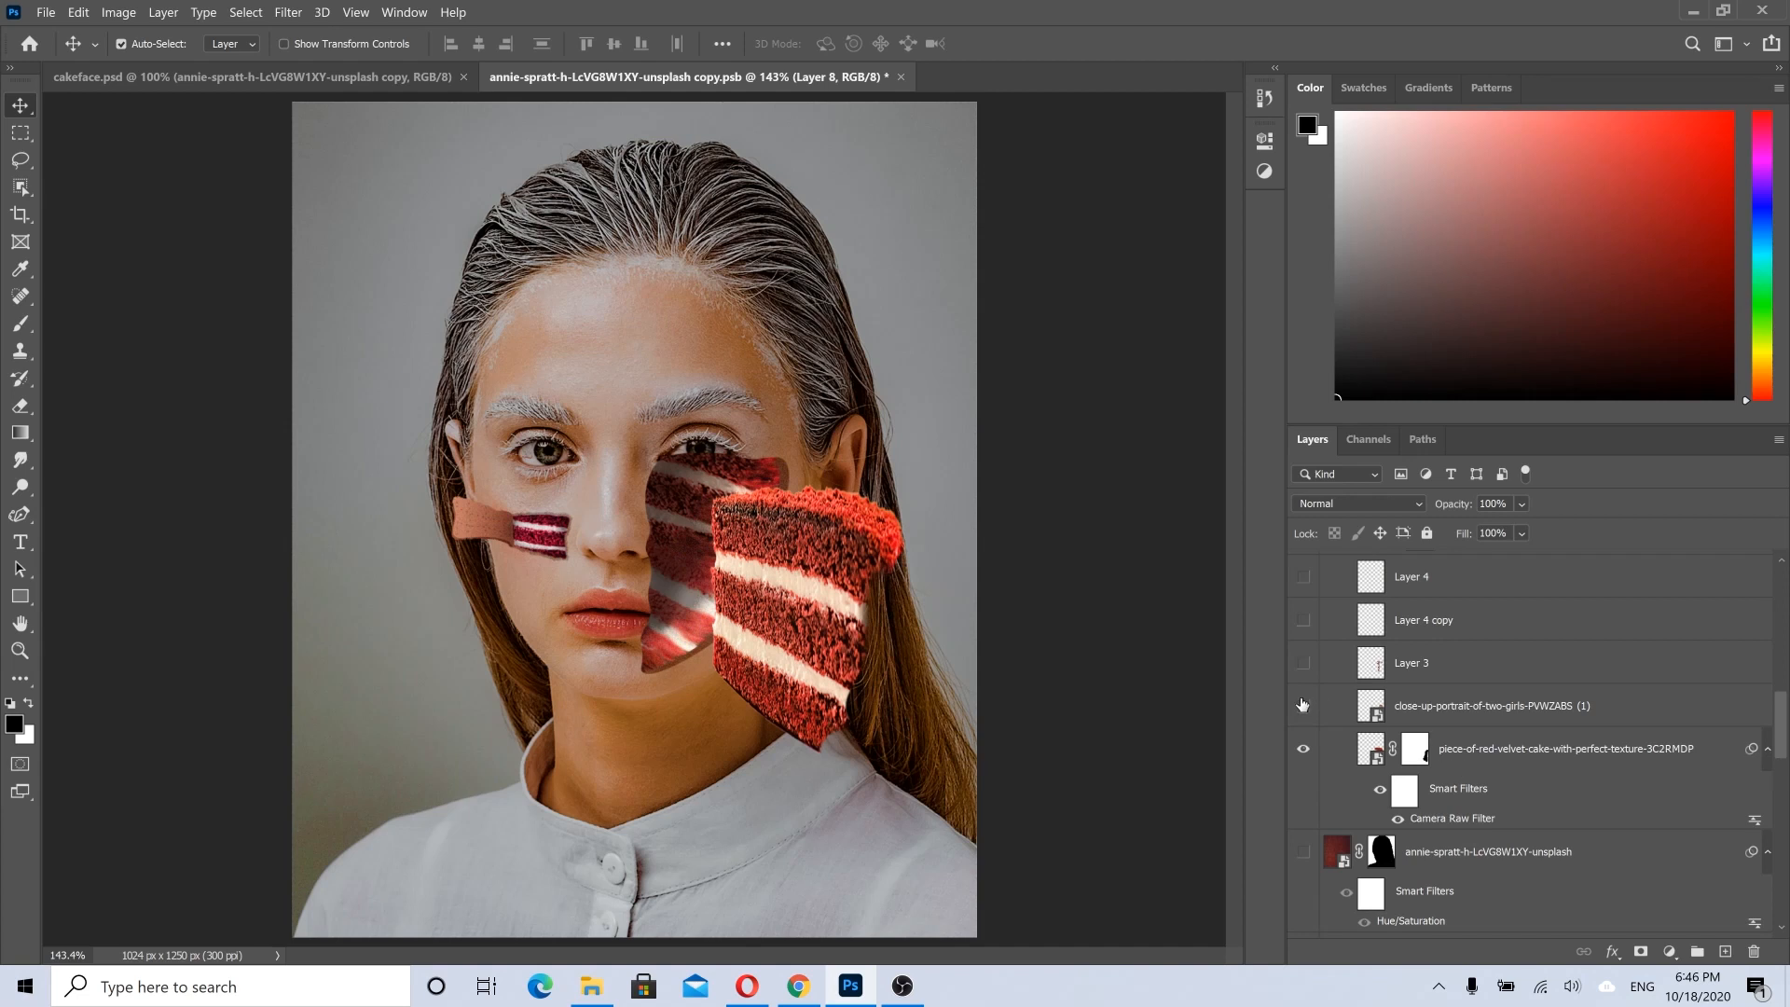
Step: Show the face-slice layer close-up-portrait-of-two-girls-PVWZABS (1) on the cake slice and open its smart object contents for inspection
left_click(1303, 706)
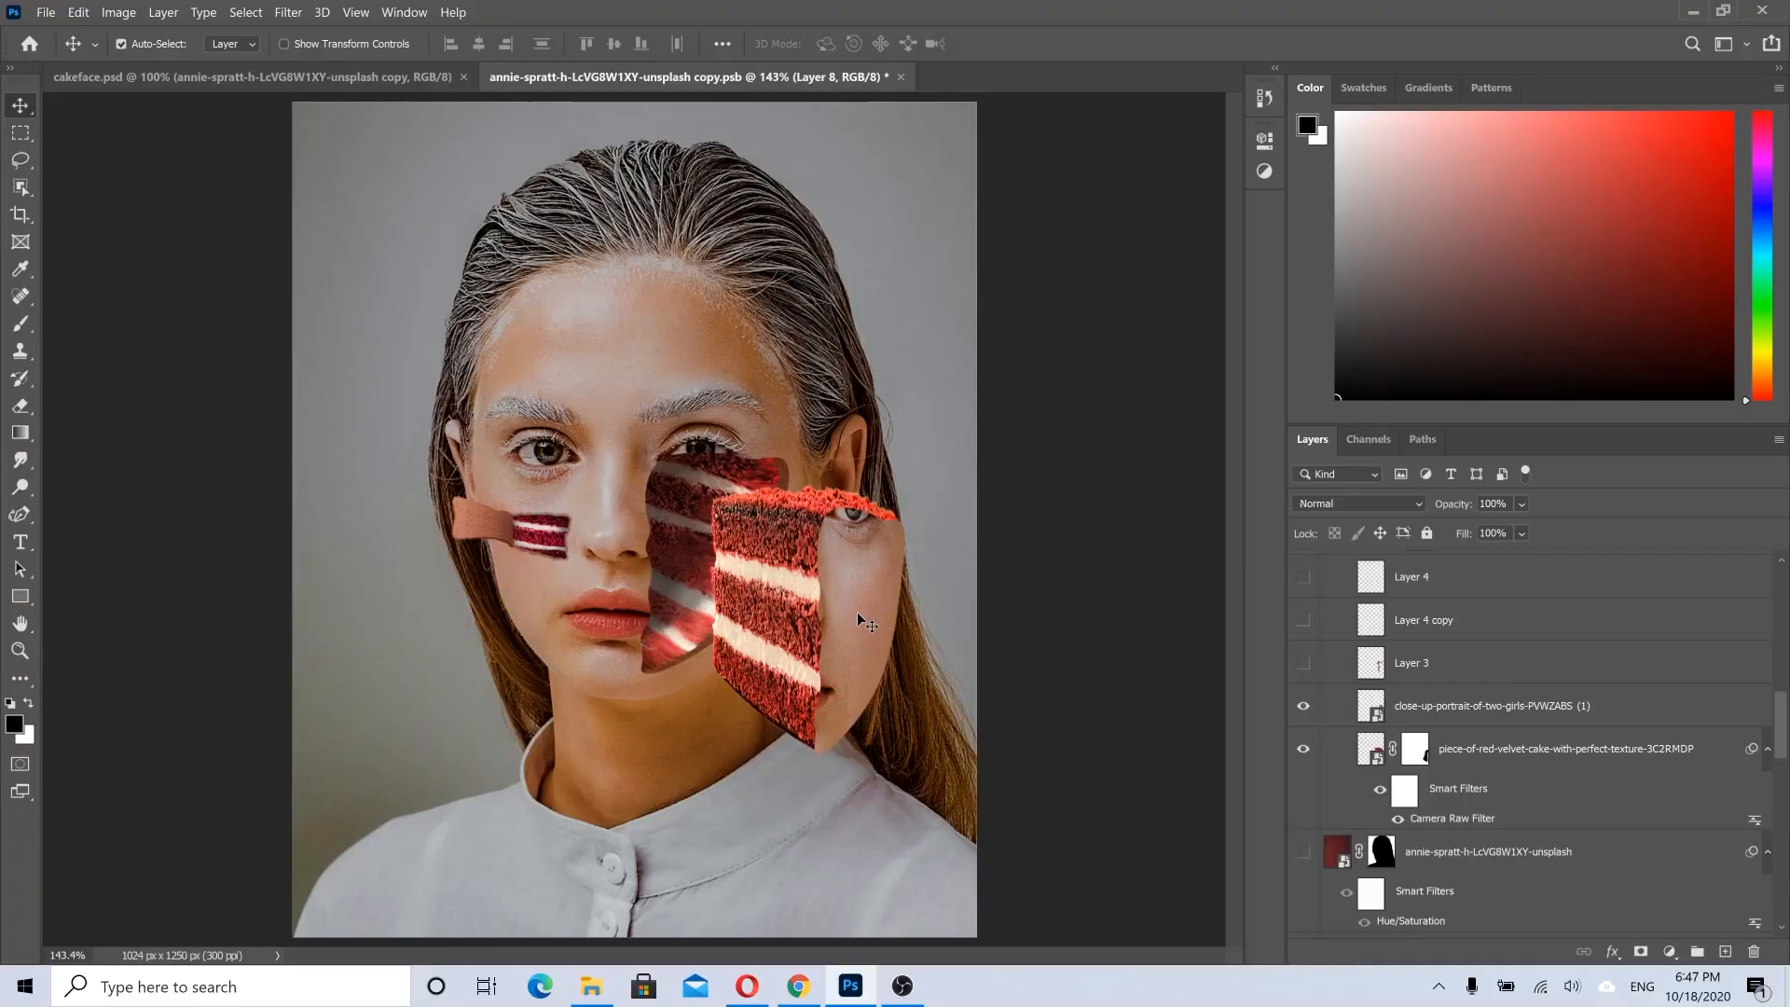
left_click(1406, 696)
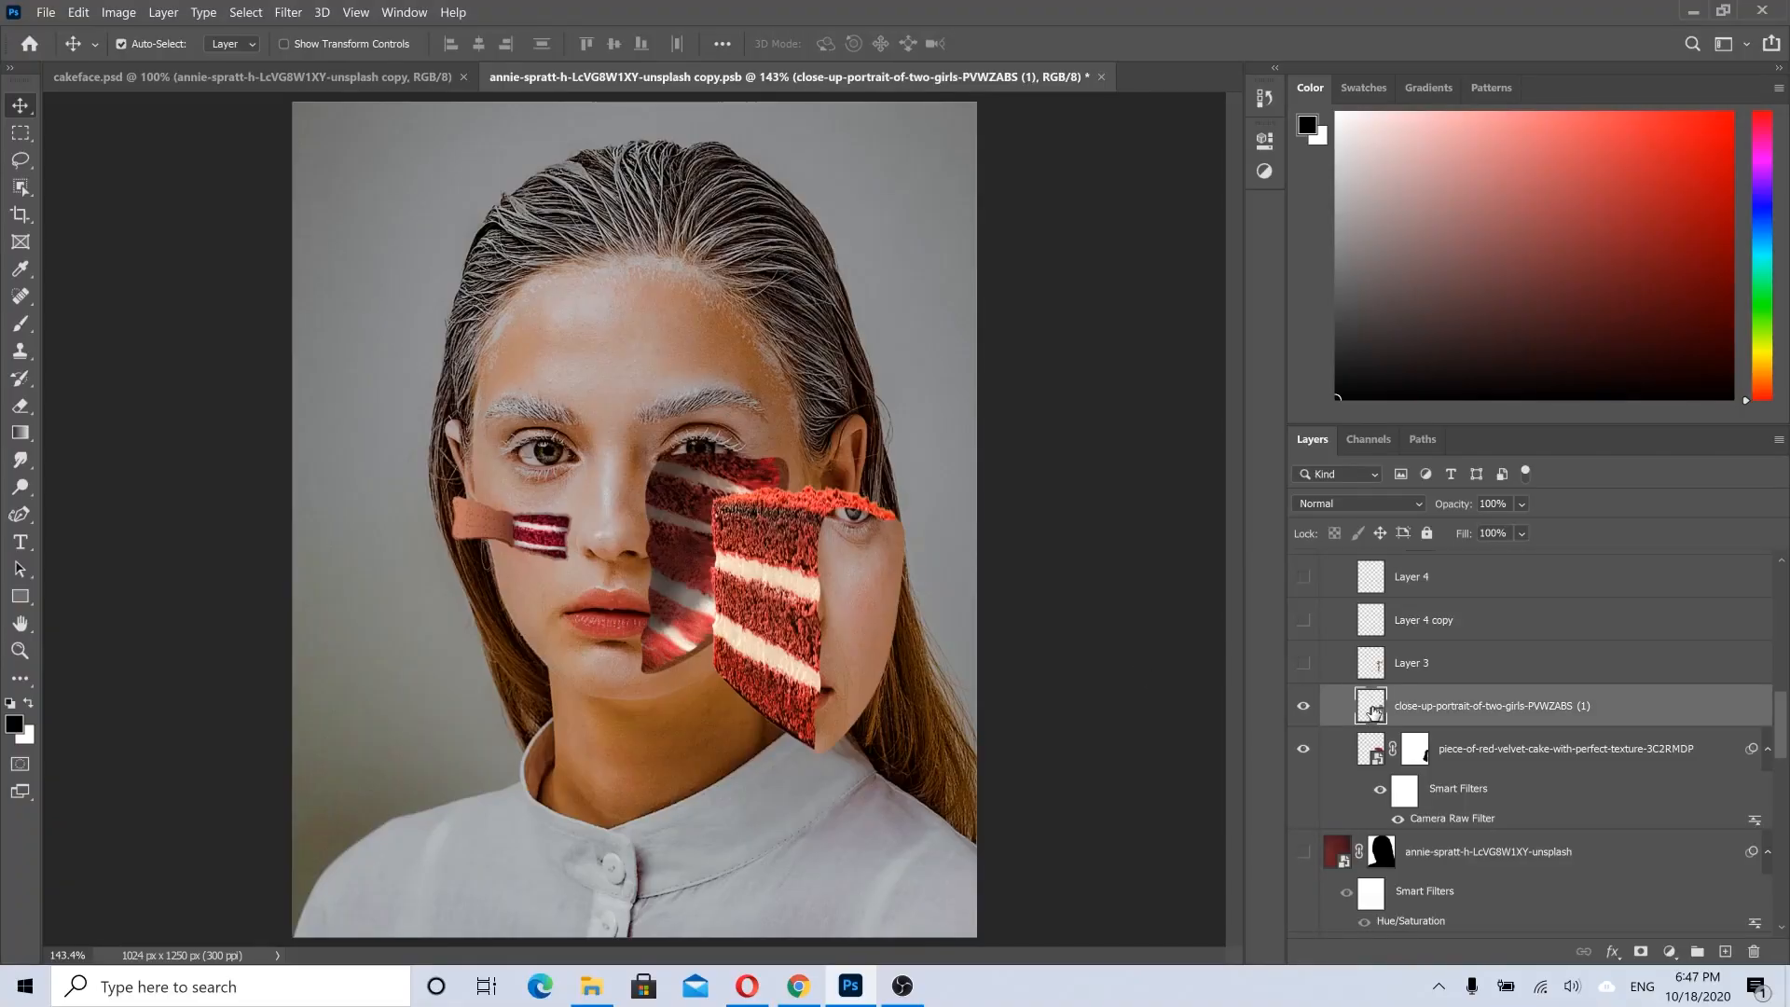
double_click(1372, 711)
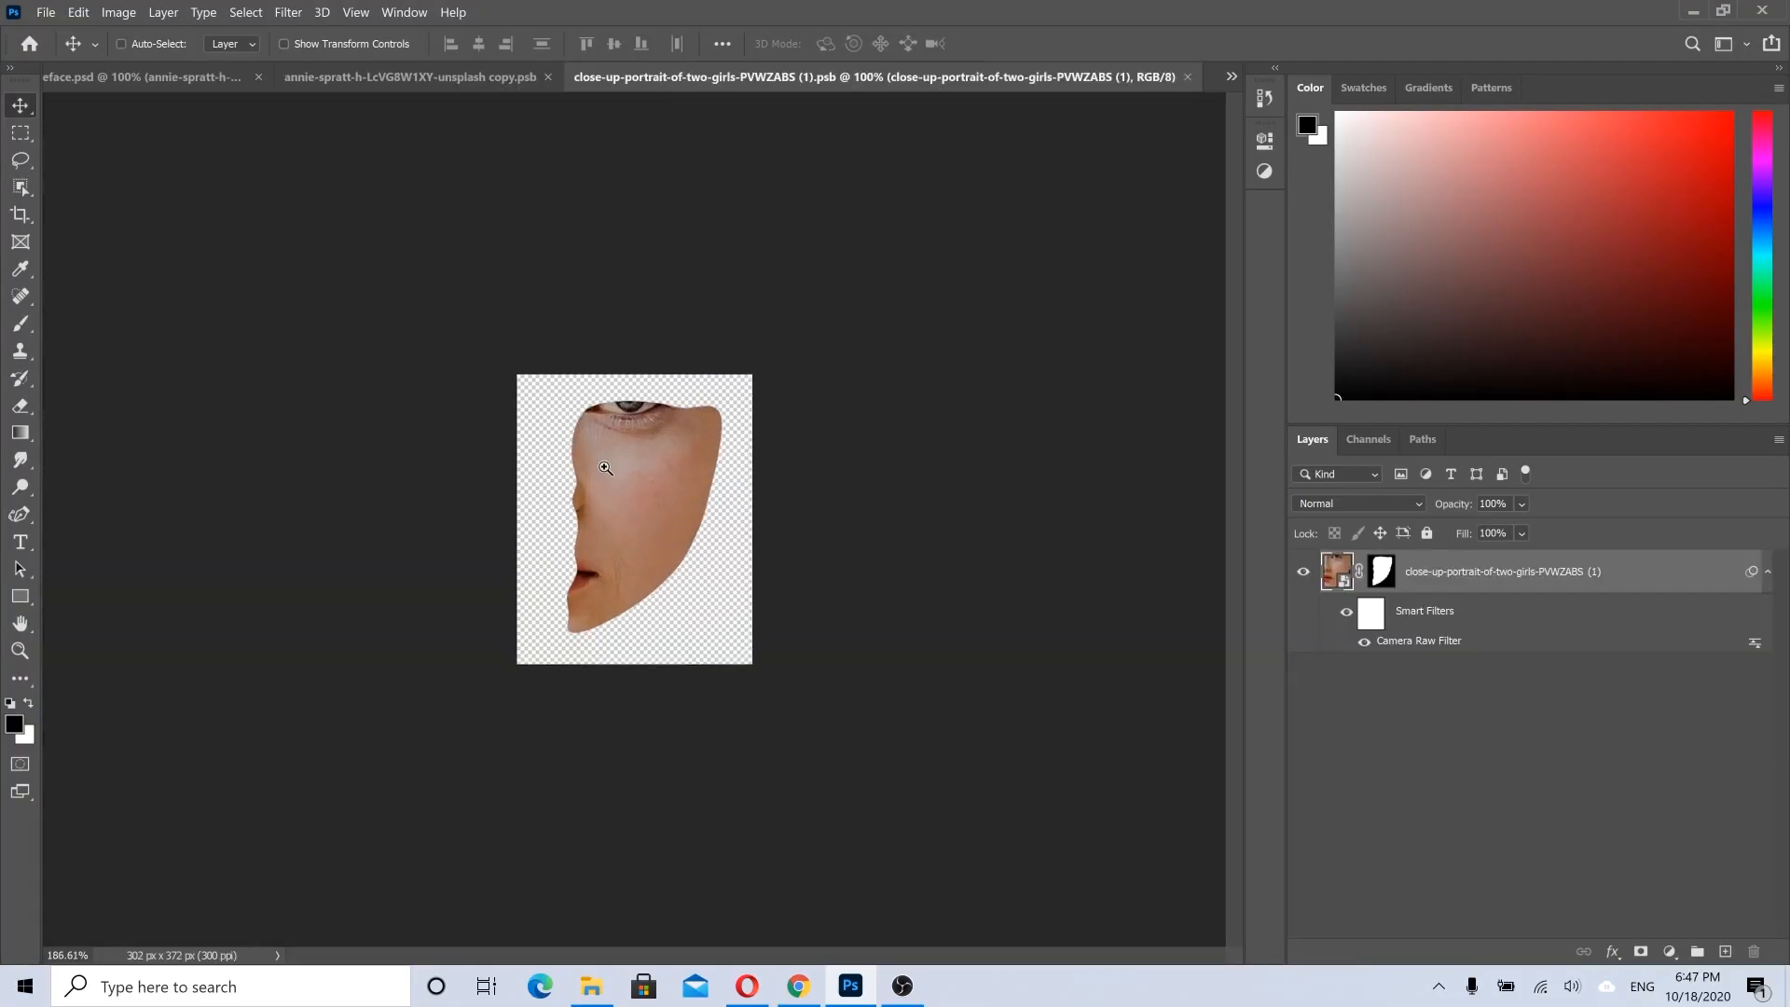
left_click_drag(606, 467, 656, 471)
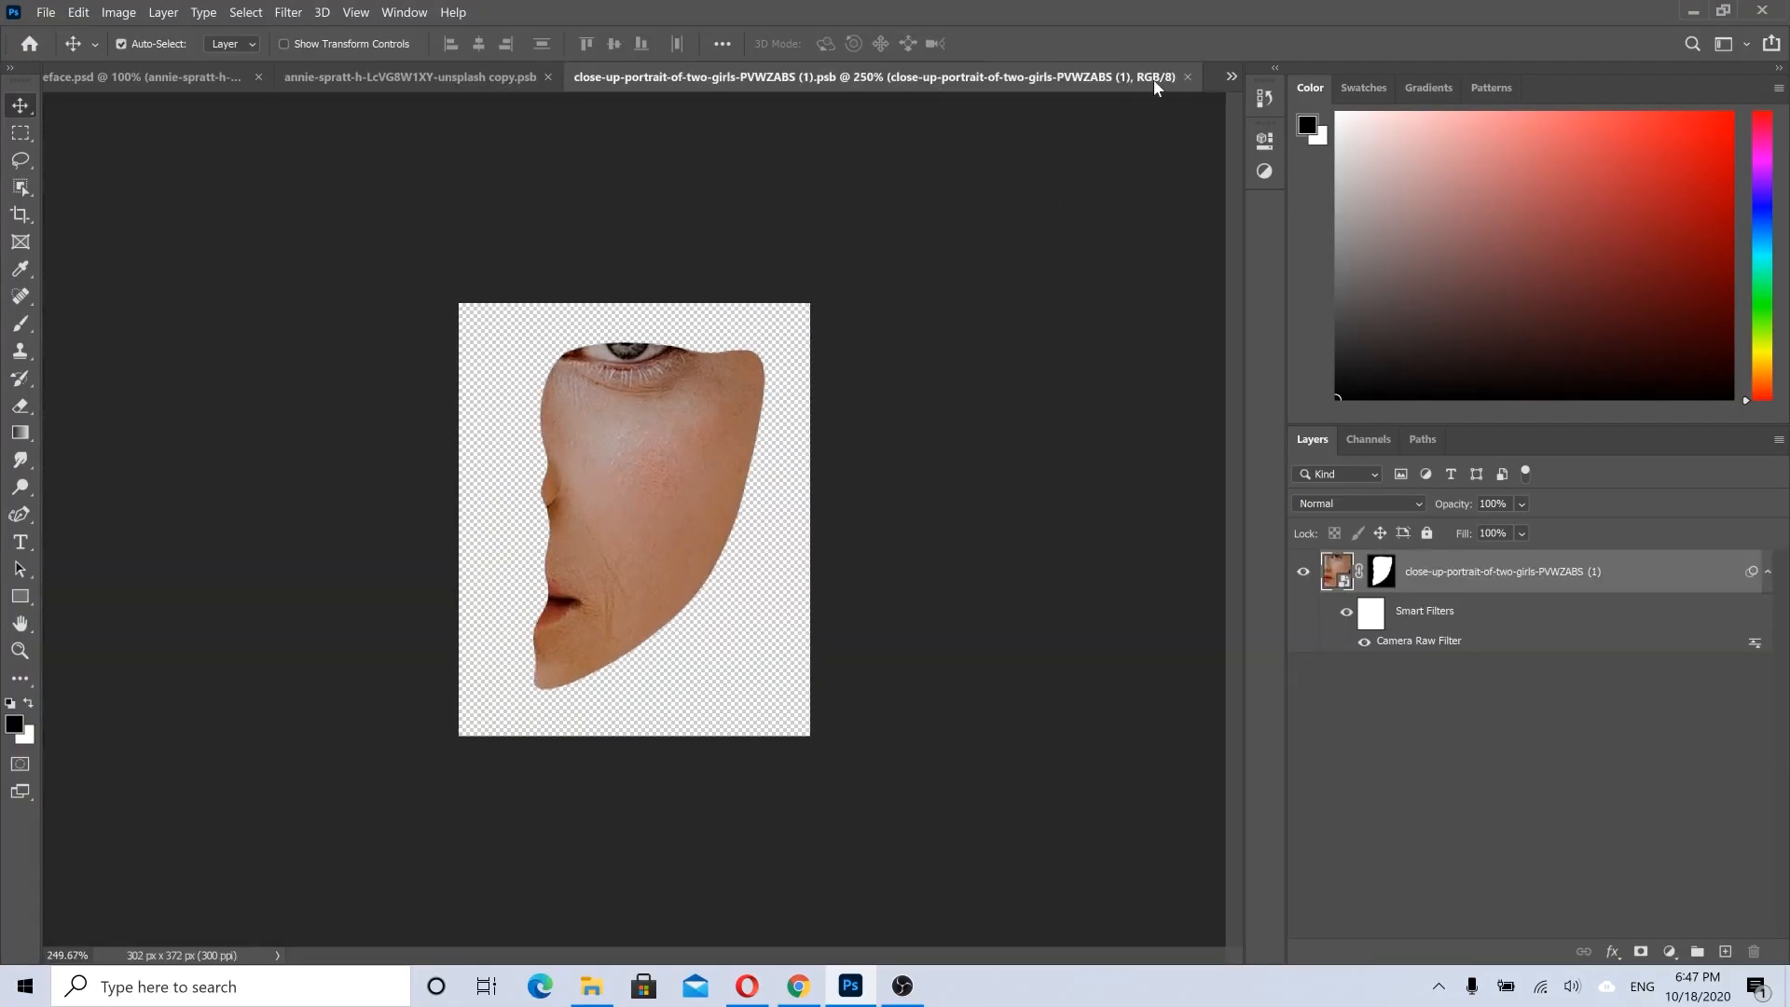
Step: Close the face-slice smart object contents and return to the main portrait
left_click(1188, 78)
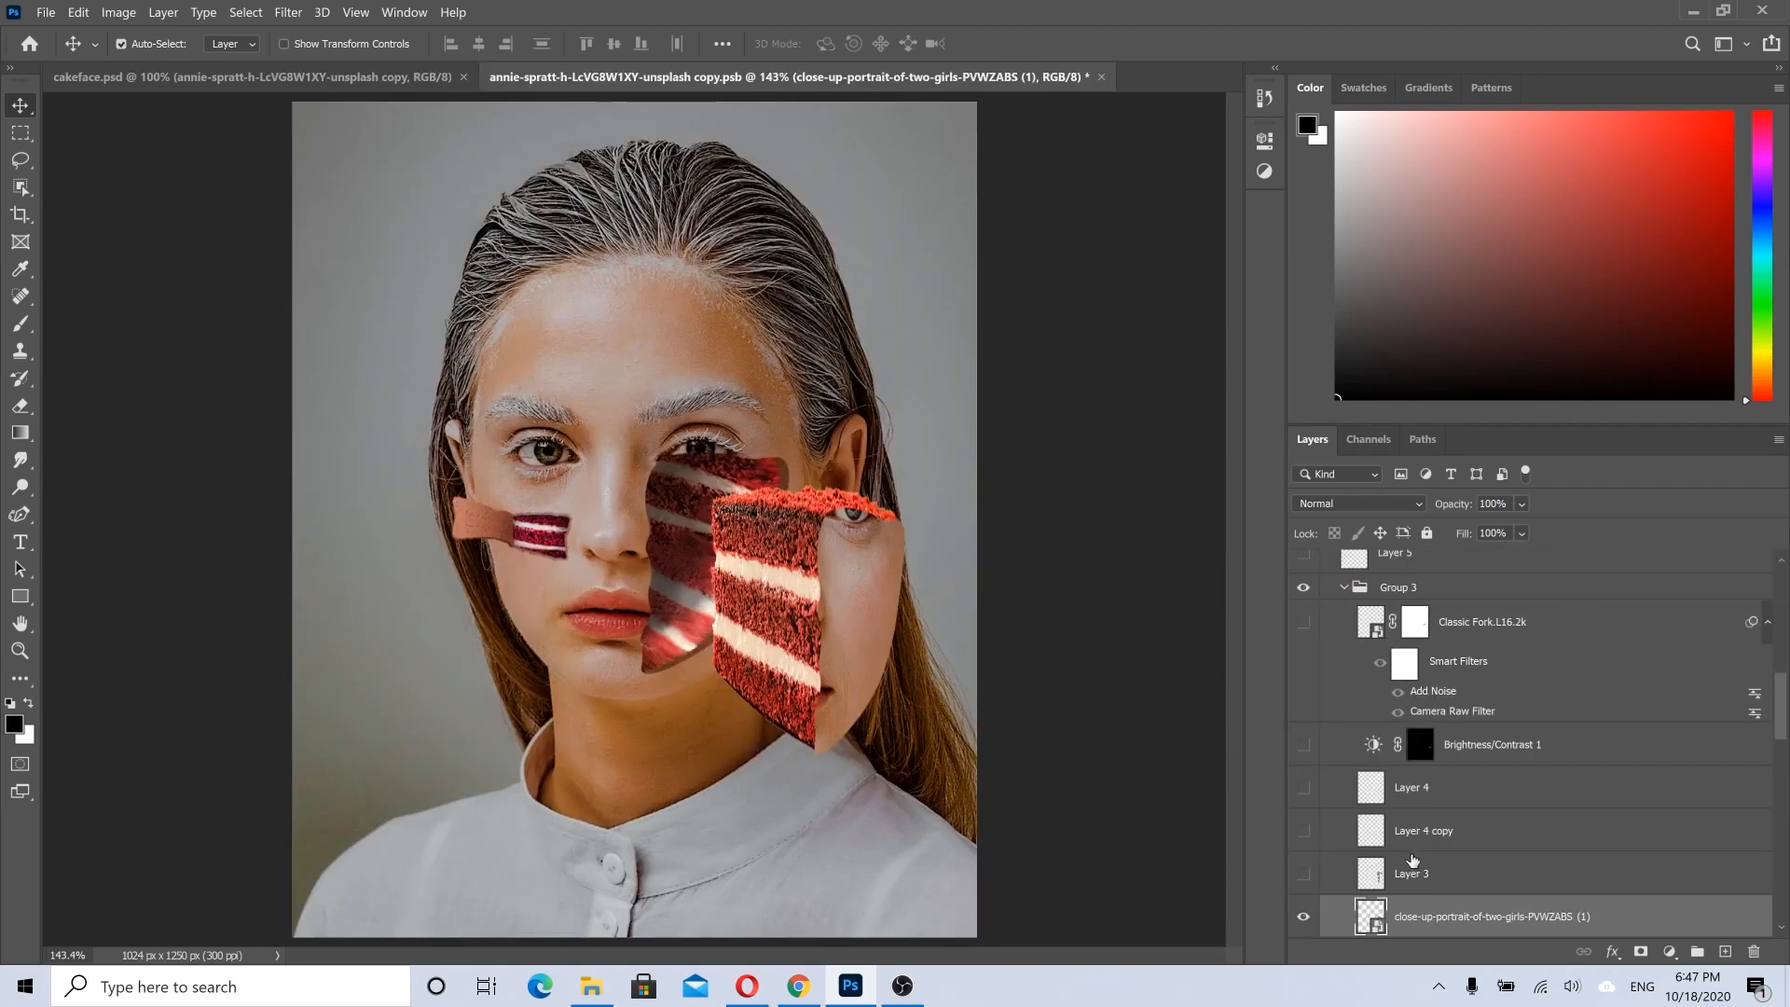
Step: Try to narrow and skew the face slice on the cake's side with Free Transform, and cancel the transformation
key("ctrl+t")
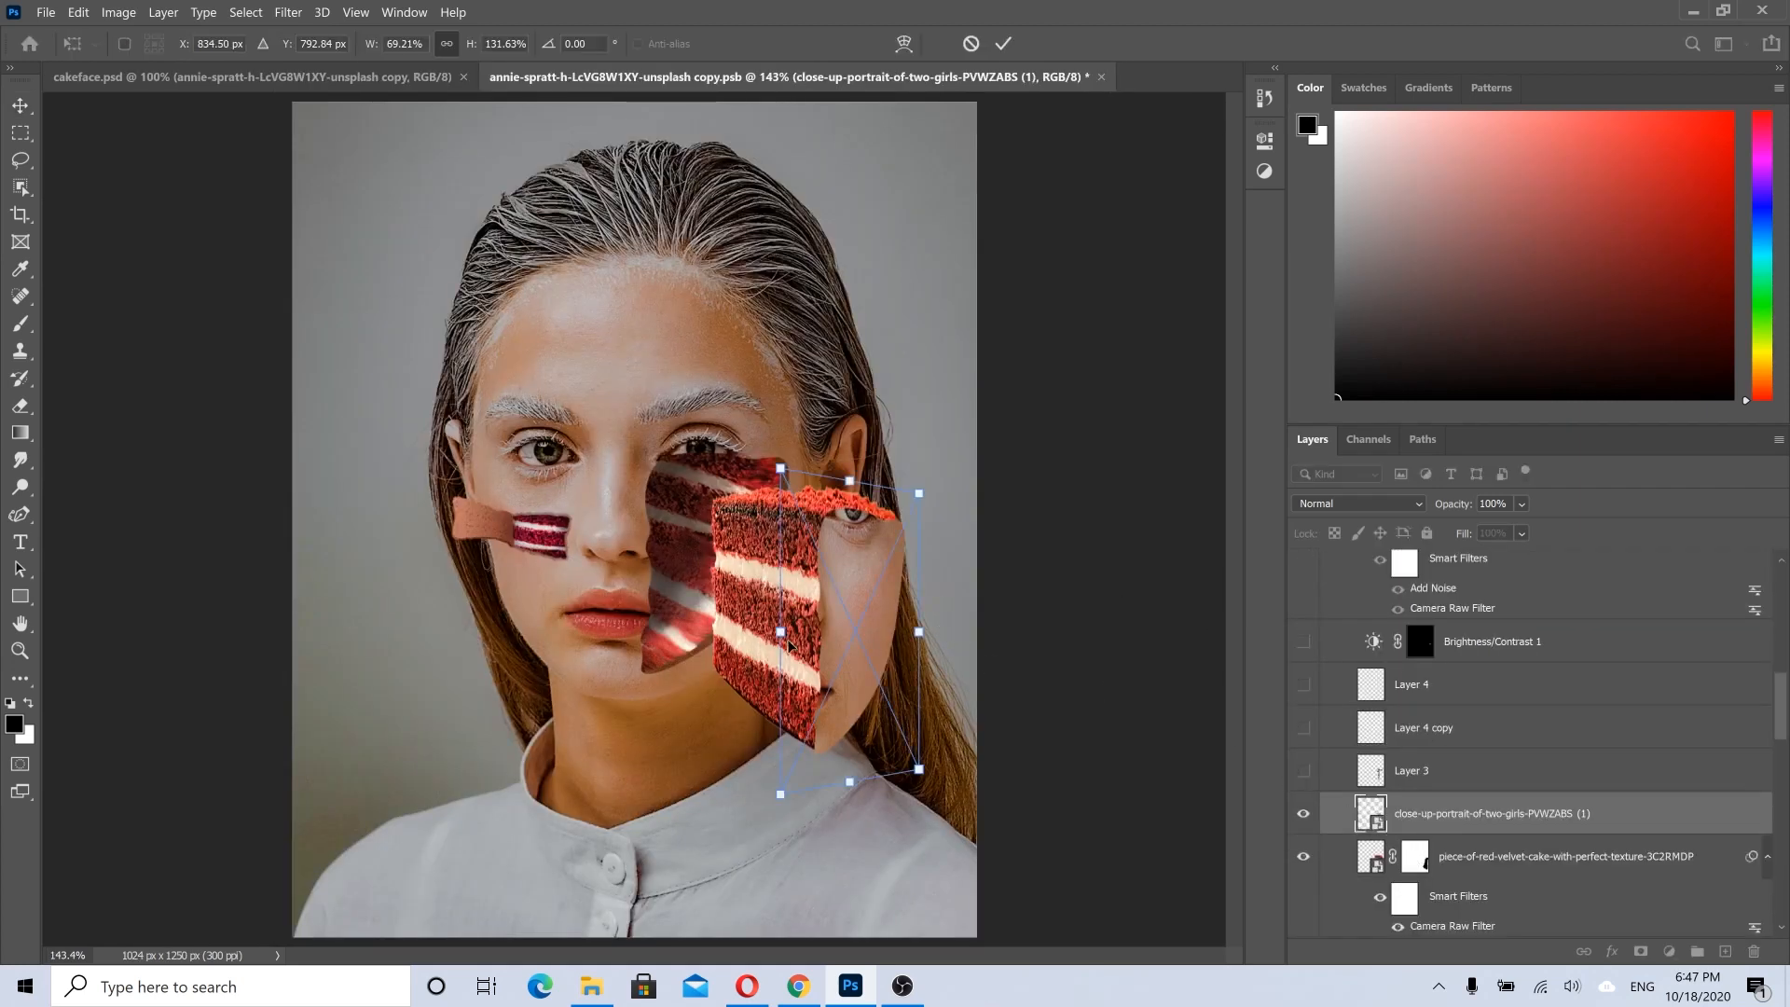
right_click(833, 626)
left_click(795, 633)
mouse_move(773, 632)
left_mouse_down()
mouse_move(694, 632)
mouse_move(790, 632)
left_mouse_up()
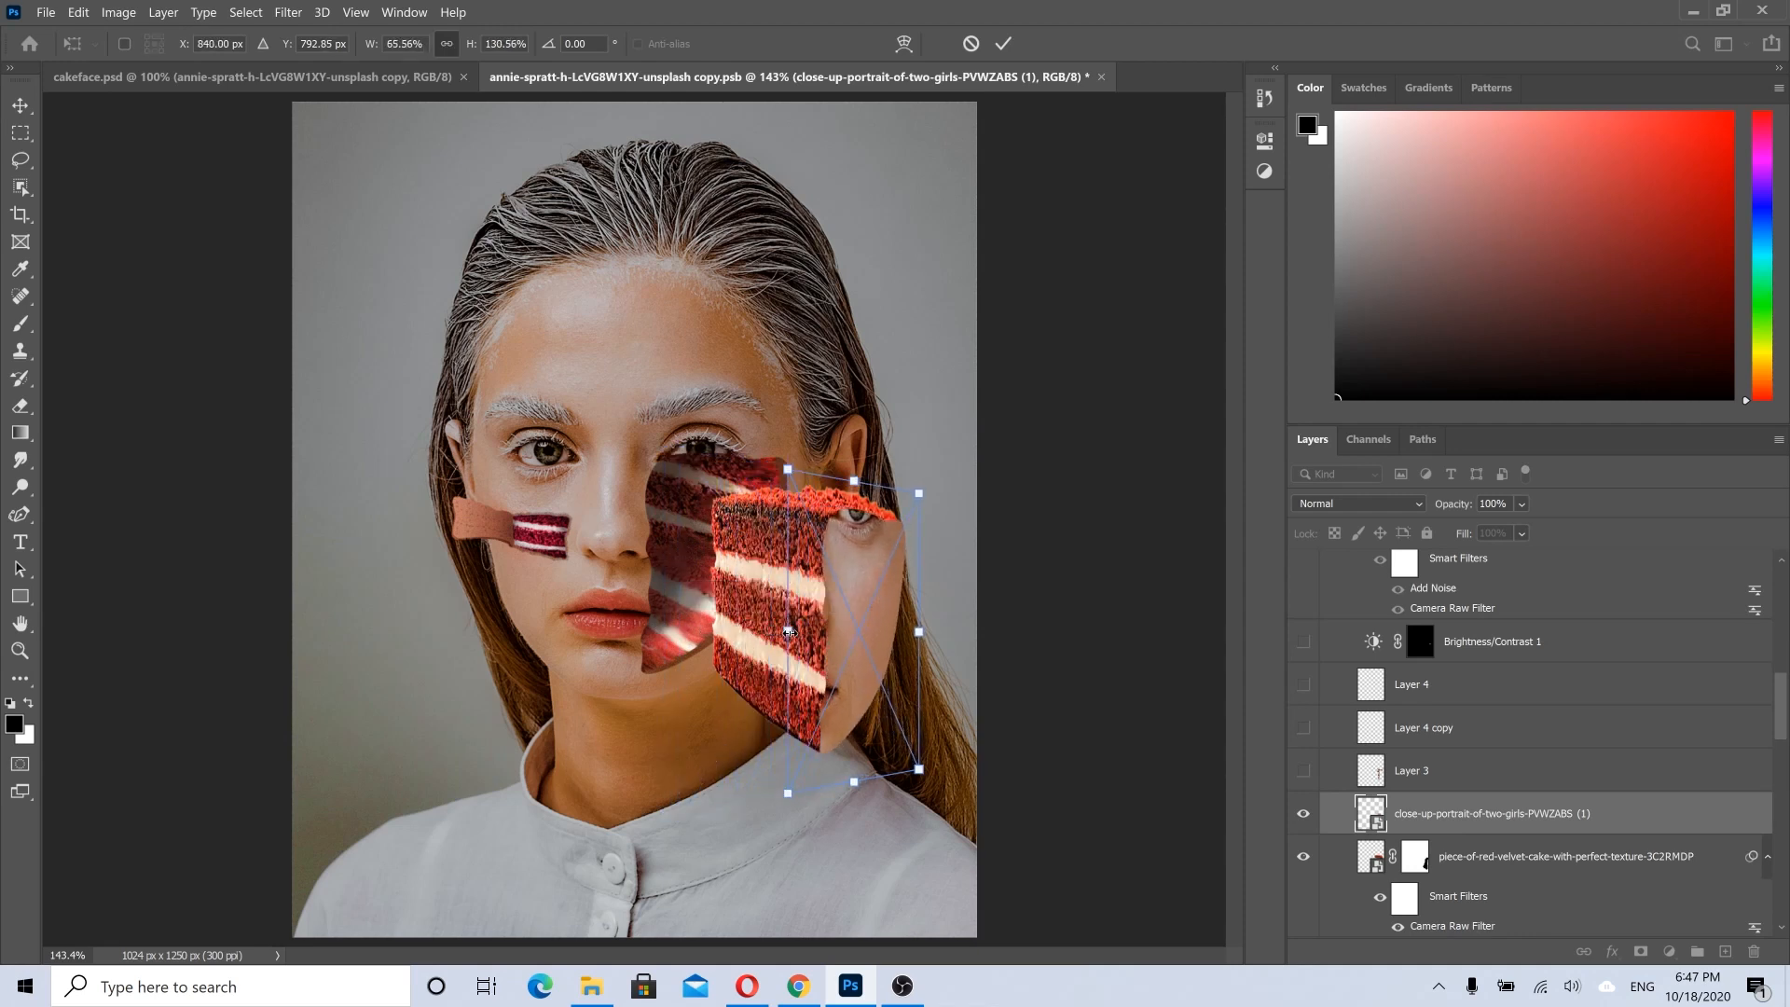
right_click(861, 610)
left_click(890, 714)
mouse_move(788, 631)
left_mouse_down()
mouse_move(786, 688)
mouse_move(788, 653)
left_mouse_up()
left_click_drag(918, 631, 918, 564)
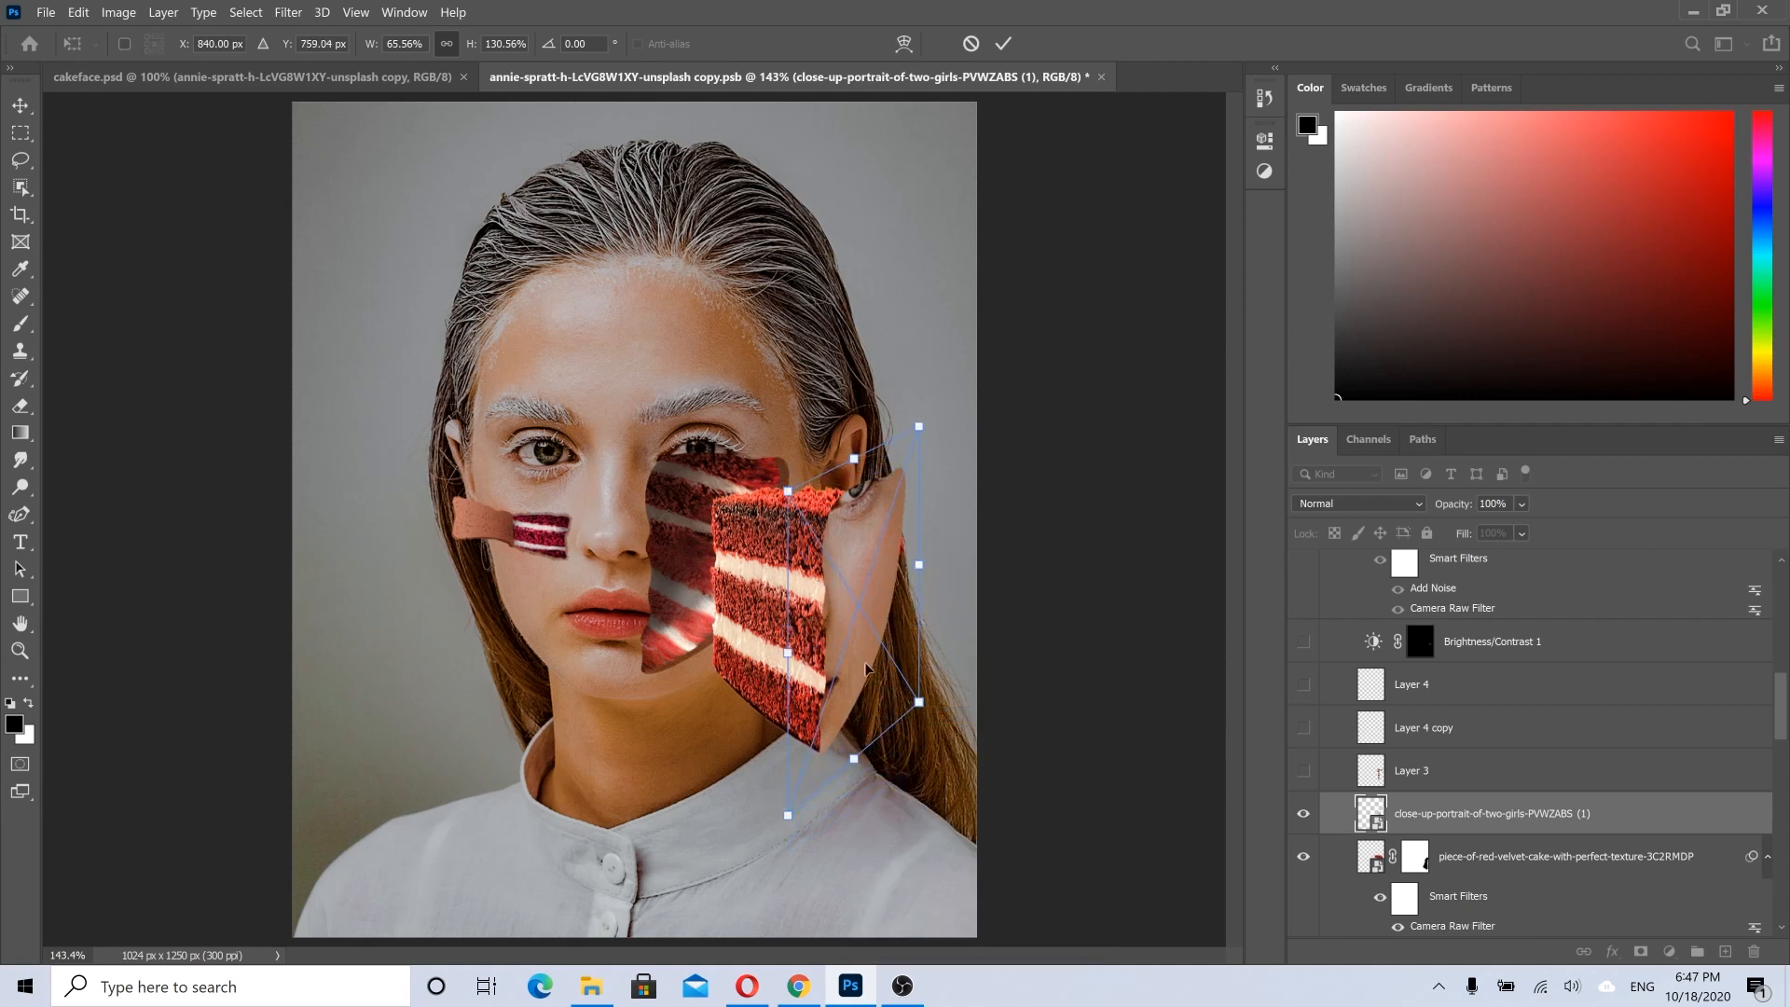
left_click(971, 43)
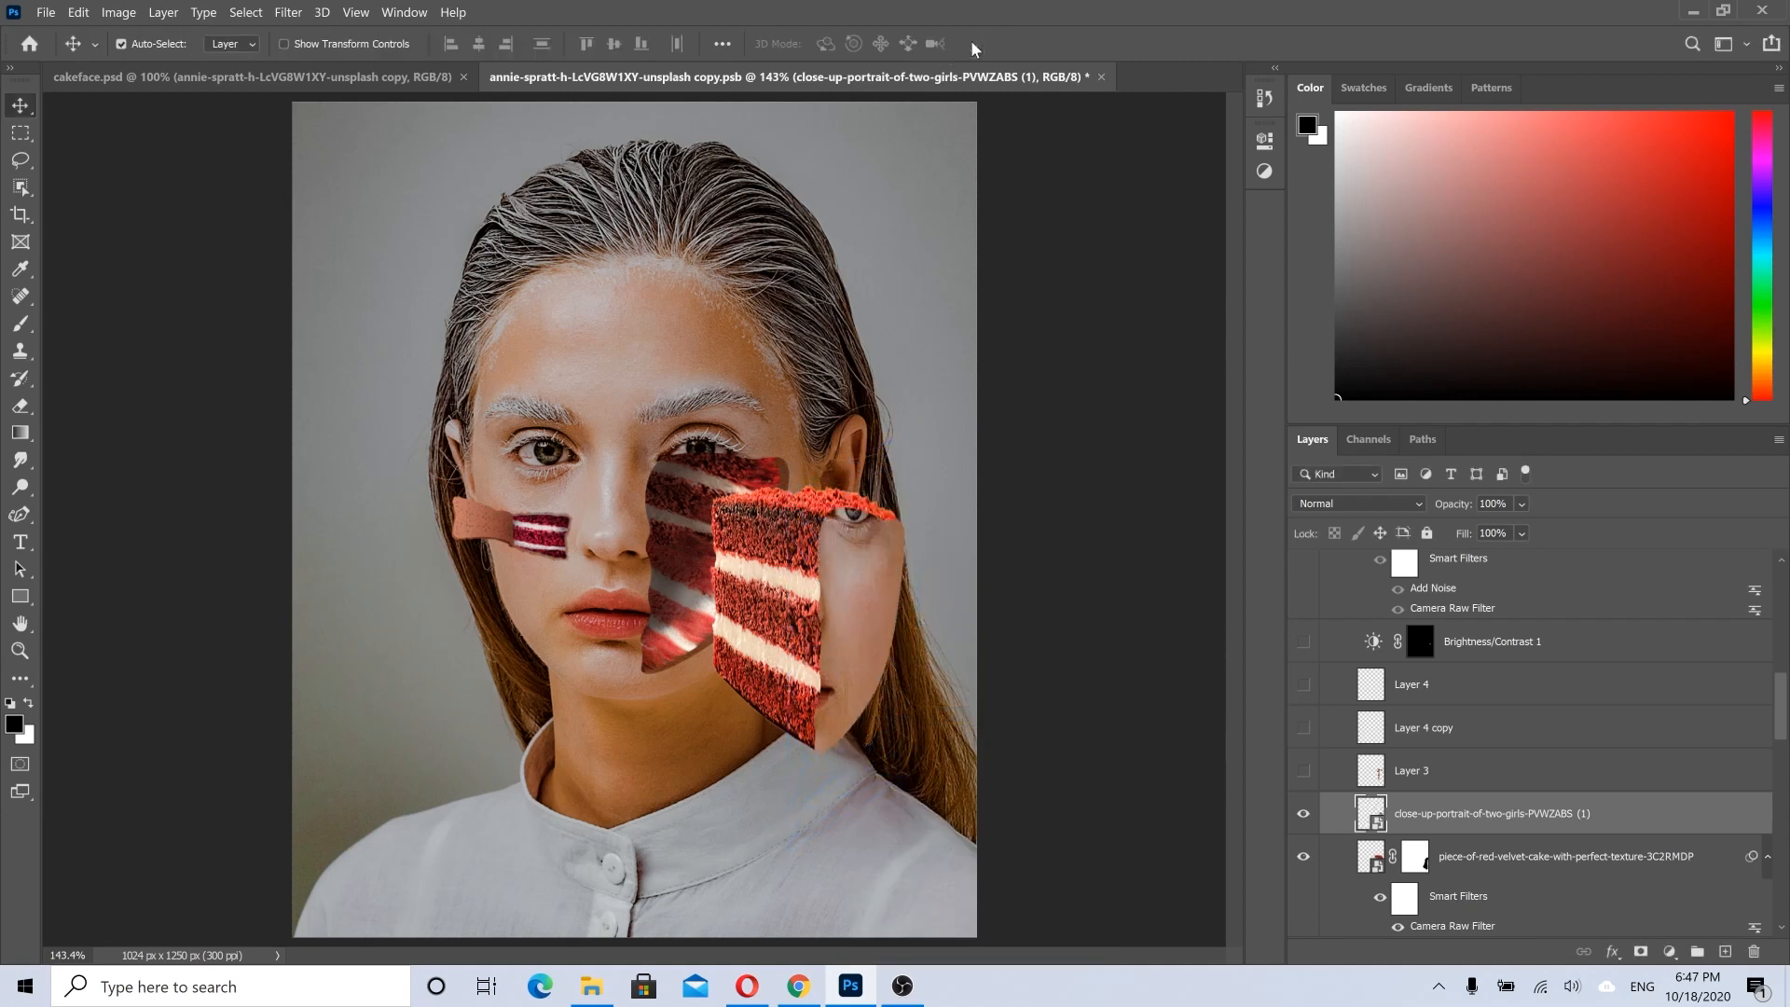
Step: Compare the large cake slice with its piece-of-red-velvet-cake layer off and on, and with its layer mask disabled and enabled
scroll(1532, 812, "down", 3)
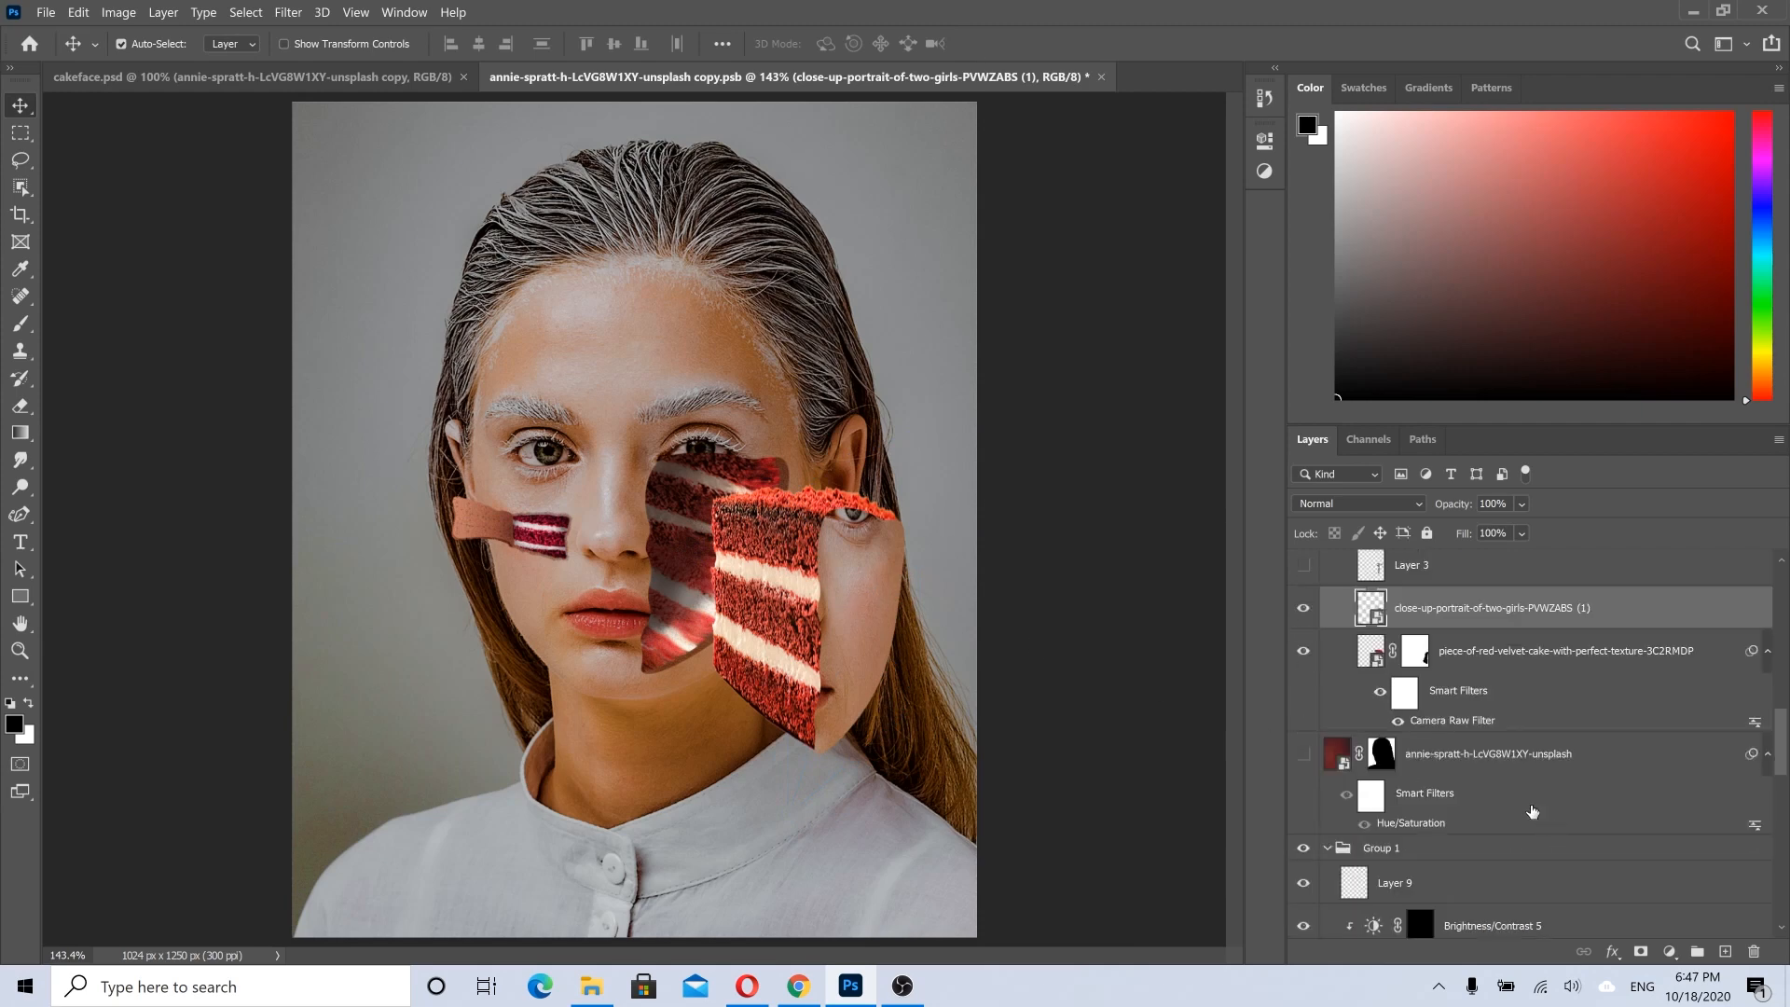
left_click(1303, 652)
left_click(1300, 658)
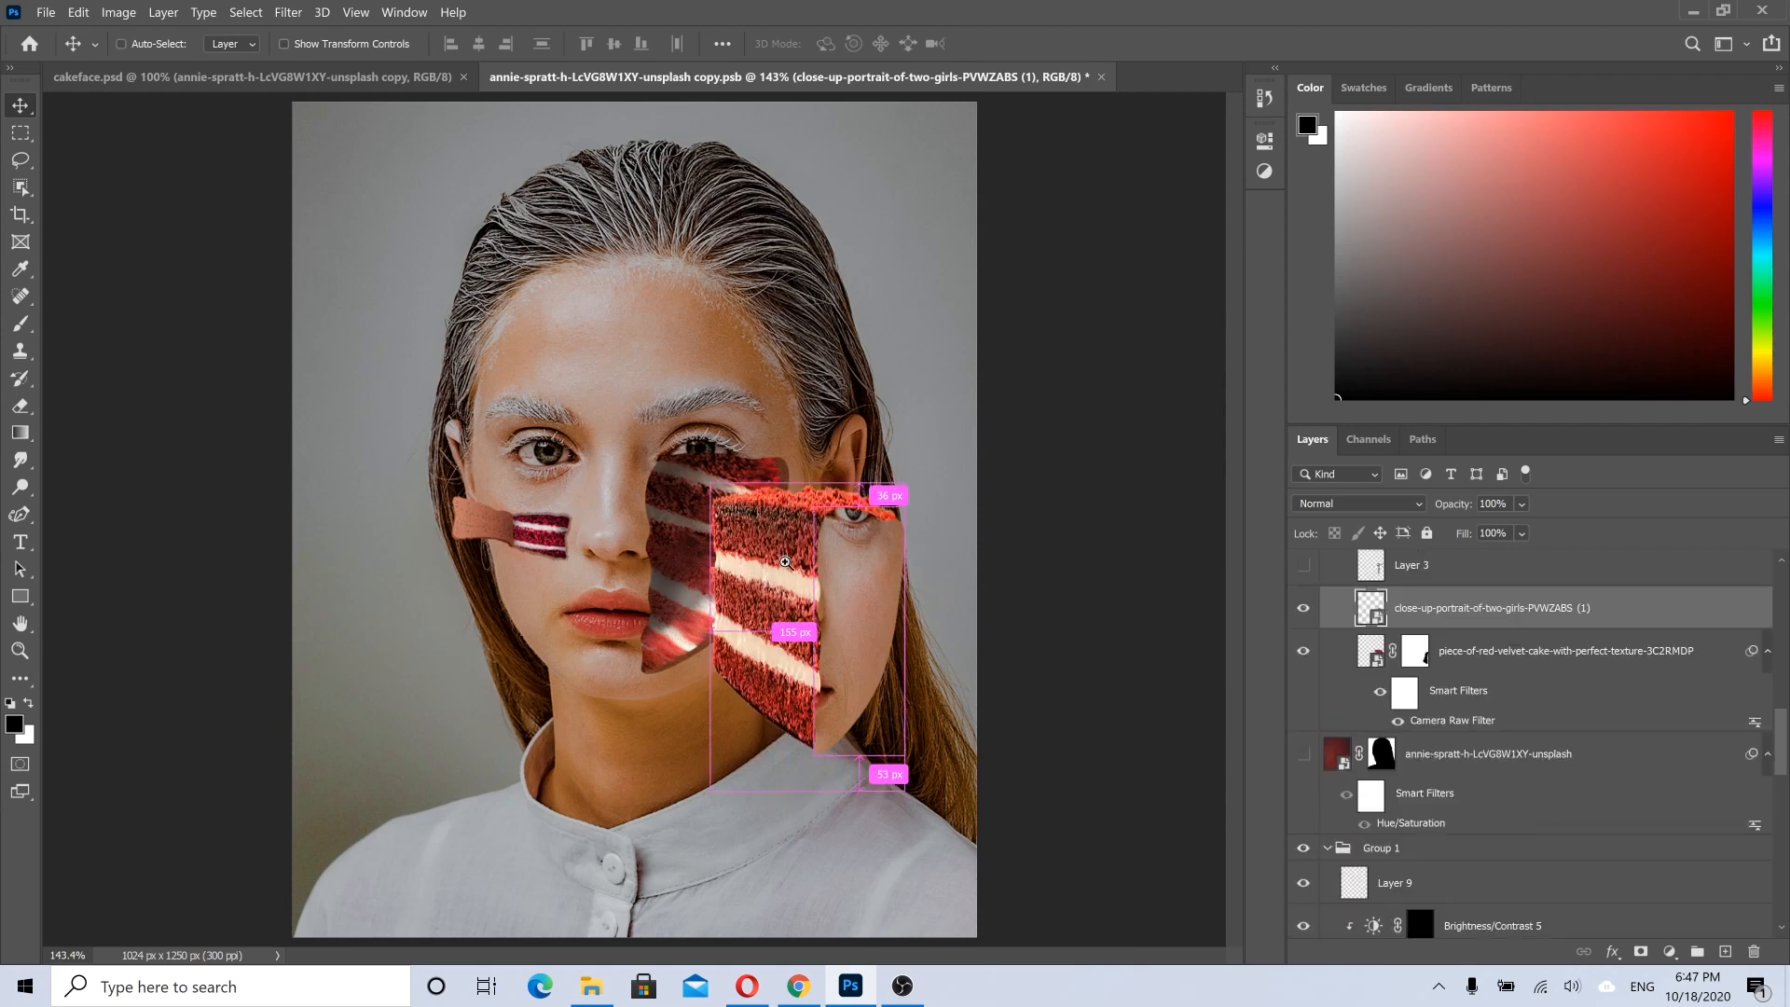
mouse_move(789, 561)
left_mouse_down()
mouse_move(885, 560)
mouse_move(788, 562)
left_mouse_up()
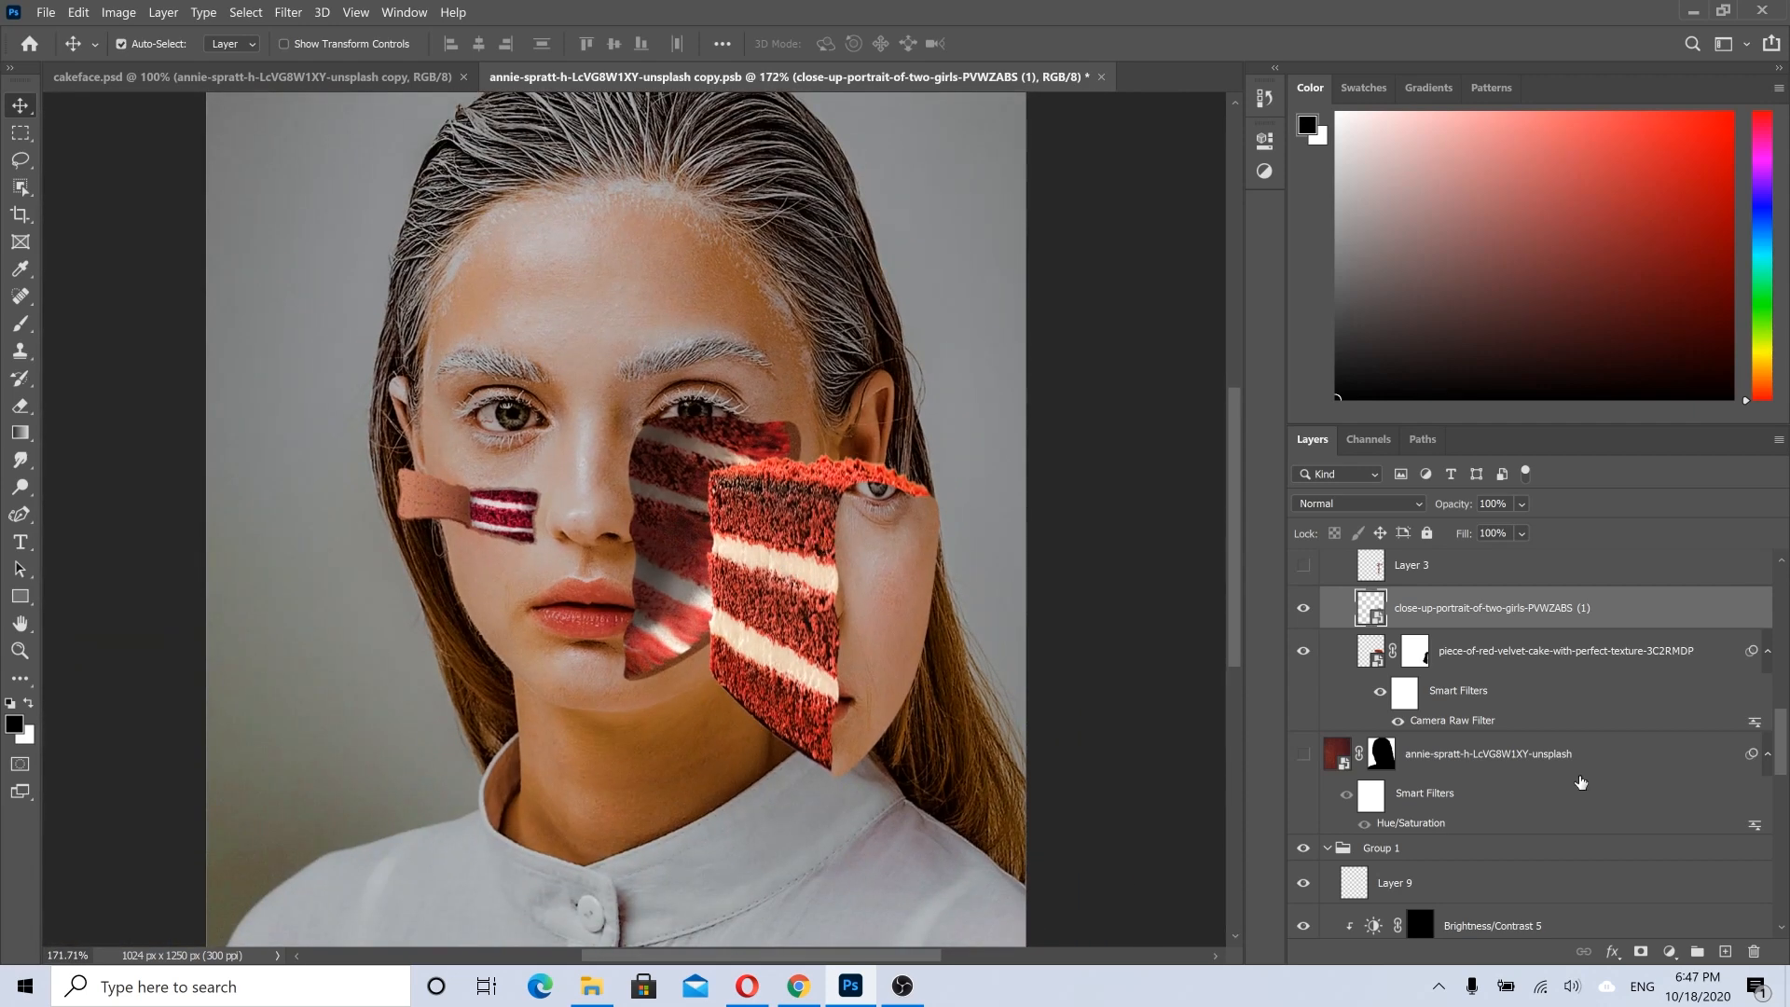
left_click(1459, 659)
left_click(1416, 651, "shift")
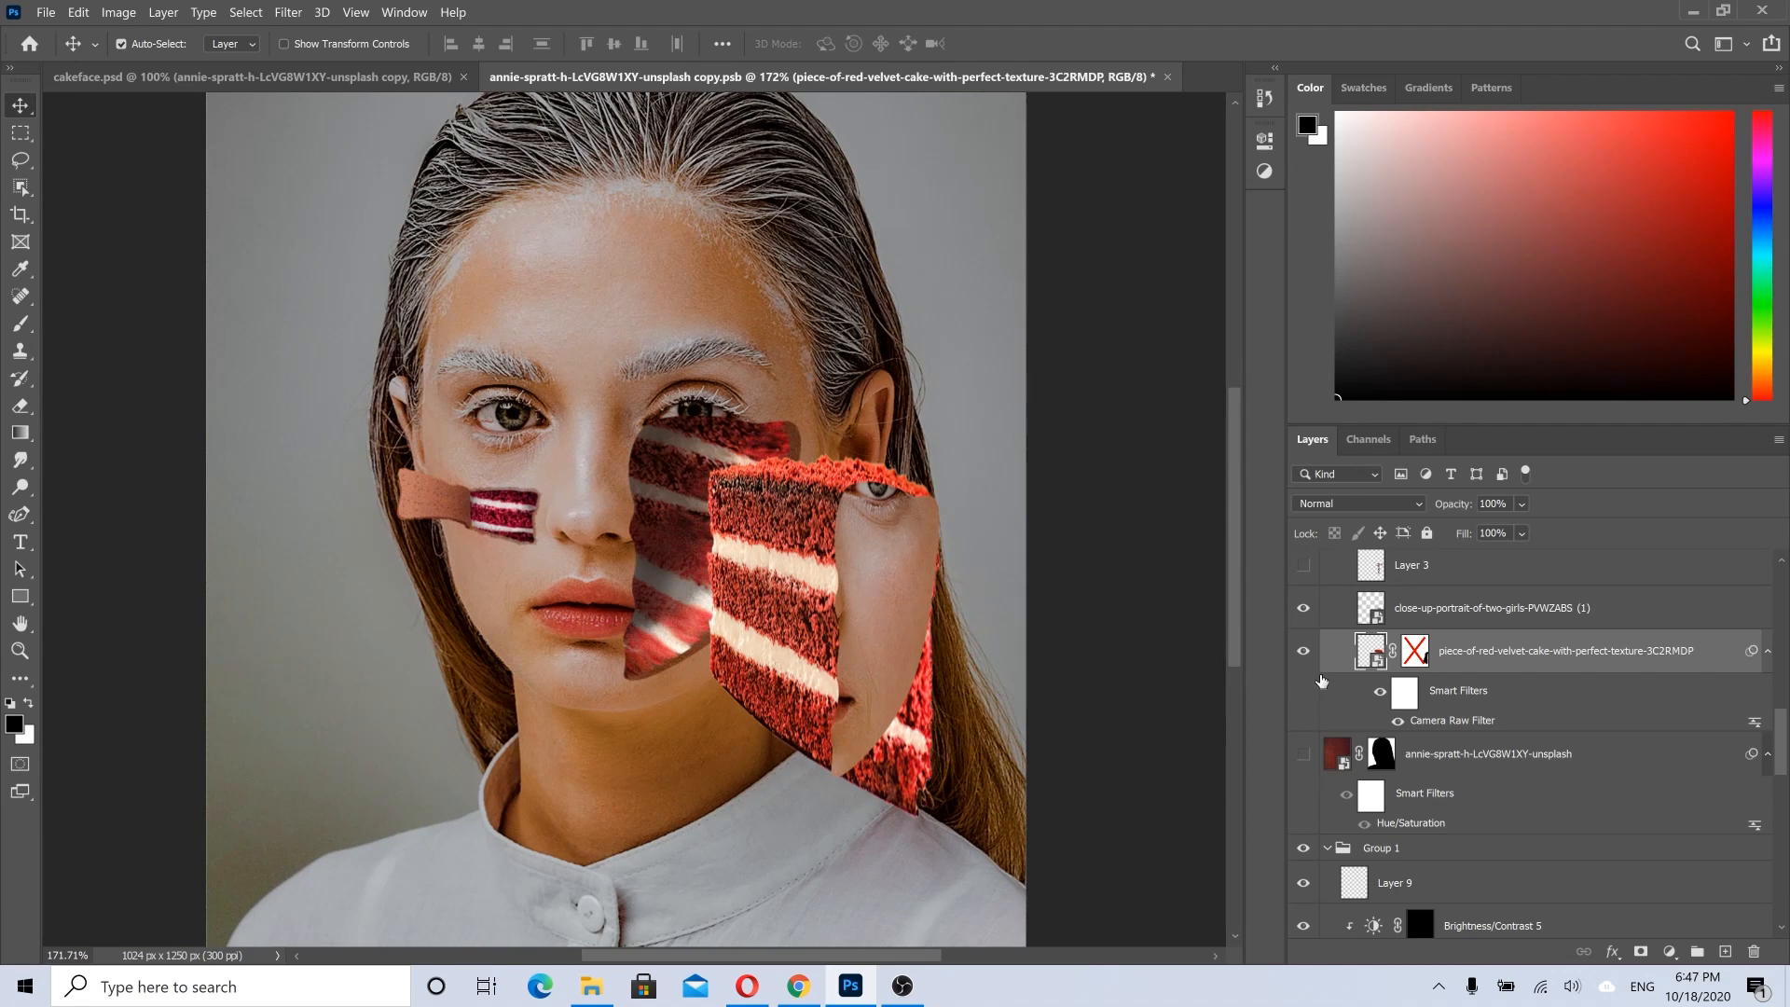
left_click(1410, 653, "shift")
Step: Show Layer 3, the painted ragged cake edge between the cake slice and the face
scroll(1339, 771, "up", 4)
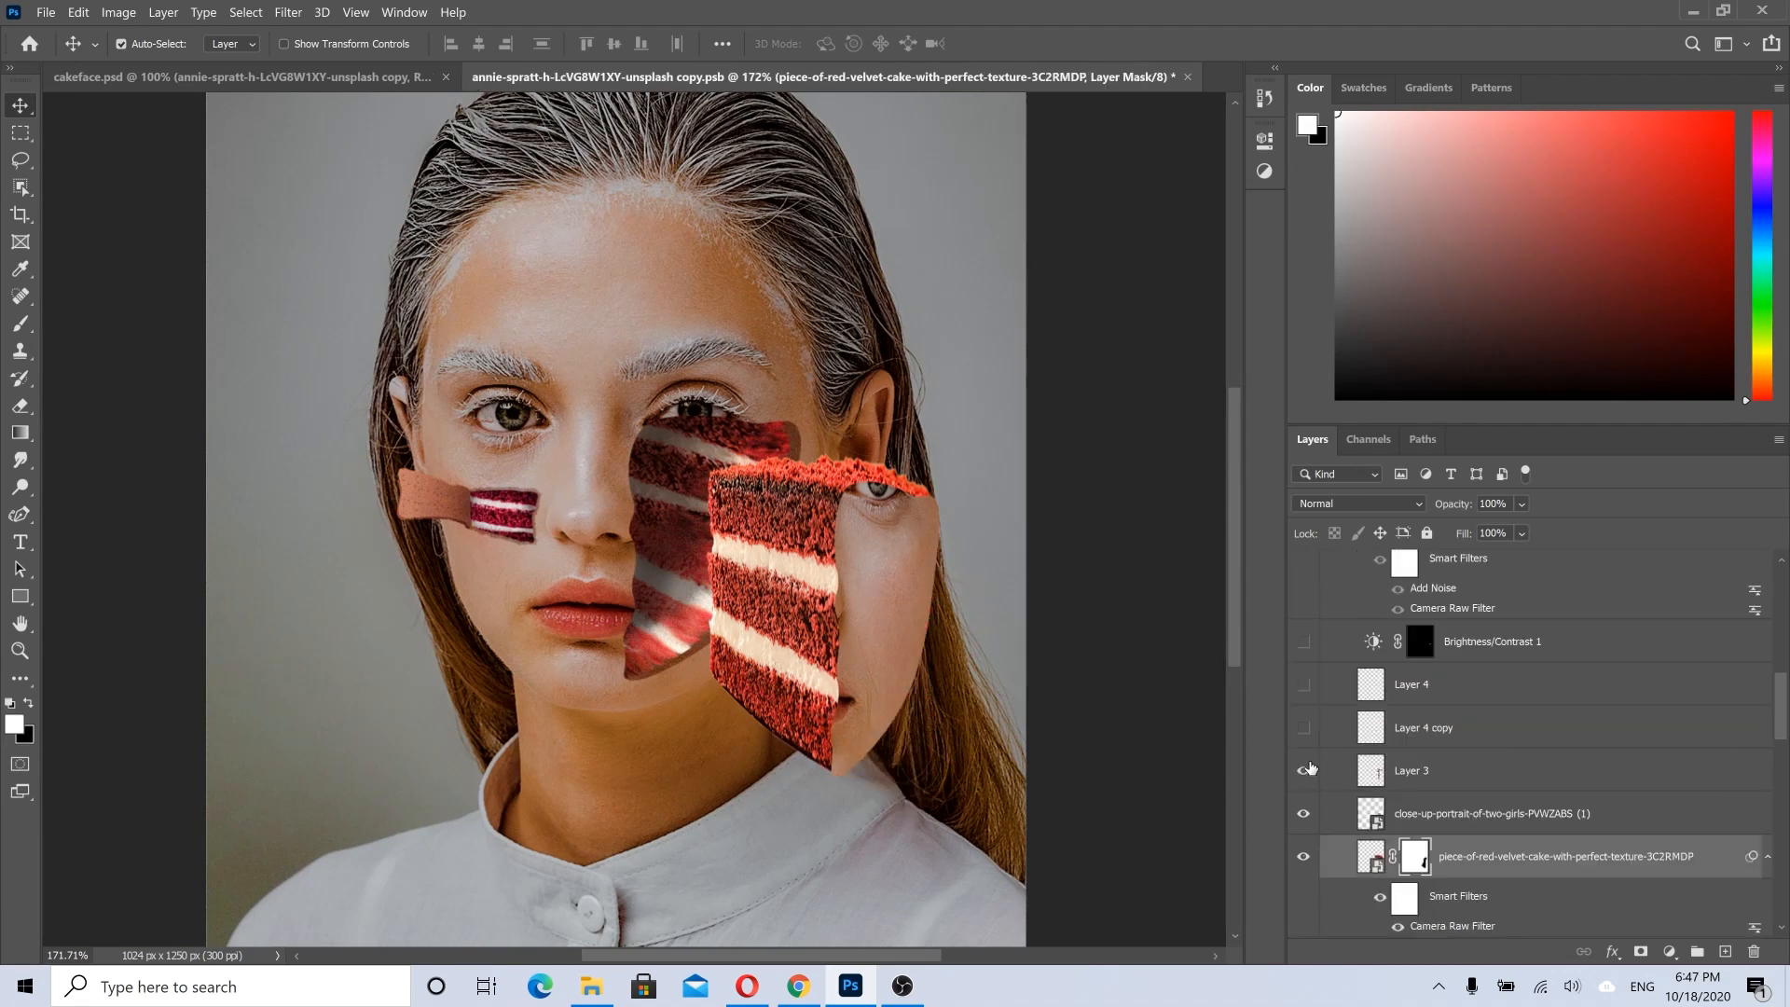
left_click(1304, 770)
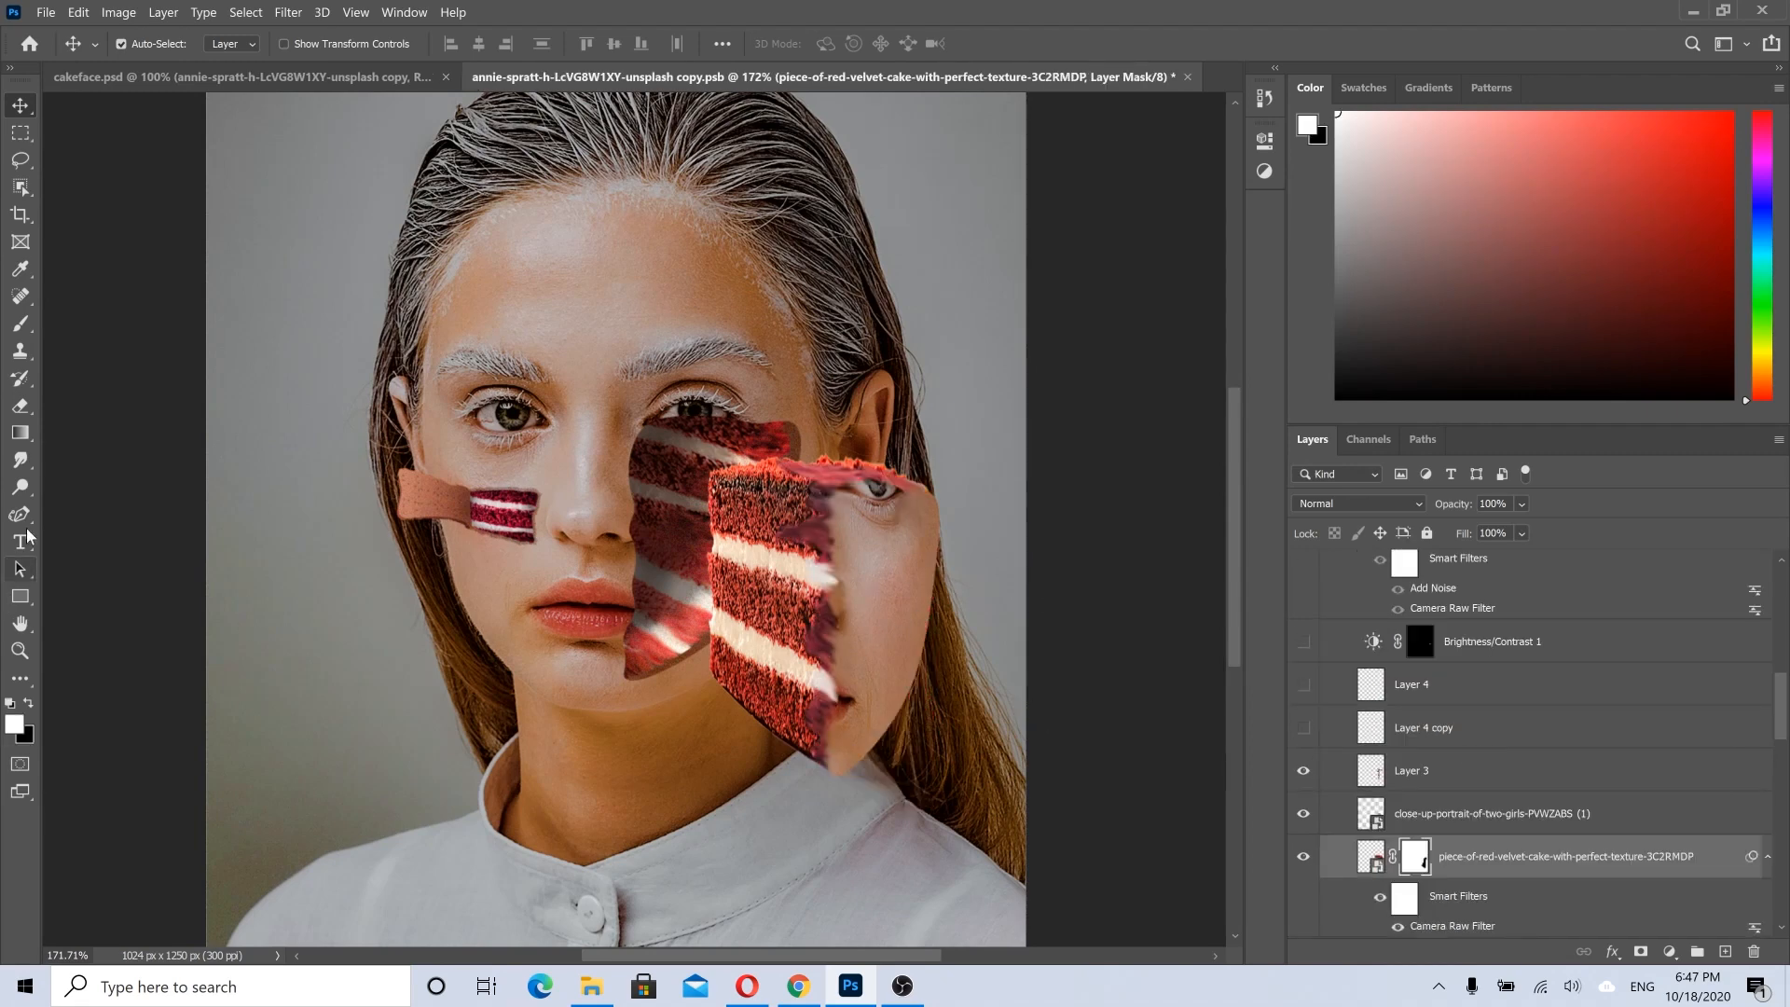
scroll(867, 508, "up", 3)
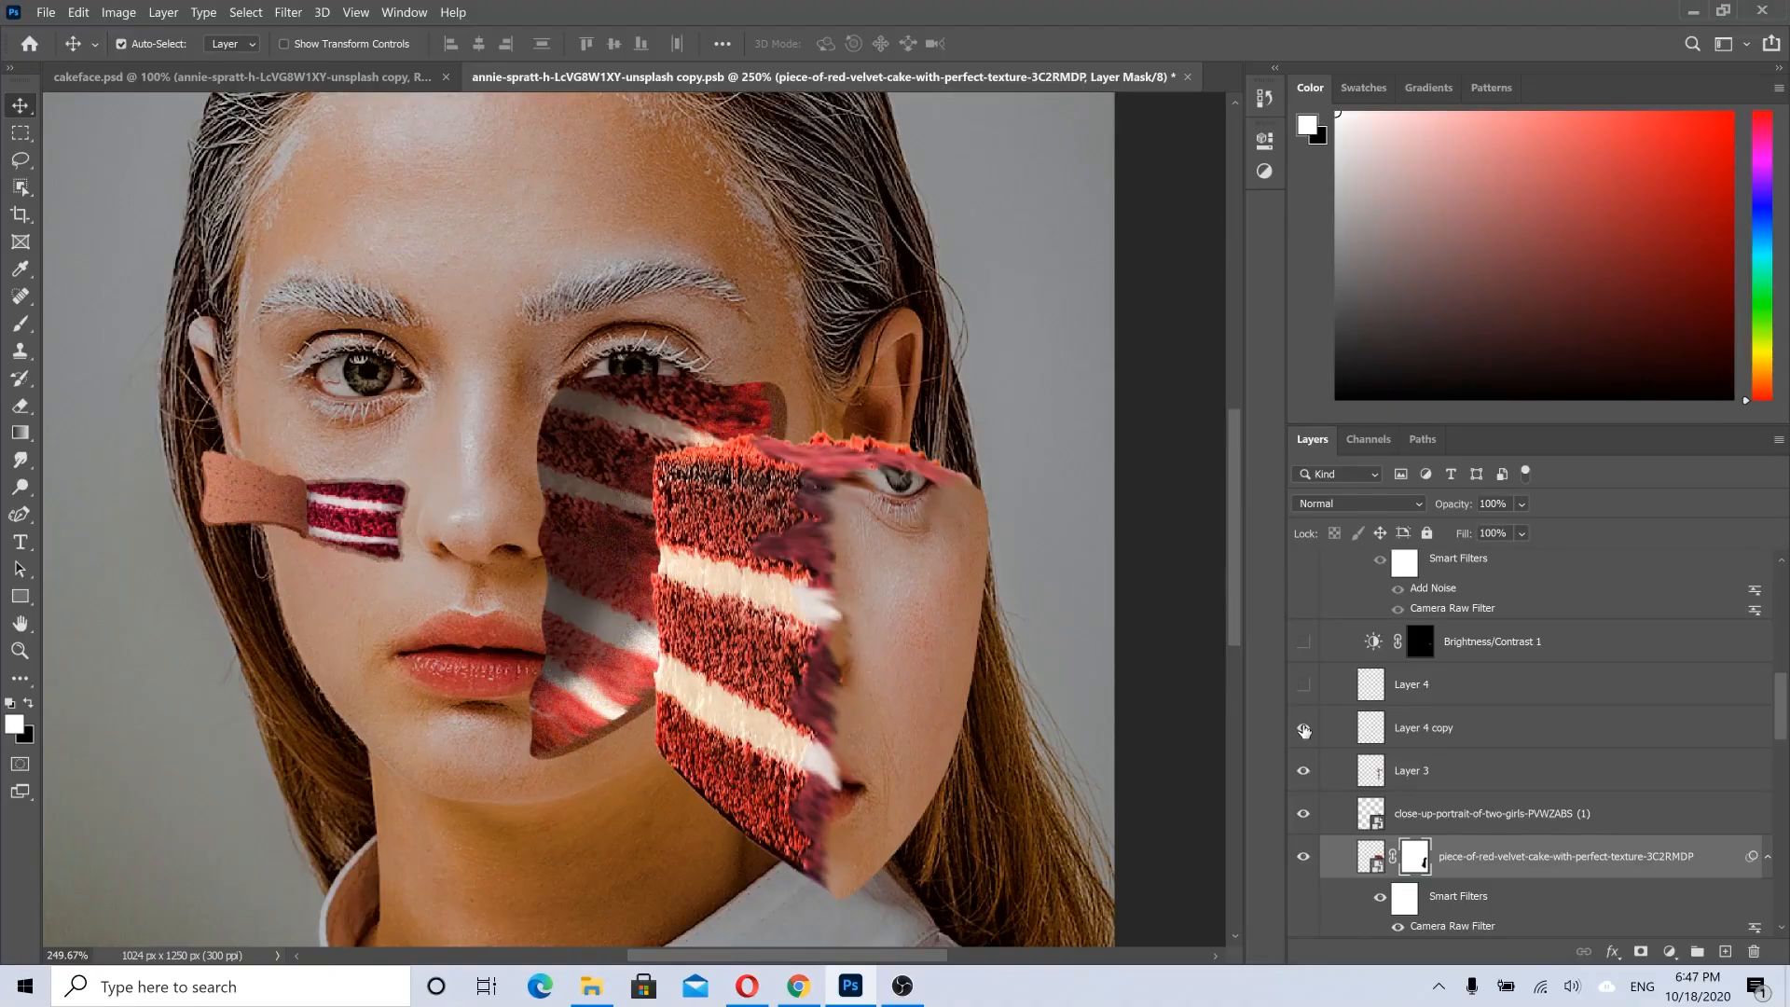
Step: Check Layer 4 copy, Layer 4 and Brightness/Contrast 1, leave them hidden, and show the Classic Fork.L16.2k layer on the face slice
left_click(1303, 731)
left_click(1304, 730)
left_click(1304, 684)
left_click(1301, 651)
left_click(1302, 651)
scroll(1470, 804, "up", 2)
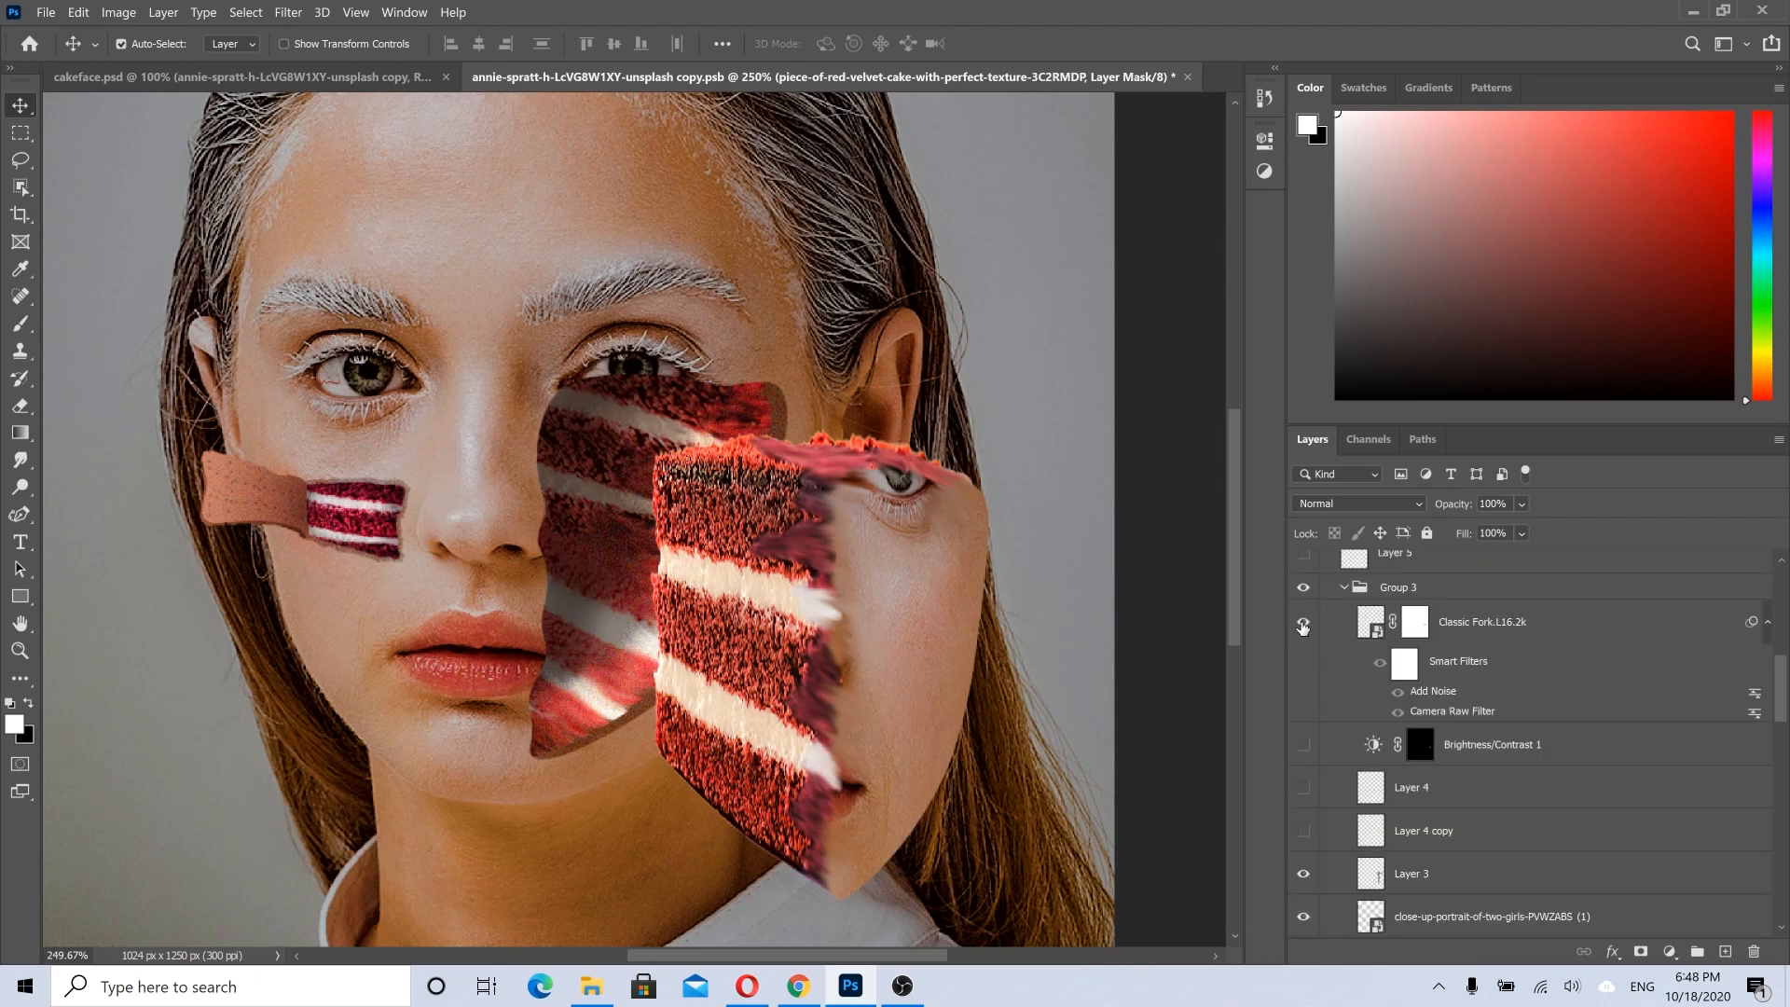
left_click(1304, 624)
scroll(932, 652, "down", 5)
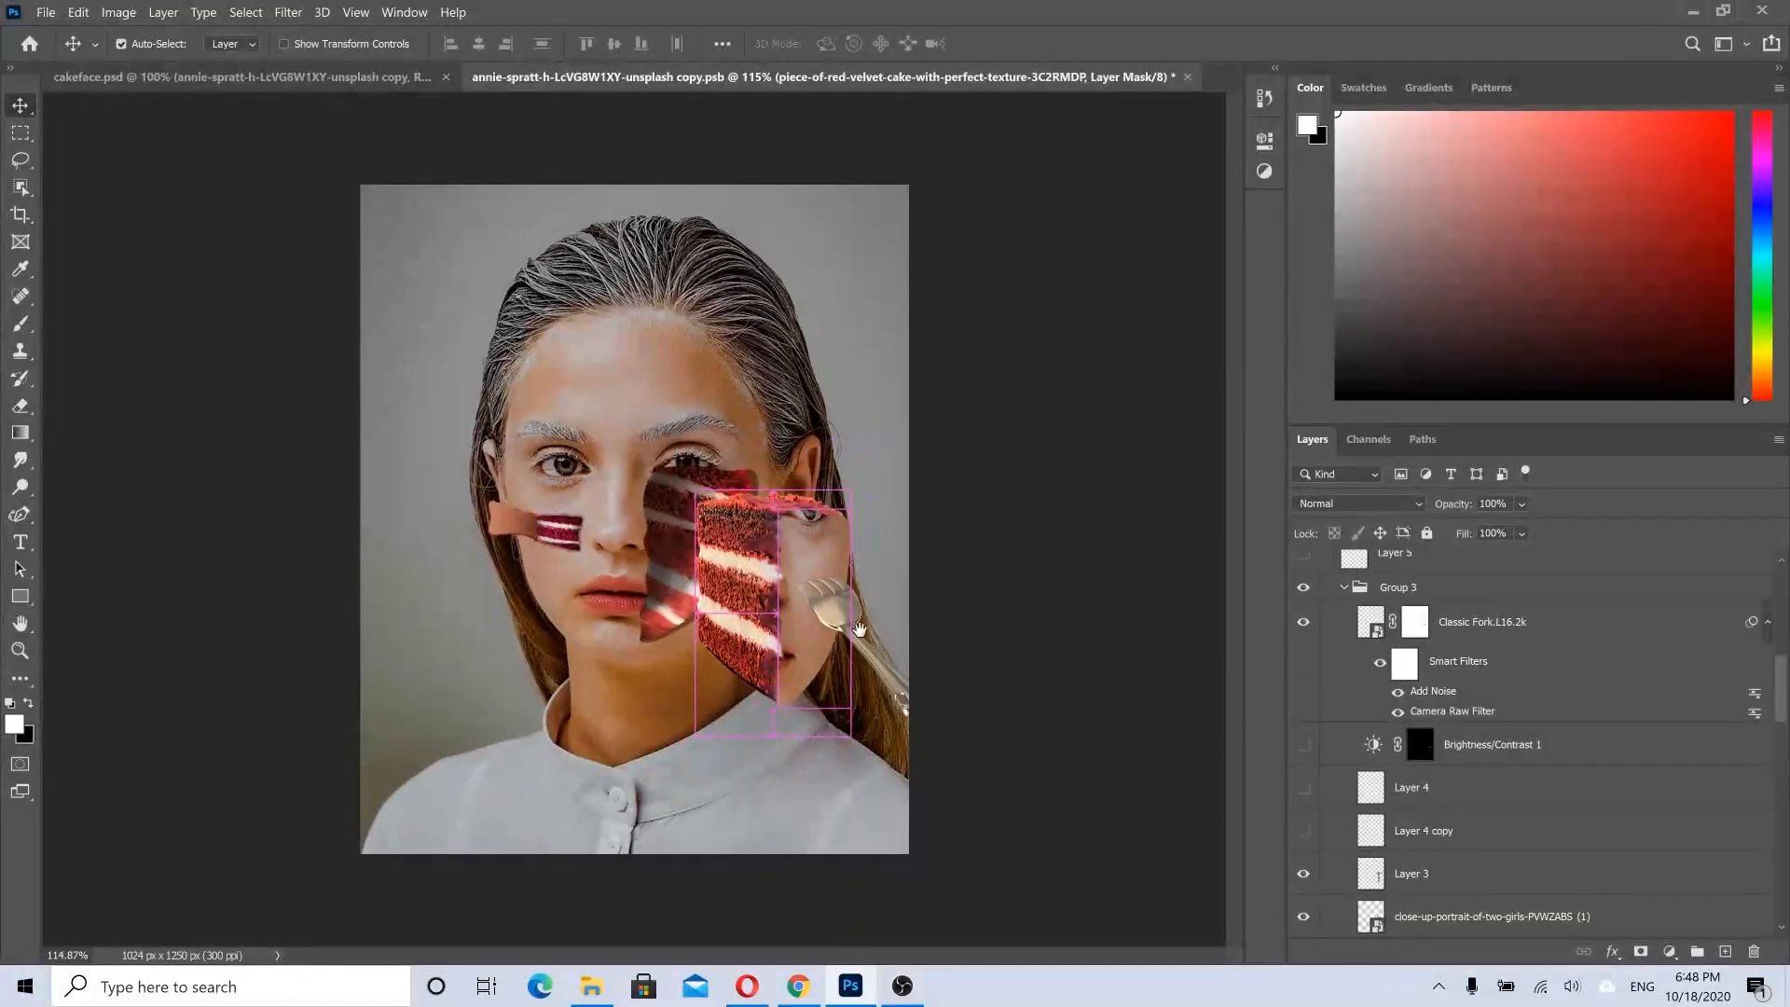
Step: Examine the tines of the fork on the face slice with the fork's layer mask disabled and enabled
scroll(950, 714, "up", 4)
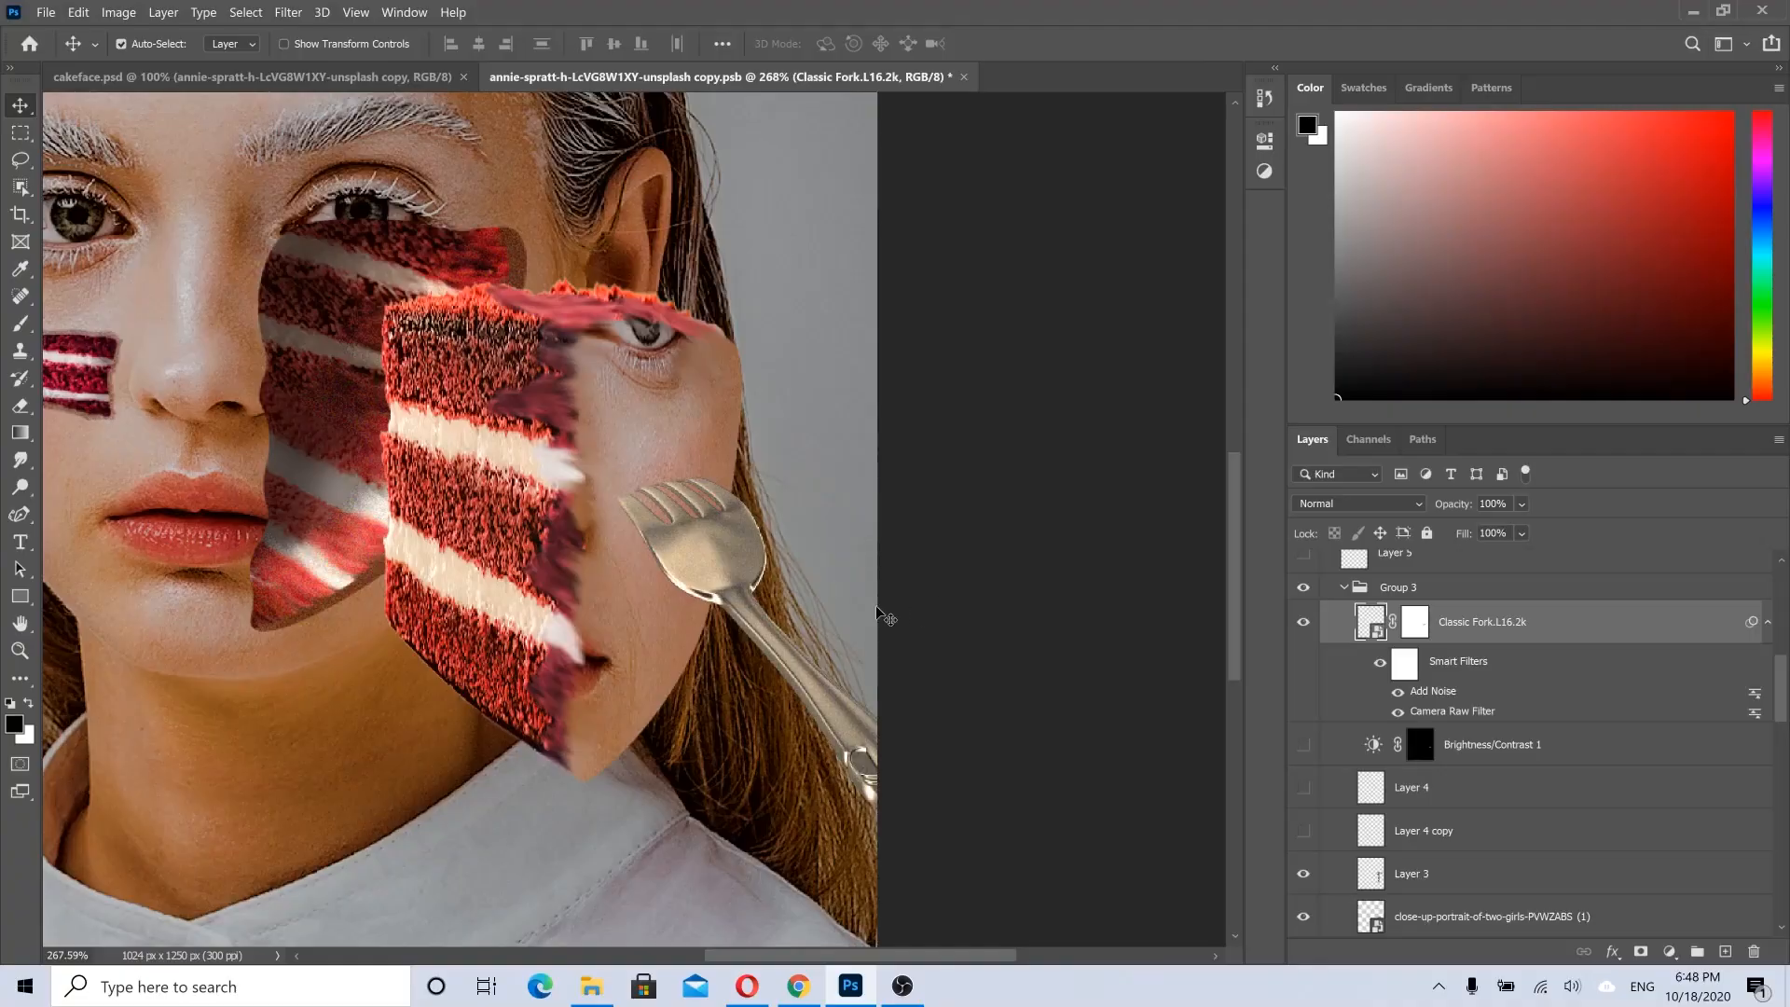
scroll(713, 555, "up", 5)
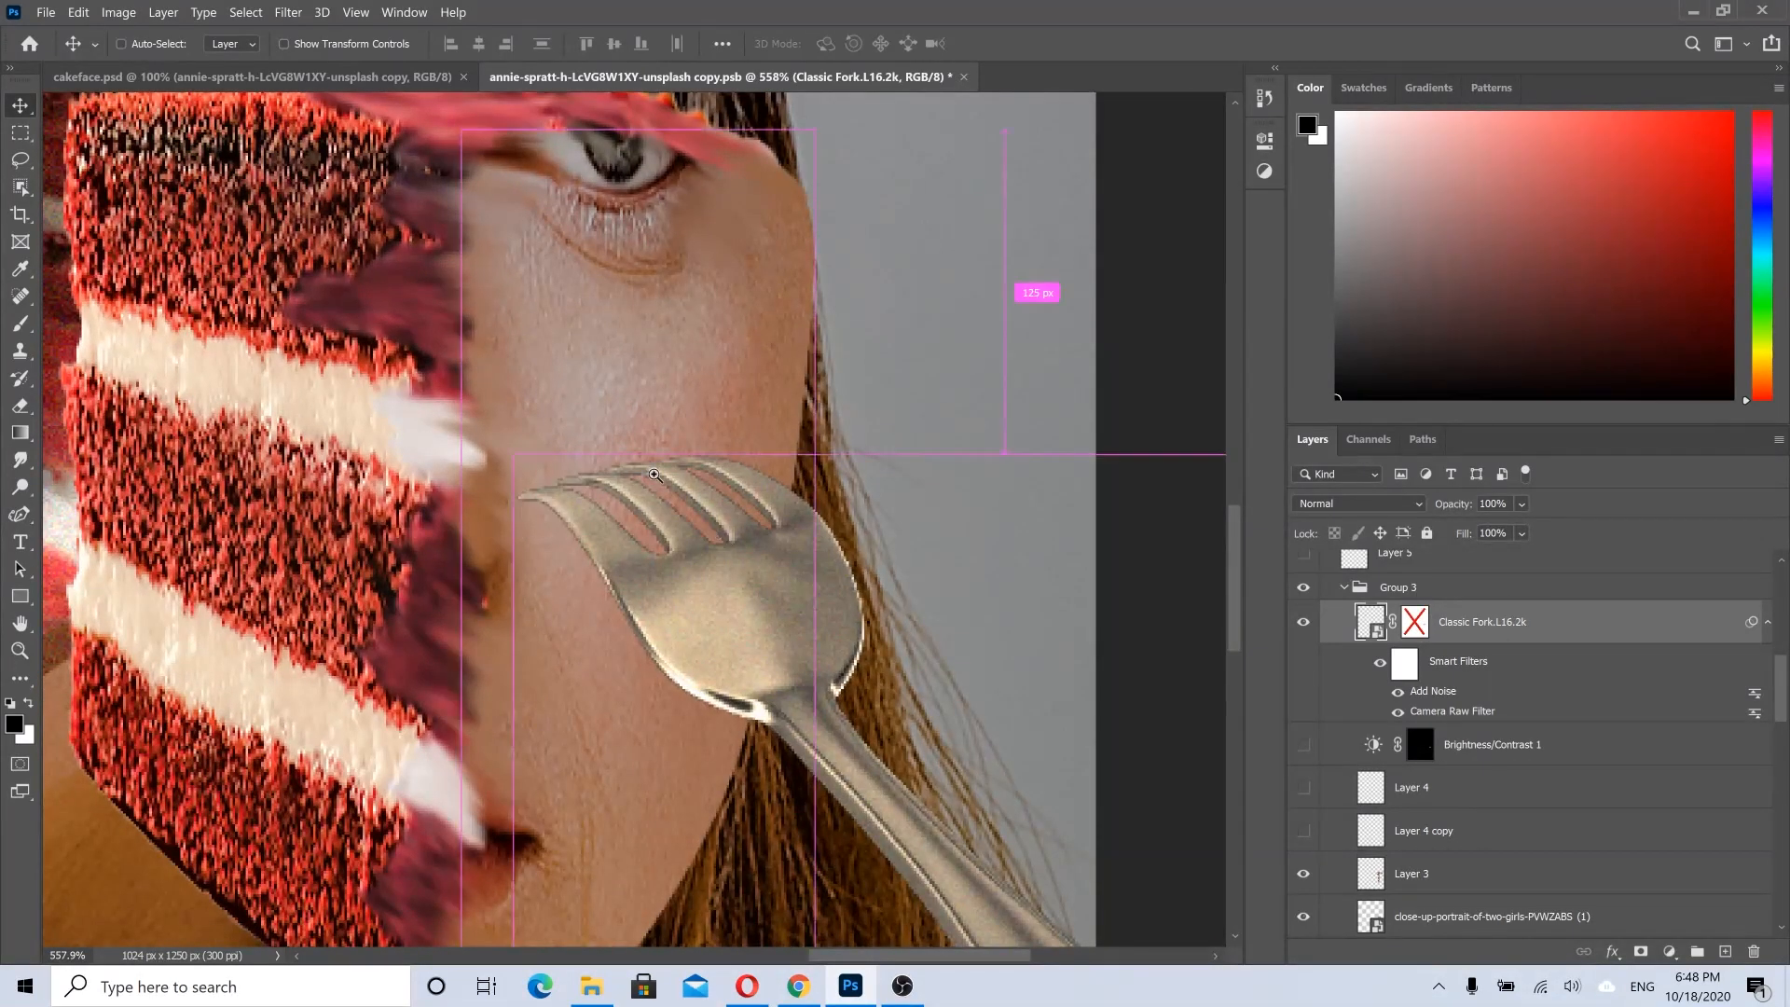
scroll(634, 459, "up", 2)
left_click(1414, 618, "shift")
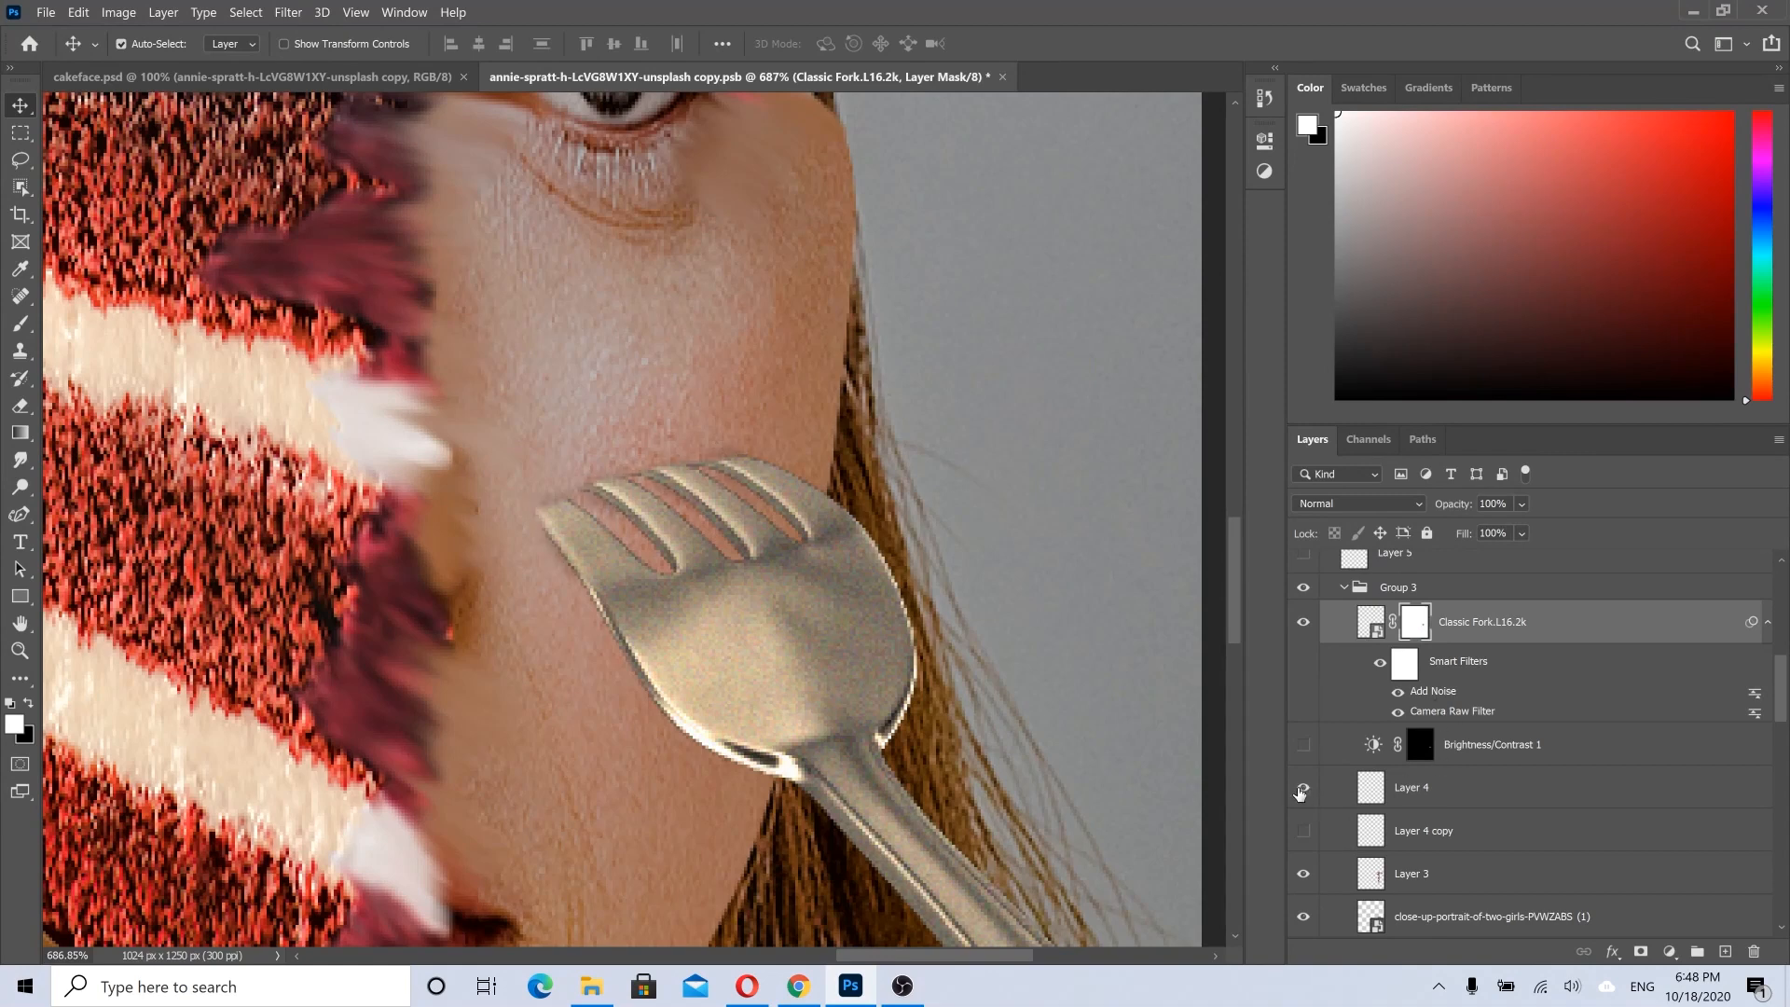
Step: Show Layer 4, Layer 4 copy and Brightness/Contrast 1, the shadows and scratch marks around the fork on the face slice
left_click_drag(673, 639, 701, 617)
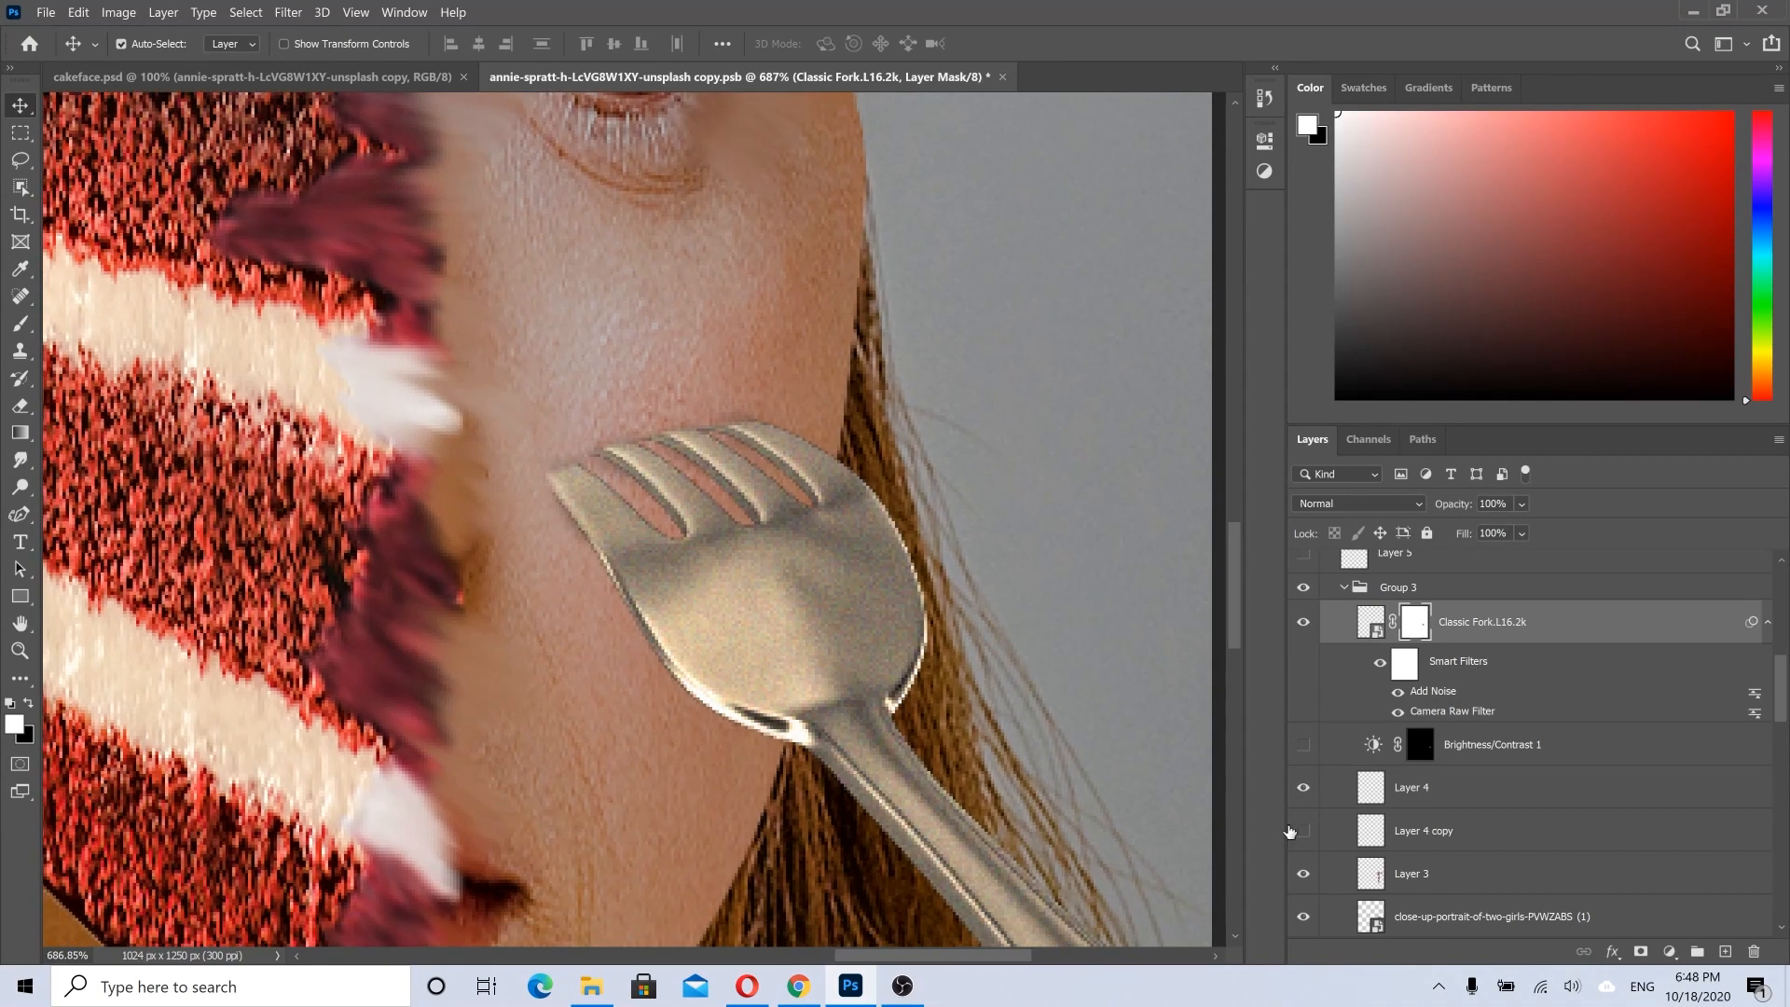
left_click(1303, 831)
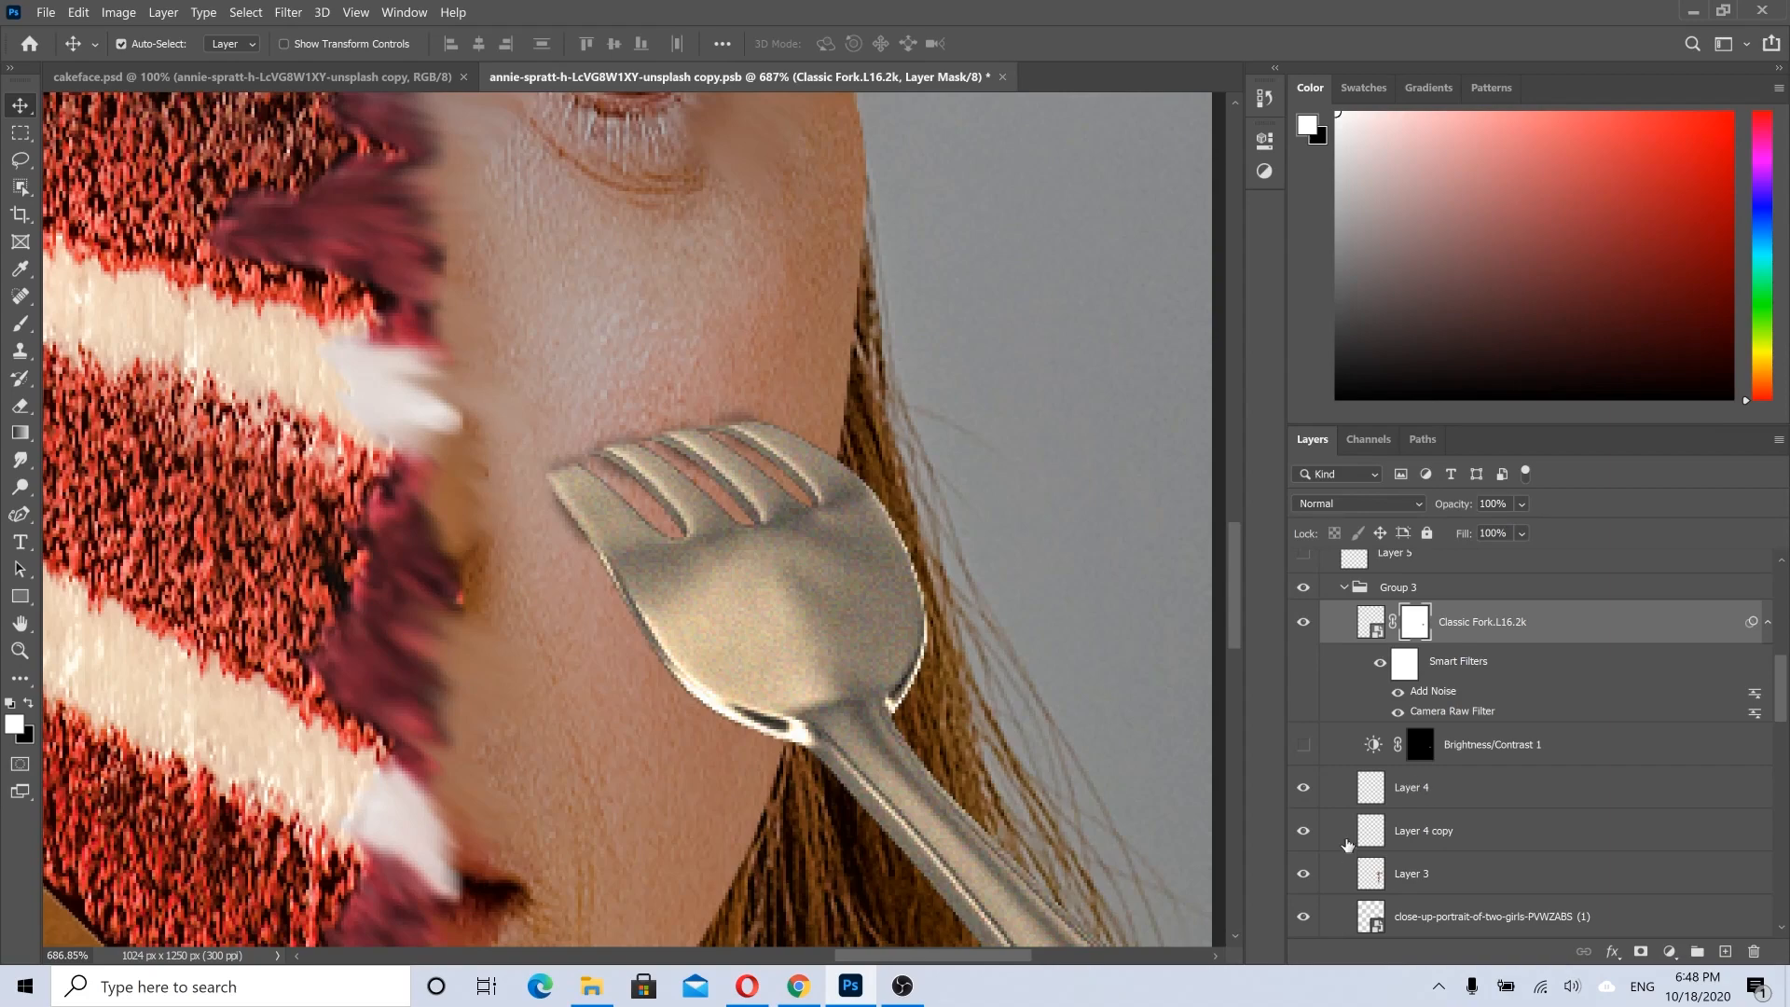
left_click(1304, 746)
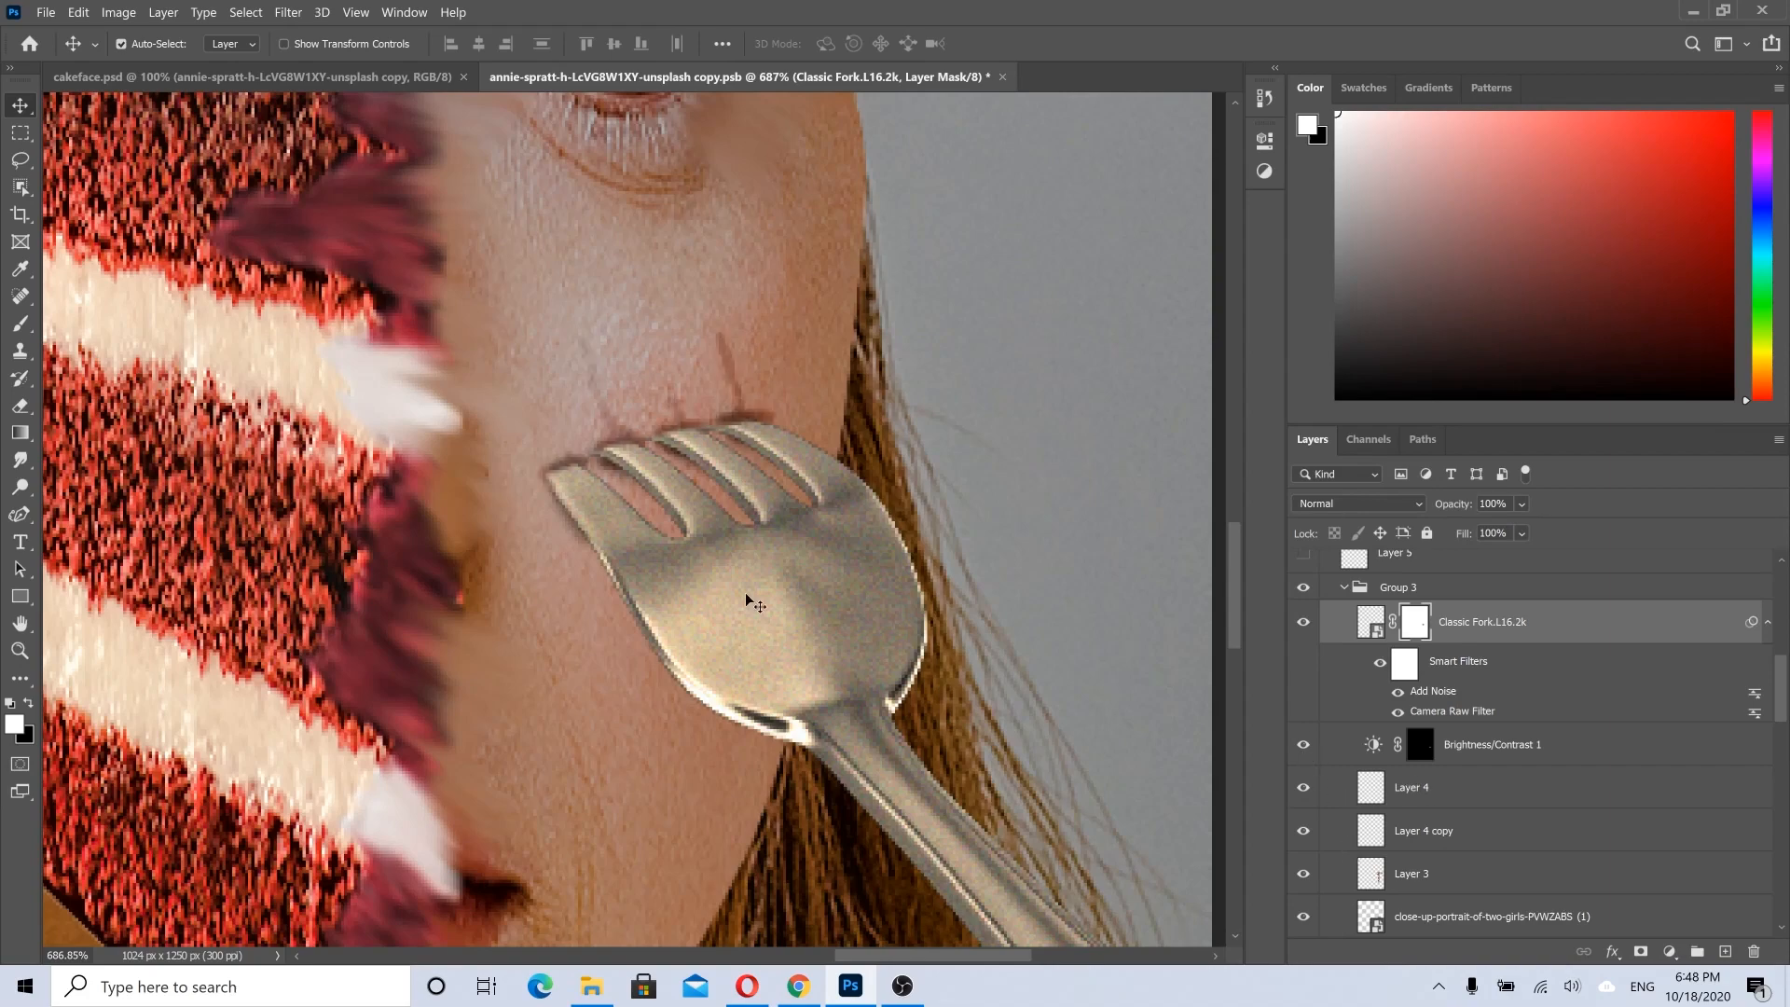
scroll(680, 449, "up", 3)
scroll(800, 420, "down", 3)
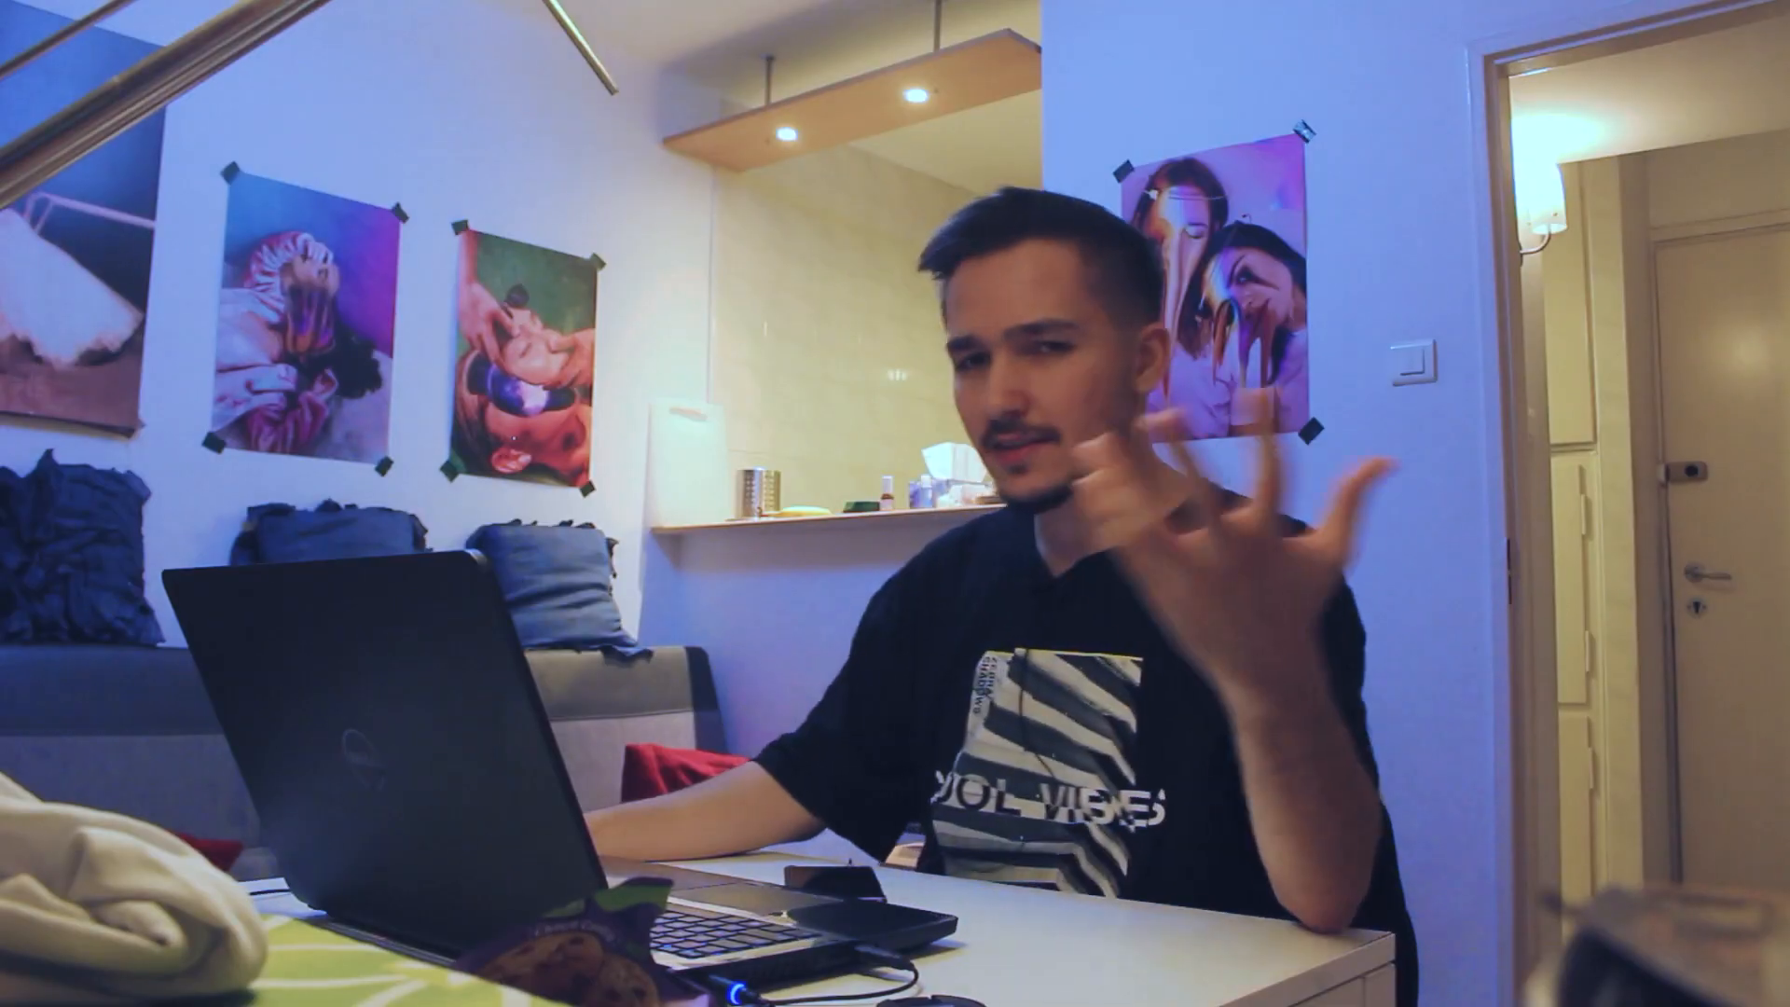
Step: Try a Brightness of 0 on the Brightness/Contrast 1 scratch marks, undo it, and close the adjustment settings
left_click(1373, 746)
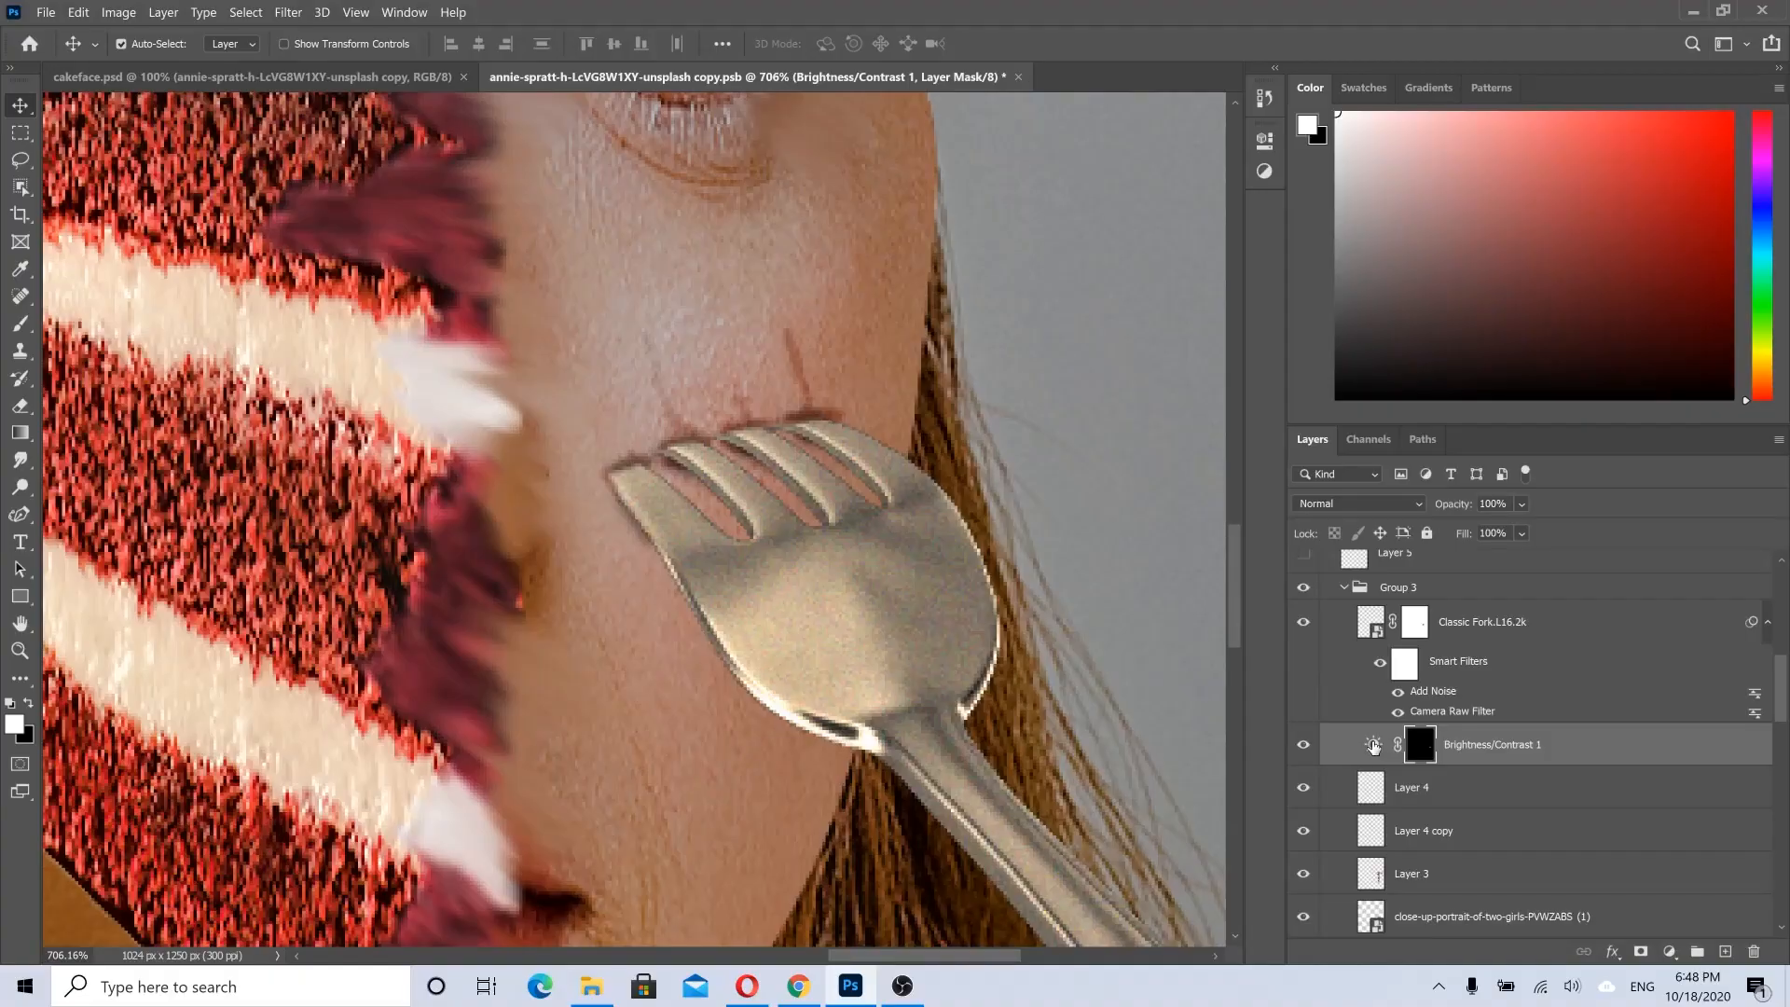
double_click(1373, 746)
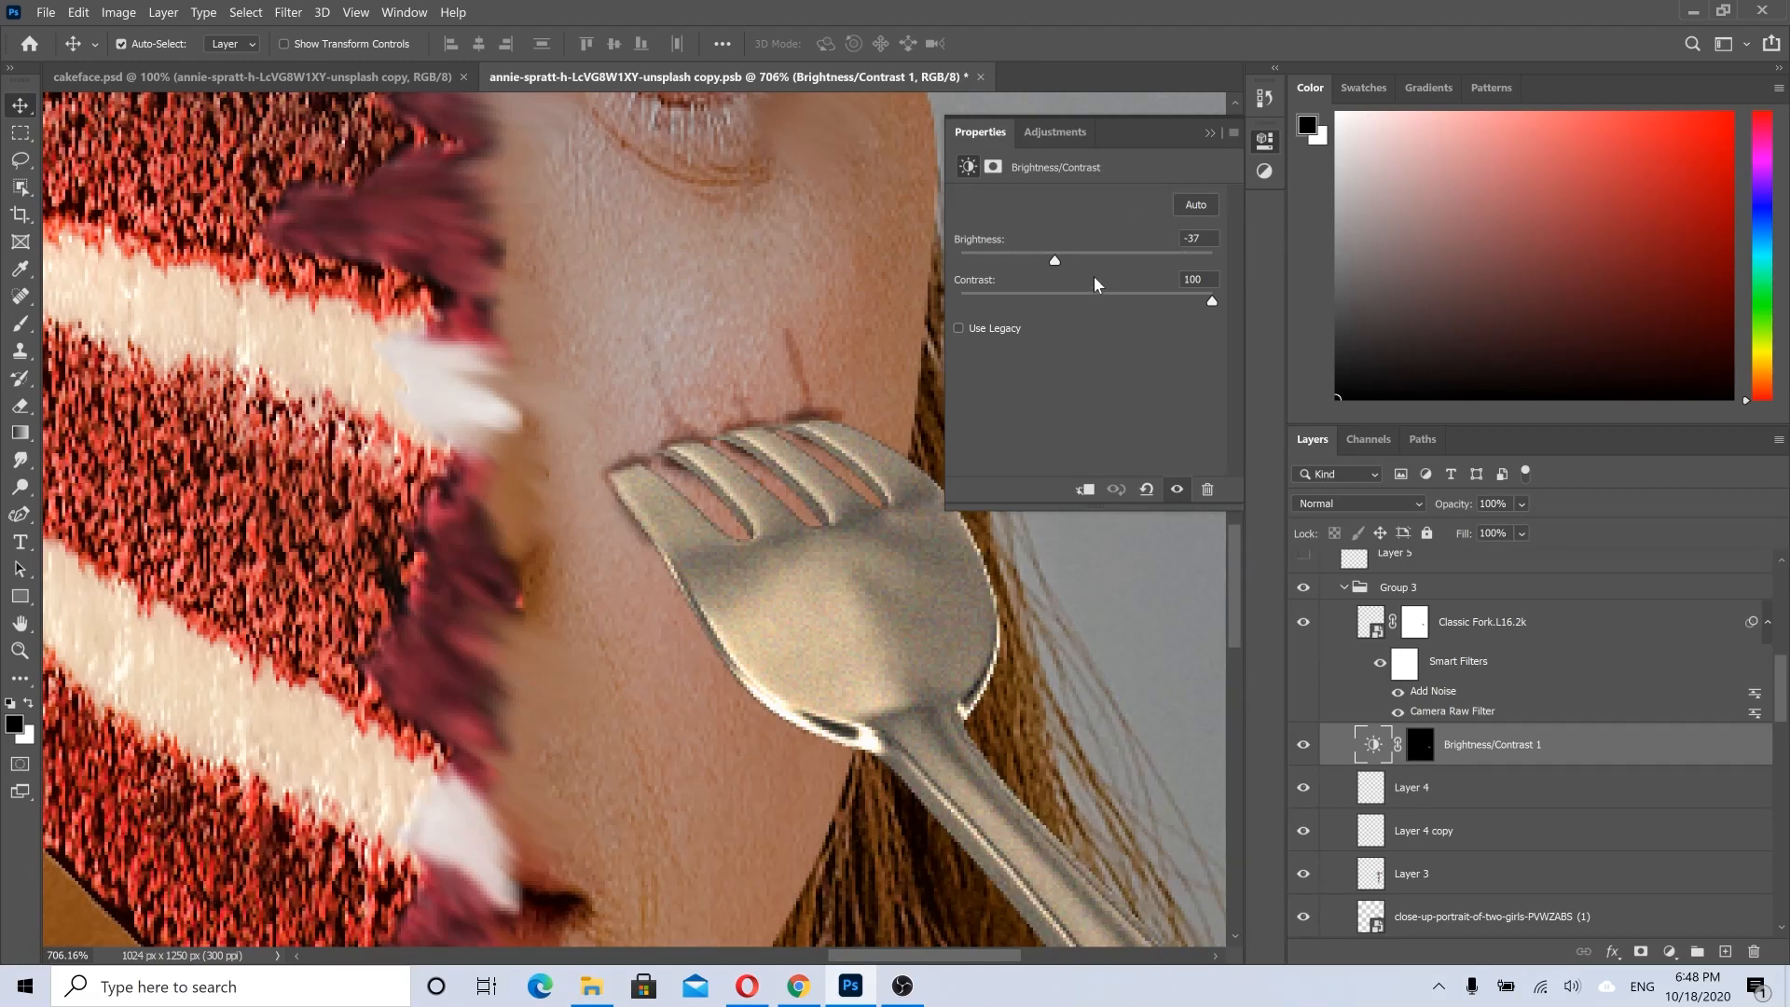
mouse_move(1055, 259)
left_mouse_down()
mouse_move(1160, 256)
mouse_move(1087, 253)
left_mouse_up()
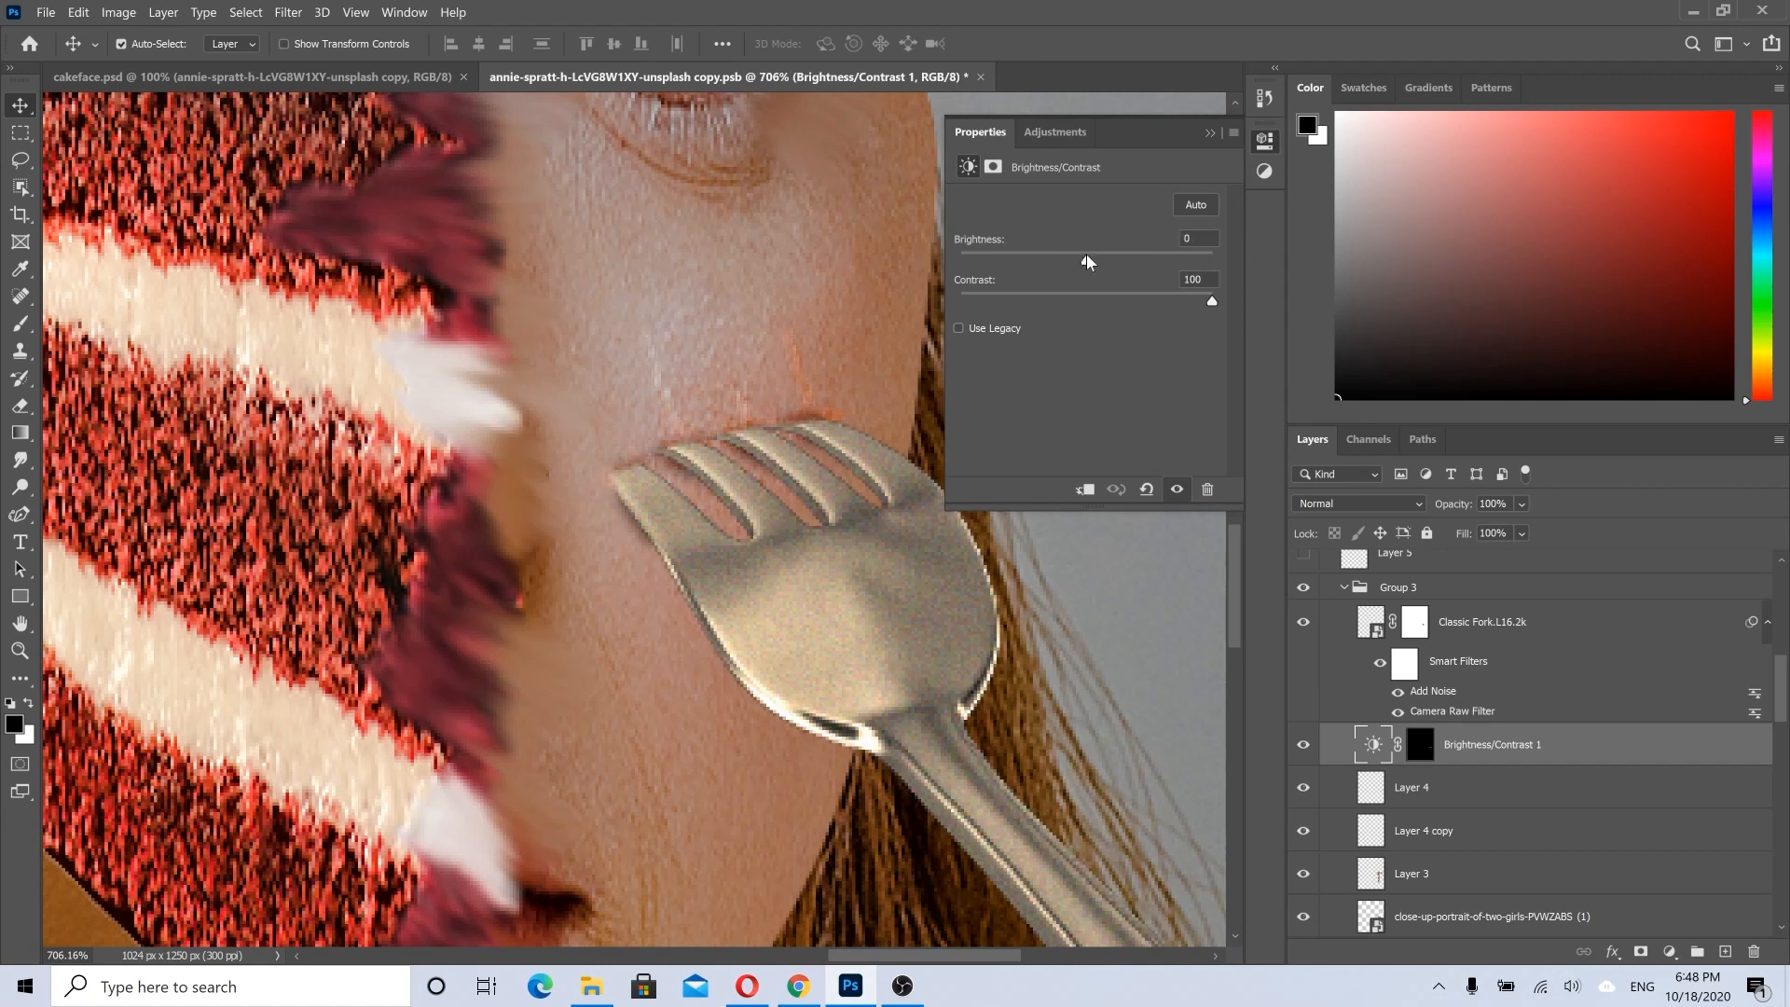
key("ctrl+z")
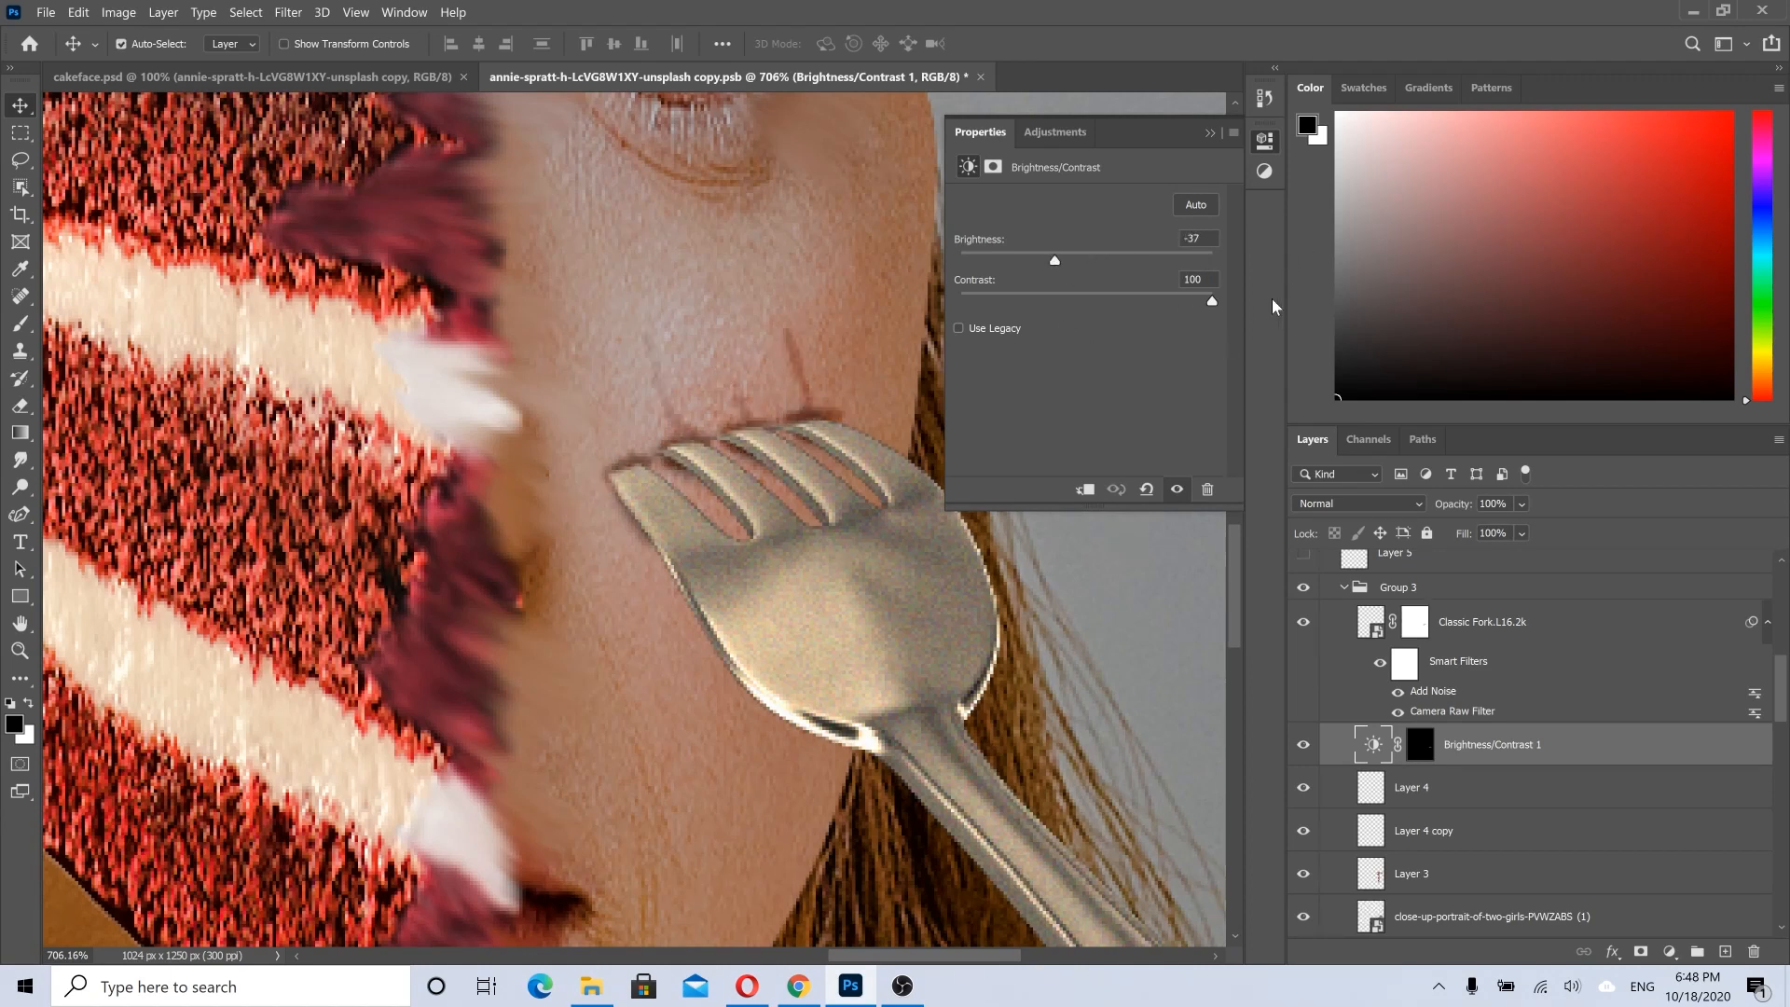
left_click(1212, 135)
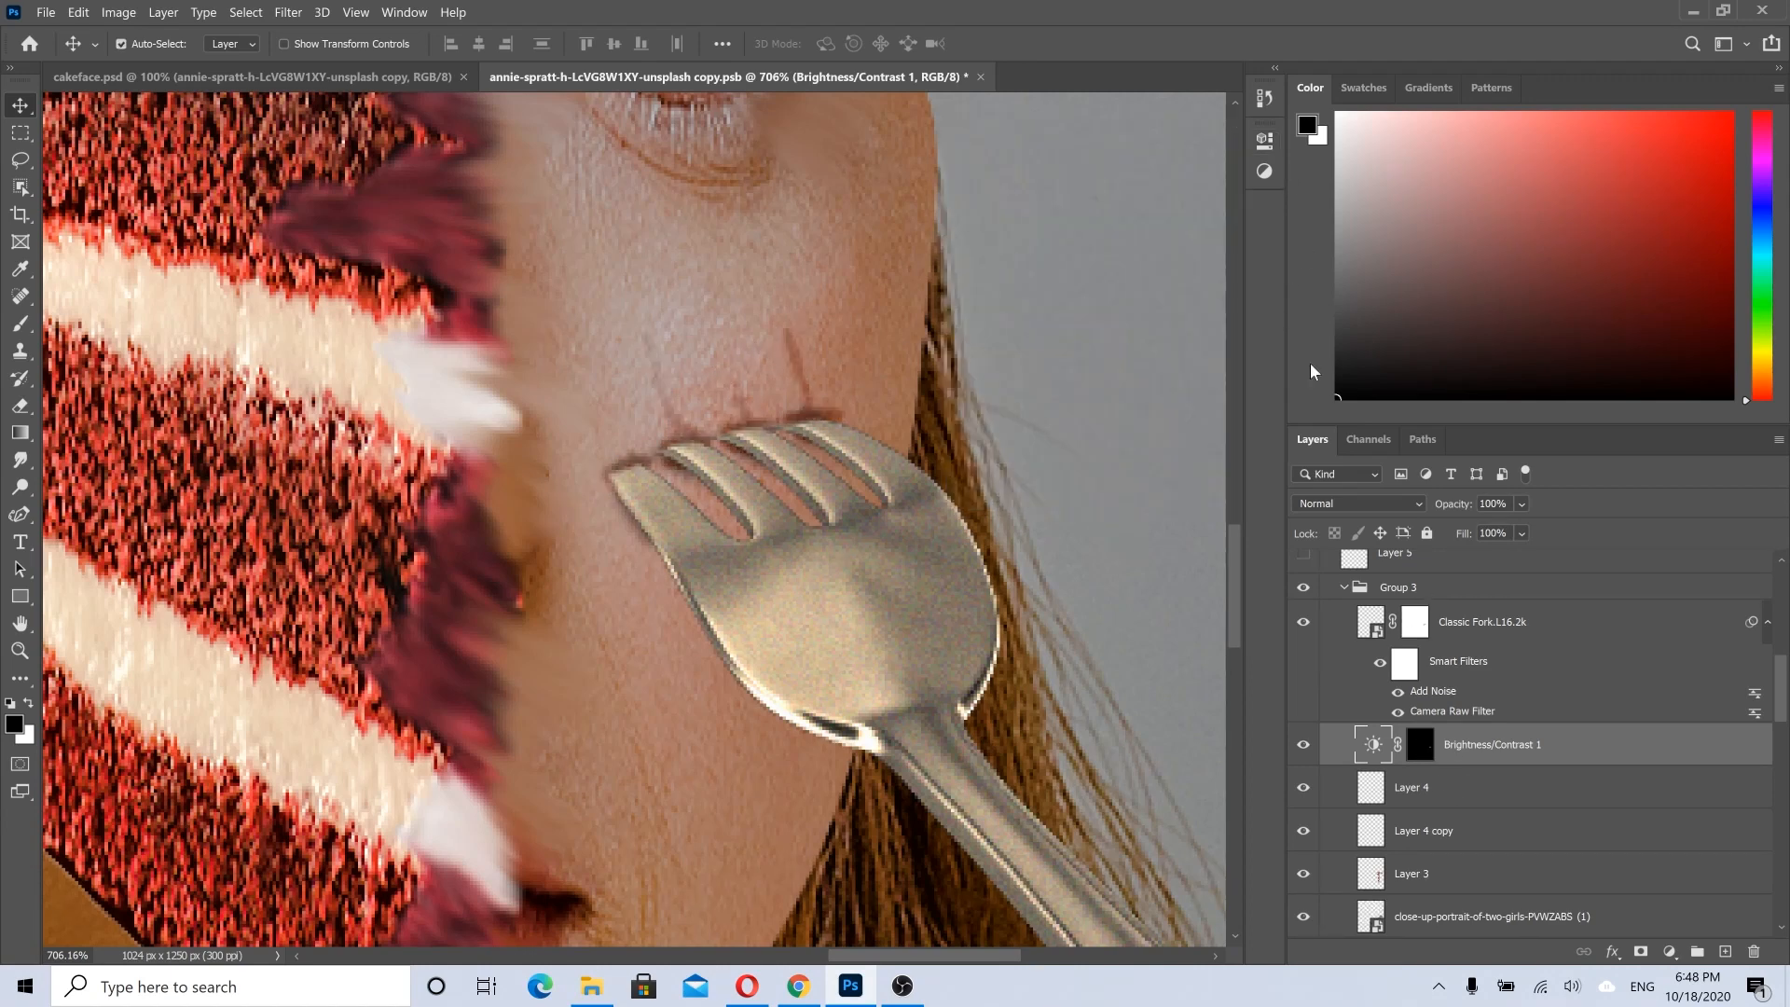
Step: Show the forehead fork Classic Fork.K16.2k with its shading layers: Layer 5, Layer 6 copy, Layer 6, Brightness/Contrast 2 and Layer 7
left_click_drag(711, 416, 831, 425)
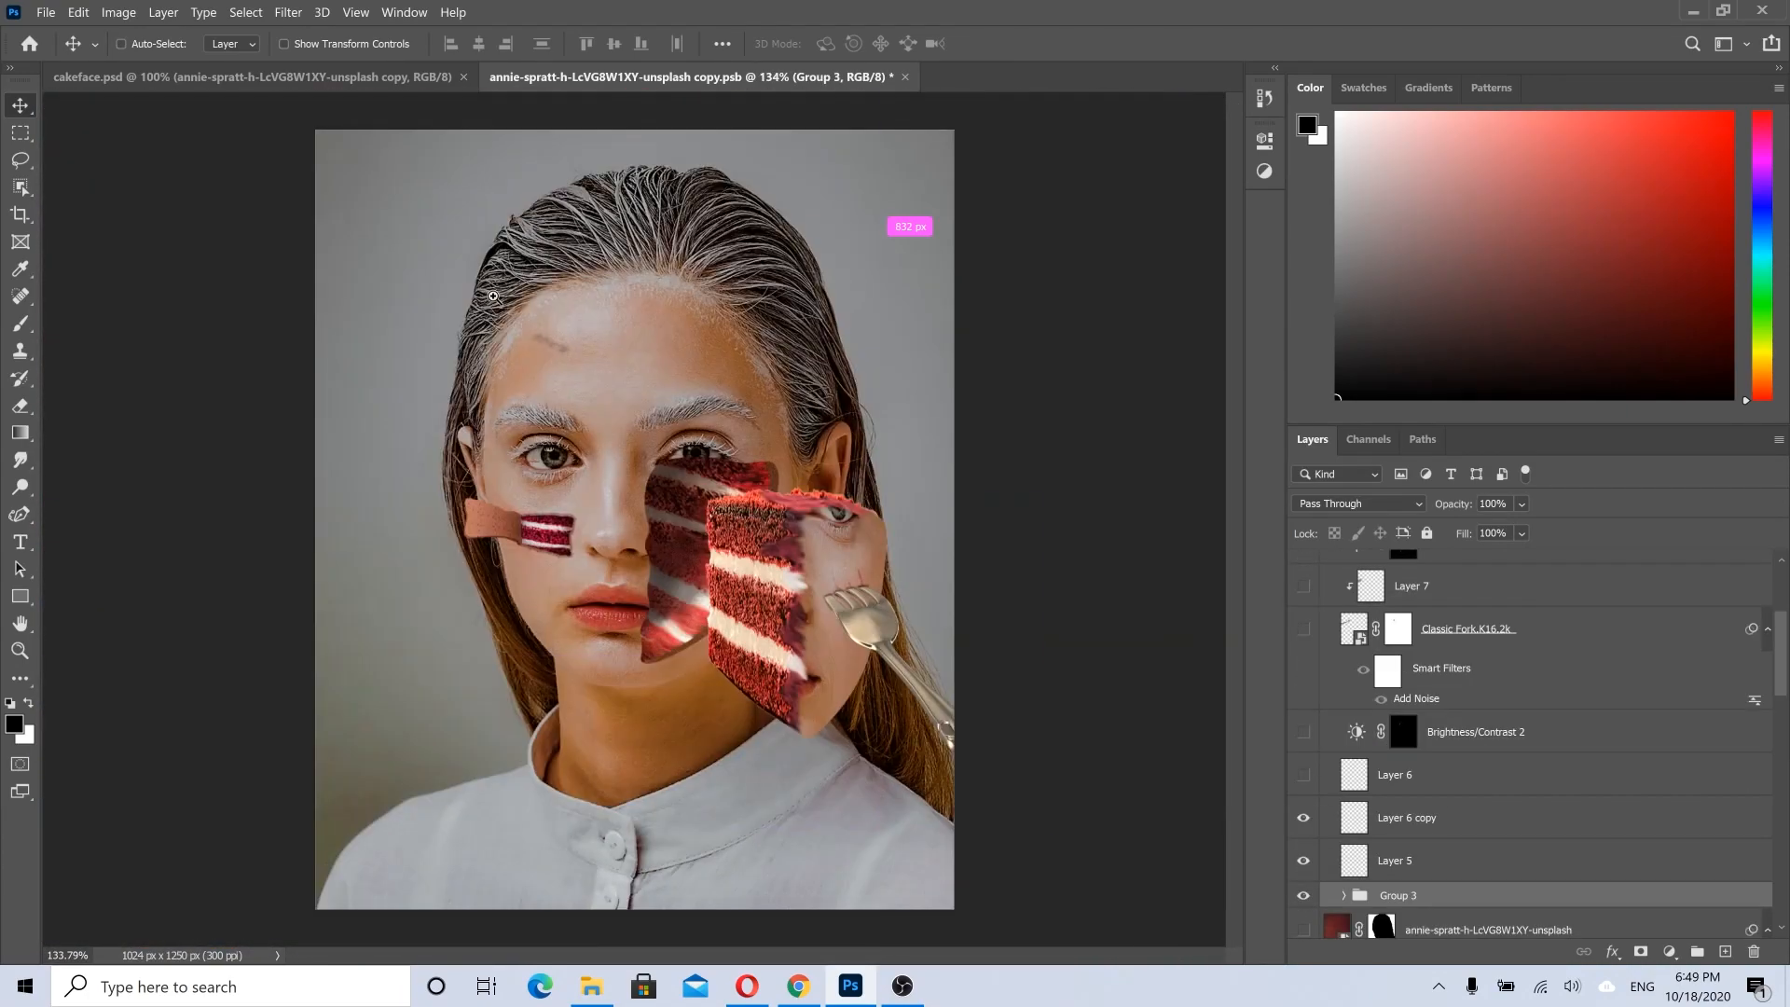
left_click(1304, 817)
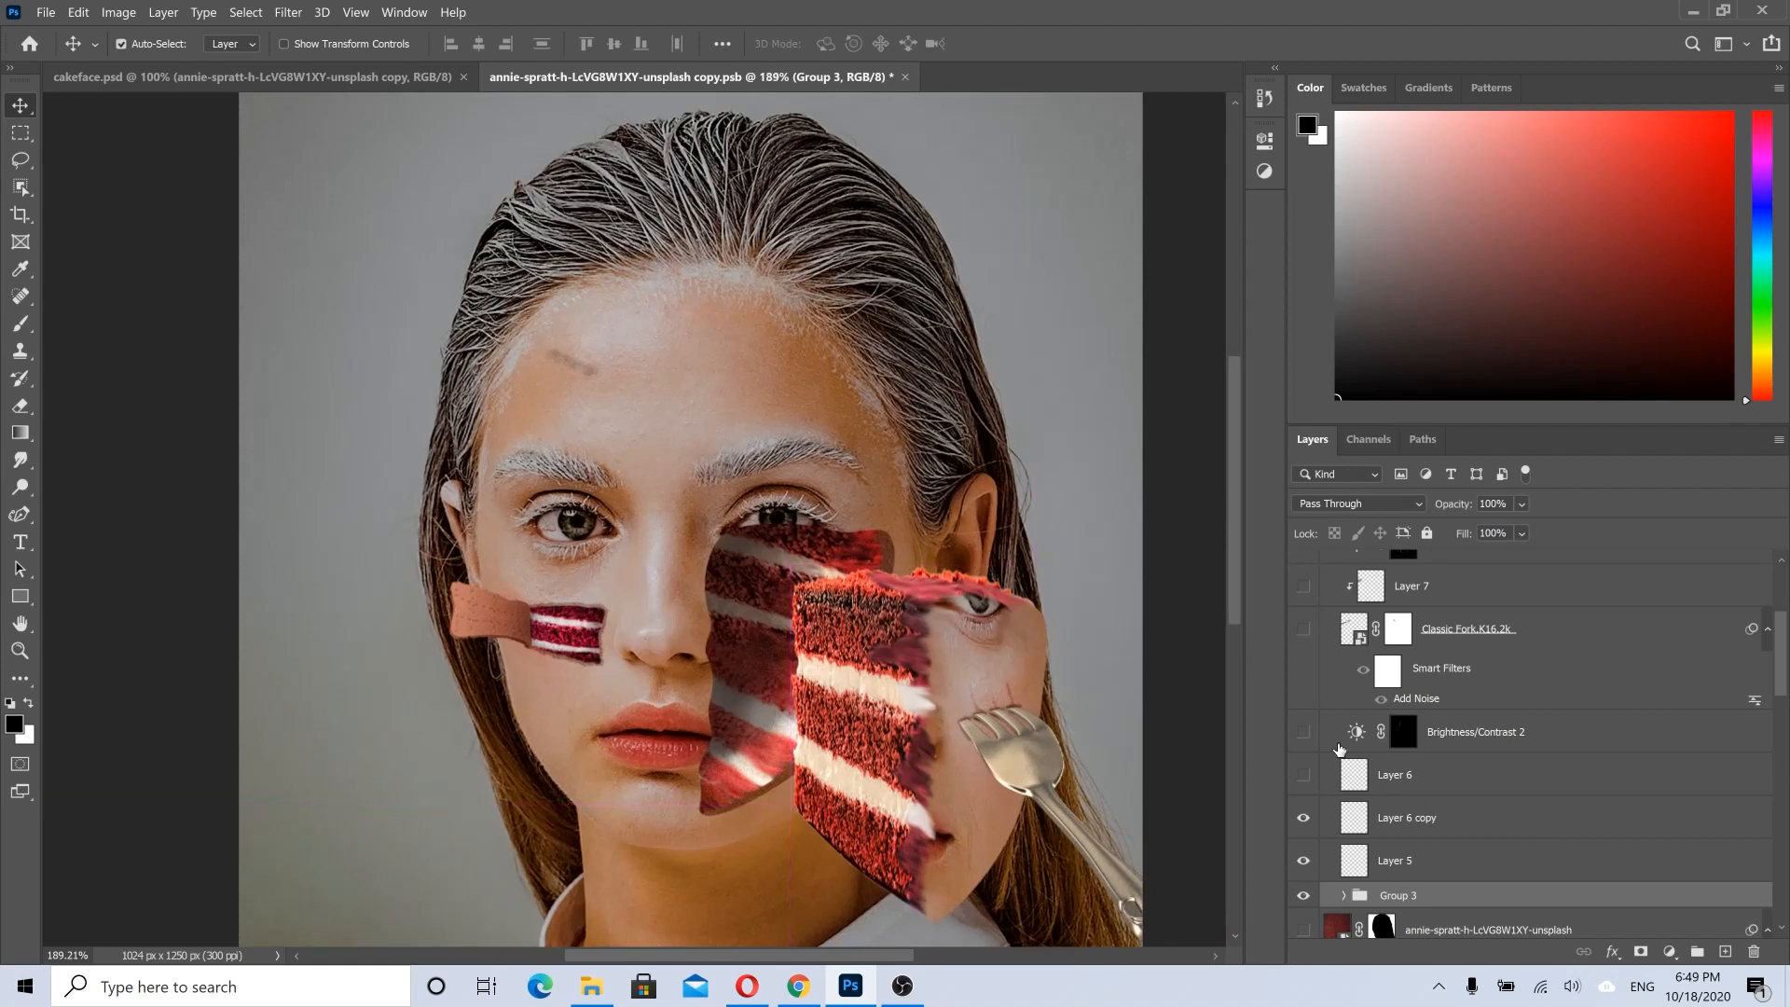
left_click_drag(1301, 781, 1304, 733)
left_click(1304, 631)
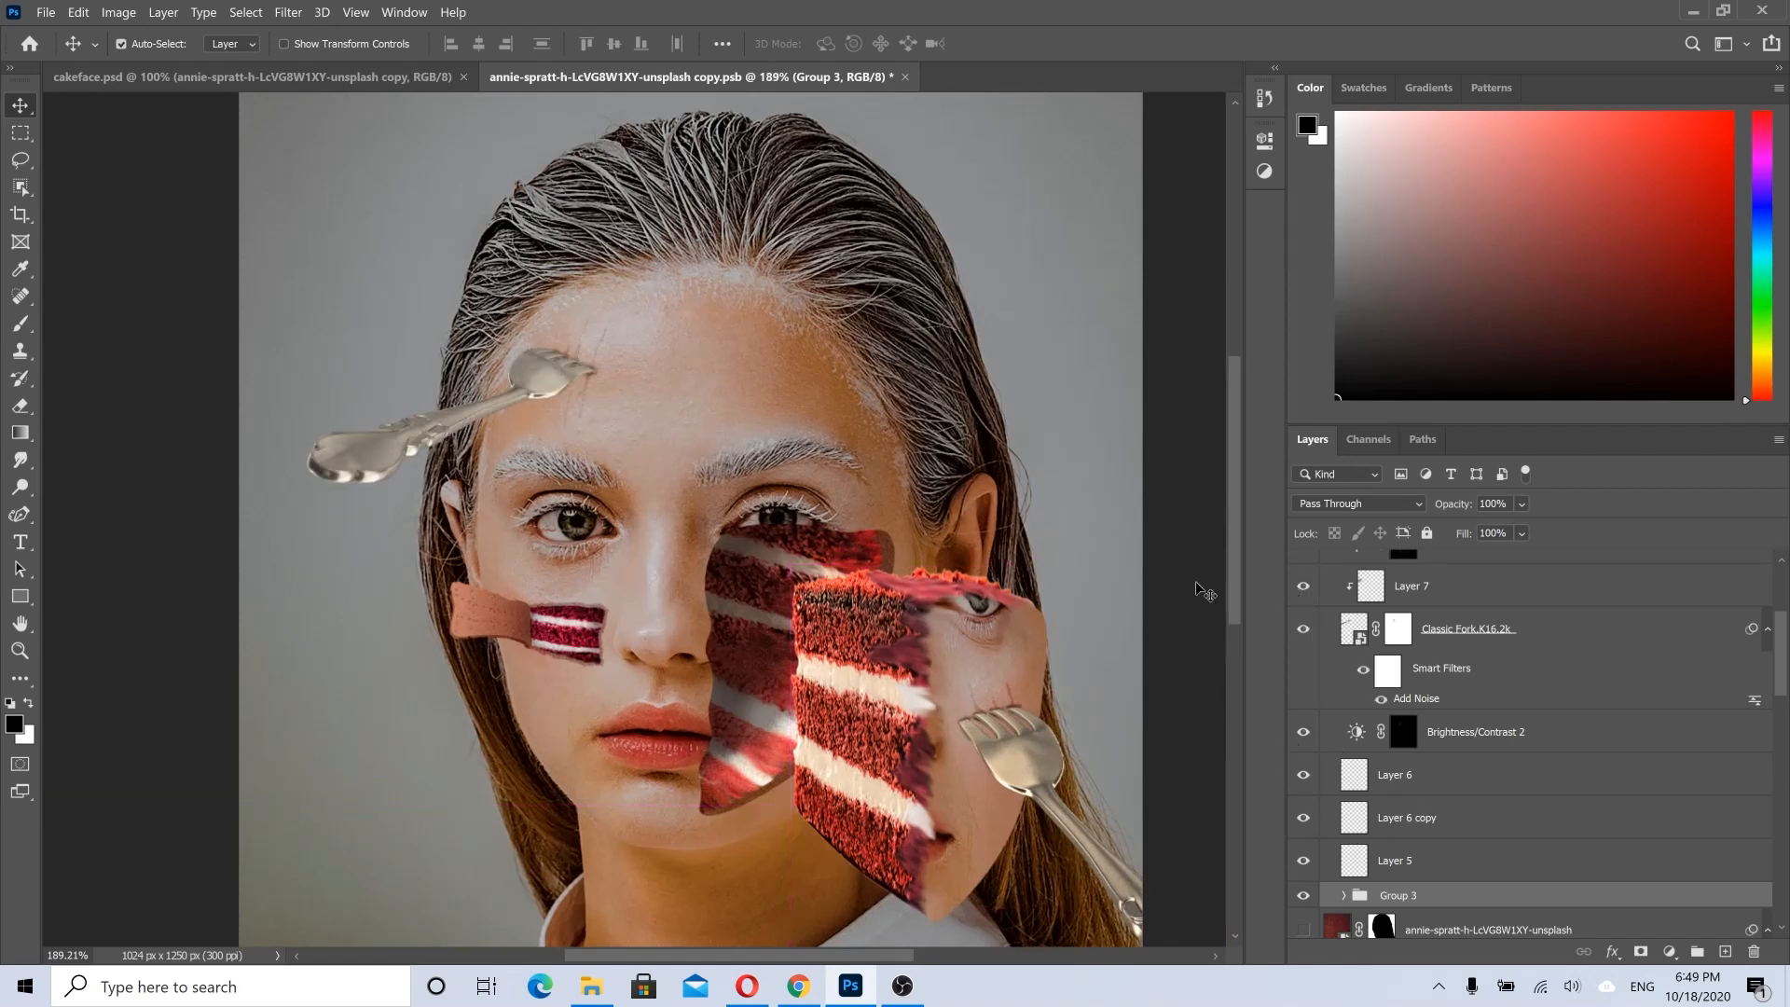
Step: Show Brightness/Contrast 3 in Group 2, the dashed cut lines across the face and neck
scroll(487, 325, "up", 5, "alt")
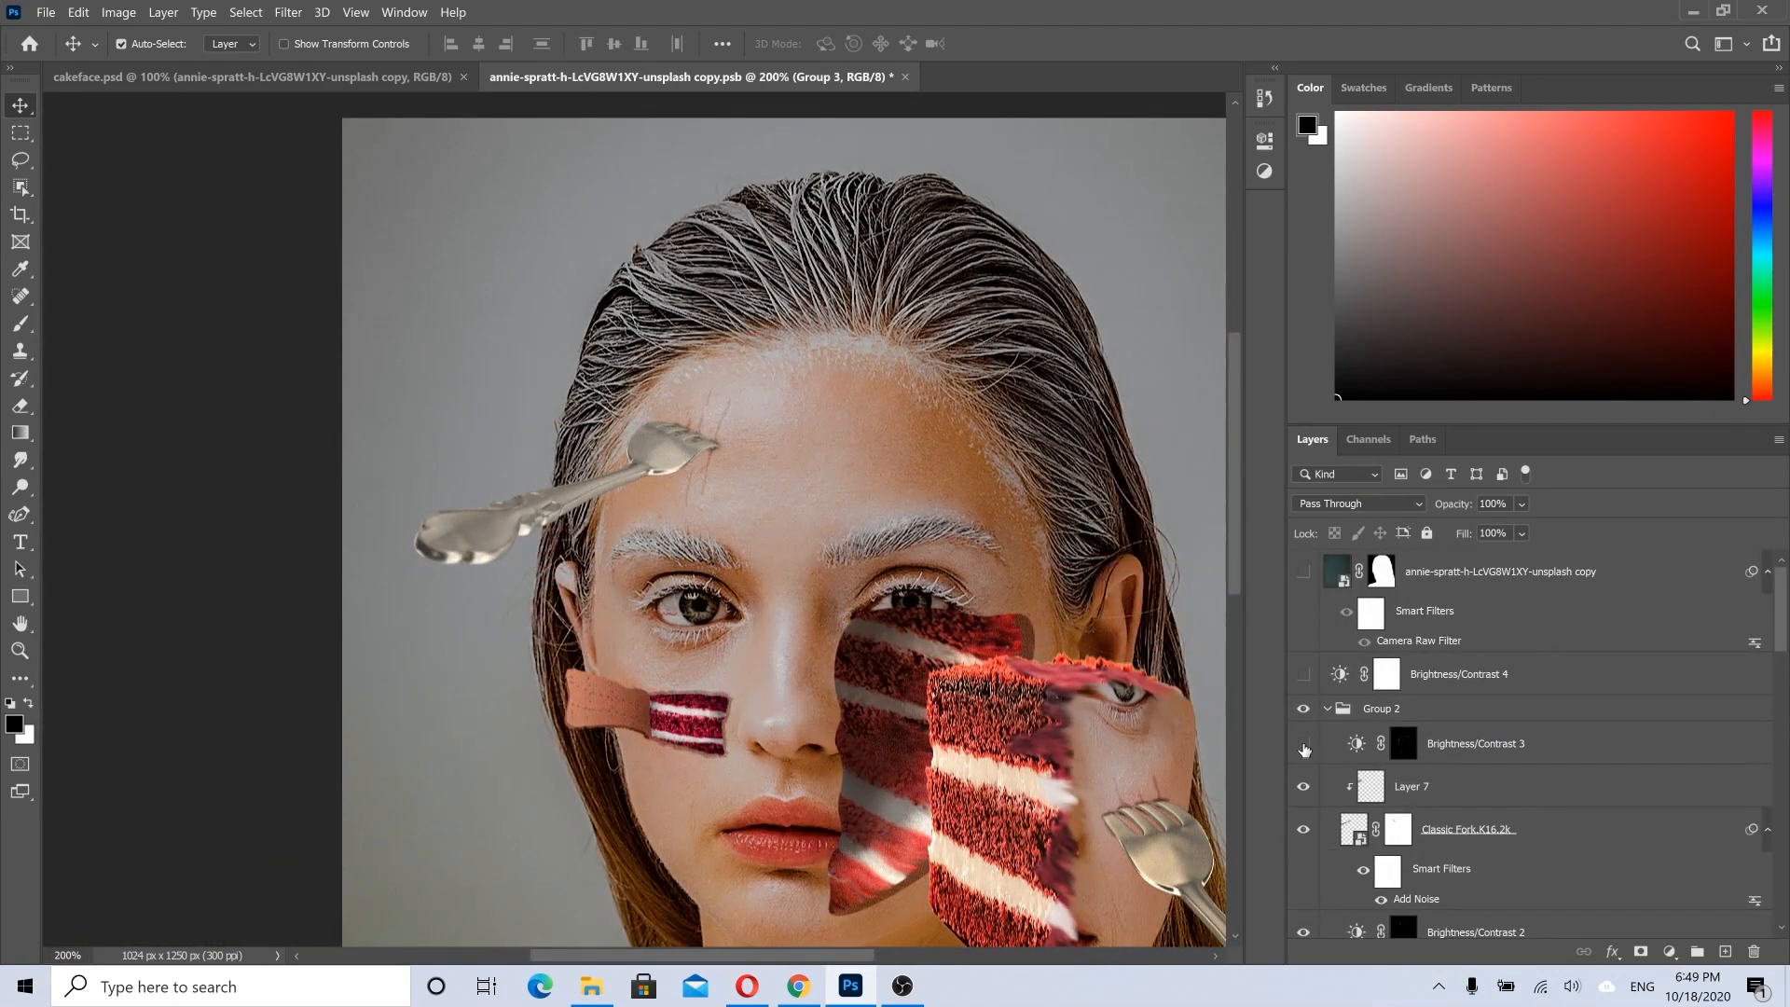
left_click(752, 383)
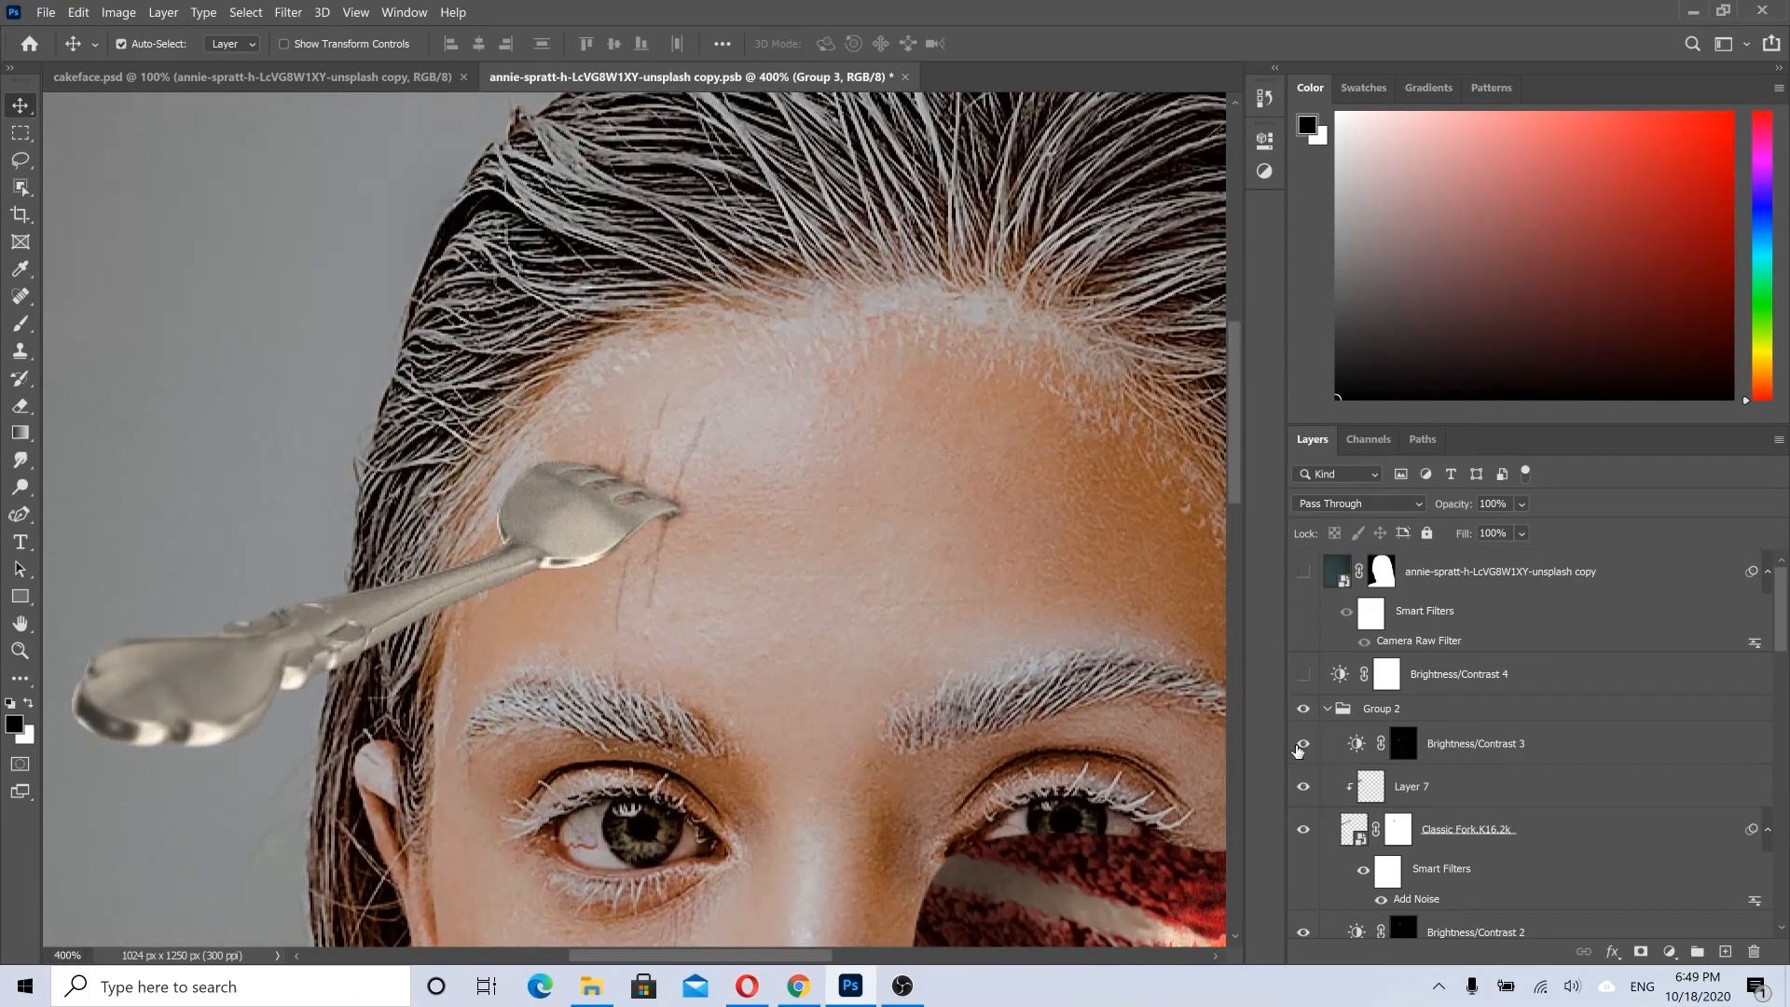
left_click_drag(891, 683, 844, 611)
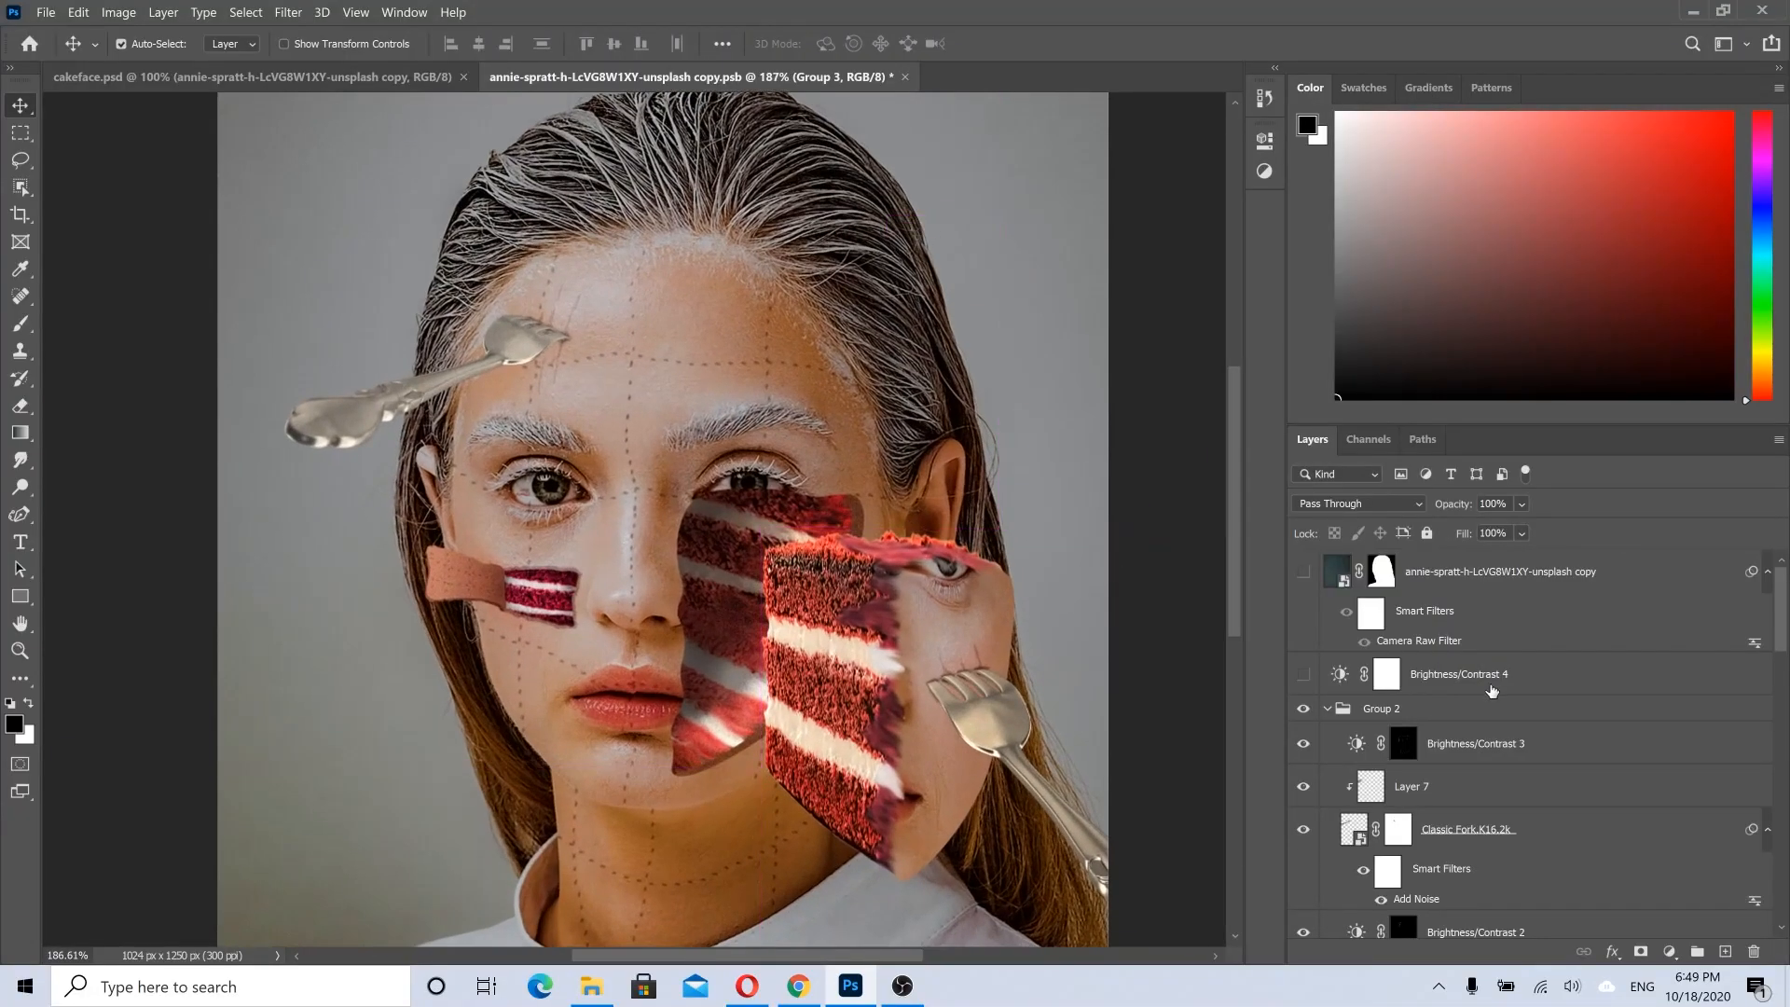
Step: Compare the dashed lines with Brightness/Contrast 3 off and on, and open its adjustment settings for inspection
left_click(1440, 750)
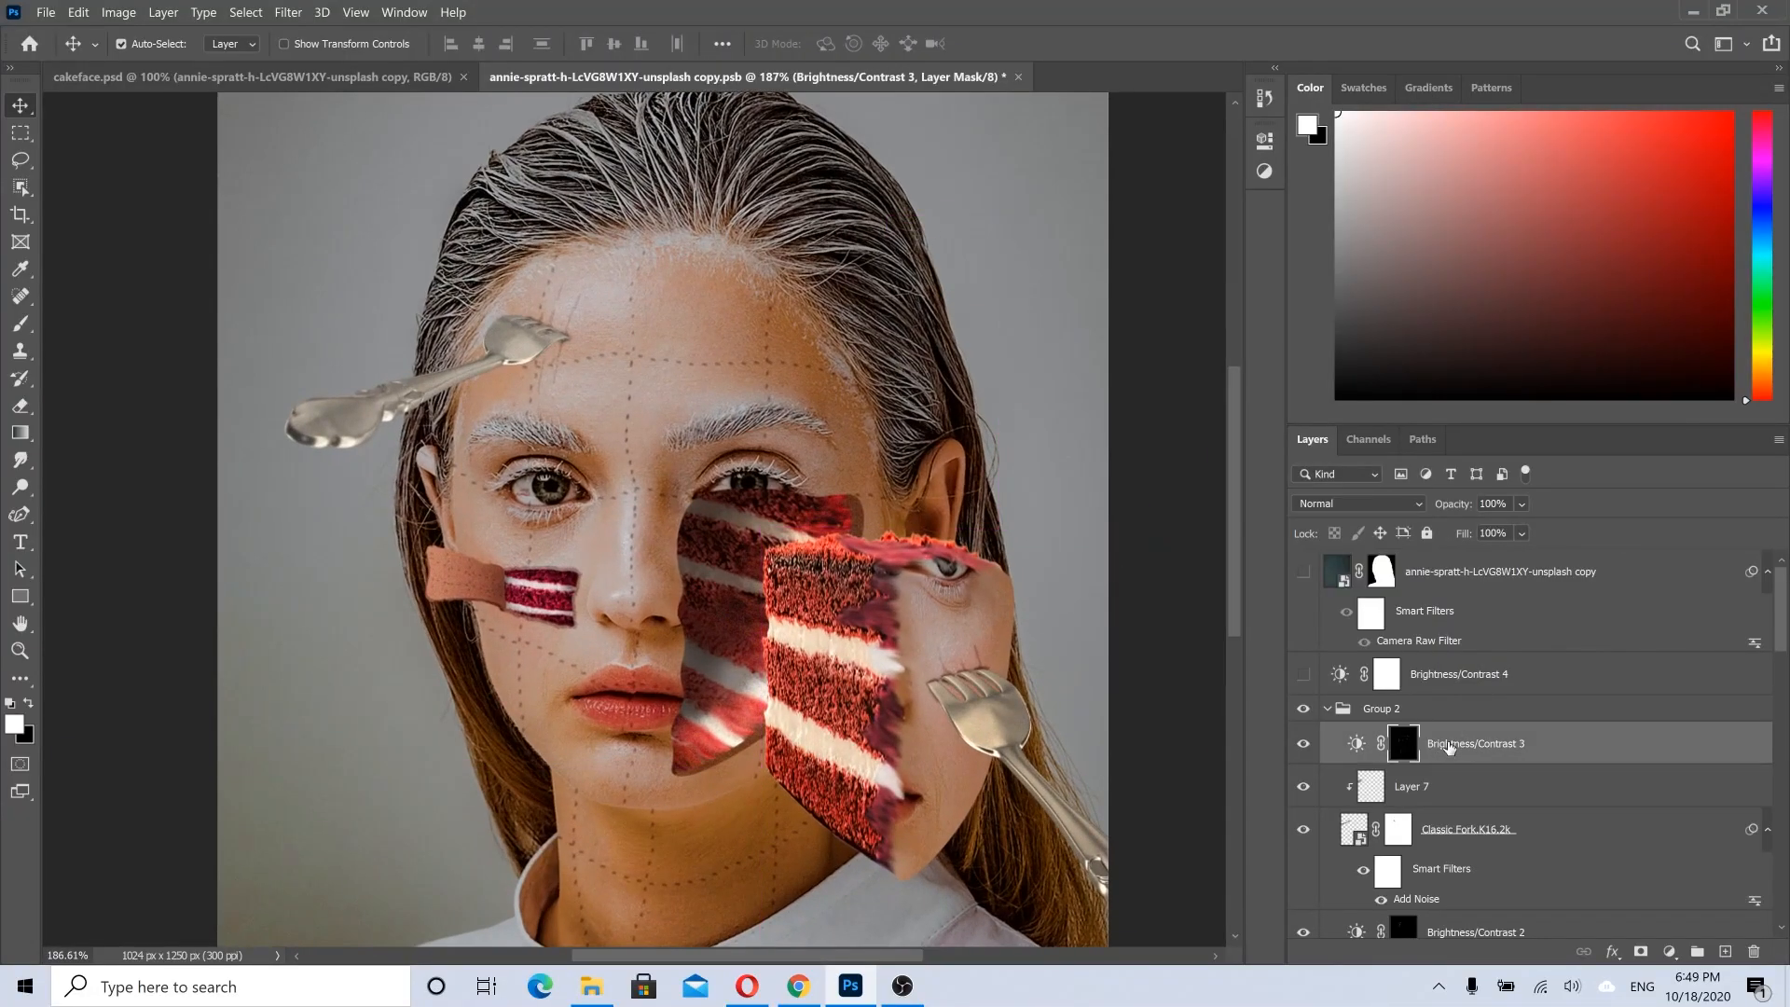
left_click(1303, 746)
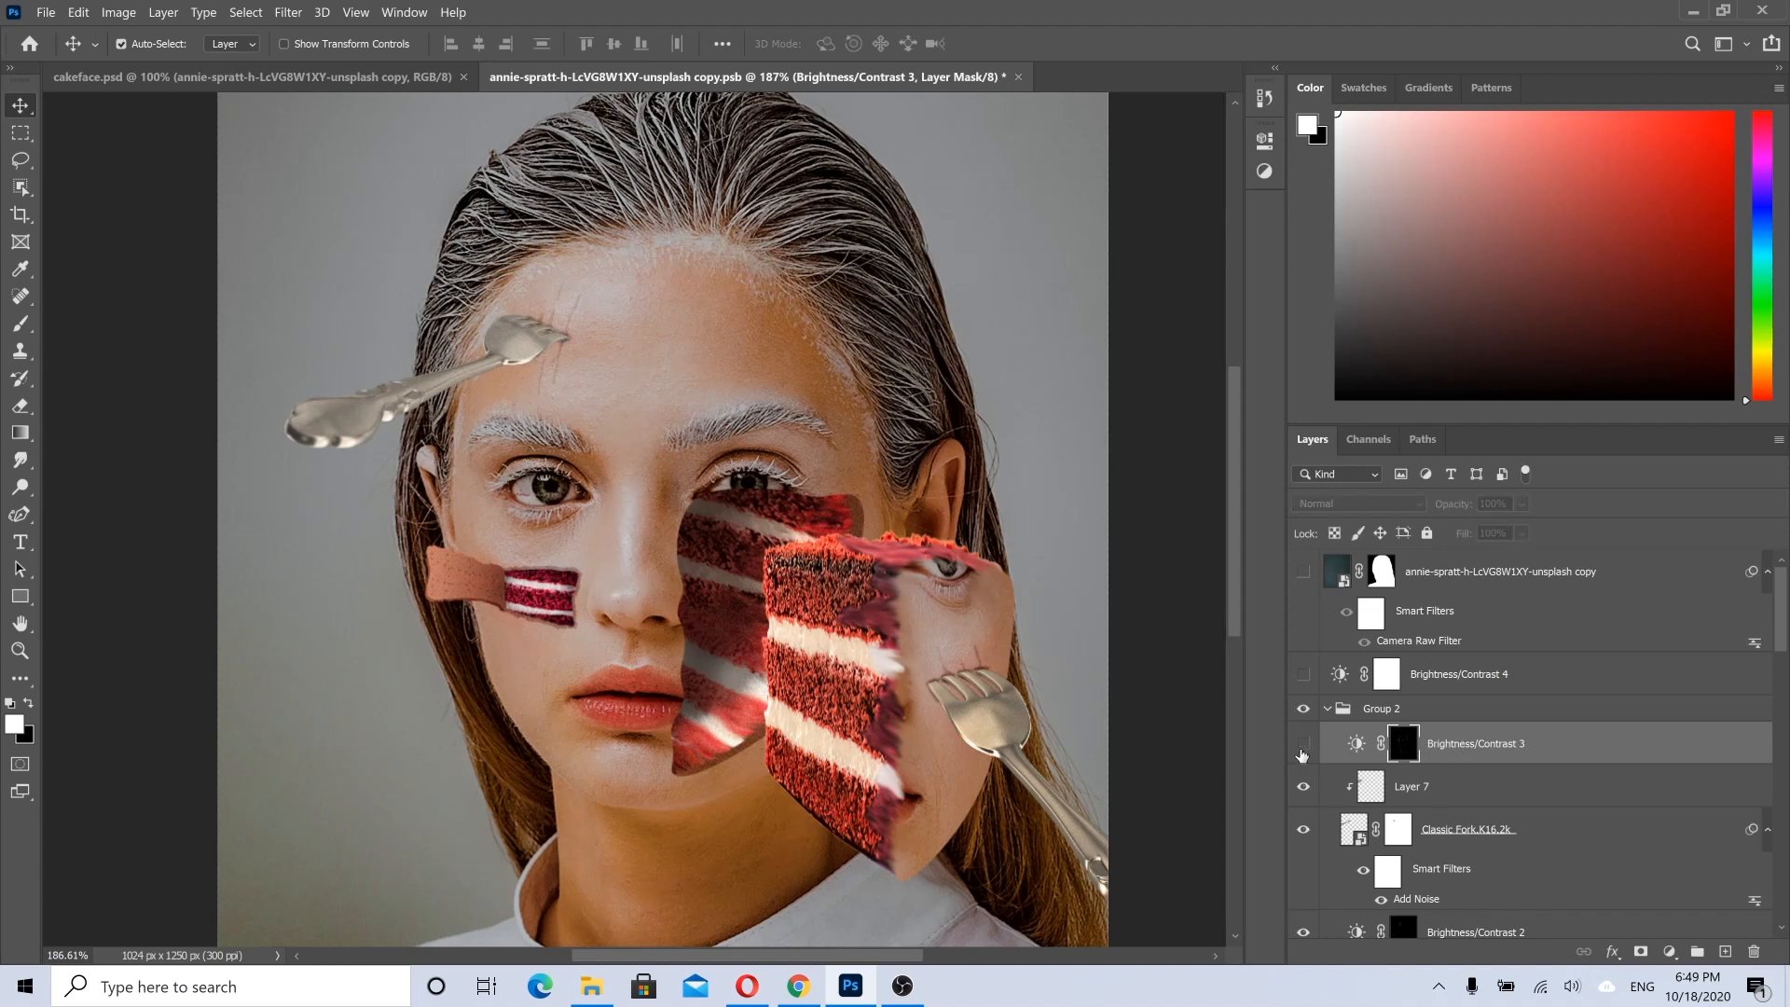
left_click(1302, 746)
double_click(1359, 744)
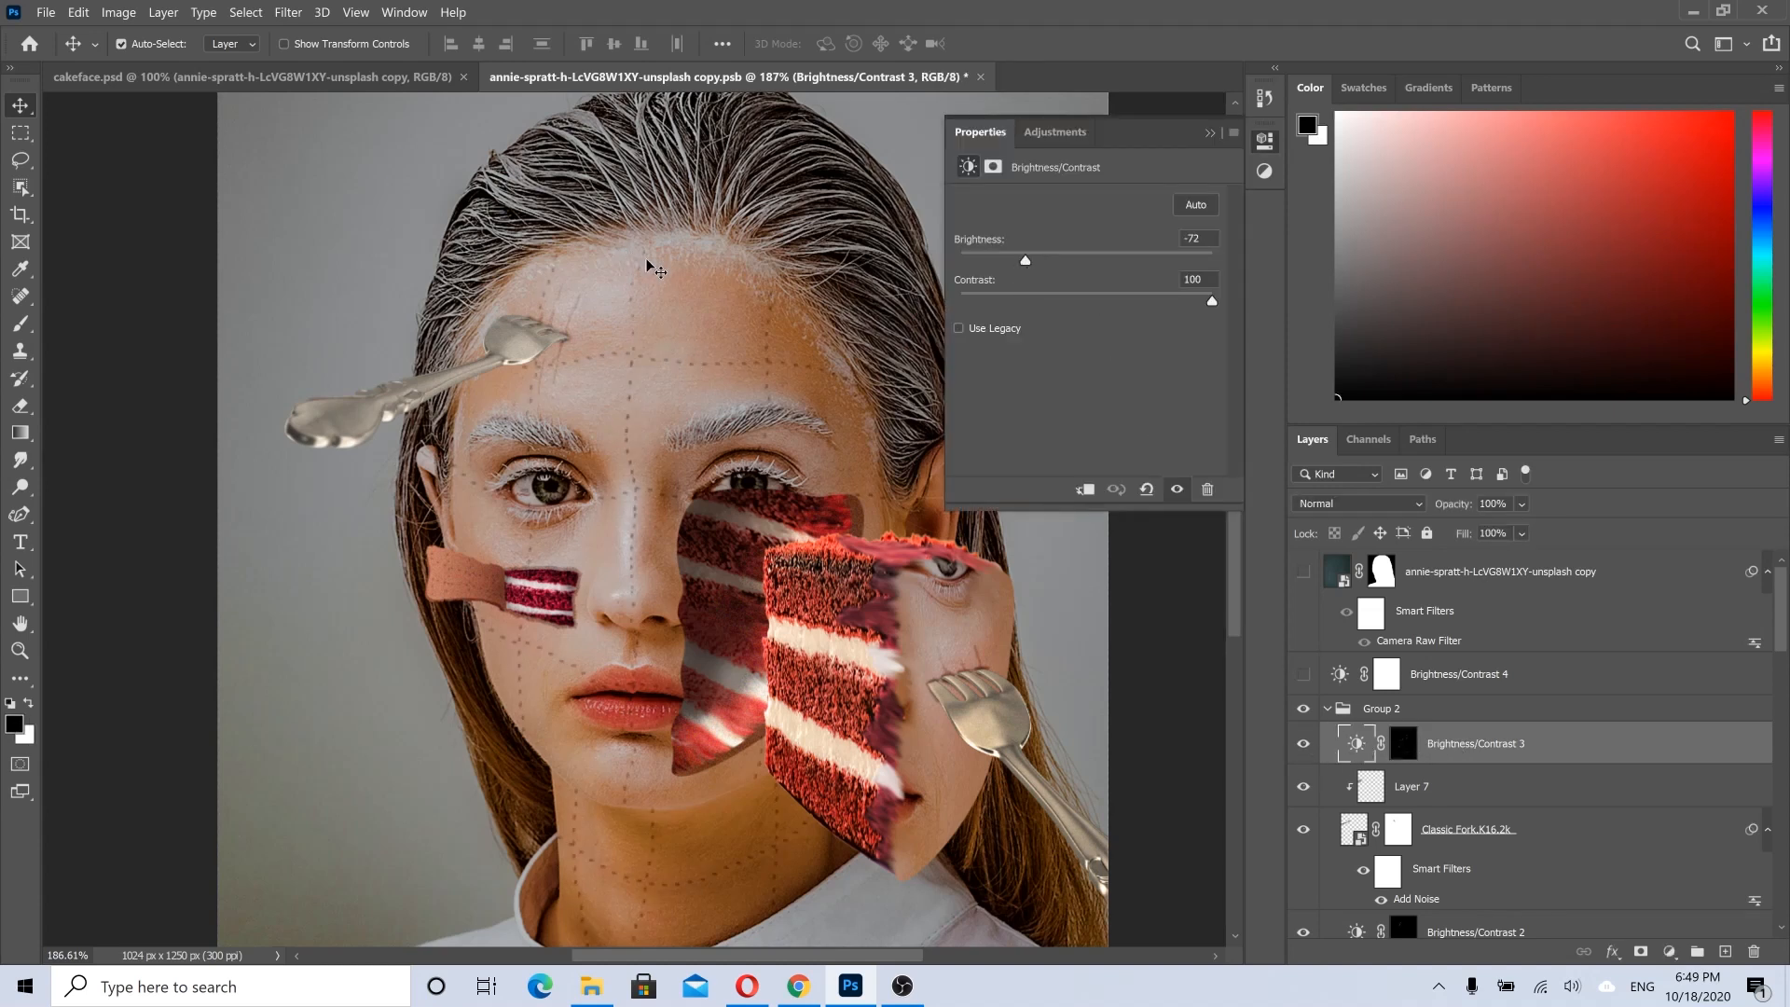
Step: Make the Brightness/Contrast 3 mask active for painting and choose the textured 50 px brush tip
mouse_move(1024, 260)
left_mouse_down()
mouse_move(1051, 260)
mouse_move(1025, 263)
left_mouse_up()
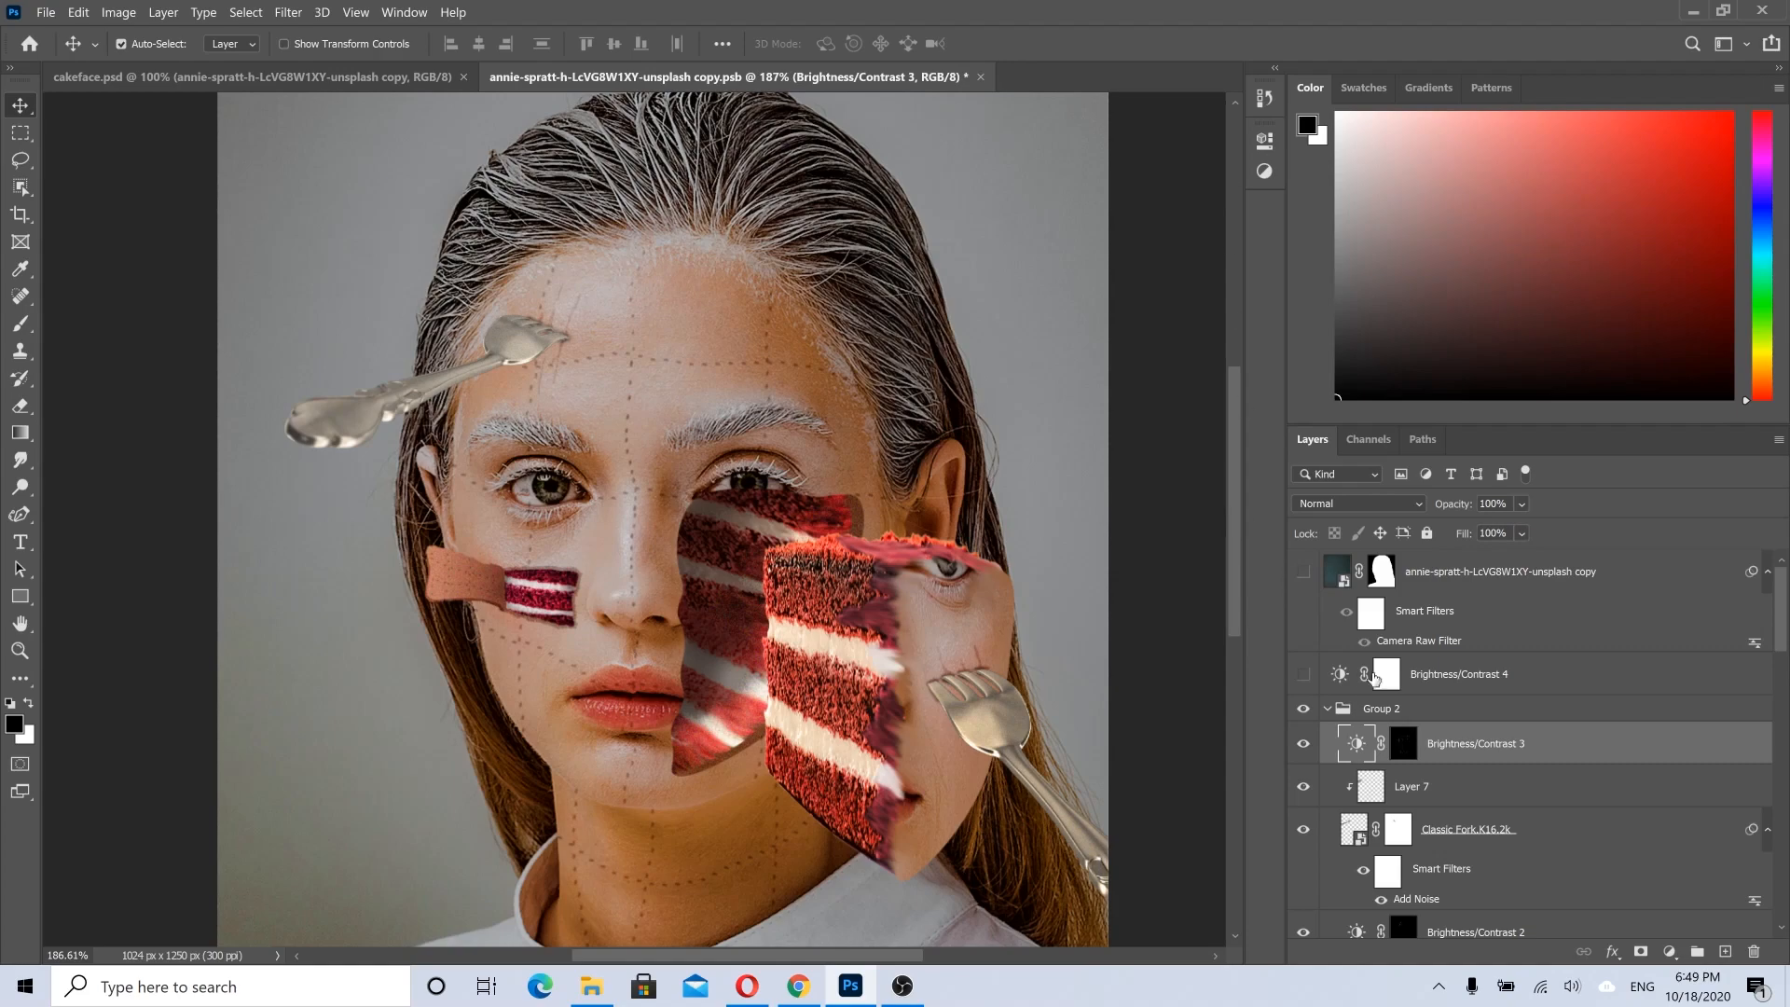
left_click(1404, 746)
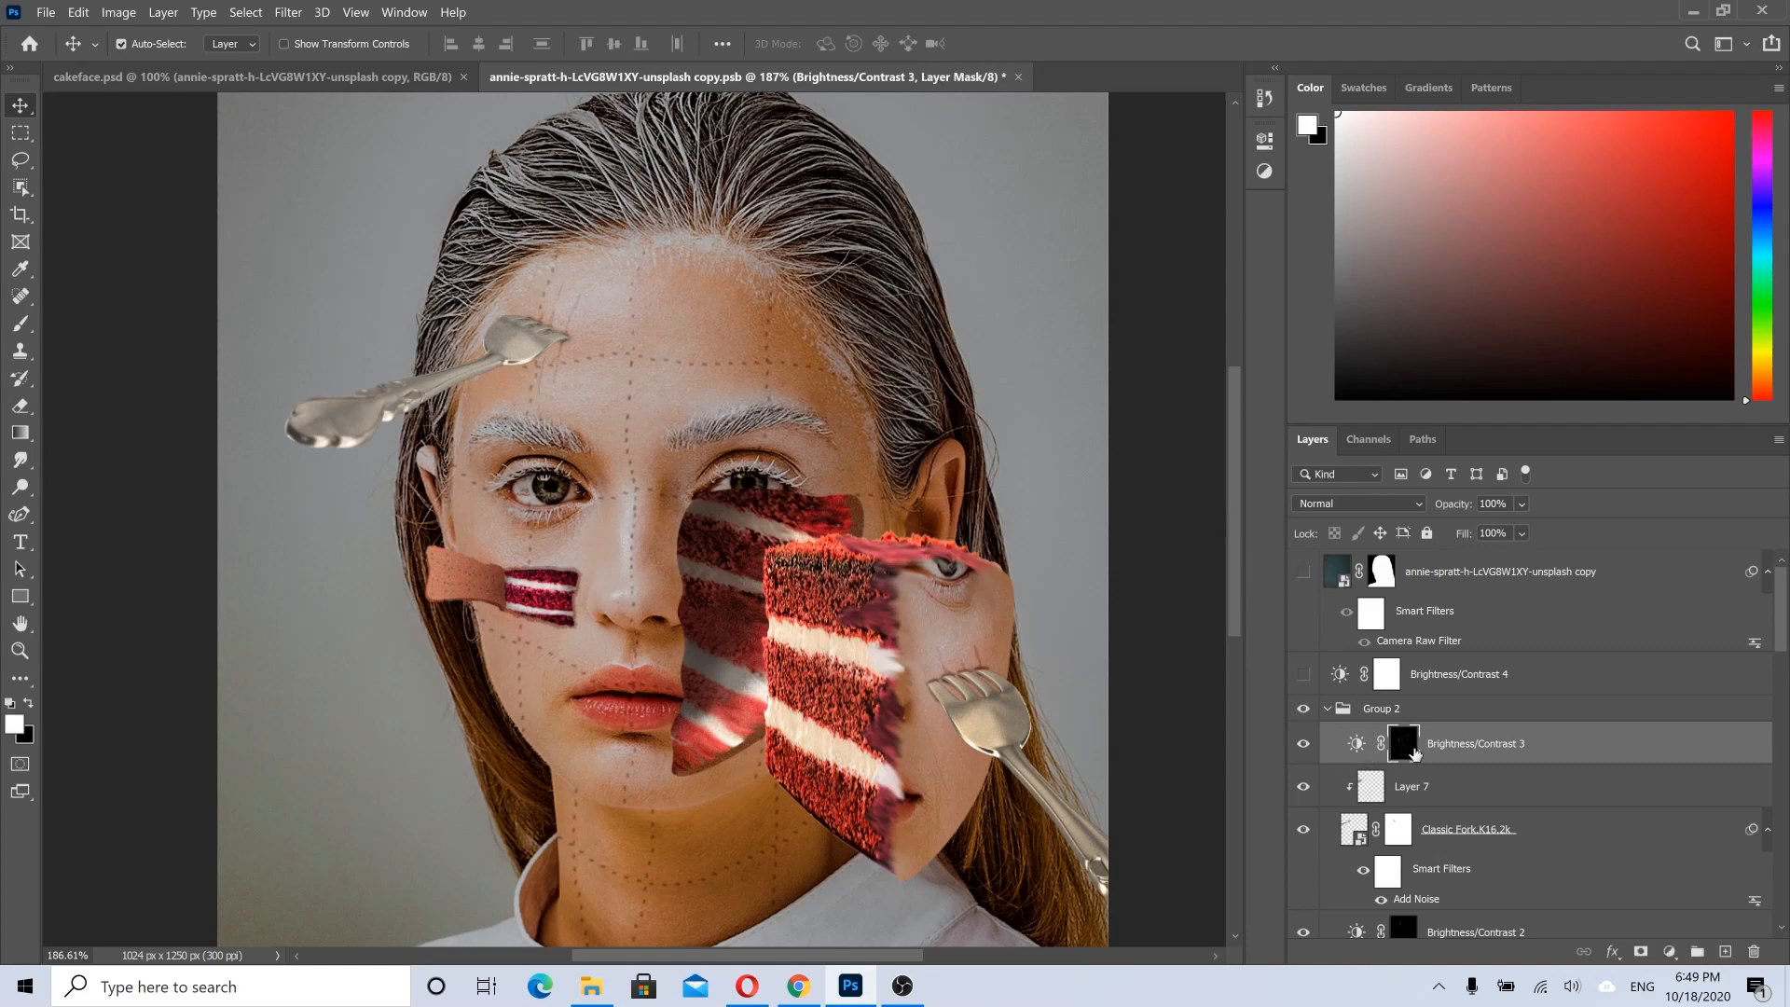
left_click(22, 333)
scroll(641, 334, "up", 5)
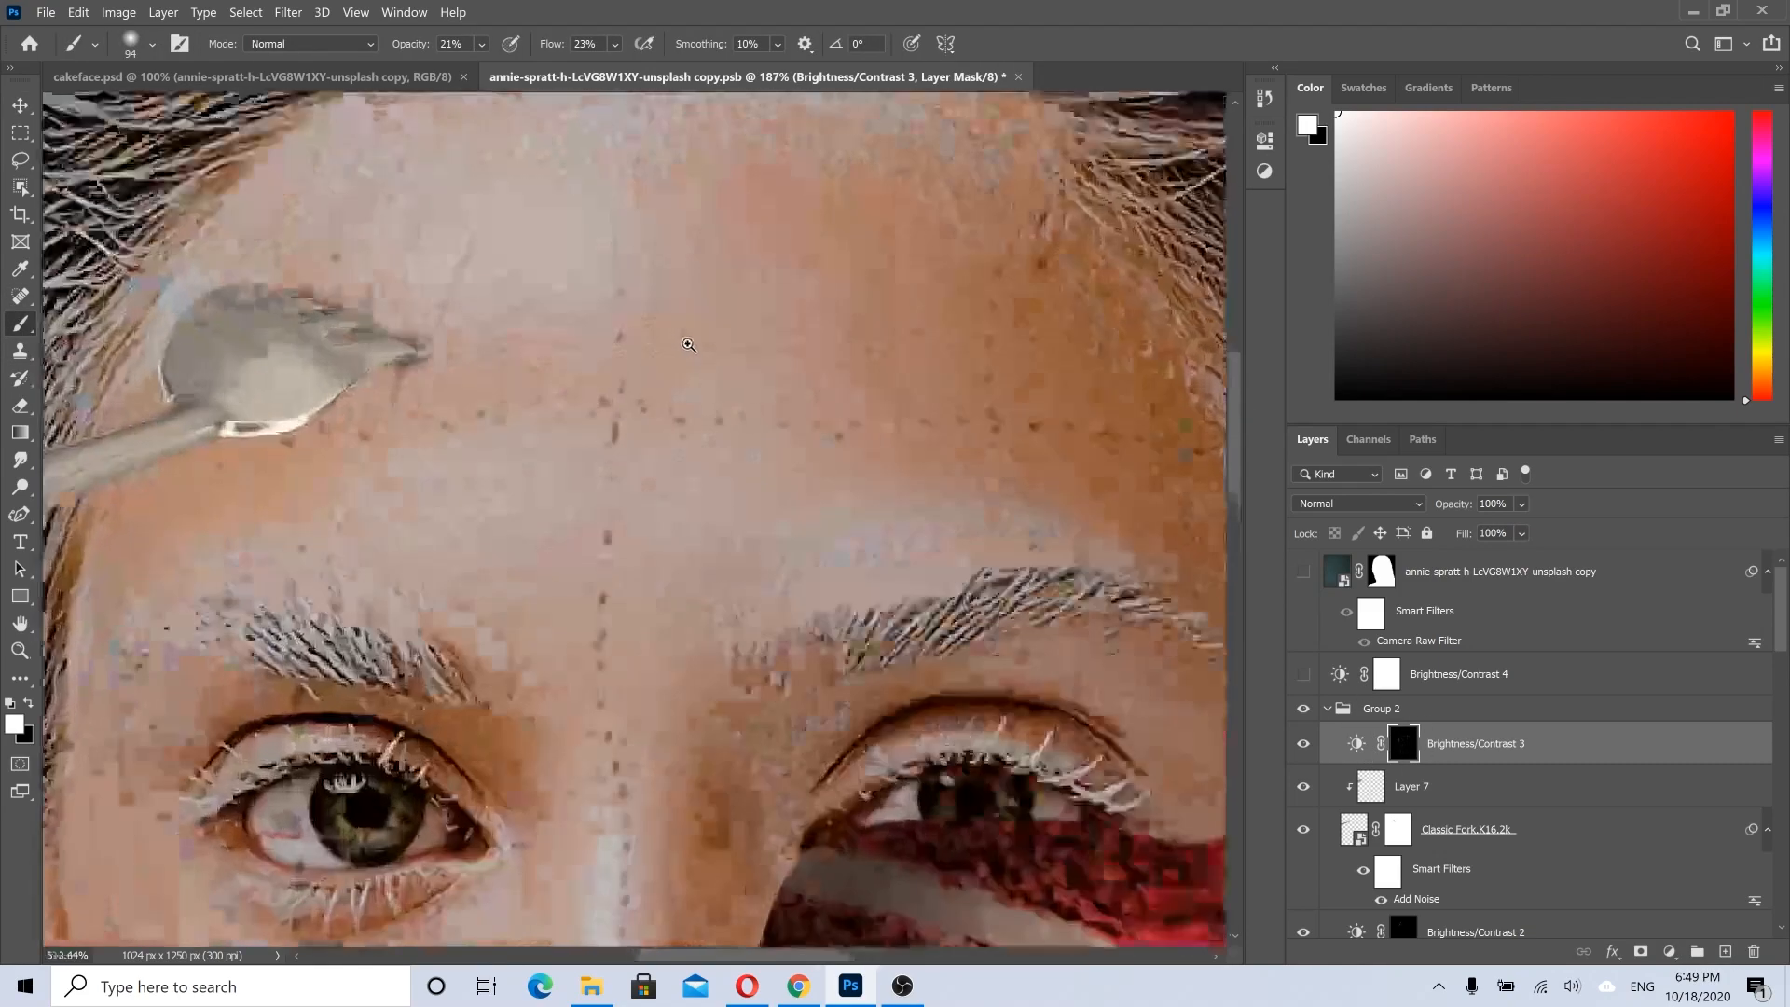
left_click(404, 12)
key("Escape")
key("F5")
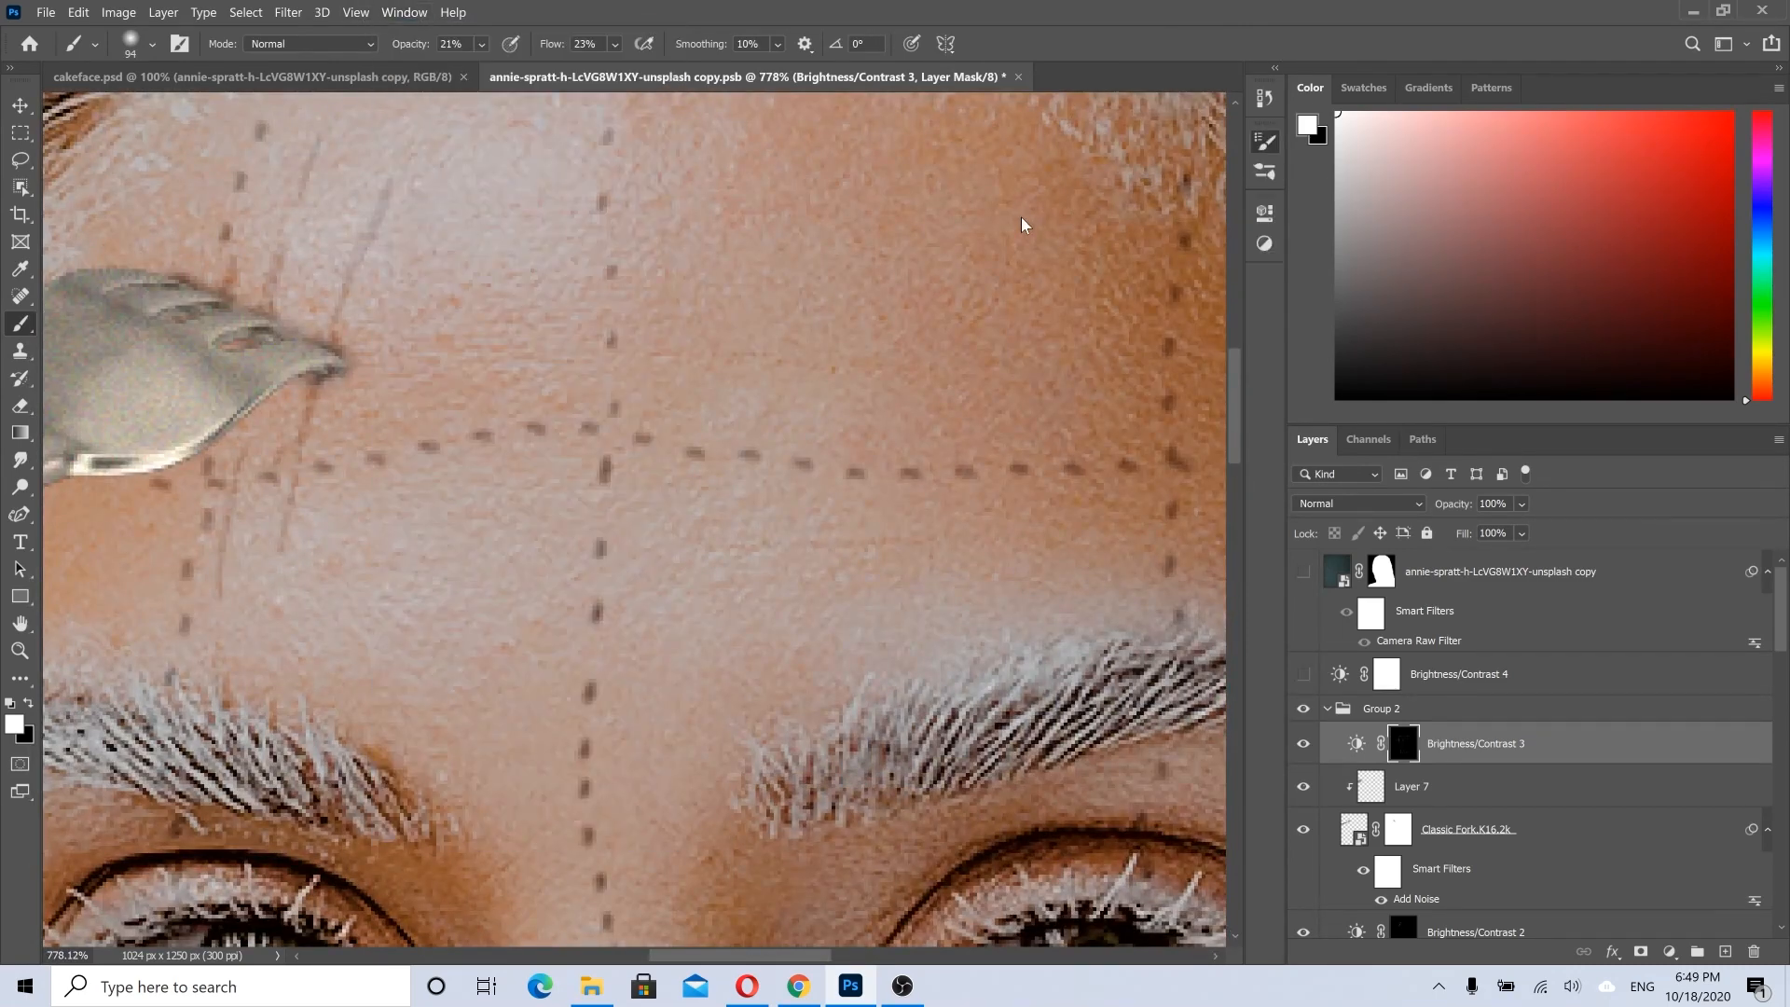
left_click(1036, 242)
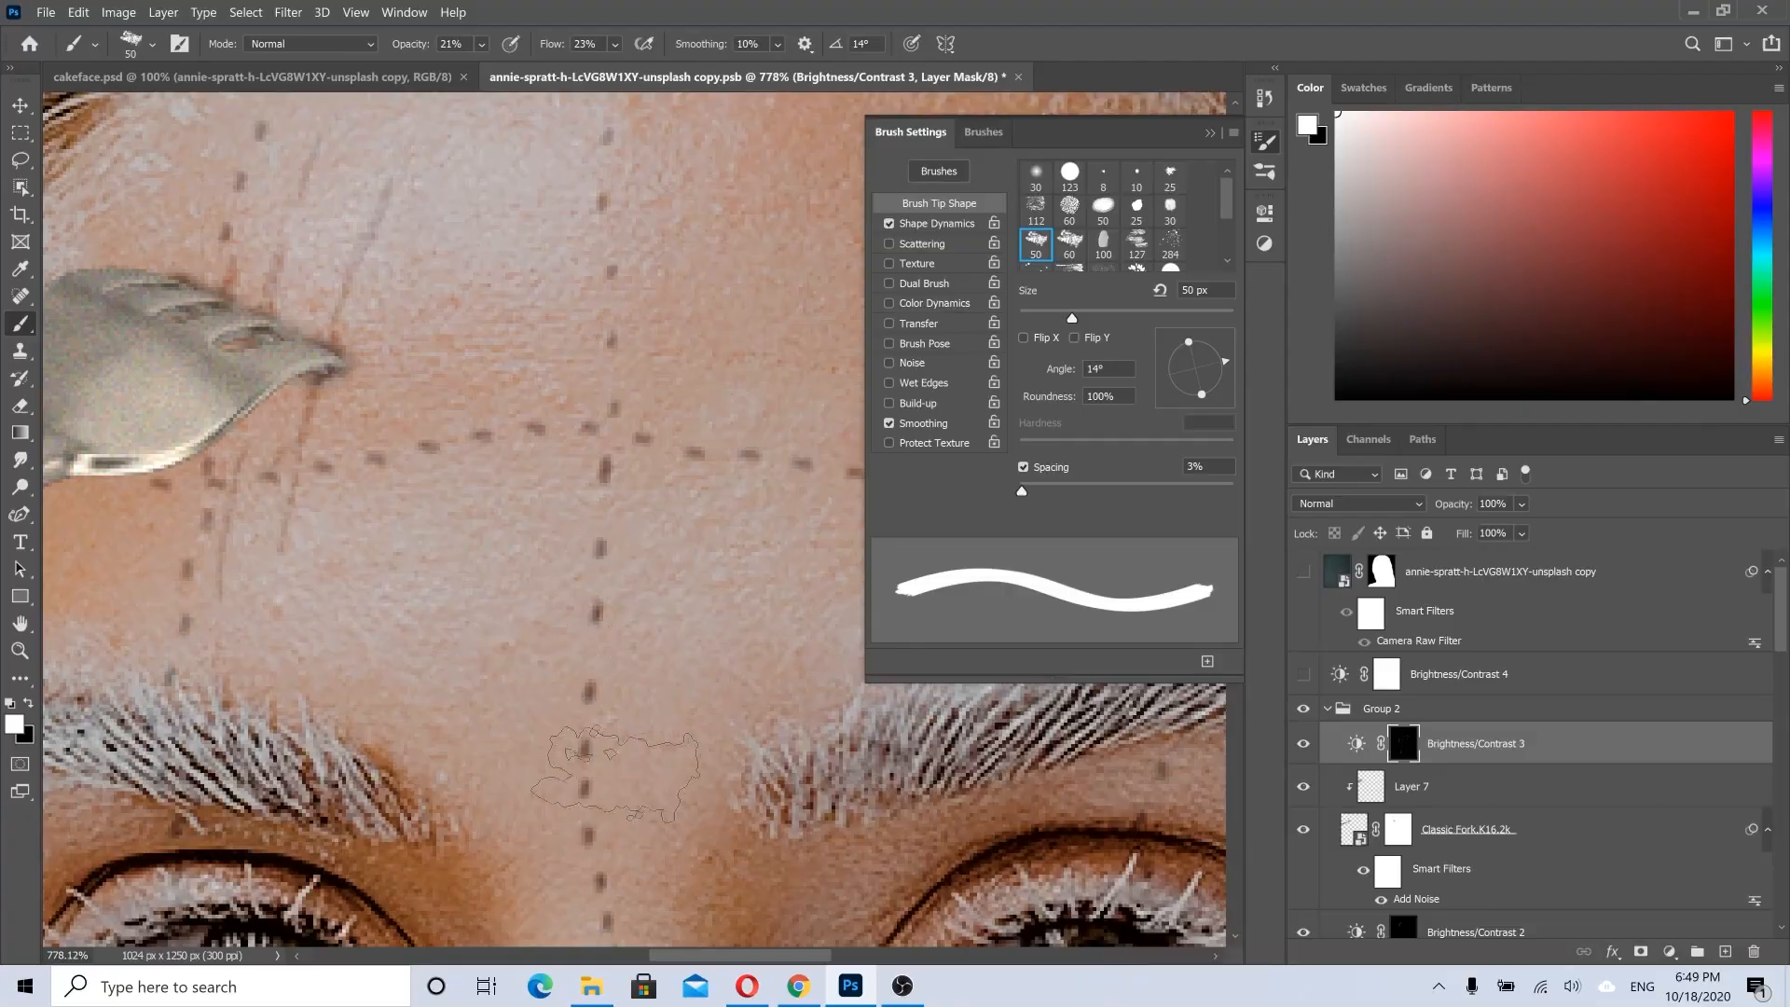
Step: Set the brush spacing to 367% and reduce its size to 10 px for a dashed stroke
left_click_drag(1021, 490, 1198, 490)
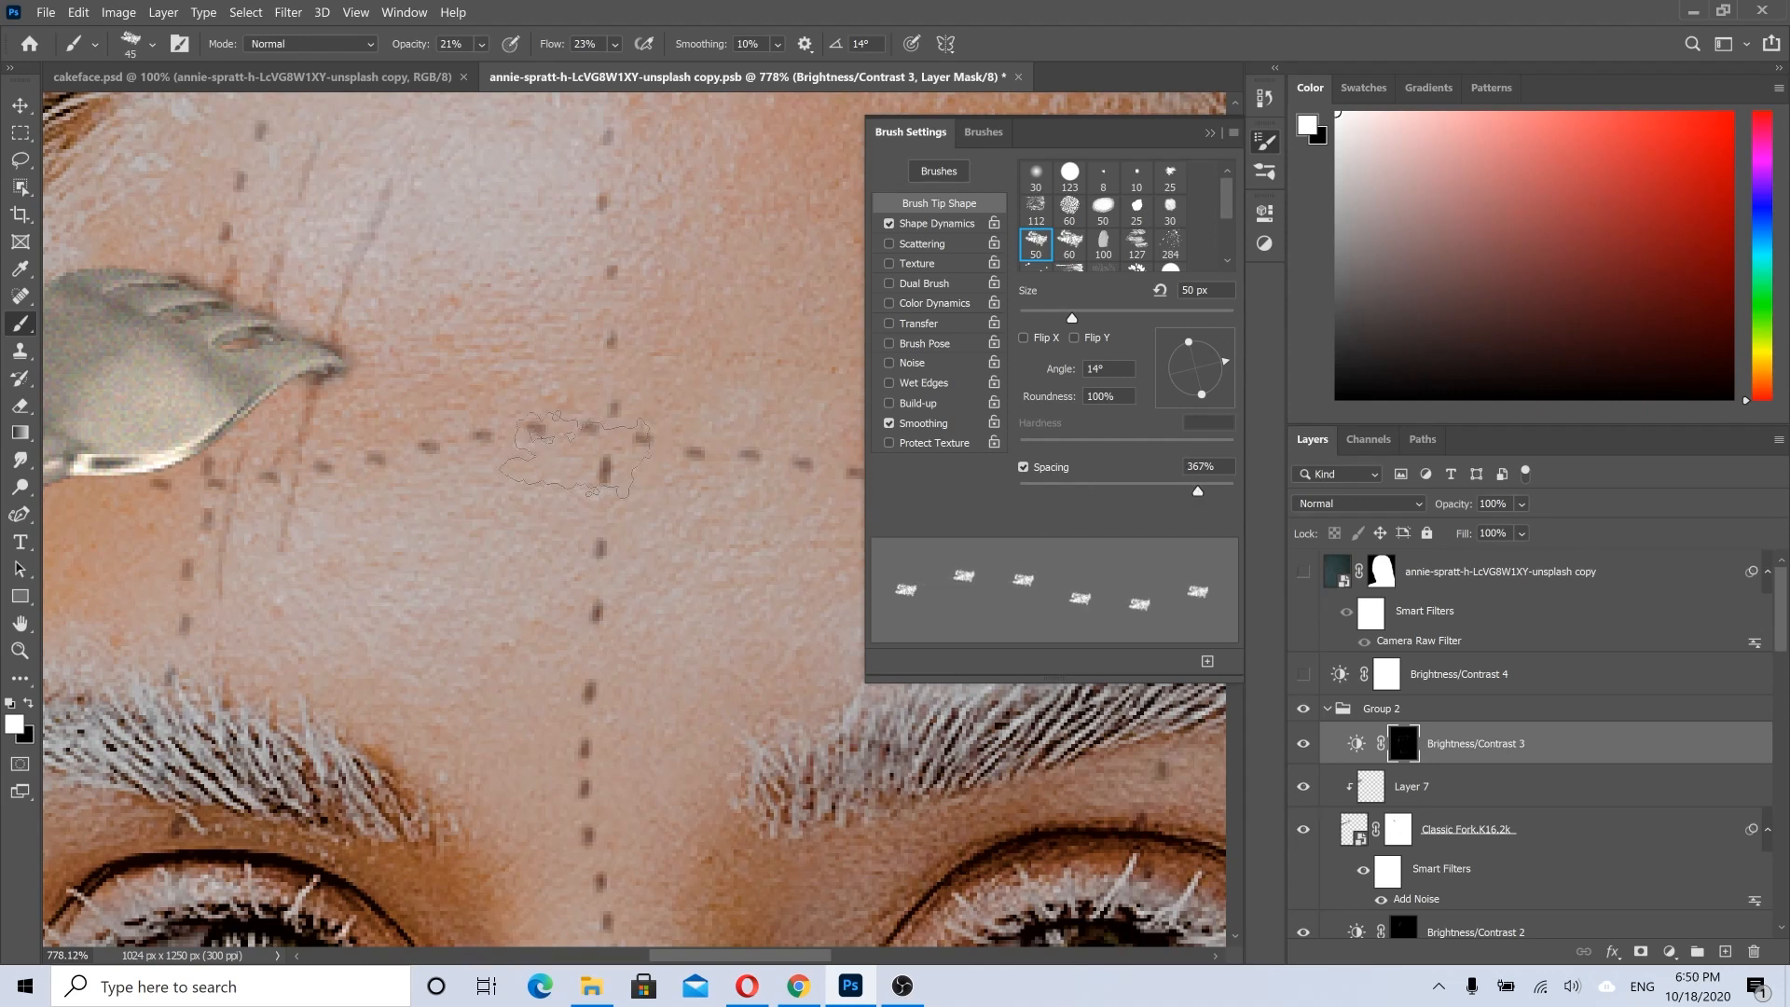
key("bracketleft")
key("bracketleft")
key("bracketleft")
key("bracketleft")
key("bracketleft")
key("bracketleft")
key("bracketleft")
scroll(657, 347, "down", 3)
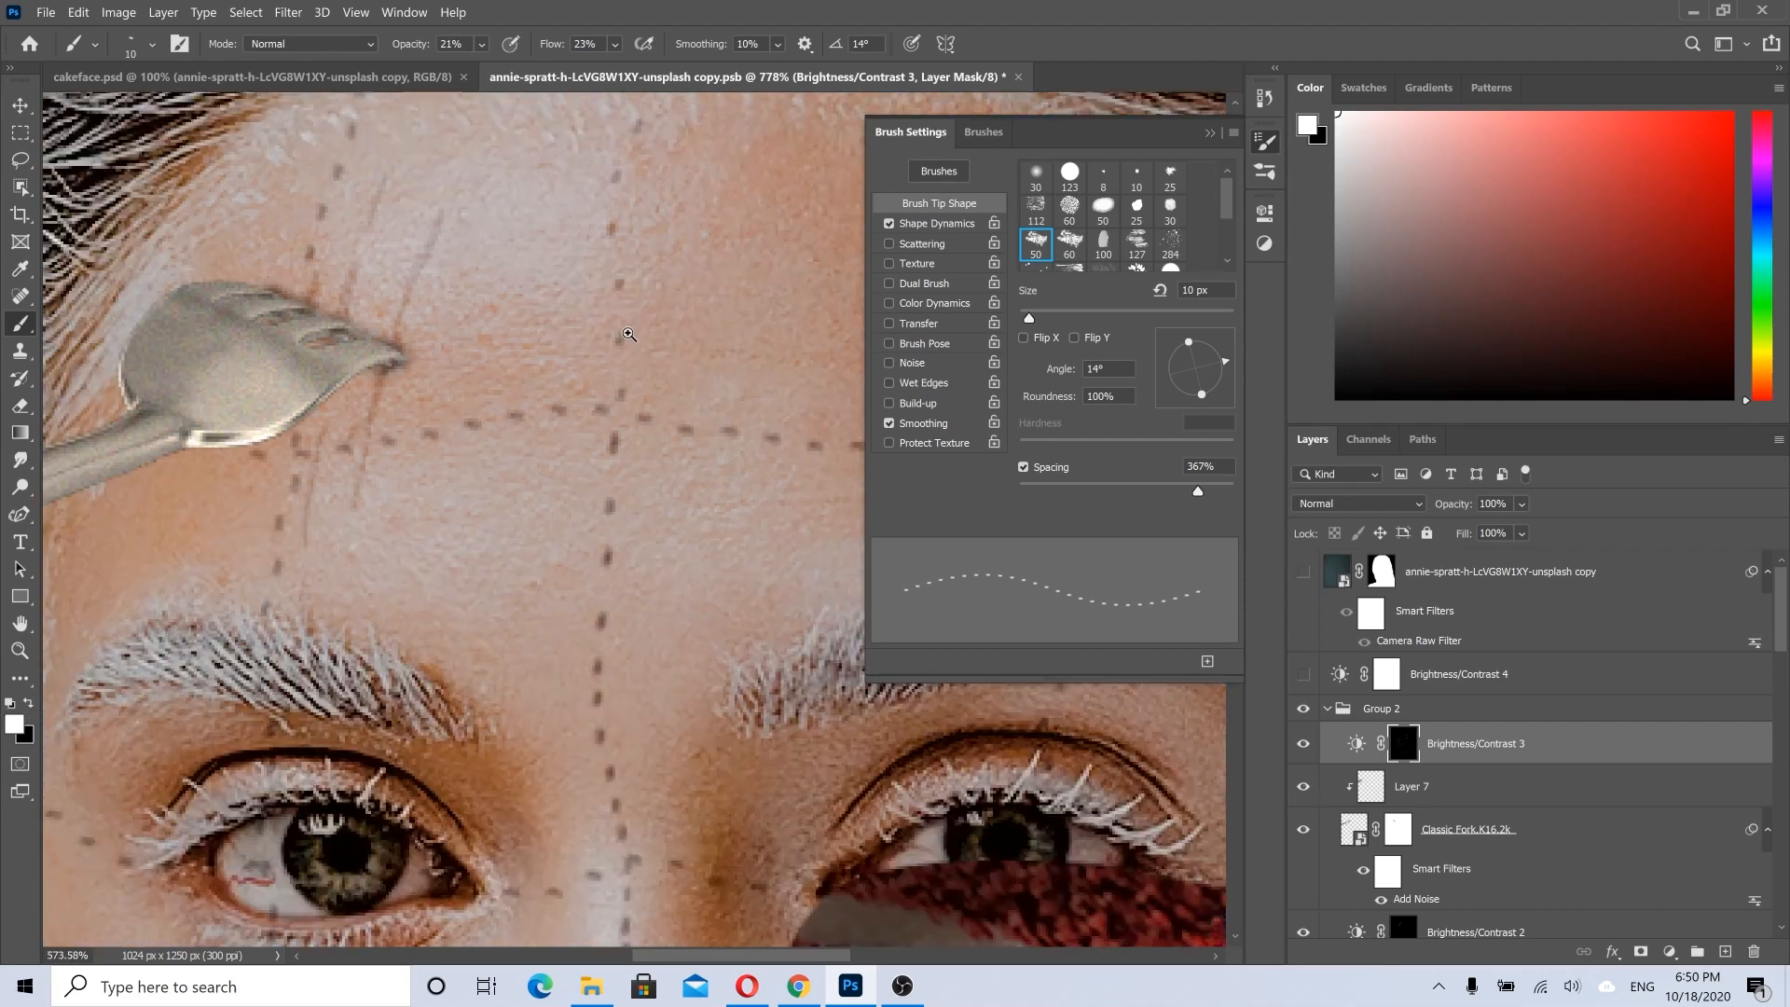
Step: Set the brush opacity and flow to 100%, and turn the tip angle to 102°
left_click(482, 45)
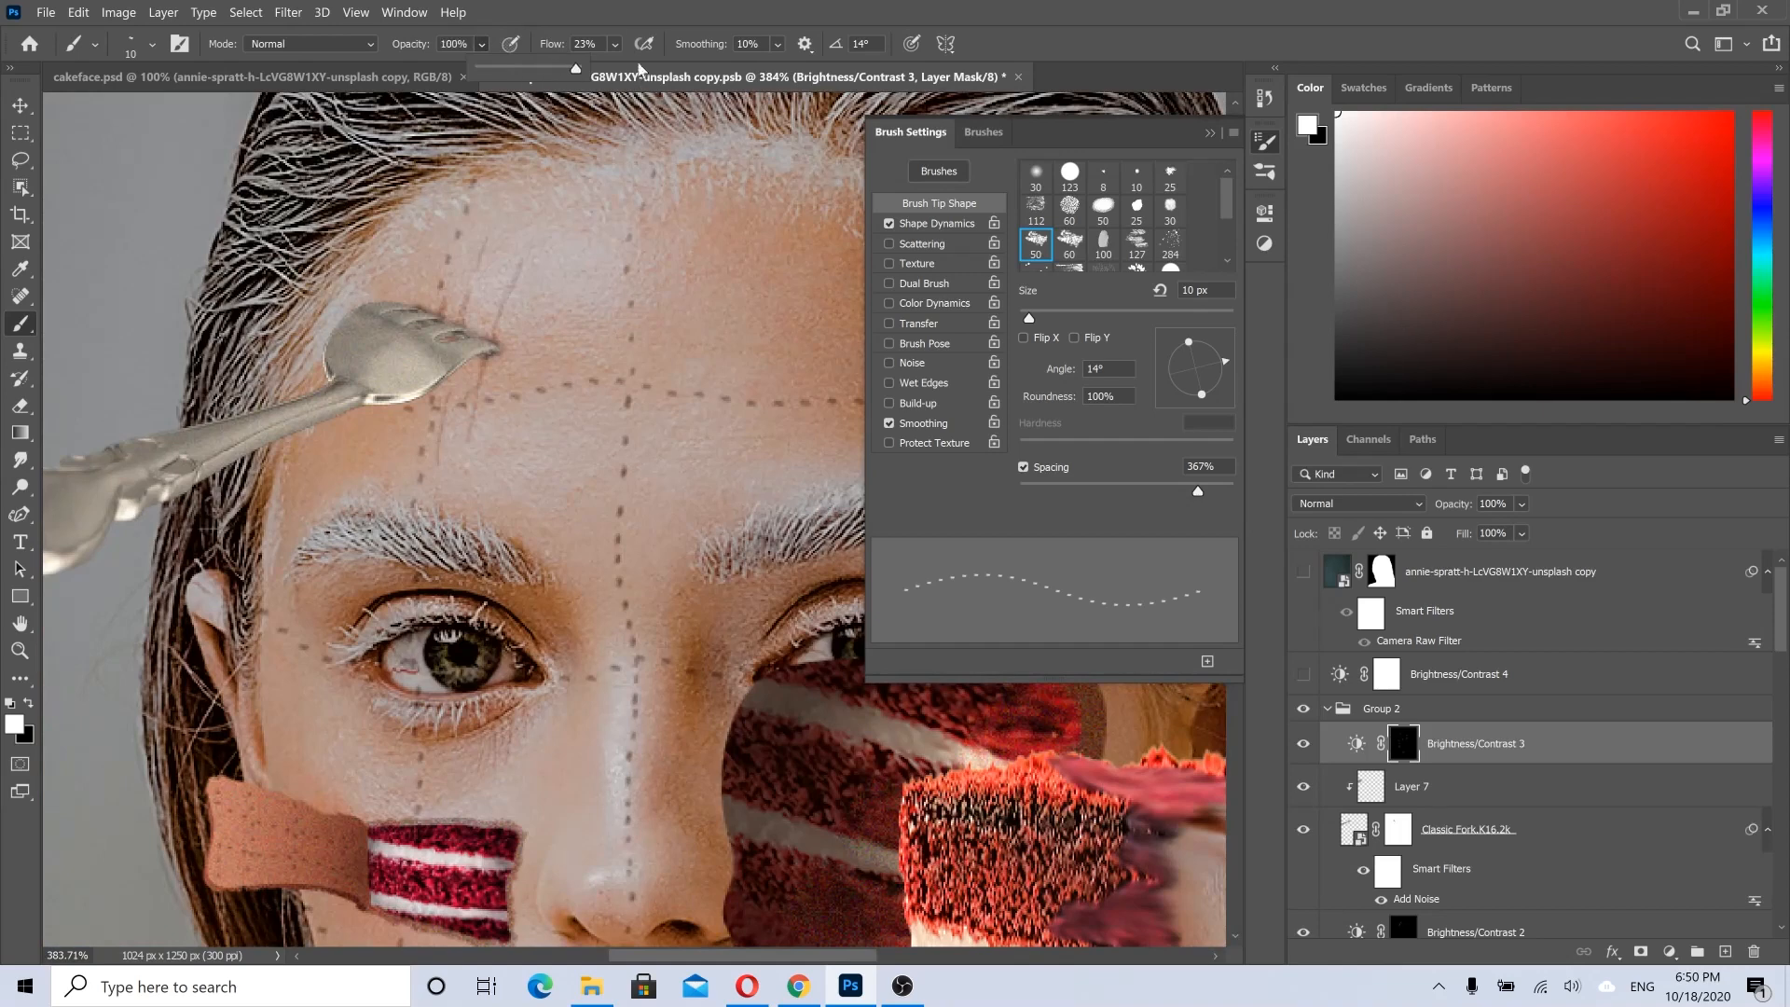
left_click(616, 45)
left_click_drag(631, 69, 752, 75)
left_click(642, 19)
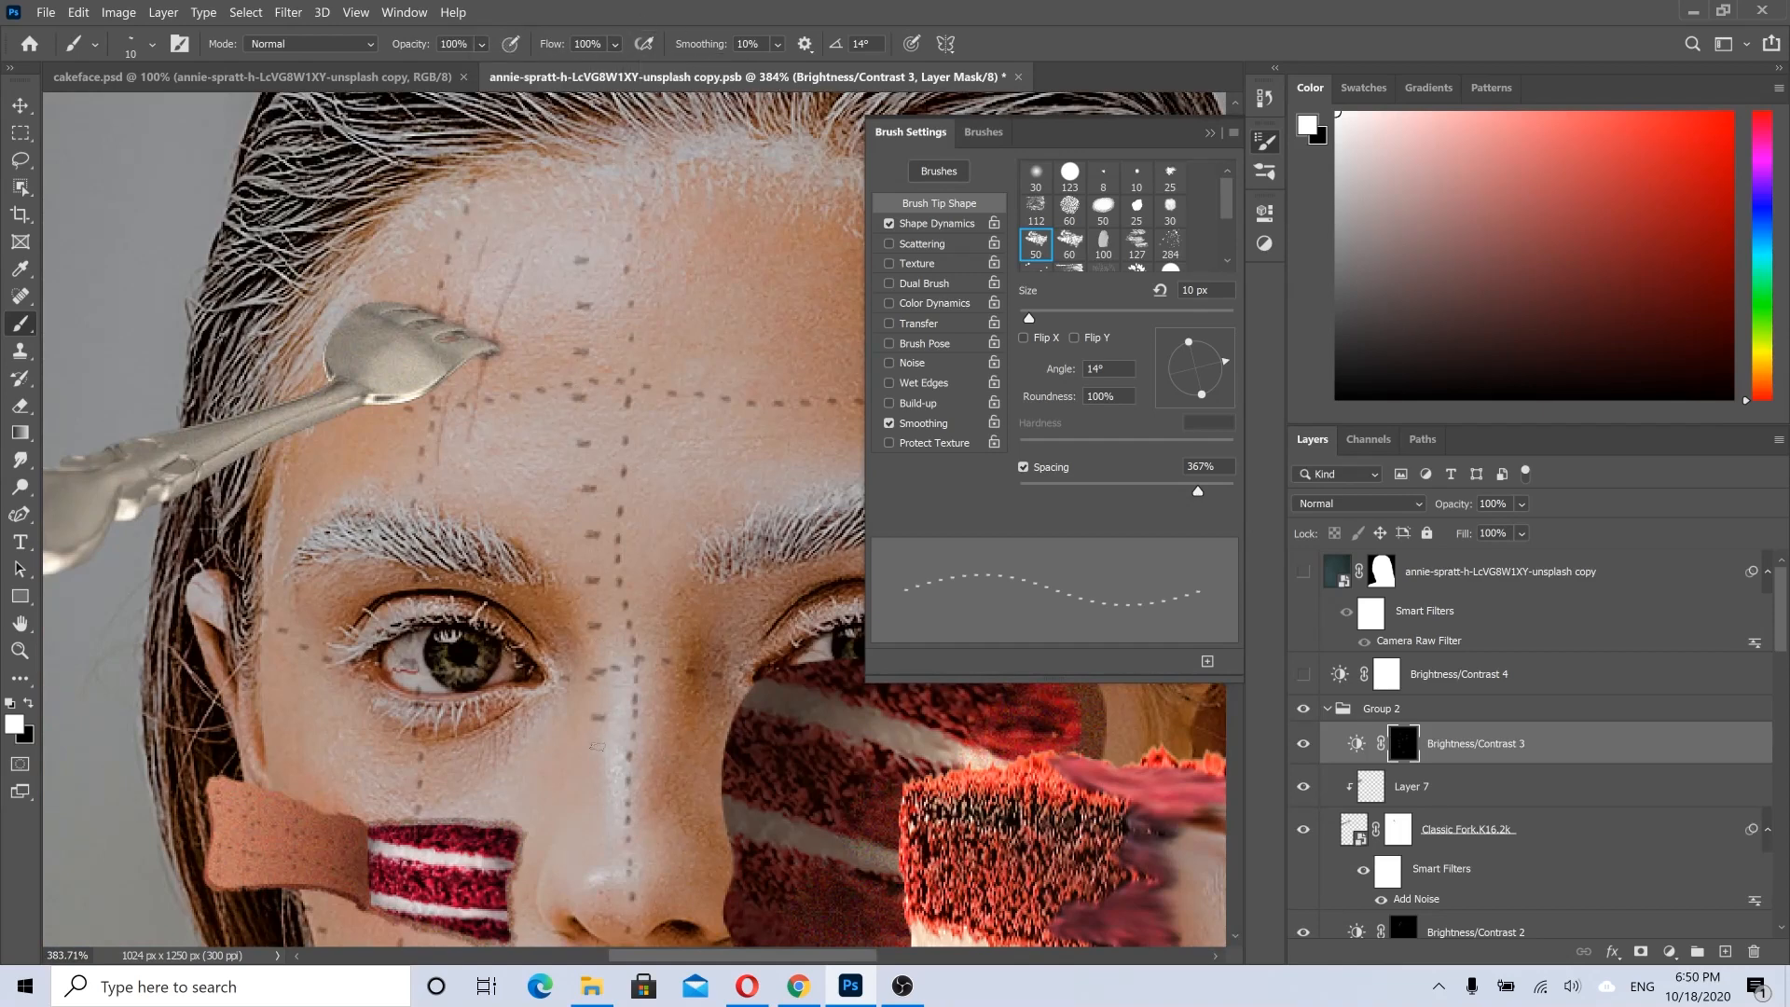
left_click_drag(1211, 369, 1198, 337)
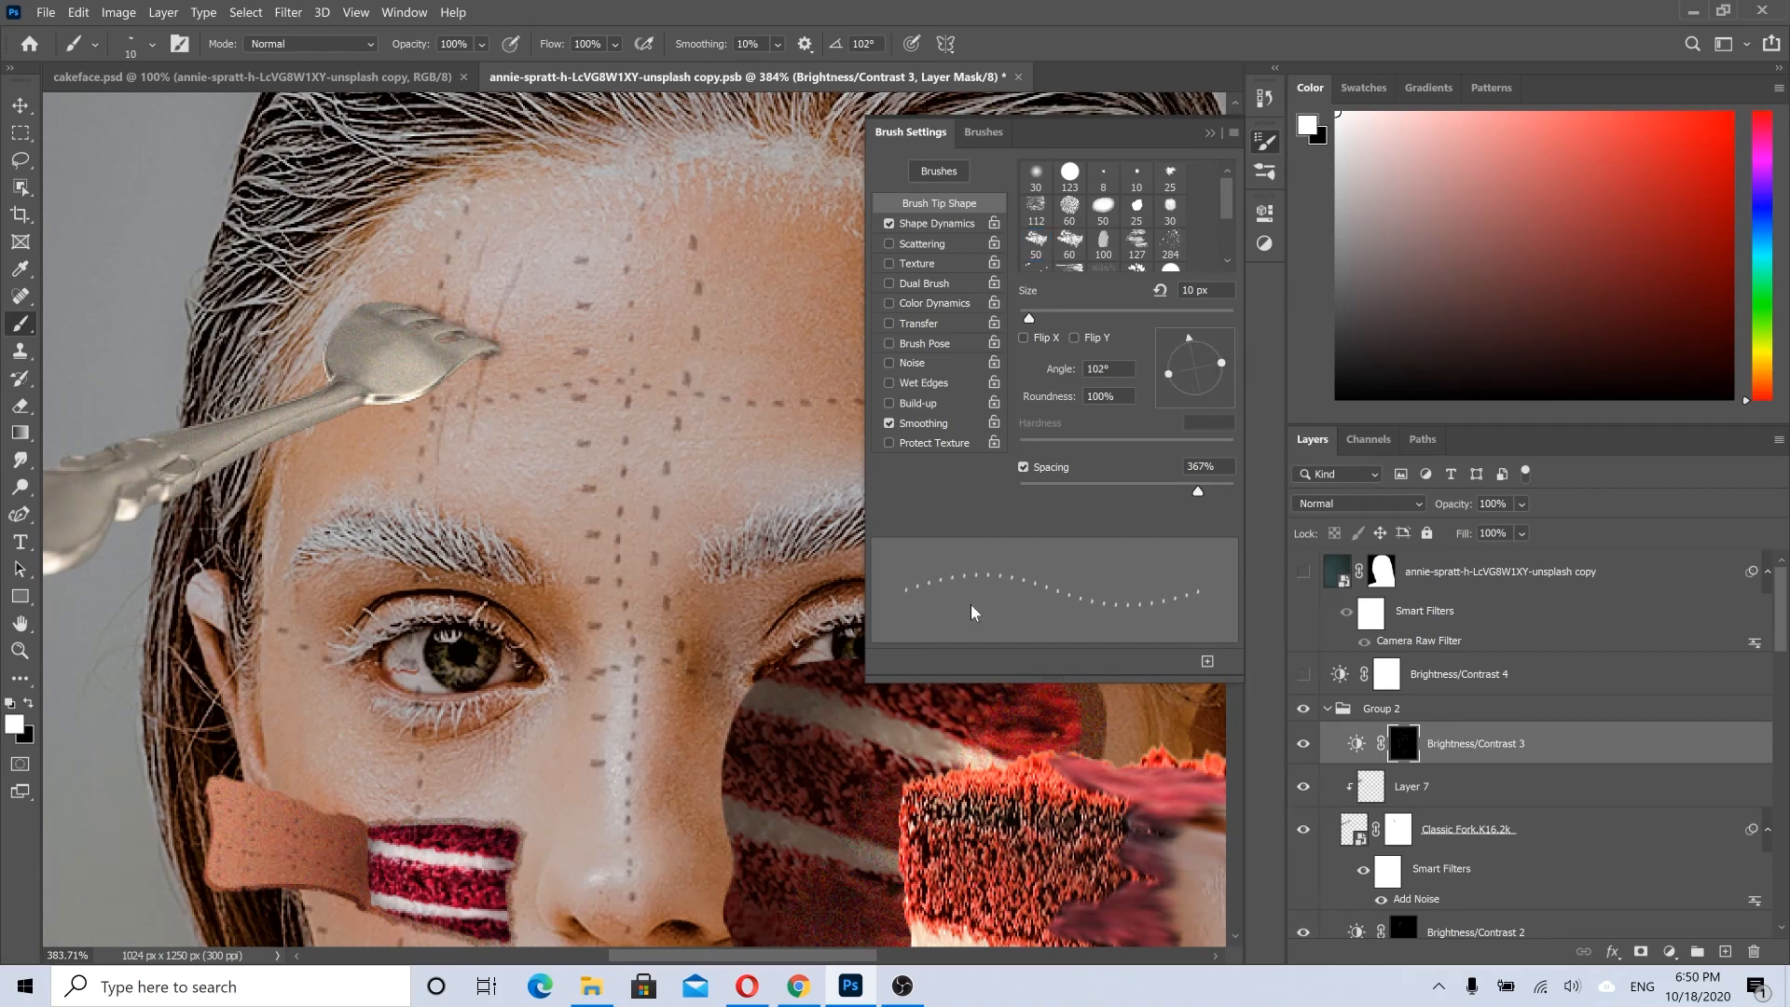
Step: Try a continuous forehead stroke with 1% brush spacing, undo it, and close the brush settings
left_click_drag(1068, 500, 953, 499)
left_click_drag(771, 274, 709, 469)
key("ctrl+z")
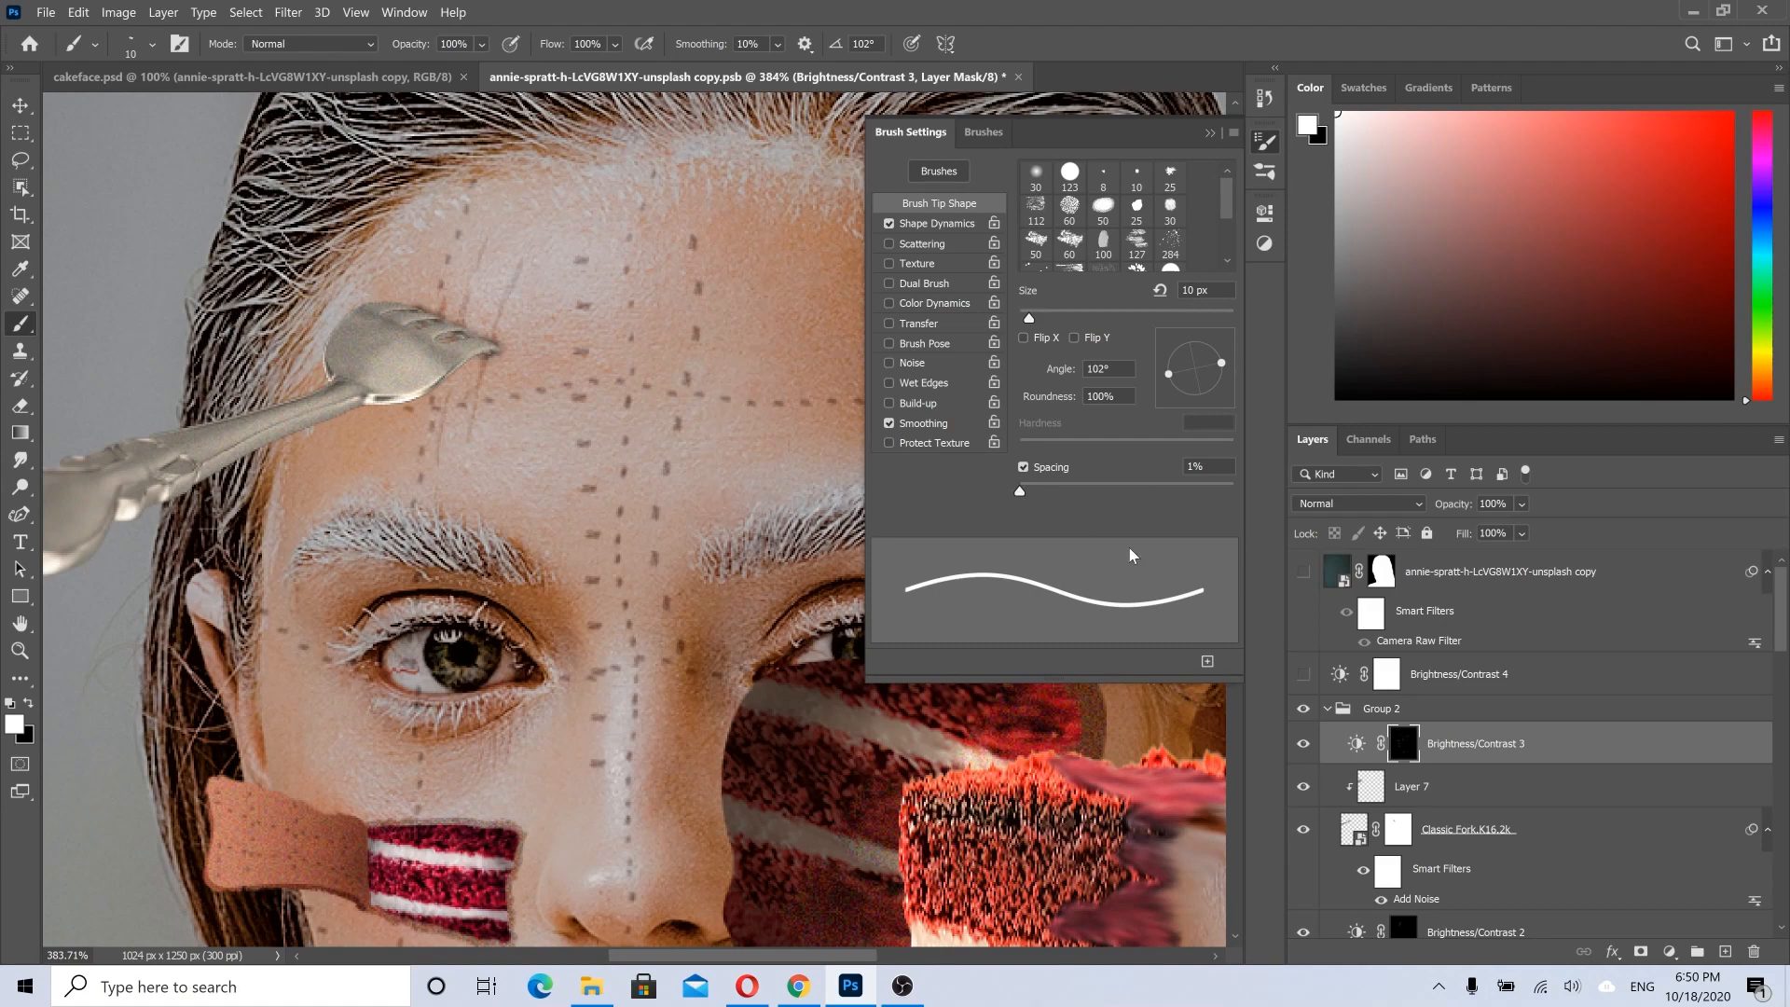
scroll(725, 464, "down", 3)
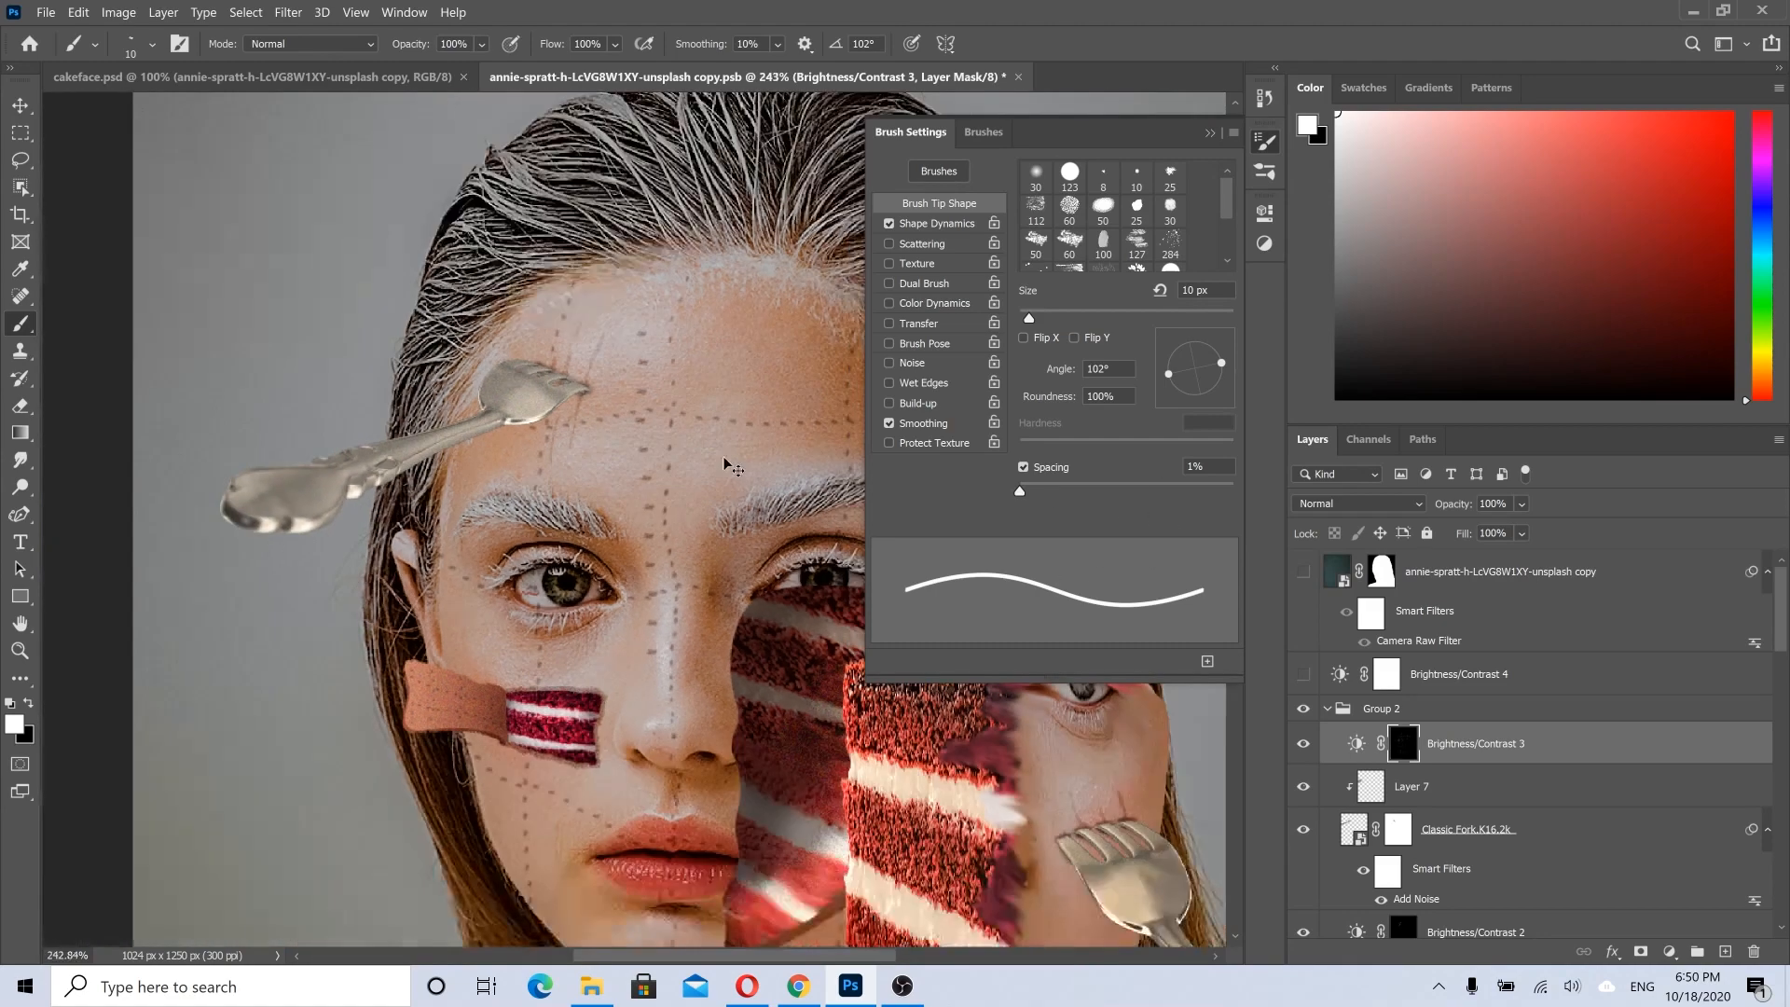
left_click(1211, 133)
scroll(673, 483, "down", 5)
key("v")
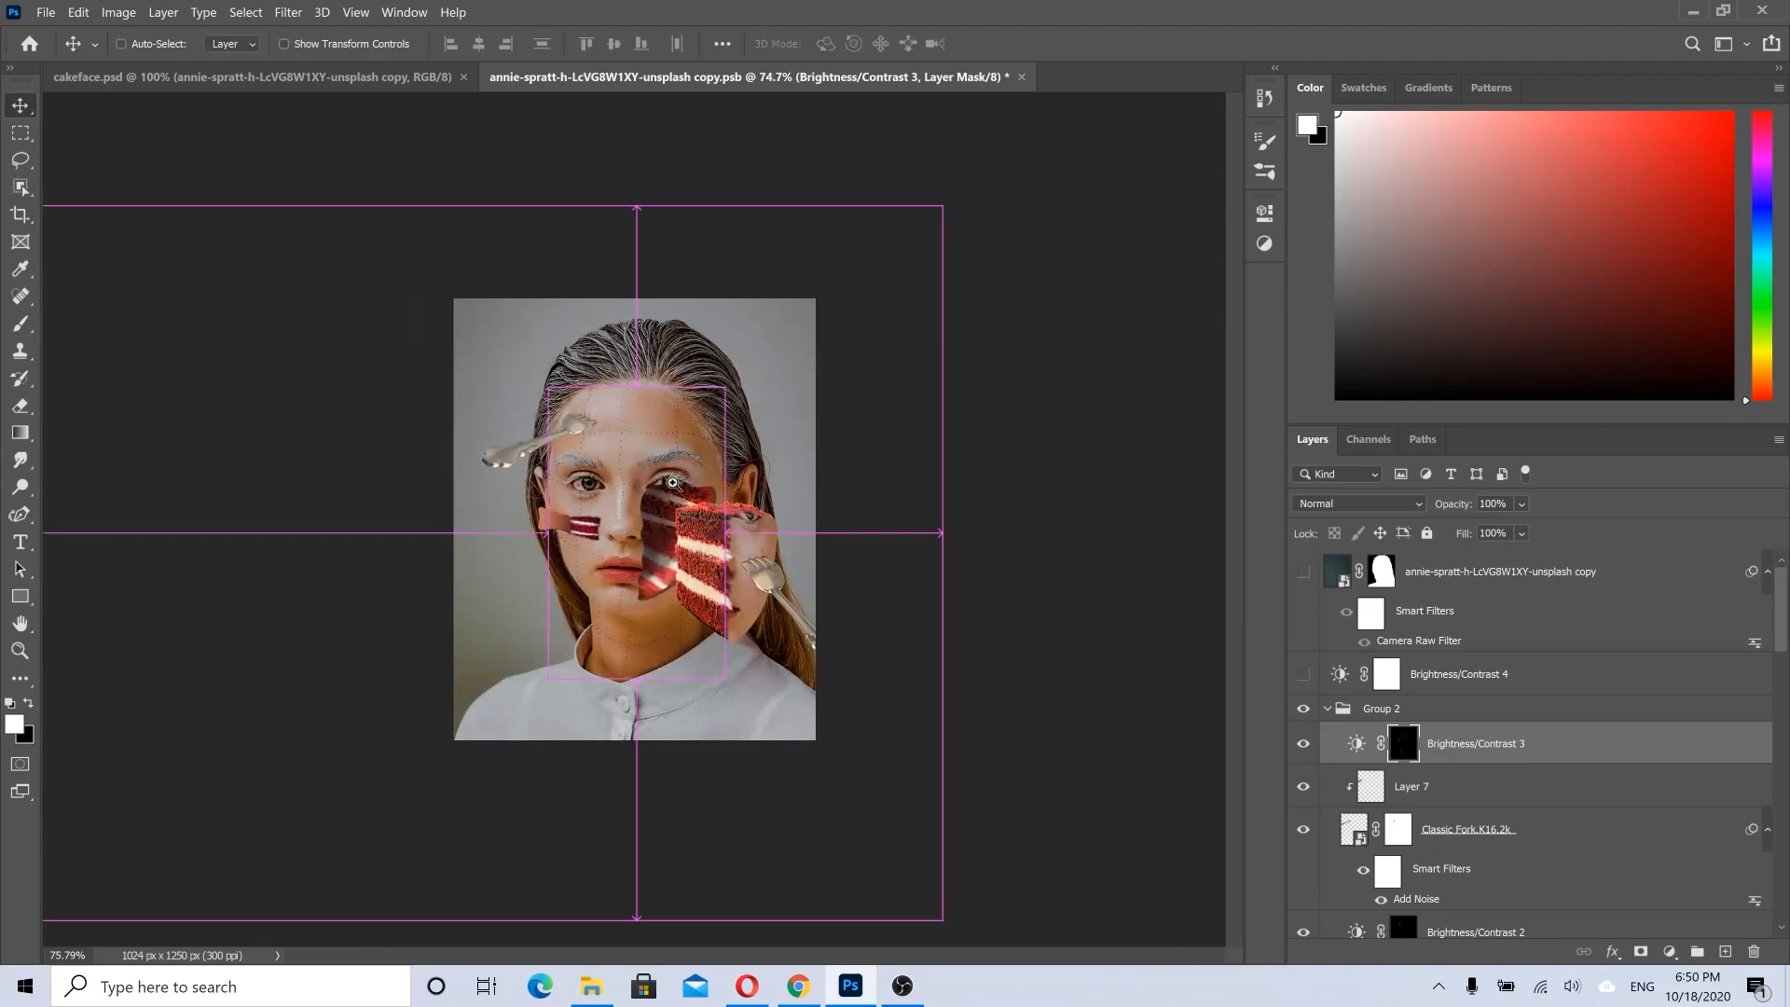
Step: Show Brightness/Contrast 4 and the masked teal fabric texture layer above it, comparing the portrait with the texture off and on
scroll(825, 558, "up", 2)
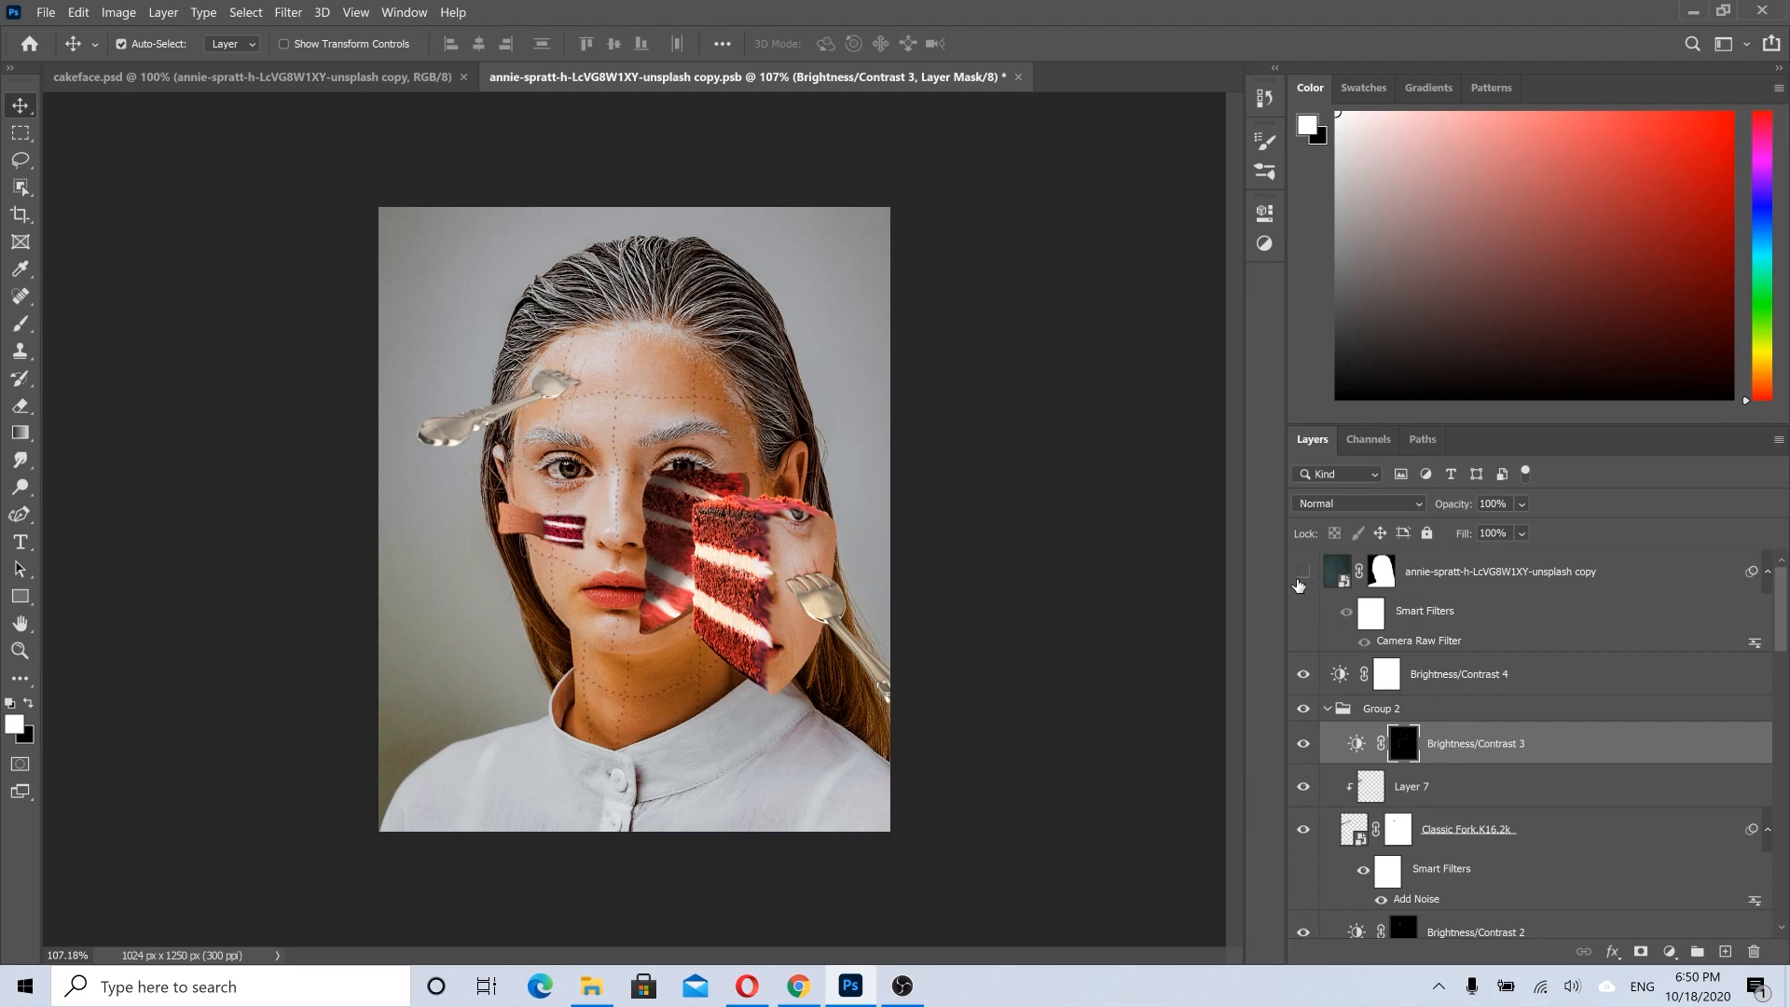
left_click(1299, 582)
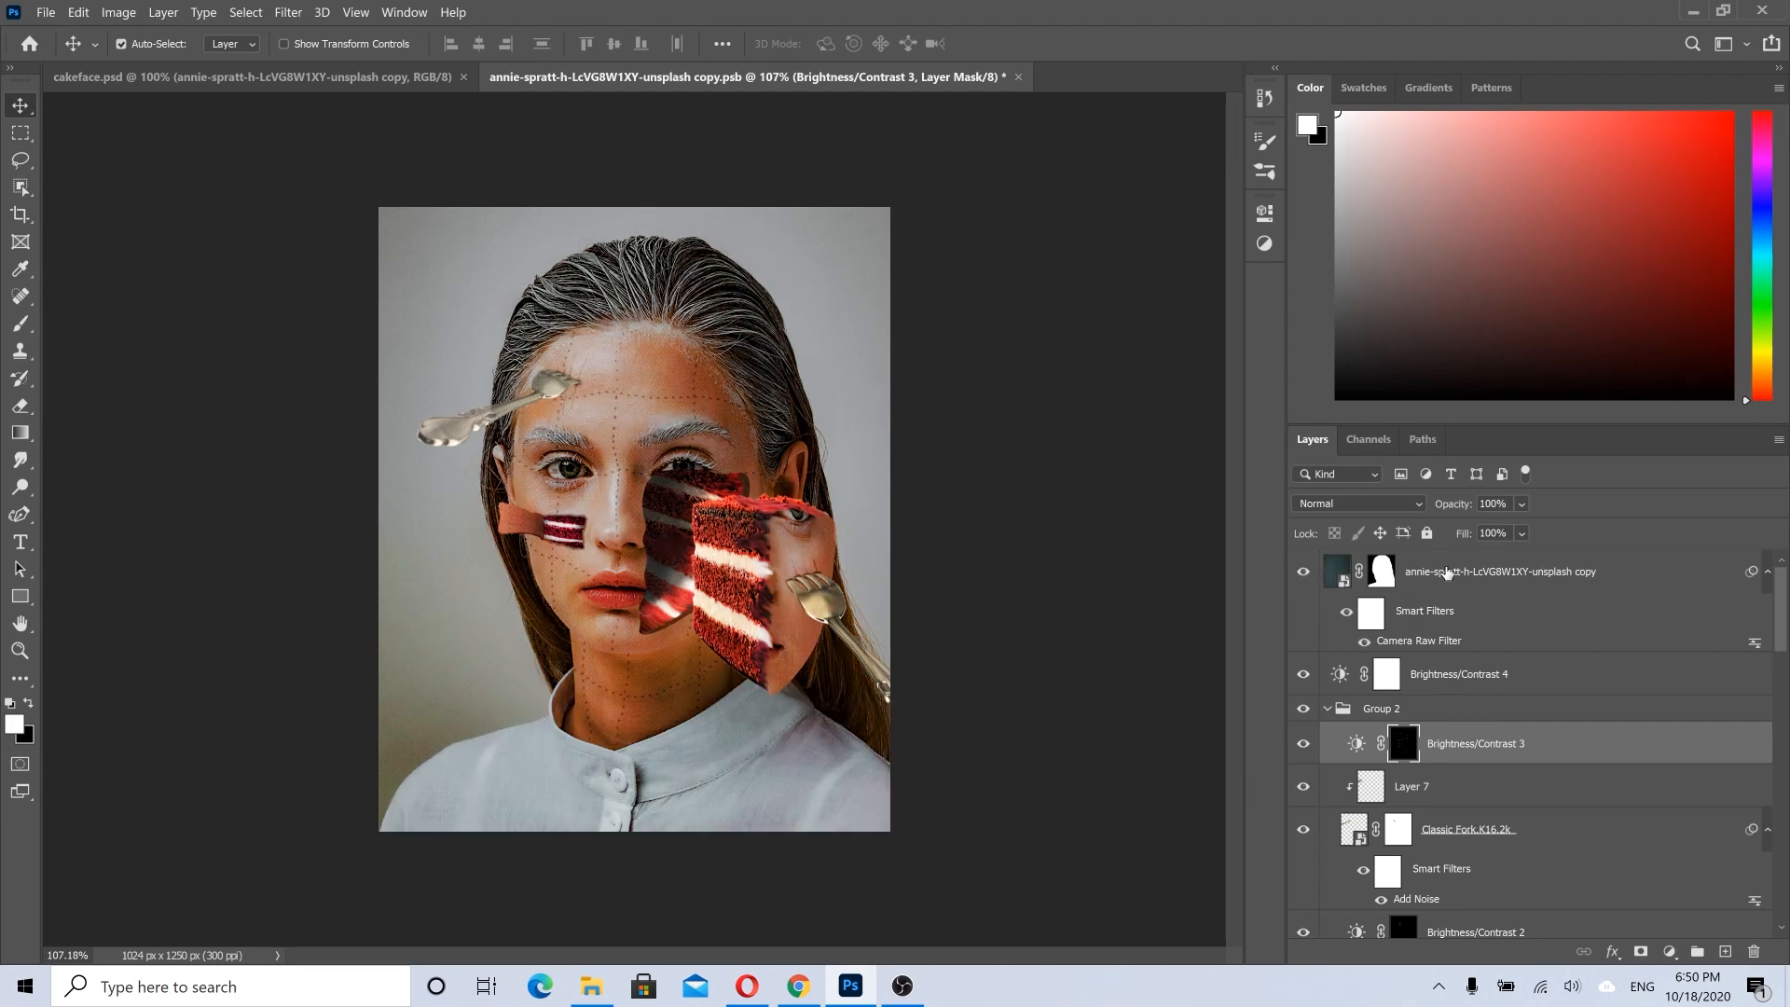
left_click(1447, 573)
scroll(729, 422, "up", 6)
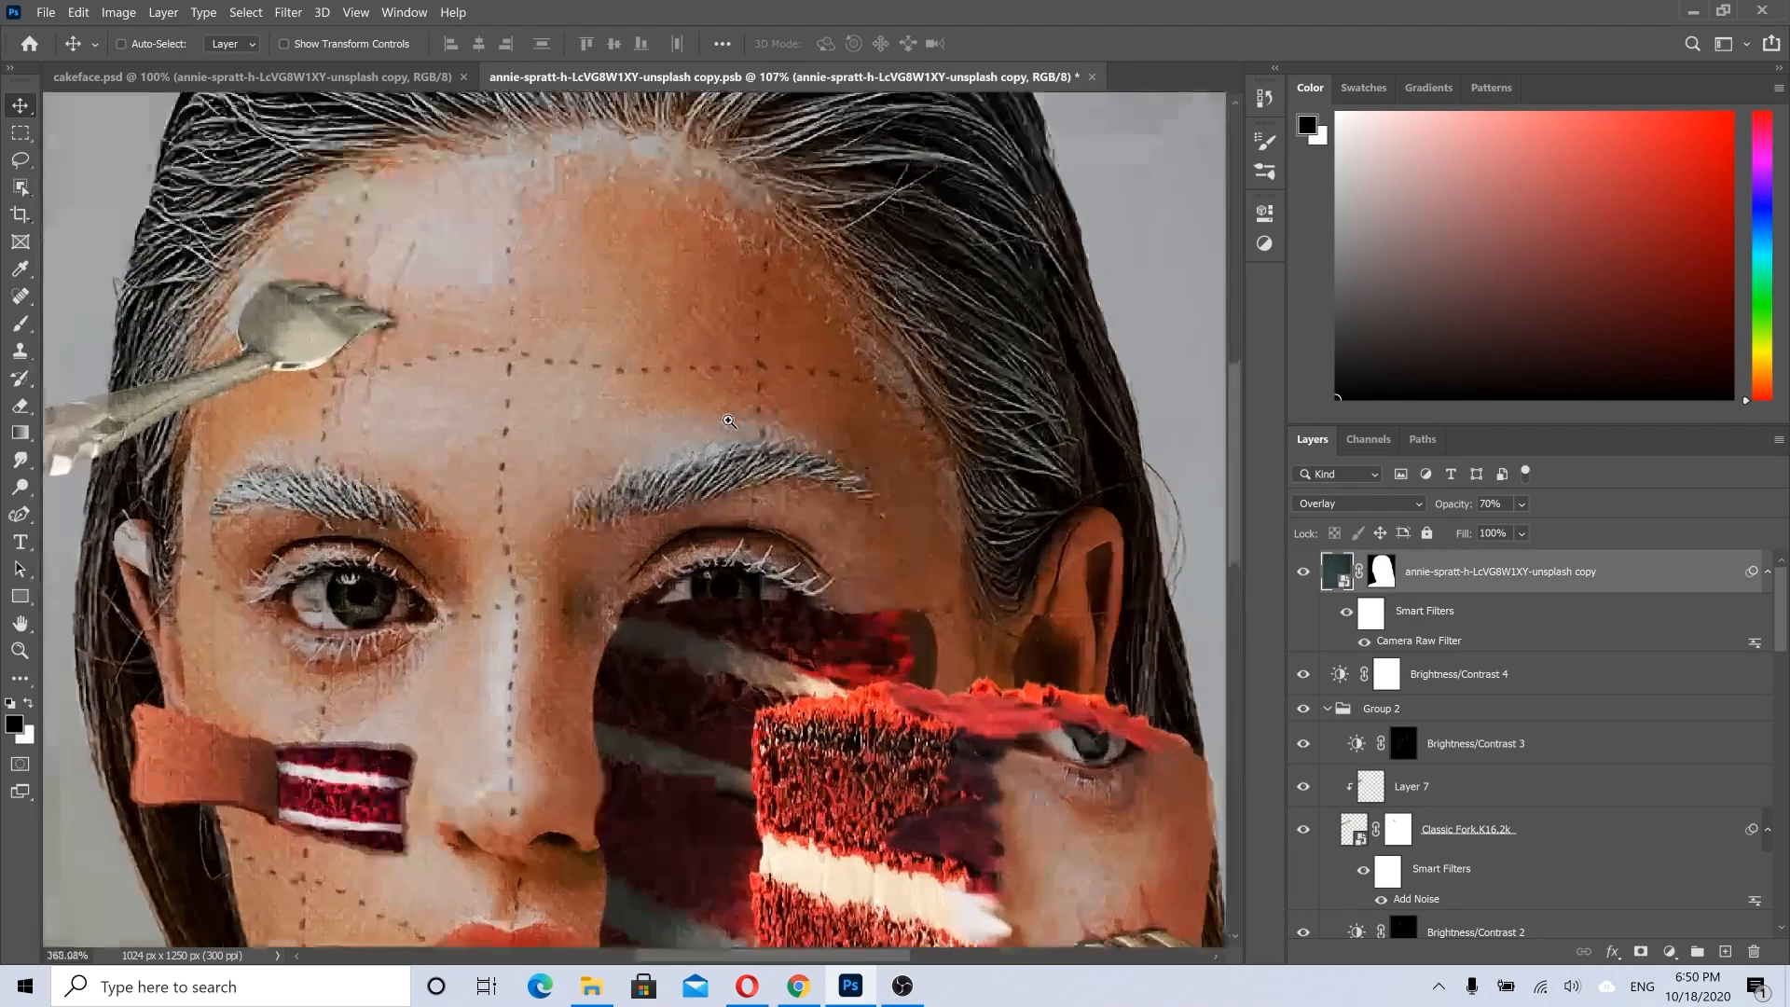
left_click_drag(723, 419, 616, 386)
left_click(1297, 578)
left_click(1297, 578)
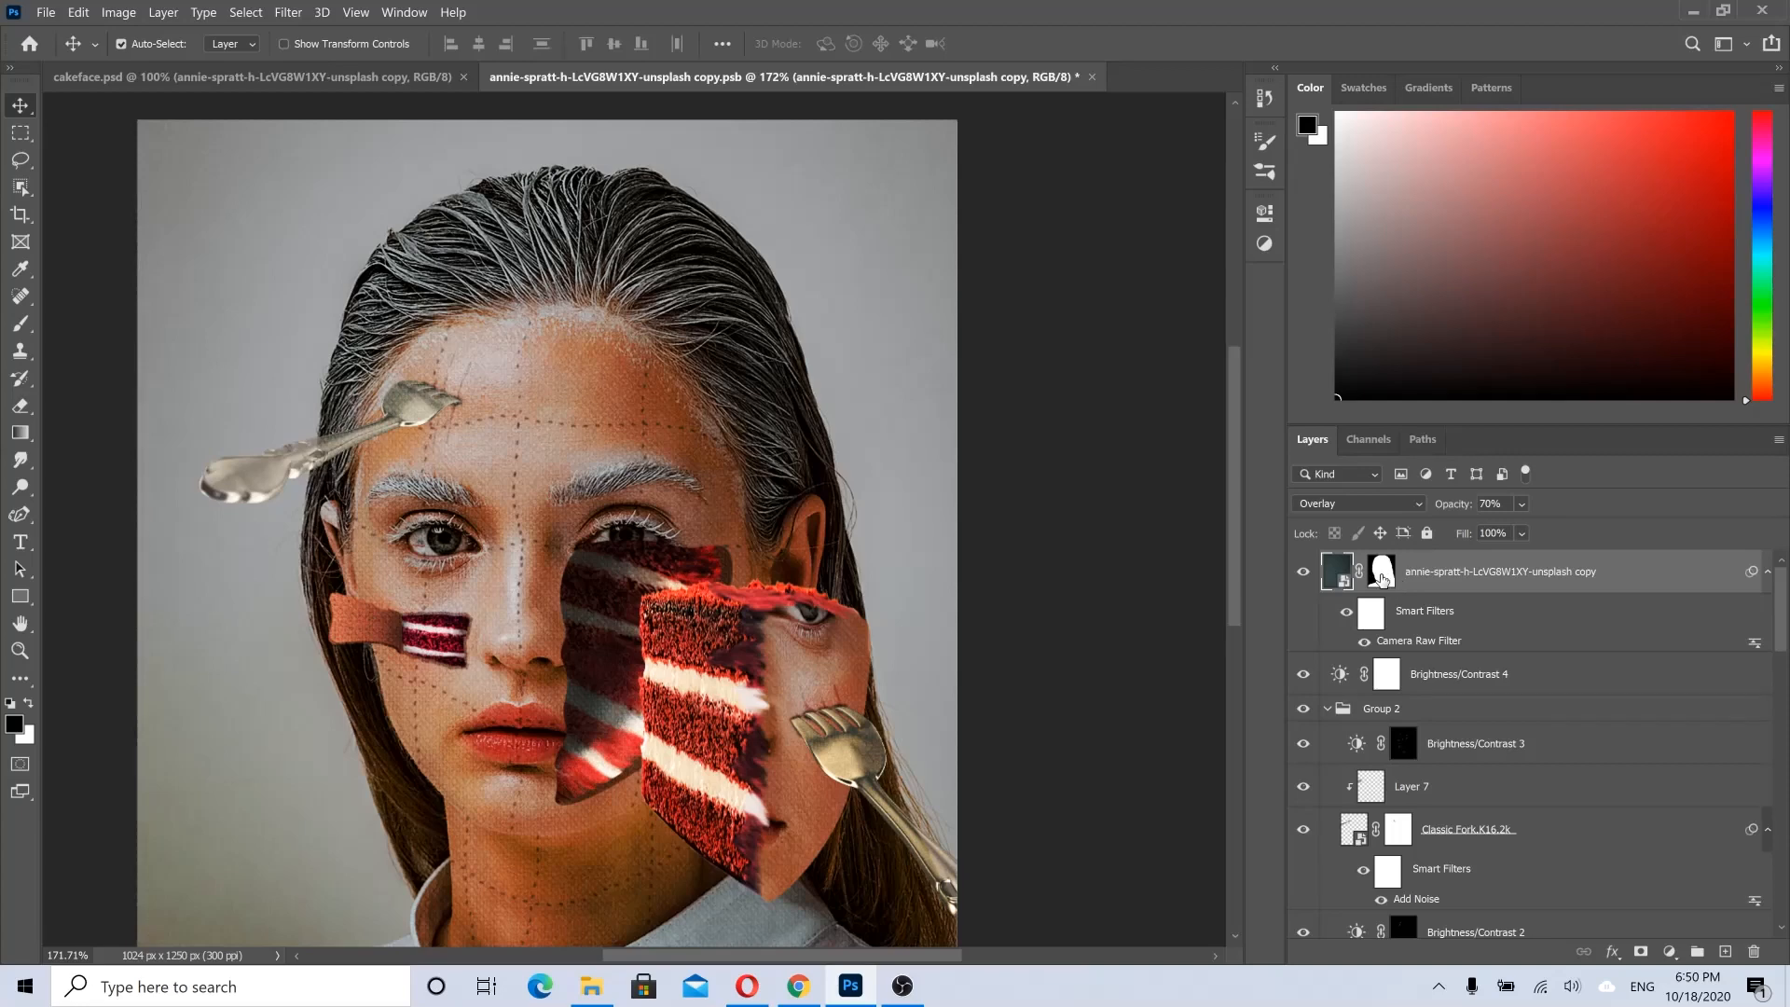
Step: Disable the fabric texture layer's mask and set the layer to Normal at 100% opacity to expose the whole texture
left_click(1383, 578, "shift")
left_click(1335, 503)
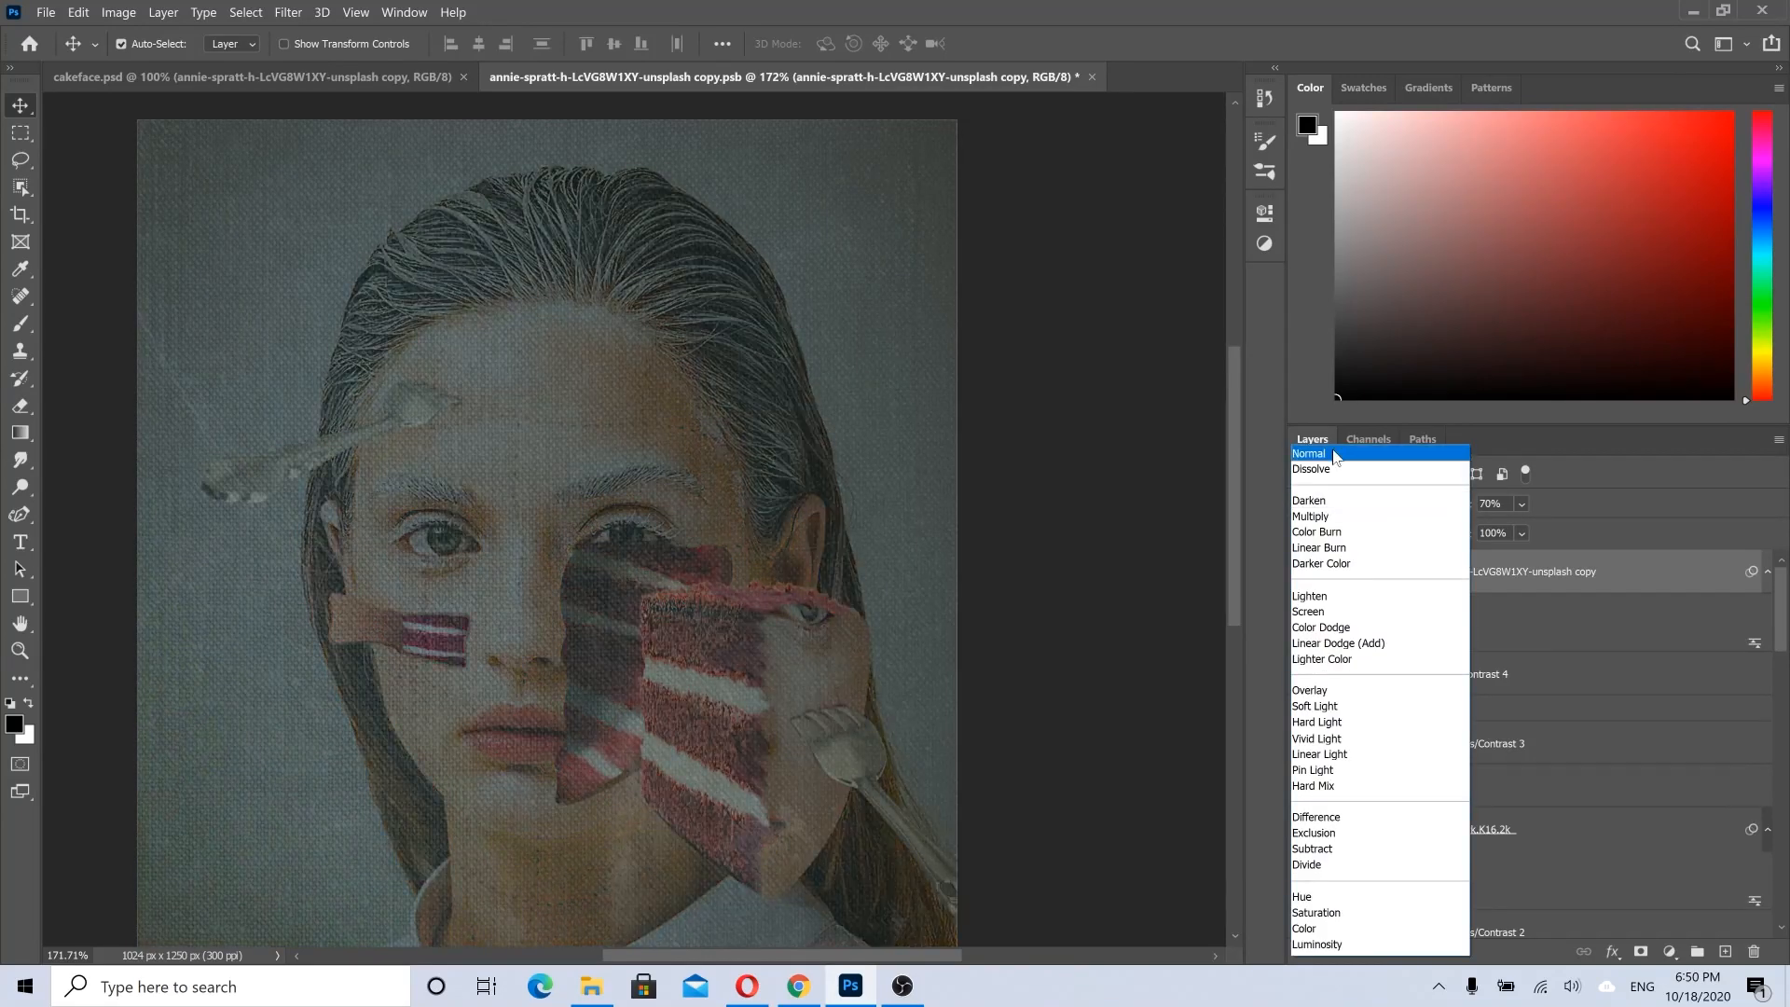
left_click(1324, 456)
scroll(733, 480, "down", 2)
left_click_drag(1520, 503, 1647, 506)
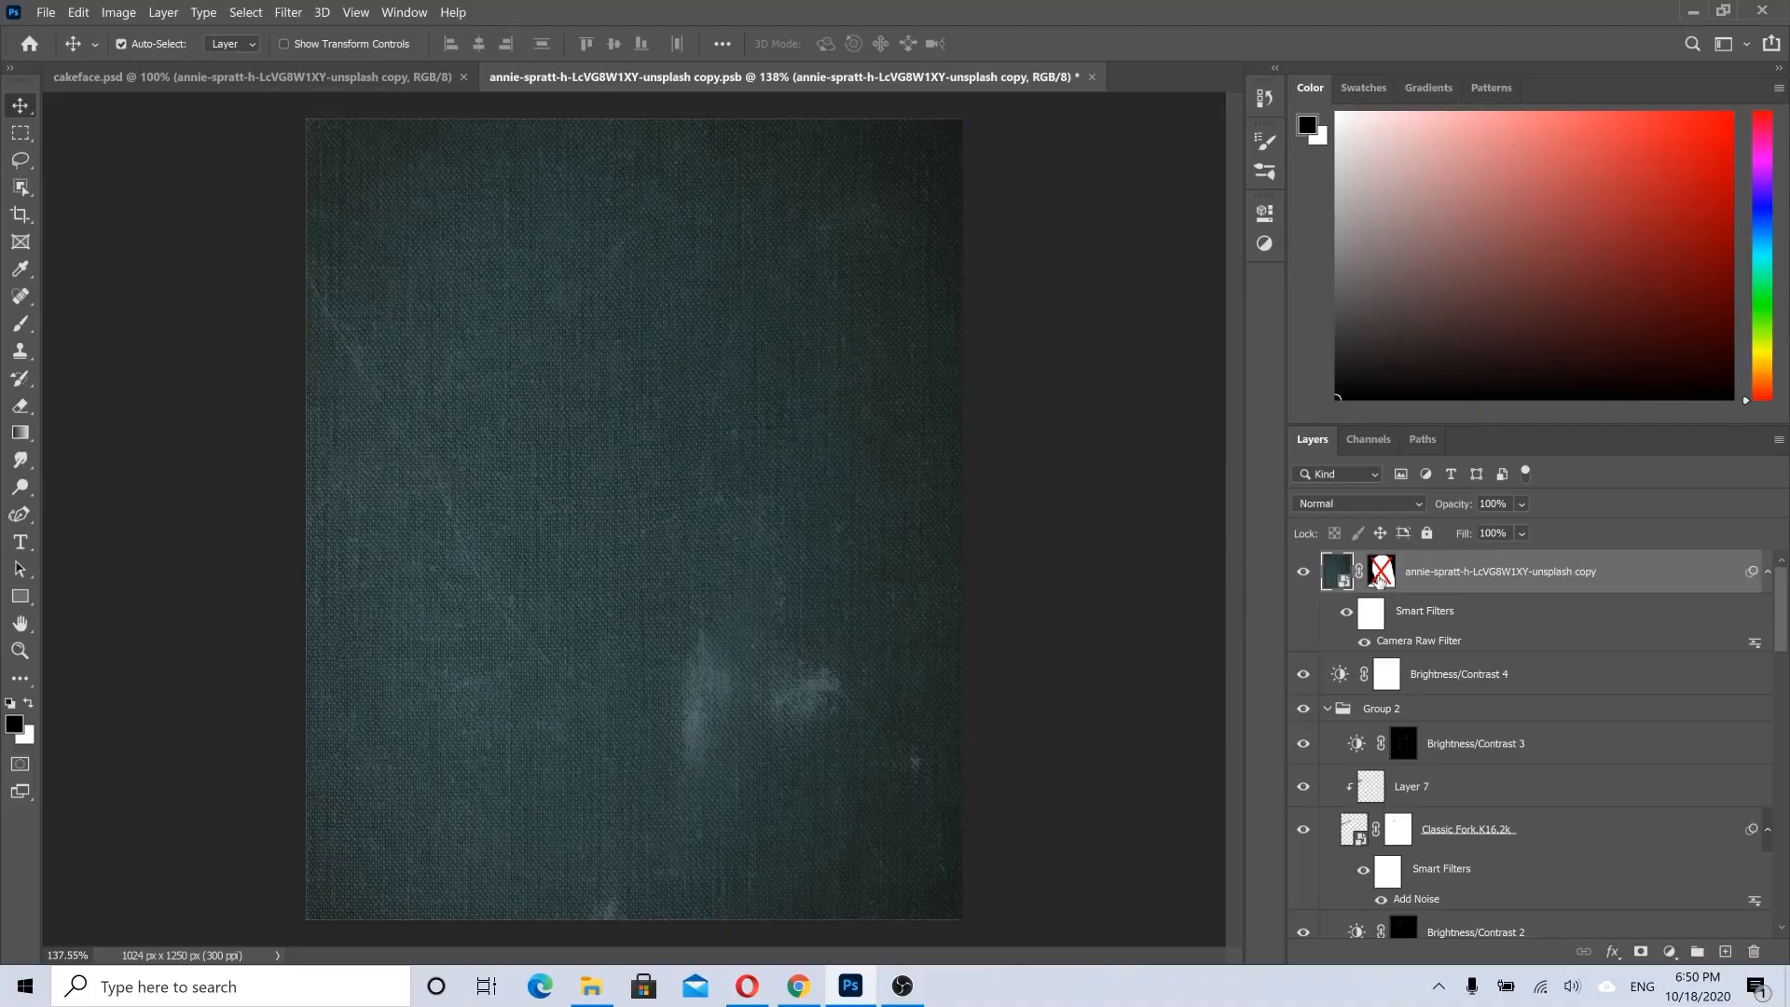
Step: Re-enable the fabric texture layer's mask and set the layer to Overlay at 70% opacity
left_click(1382, 576)
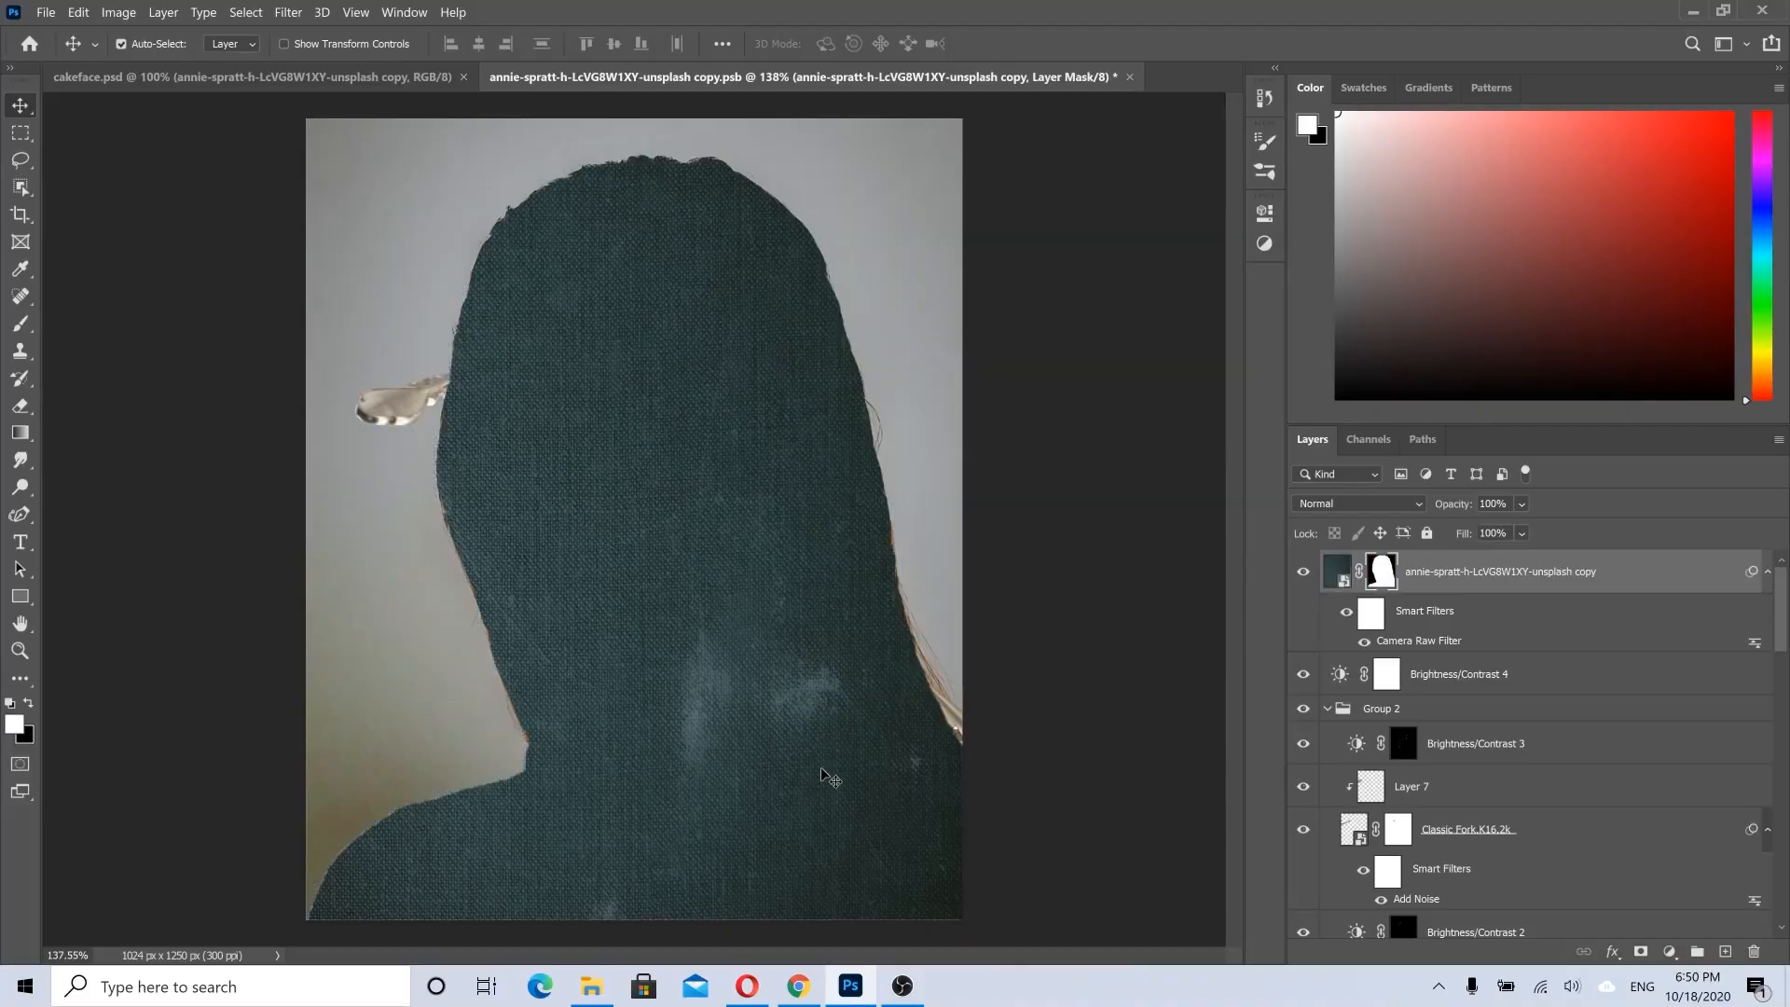
key("7")
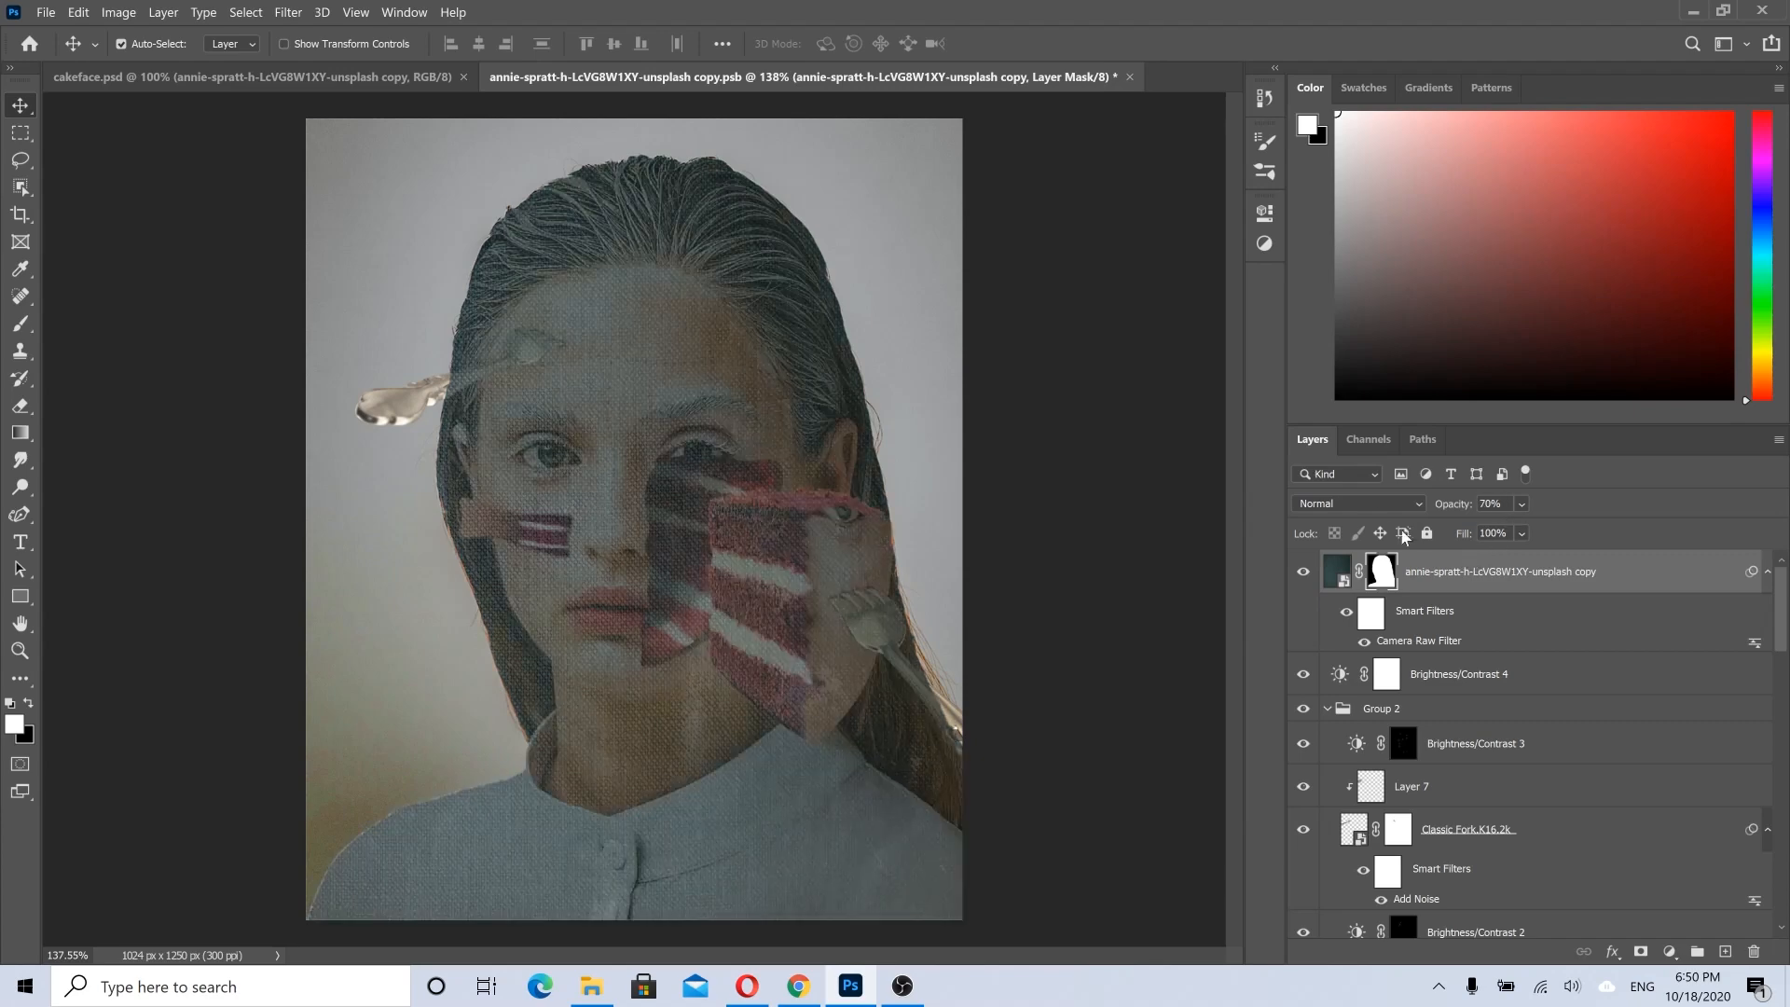
left_click(1359, 503)
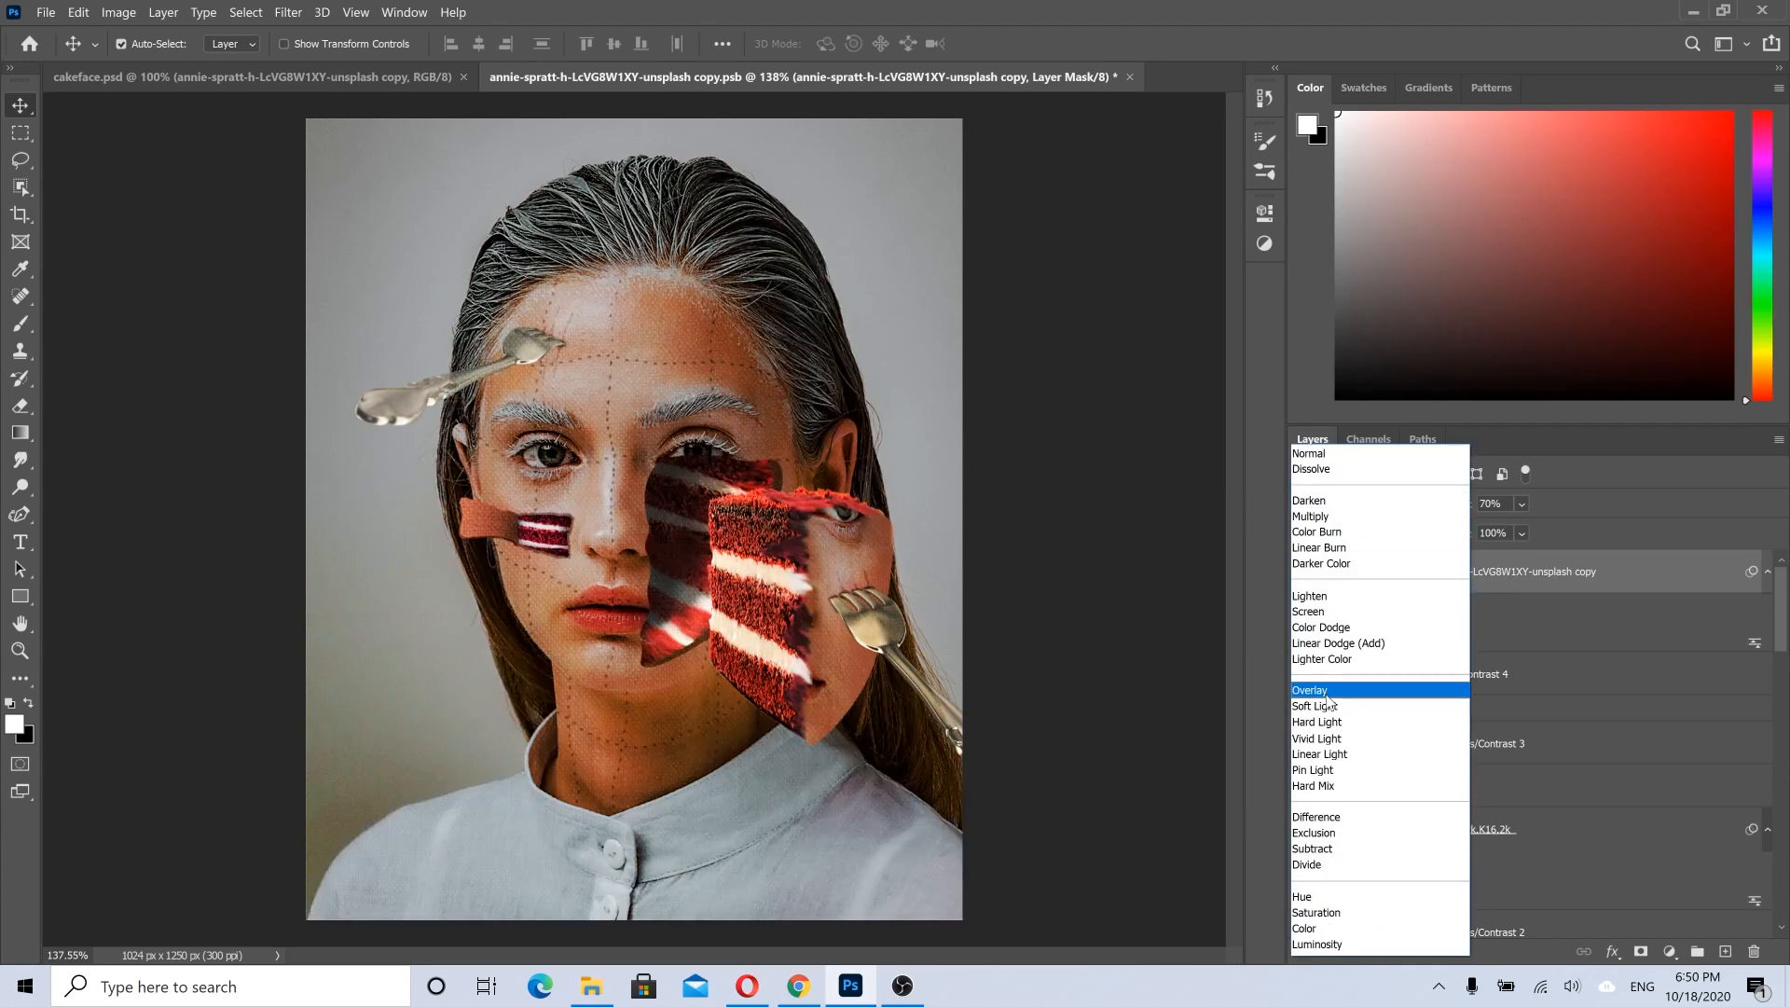
left_click(1329, 692)
Step: Show the masked red fabric texture layer with the Hue/Saturation smart filter between Group 3 and Group 1 for the background
scroll(1395, 840, "down", 6)
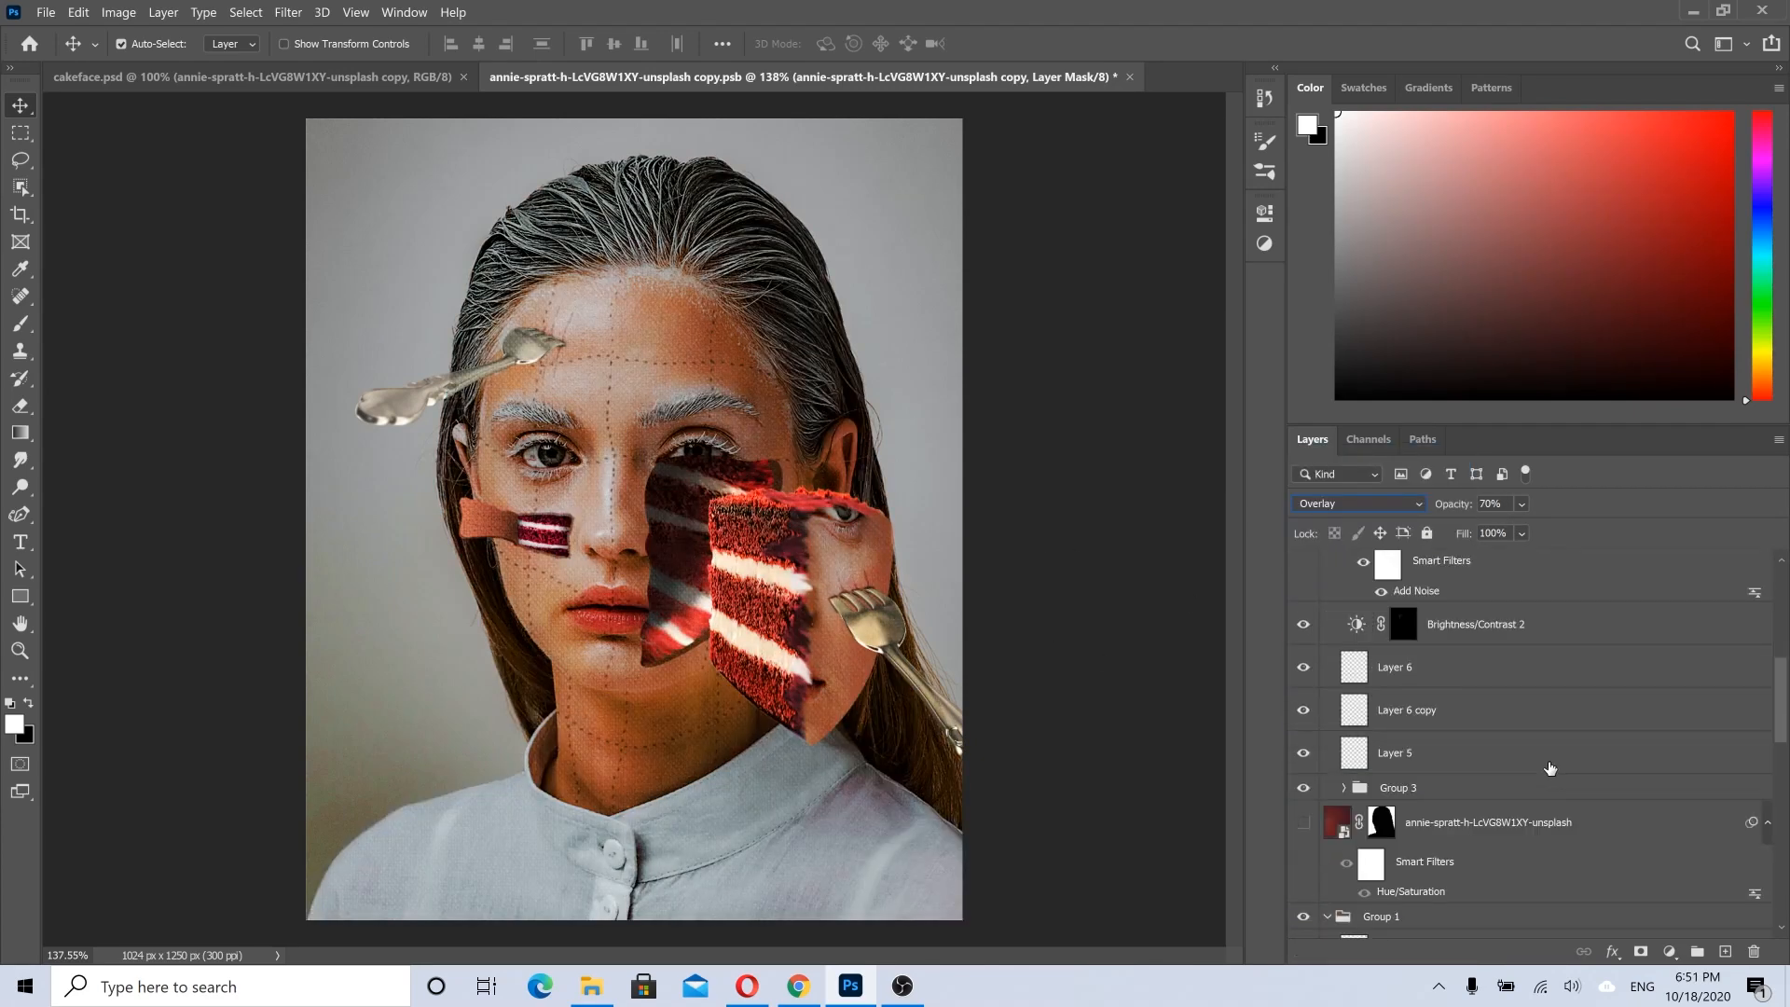
left_click(1303, 720)
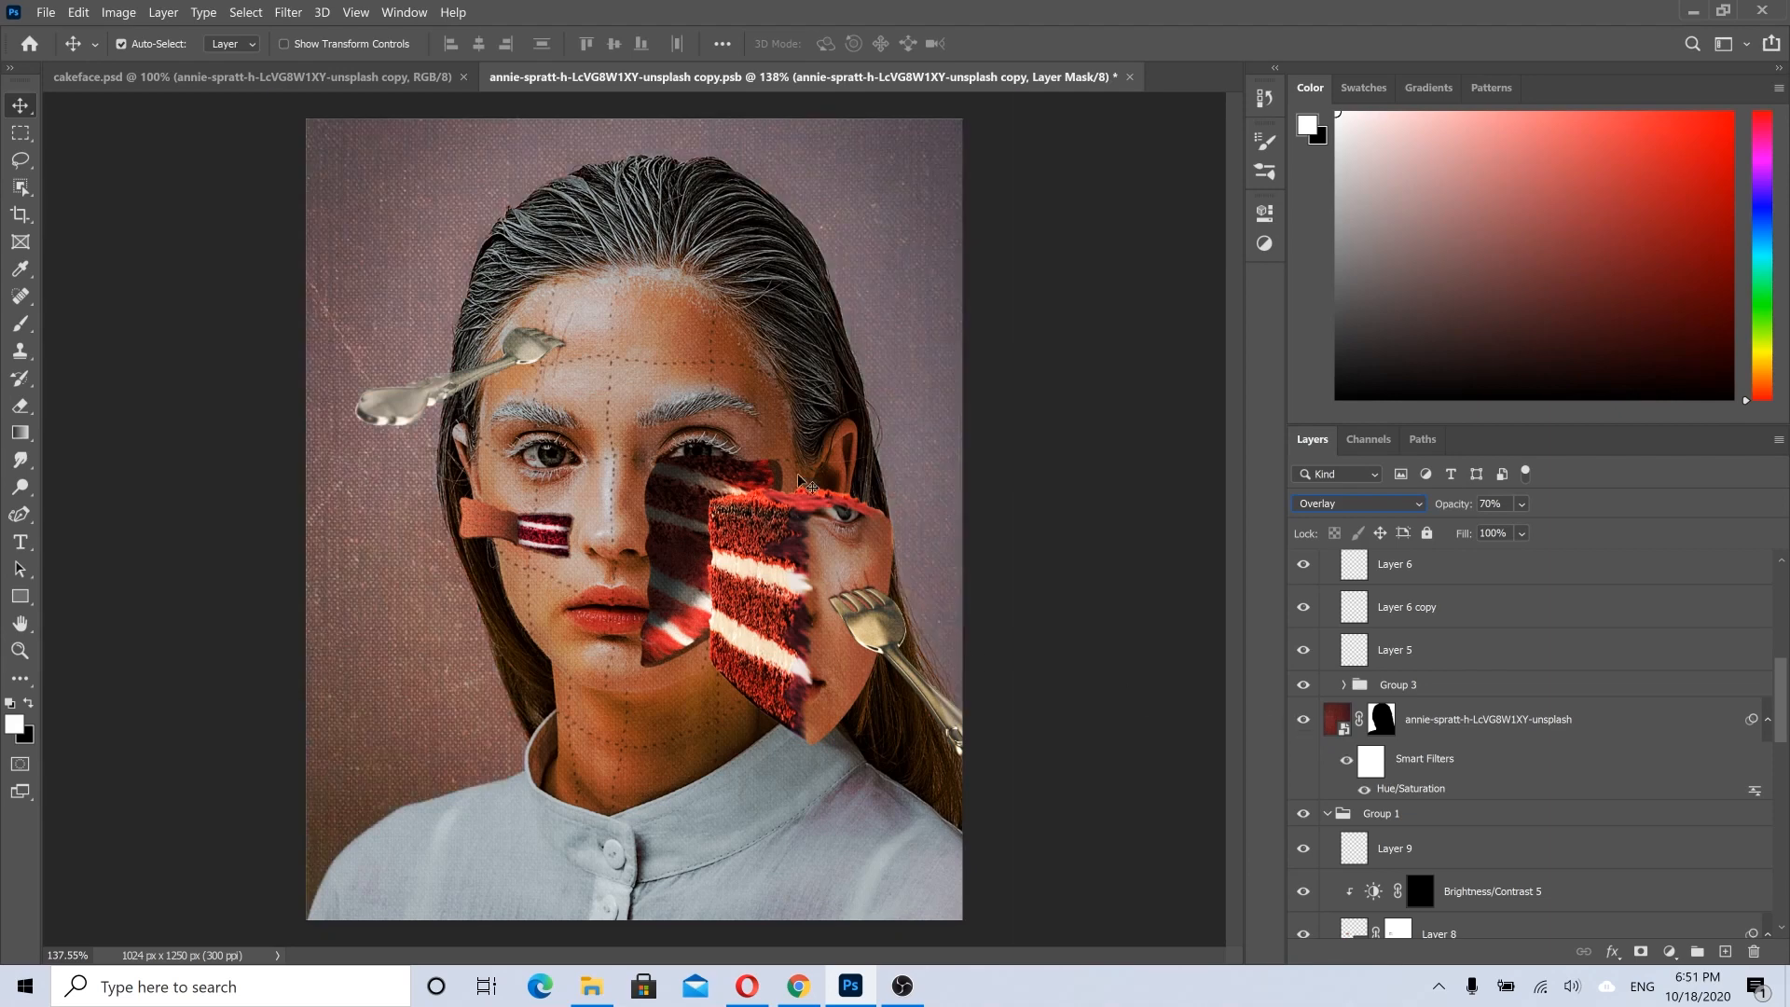
scroll(797, 476, "down", 2)
scroll(789, 391, "up", 1)
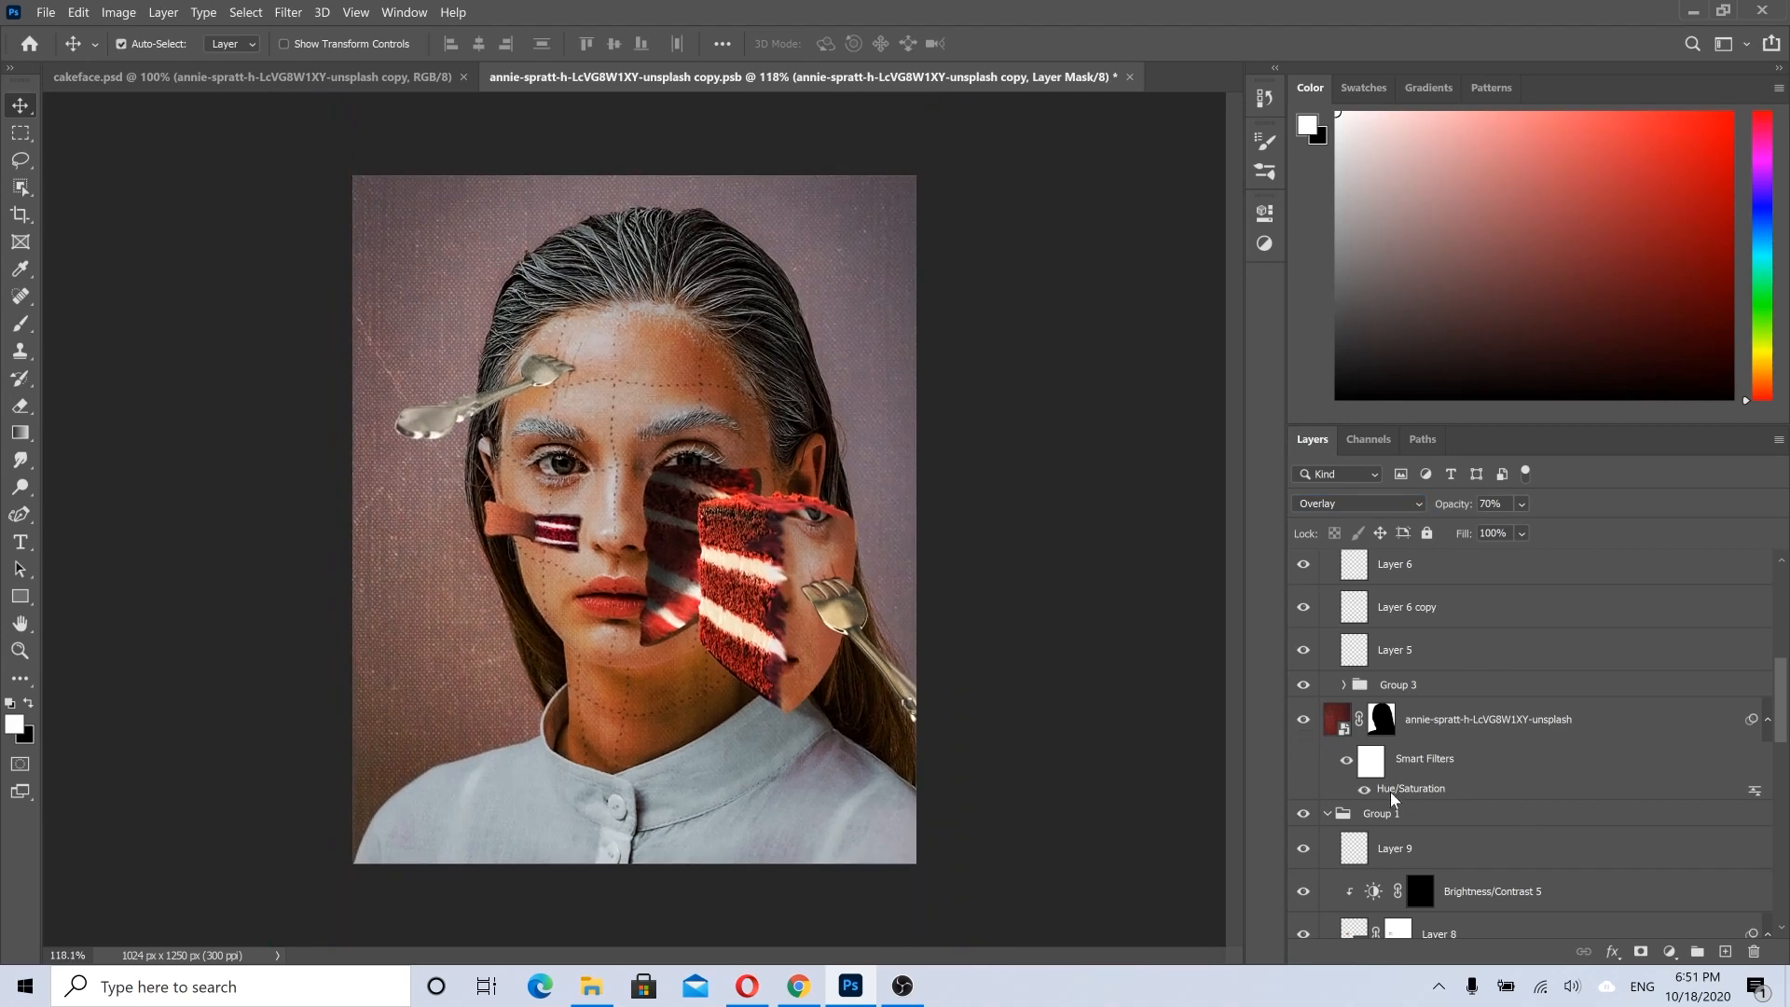
scroll(637, 520, "down", 2)
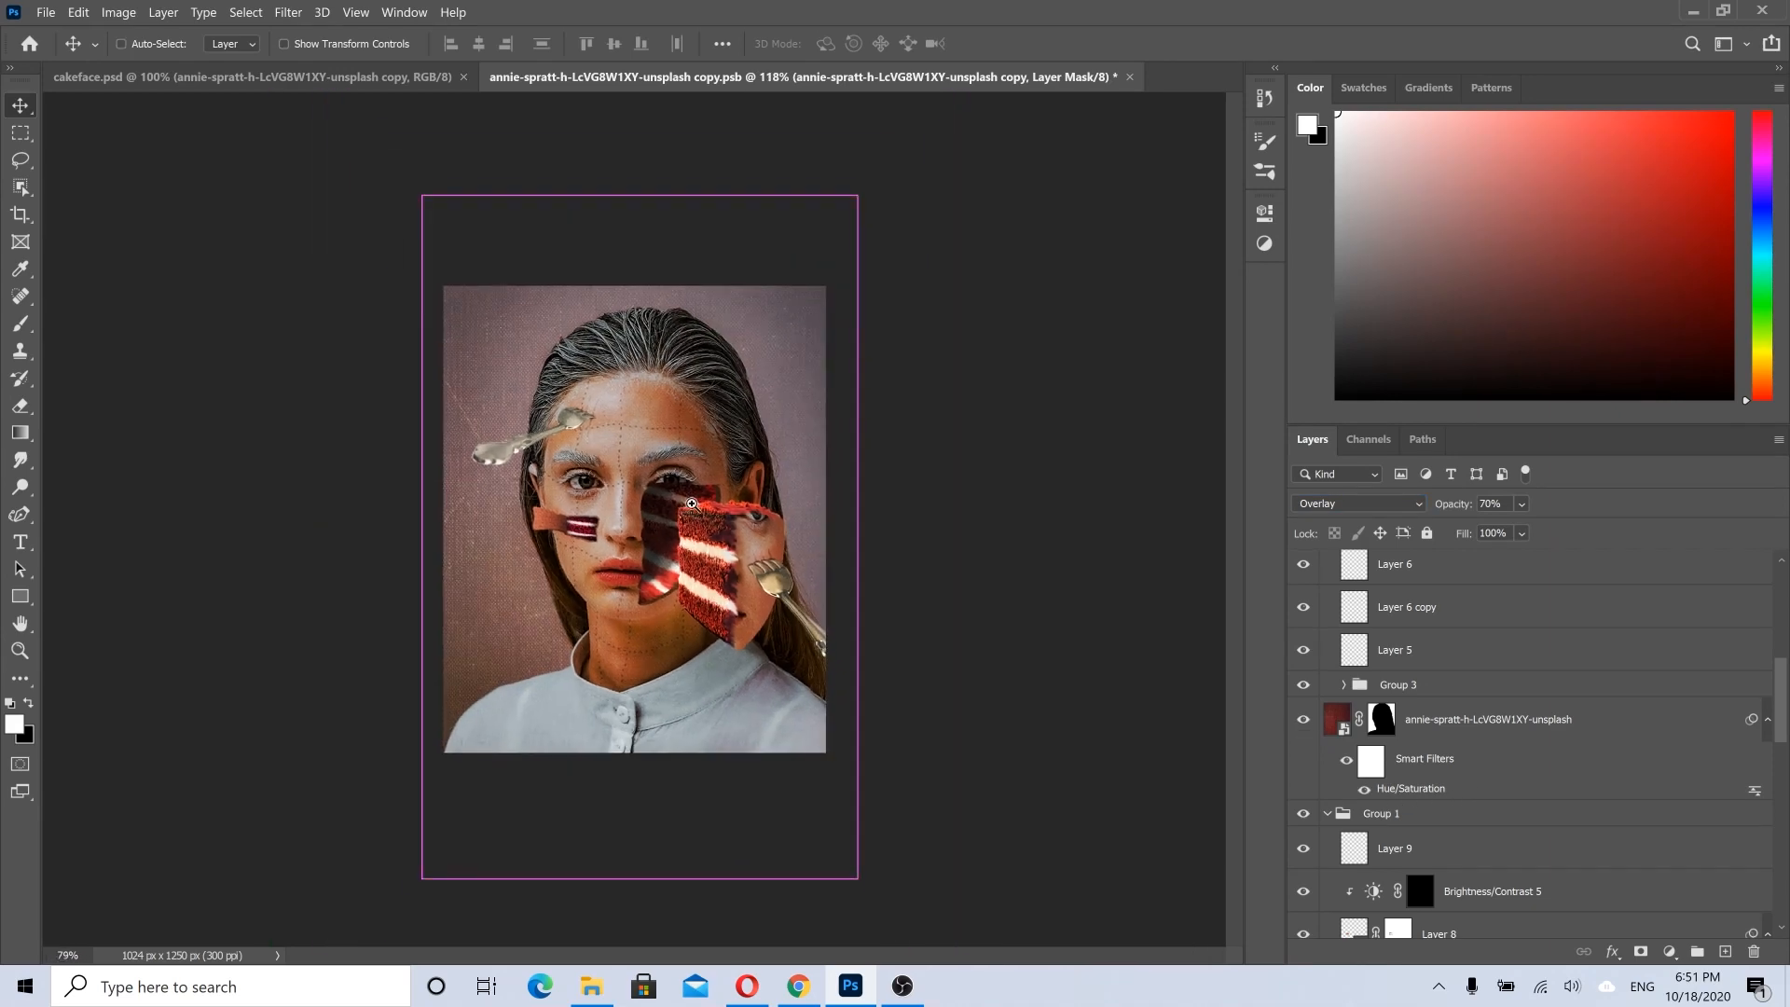
Step: Close the portrait's .psb document without saving its changes and return to cakeface.psd
left_click(1134, 78)
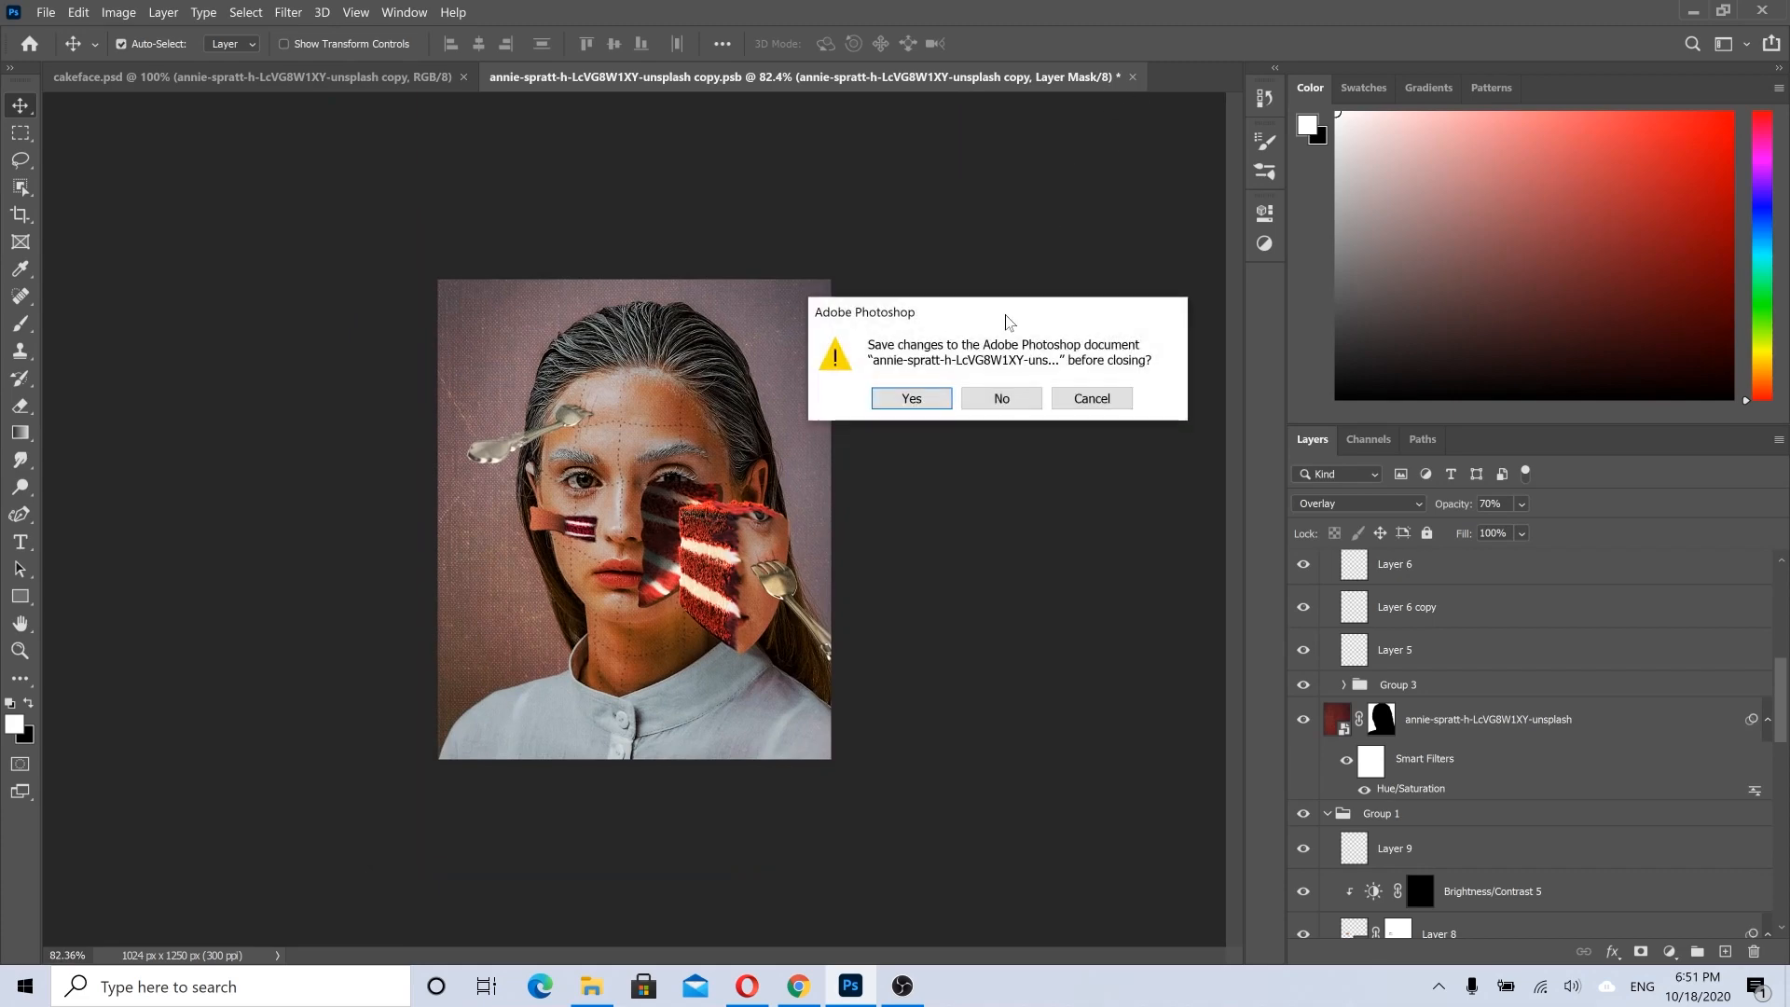
left_click(996, 396)
scroll(910, 576, "up", 1)
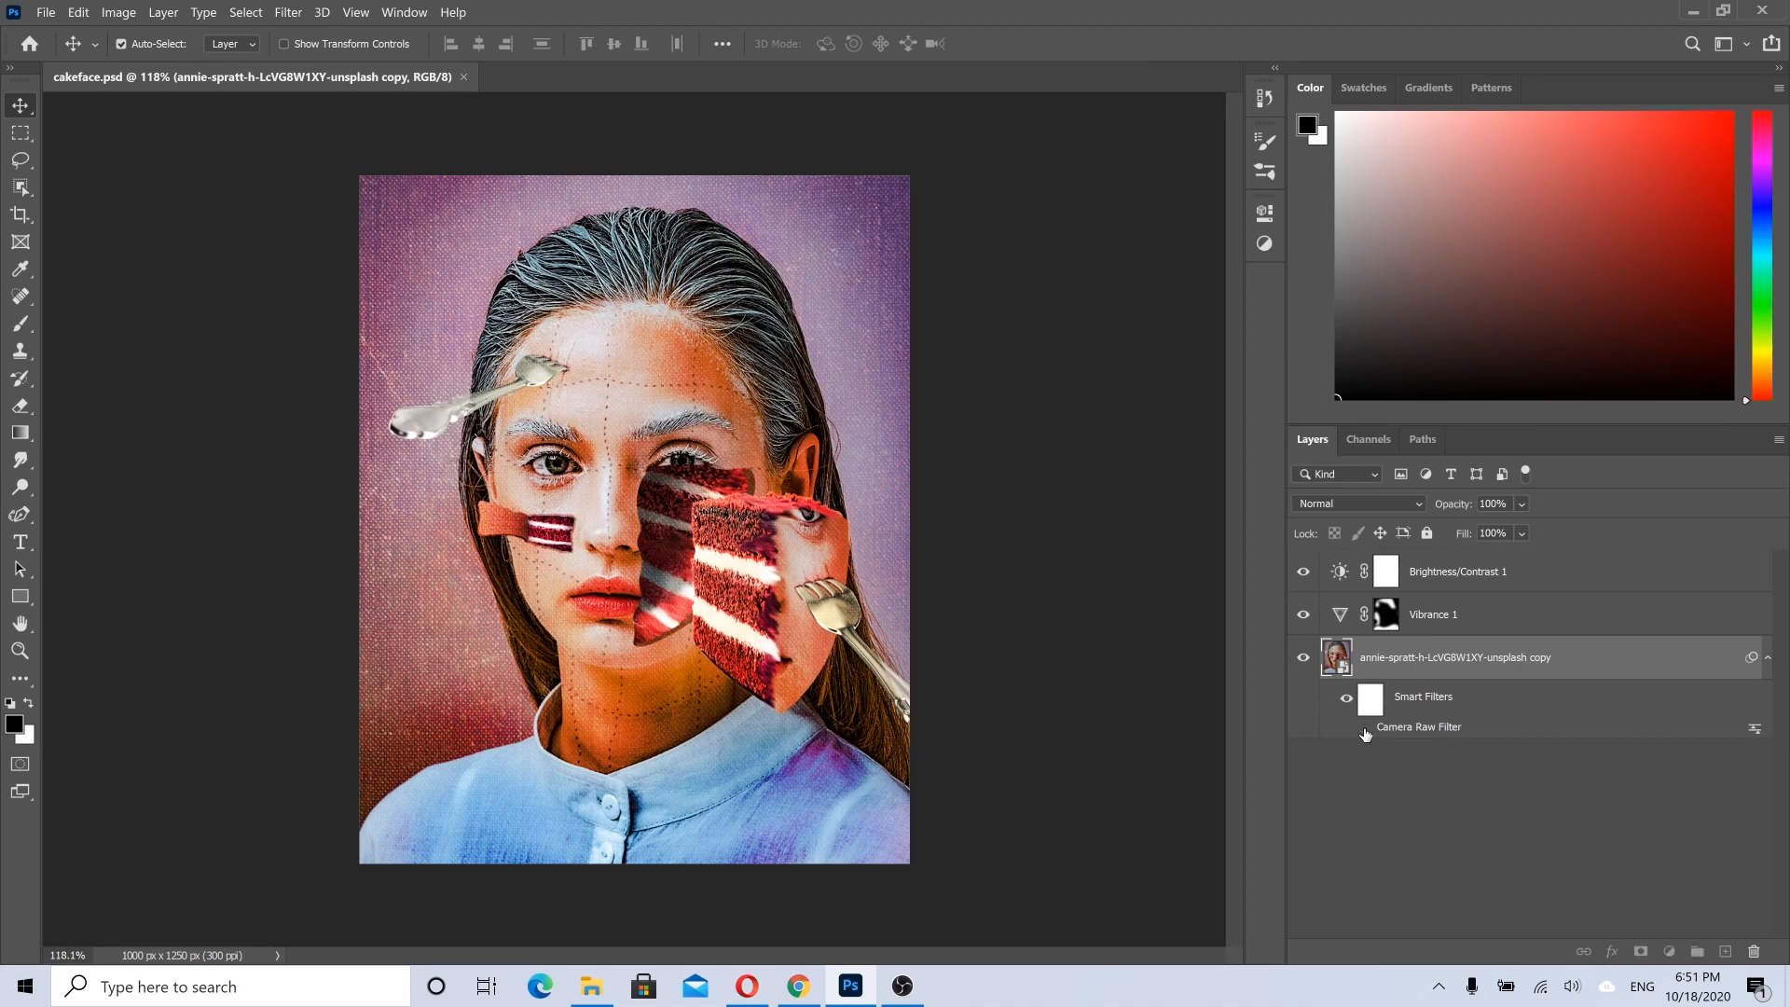
Step: Compare the cakeface.psd portrait with the Camera Raw Filter, Vibrance 1 and Brightness/Contrast 1 switched off and on
left_click(1364, 728)
left_click(1364, 729)
left_click(1305, 615)
left_click(1305, 573)
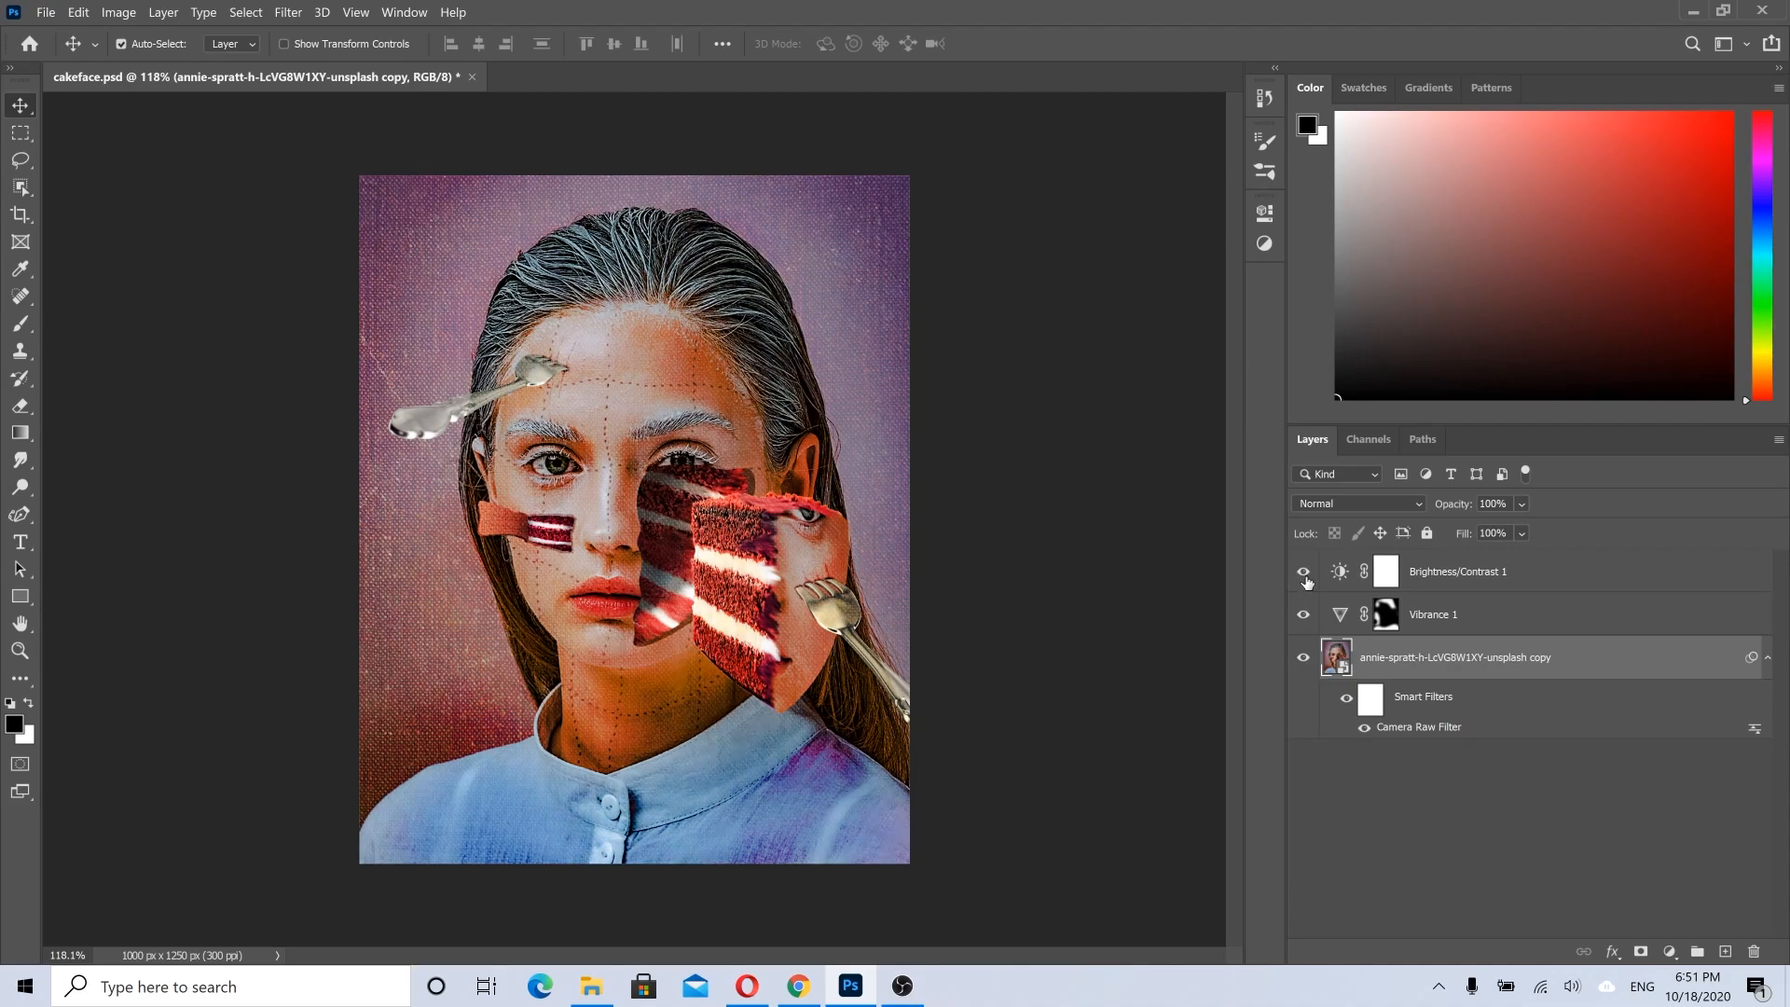